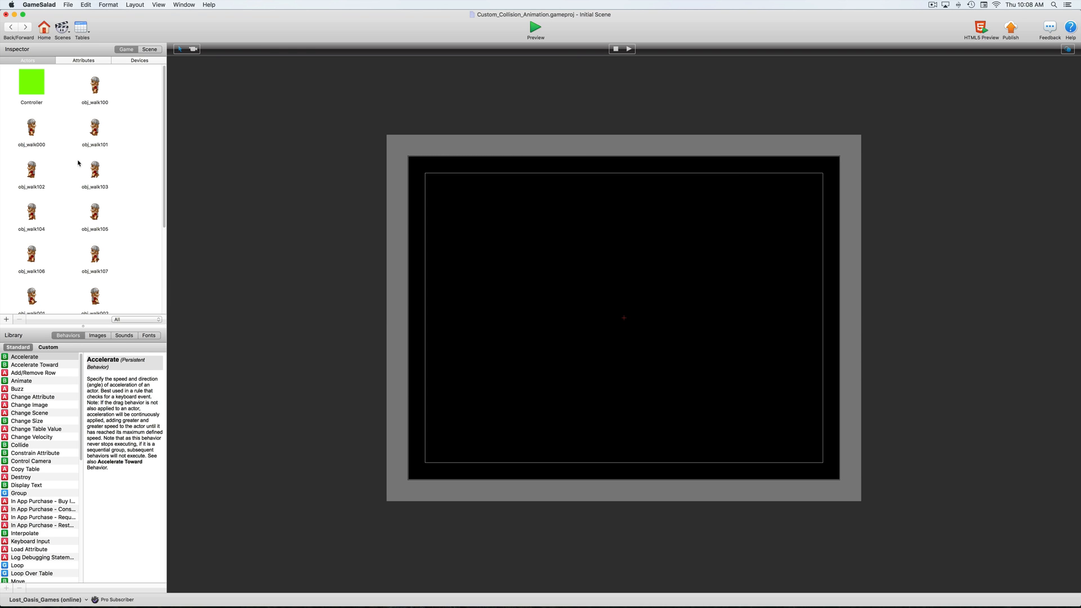
Create a new actor and move it directly after Controller in the actor list.
scroll(120, 230, "down", 3)
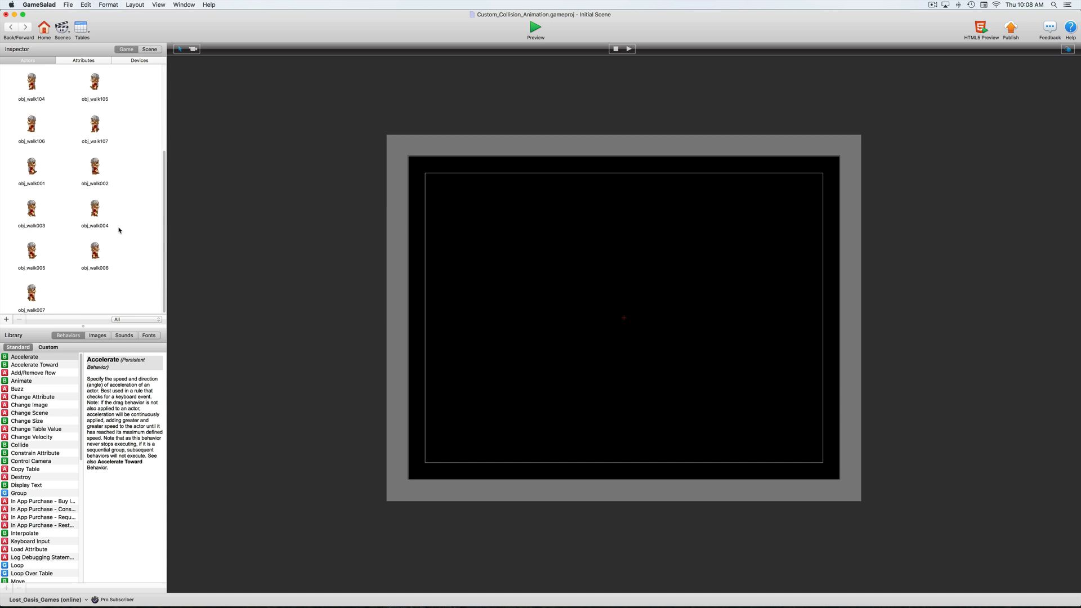
scroll(120, 230, "up", 3)
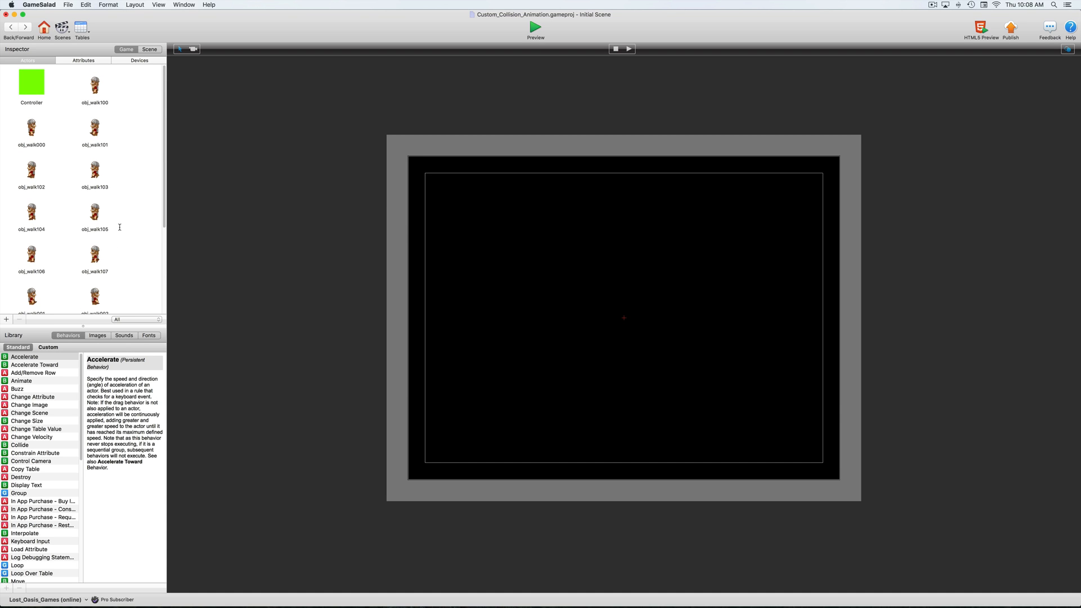
left_click(6, 319)
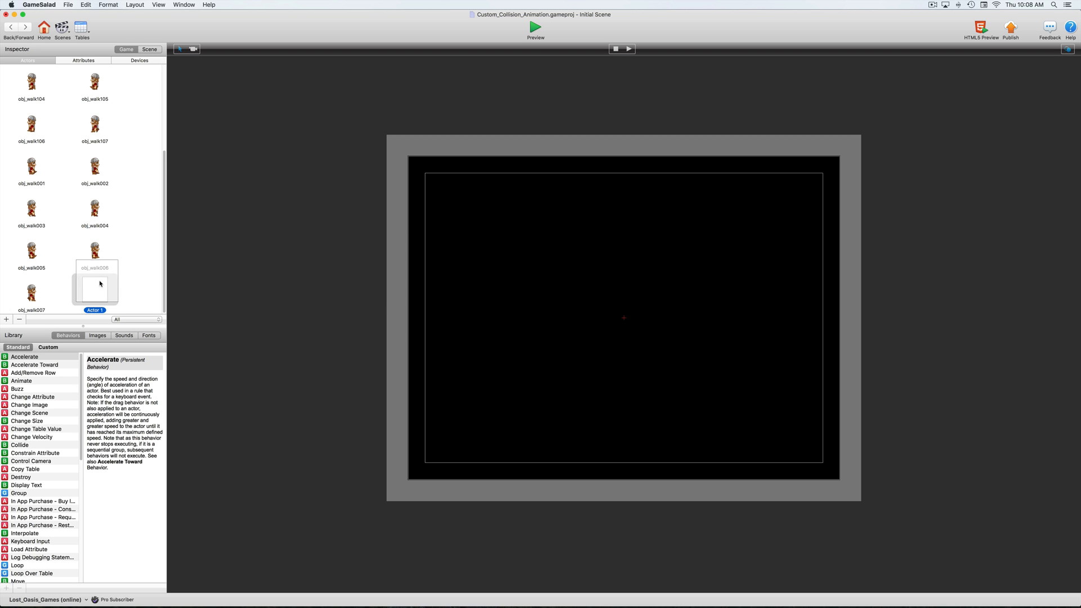
left_click_drag(101, 283, 64, 134)
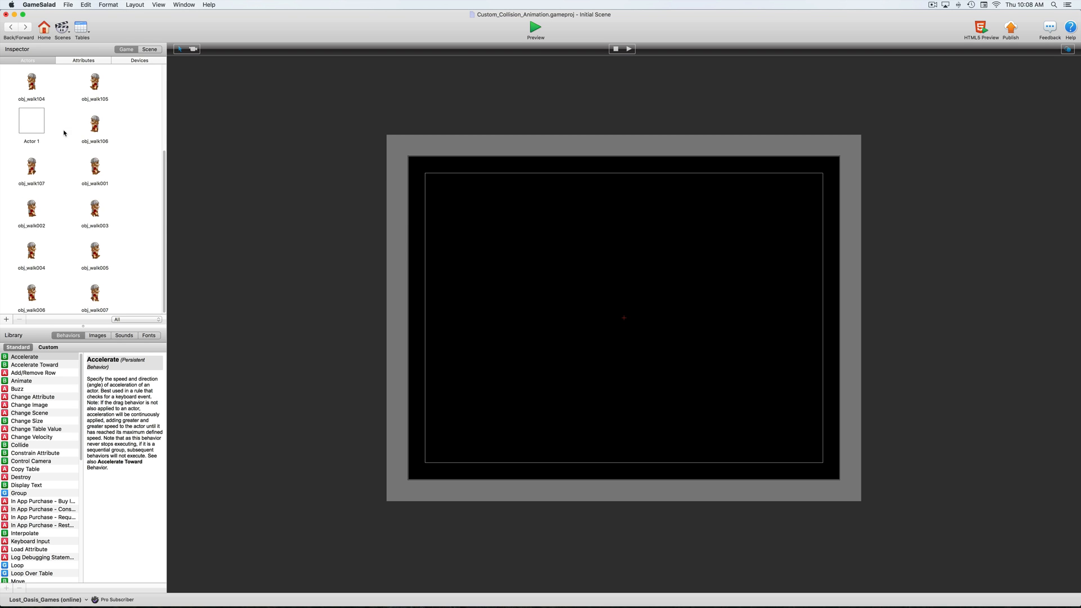
scroll(63, 133, "up", 5)
left_click_drag(29, 254, 65, 97)
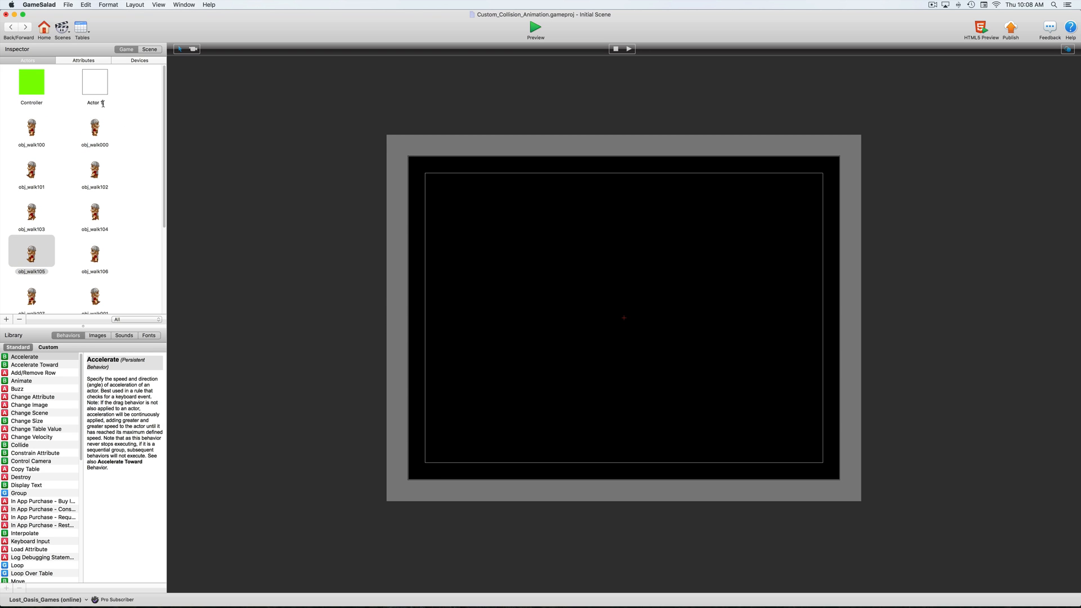
Rename the new actor next to Controller as Spawner.
double_click(102, 103)
type("Spawner")
key("Return")
Open the Spawner actor for editing and set its color to Tangerine.
left_click(96, 86)
double_click(96, 85)
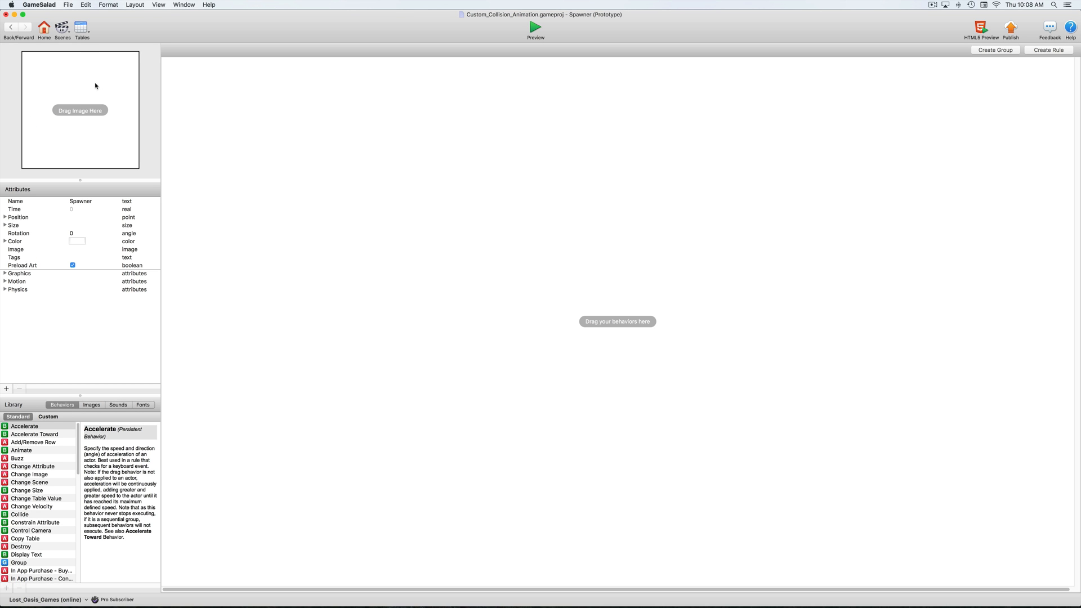
left_click(77, 241)
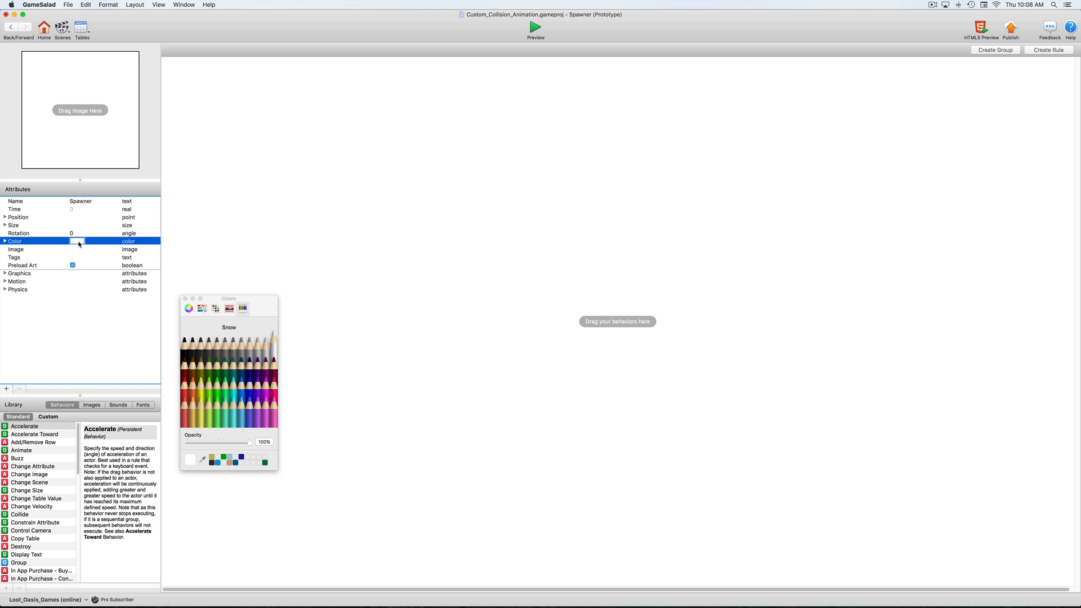
left_click(192, 385)
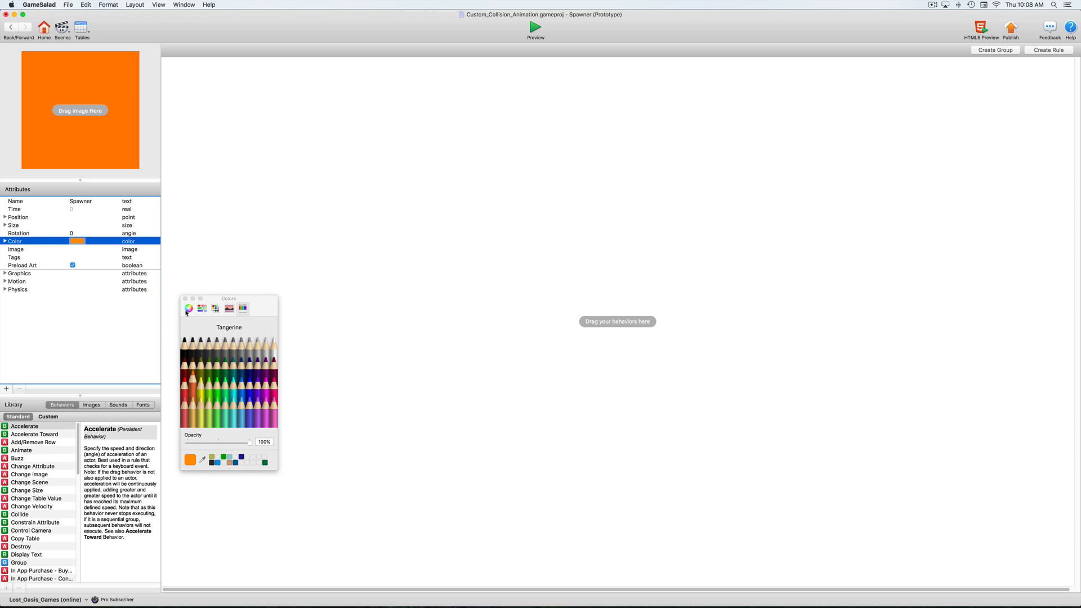
left_click(185, 298)
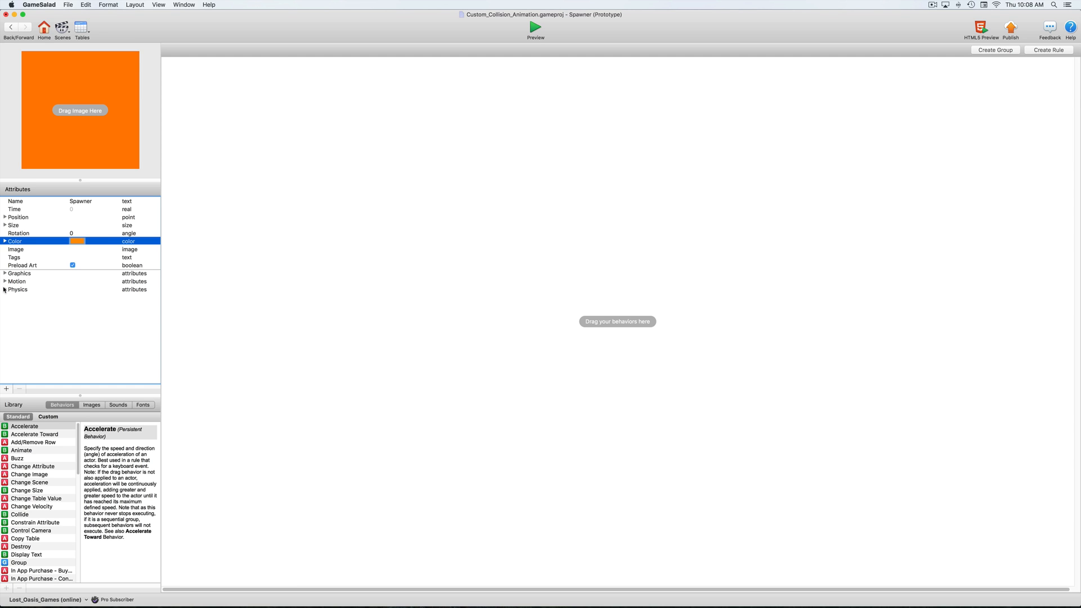
Turn off Movable and Can Sleep in the Spawner actor's physics attributes.
left_click(5, 289)
left_click(80, 329)
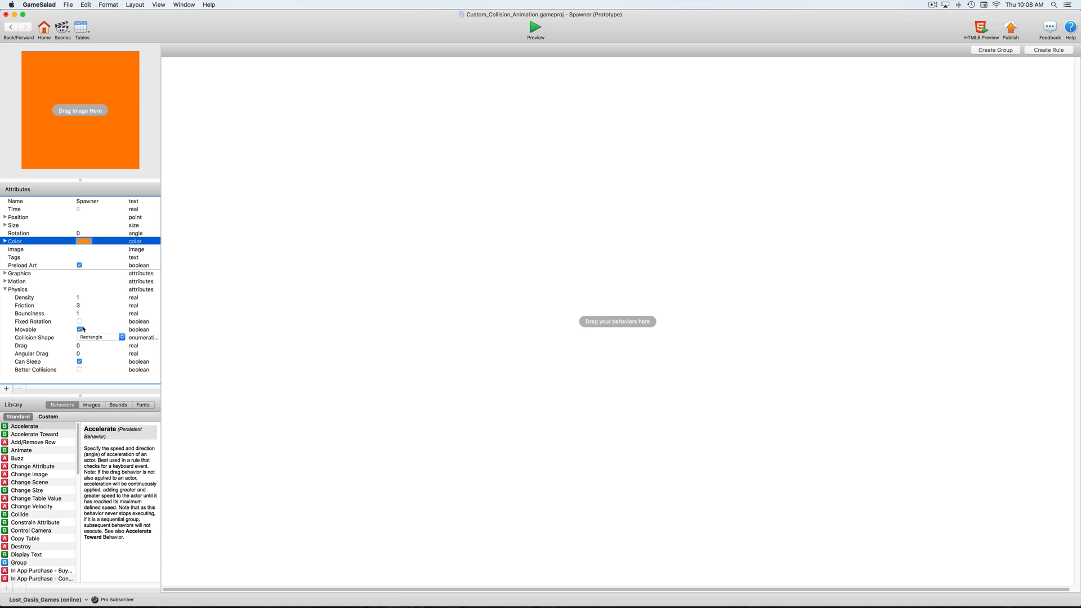
left_click(225, 342)
left_click(79, 362)
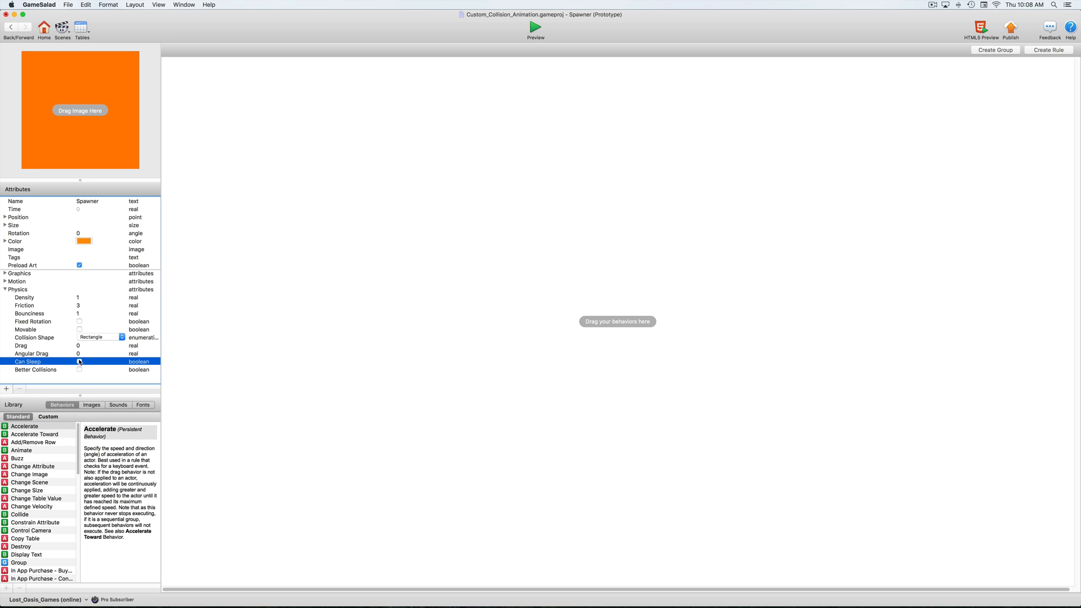
Turn off Can Sleep in the Controller actor's physics attributes and return to the scene.
left_click(9, 29)
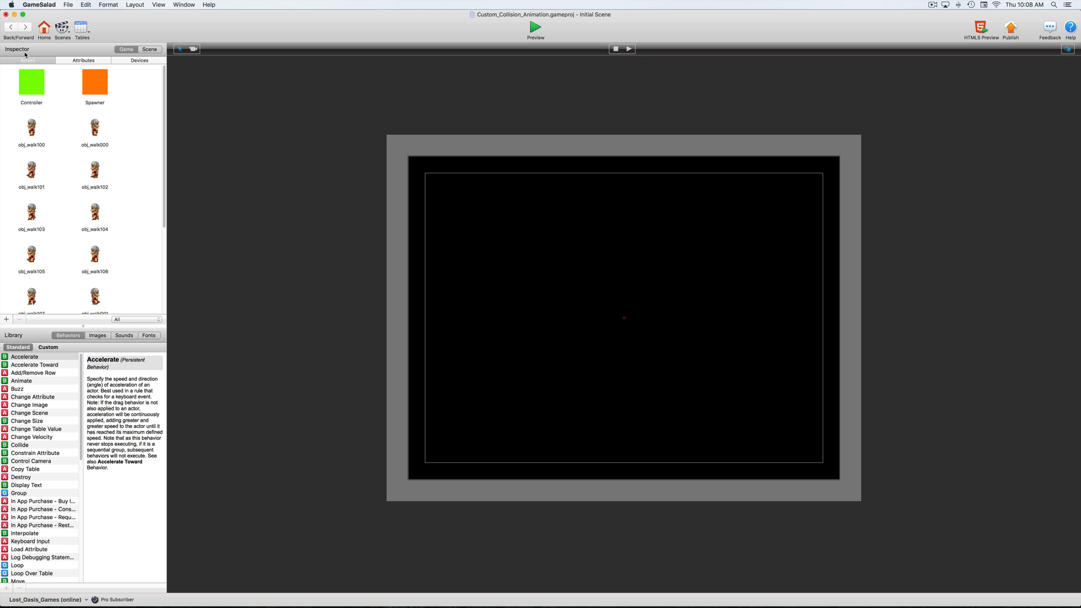
left_click(32, 81)
double_click(32, 81)
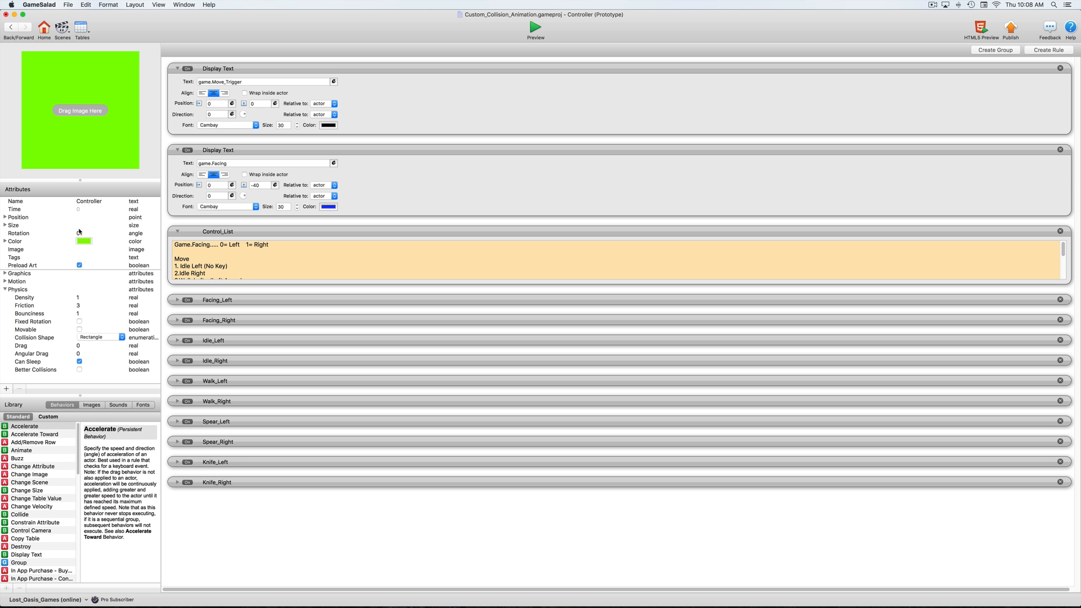
left_click(79, 362)
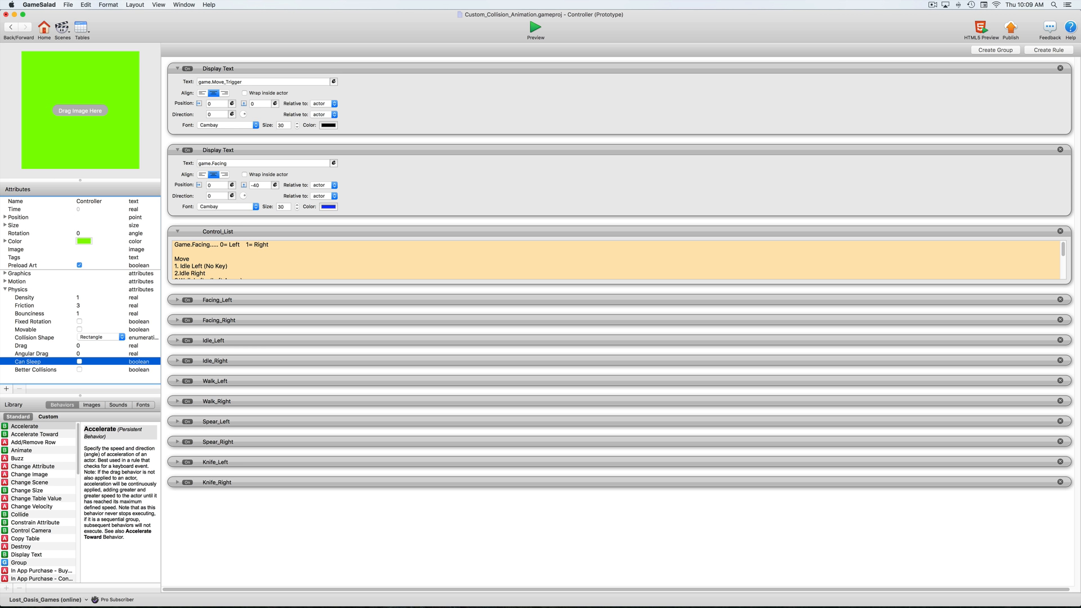
left_click(10, 27)
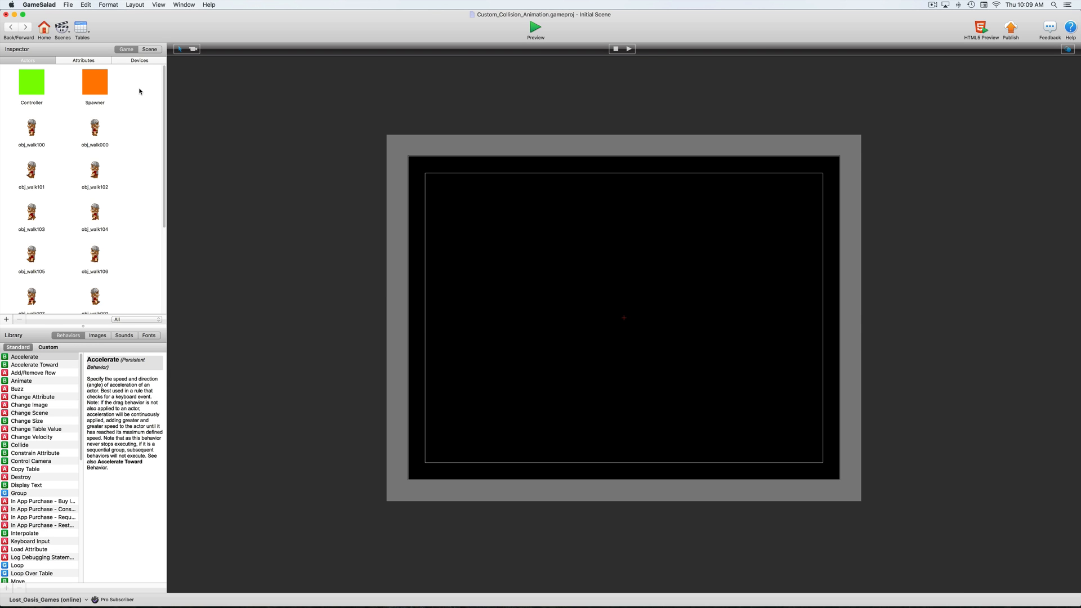
Save the Controller actor's Control_List note as a custom behavior in the library.
double_click(95, 87)
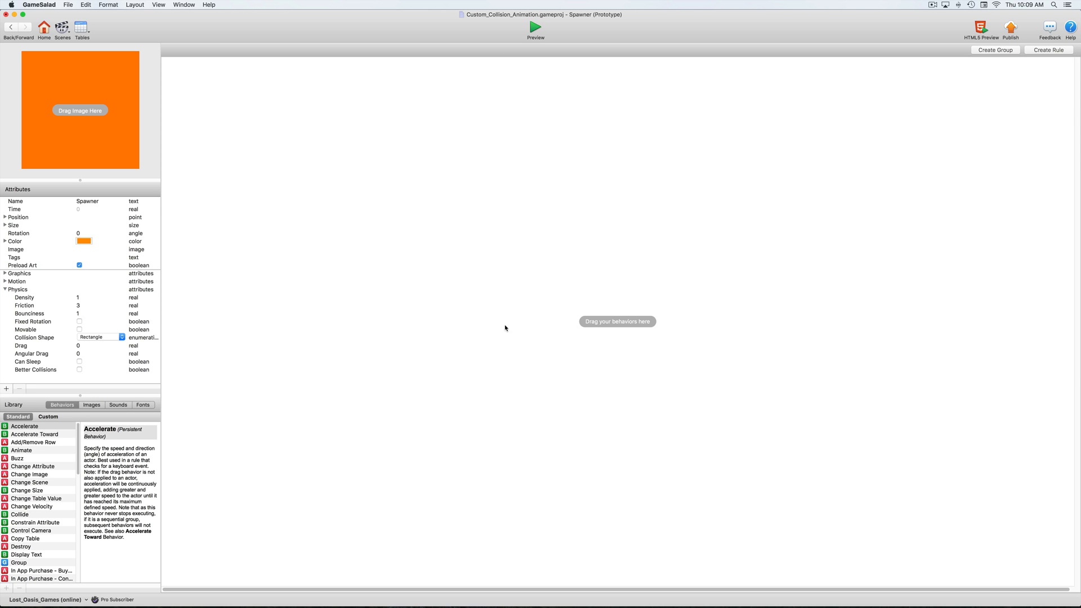
left_click(12, 26)
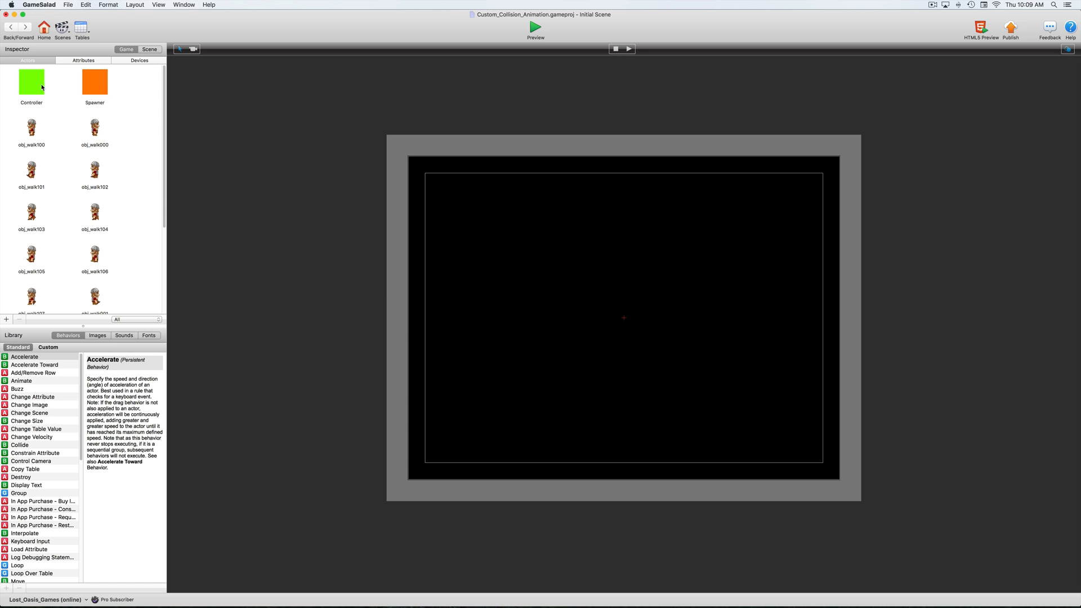
left_click(37, 86)
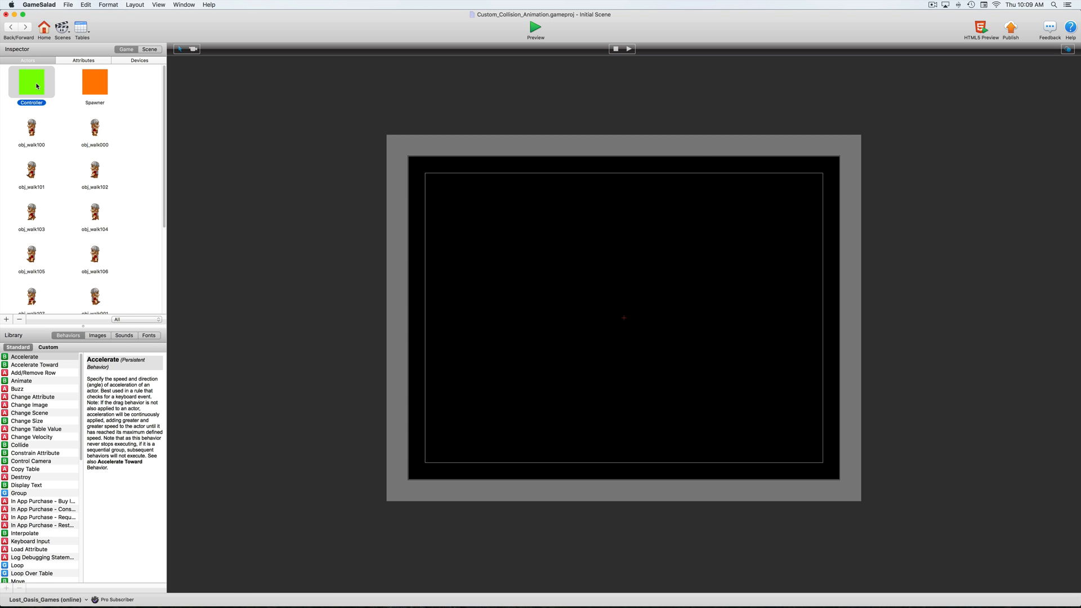
double_click(37, 86)
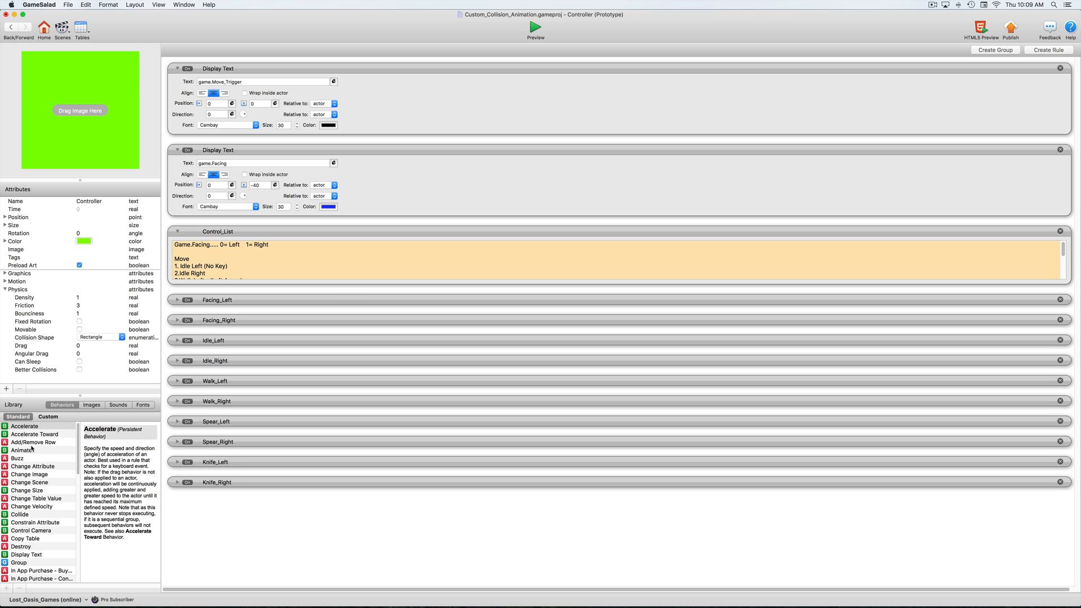
left_click(49, 416)
left_click_drag(264, 239, 48, 465)
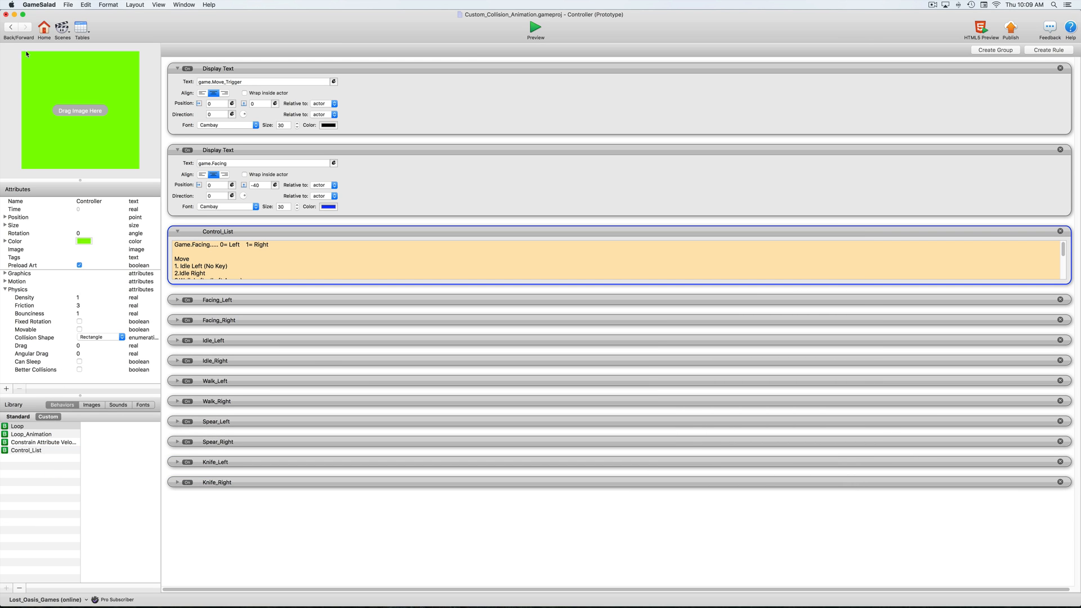
Add the custom Control_List behavior to the Spawner actor and look through its list of moves.
left_click(11, 28)
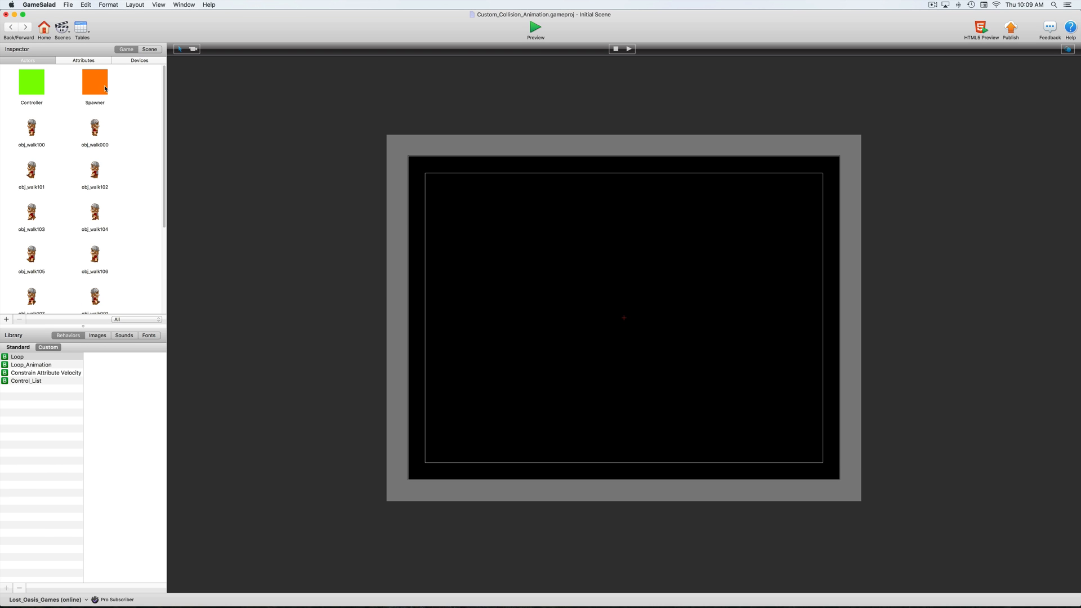
left_click(103, 88)
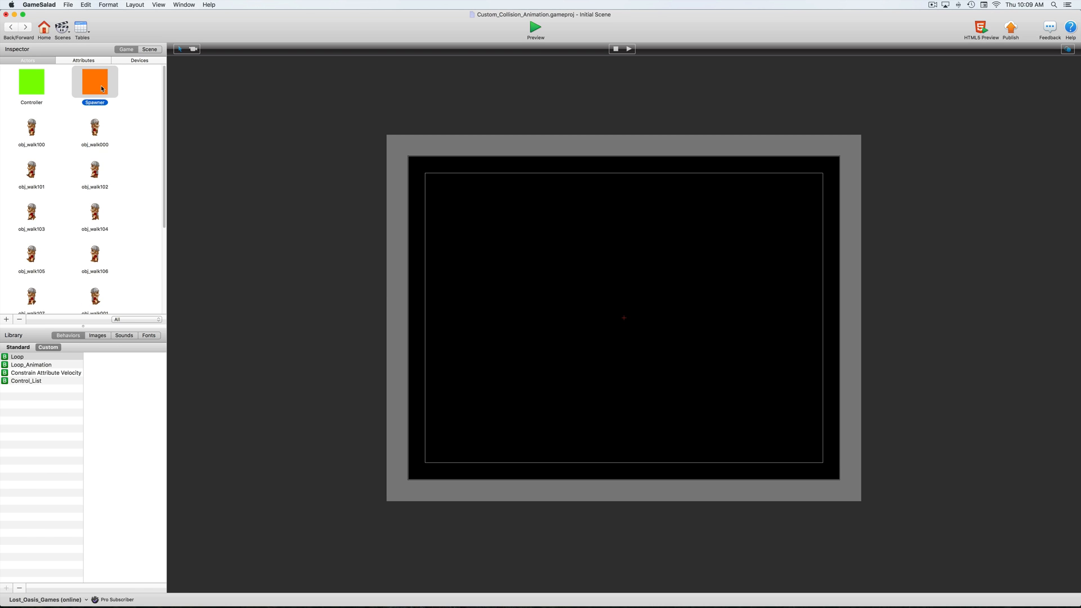
double_click(103, 88)
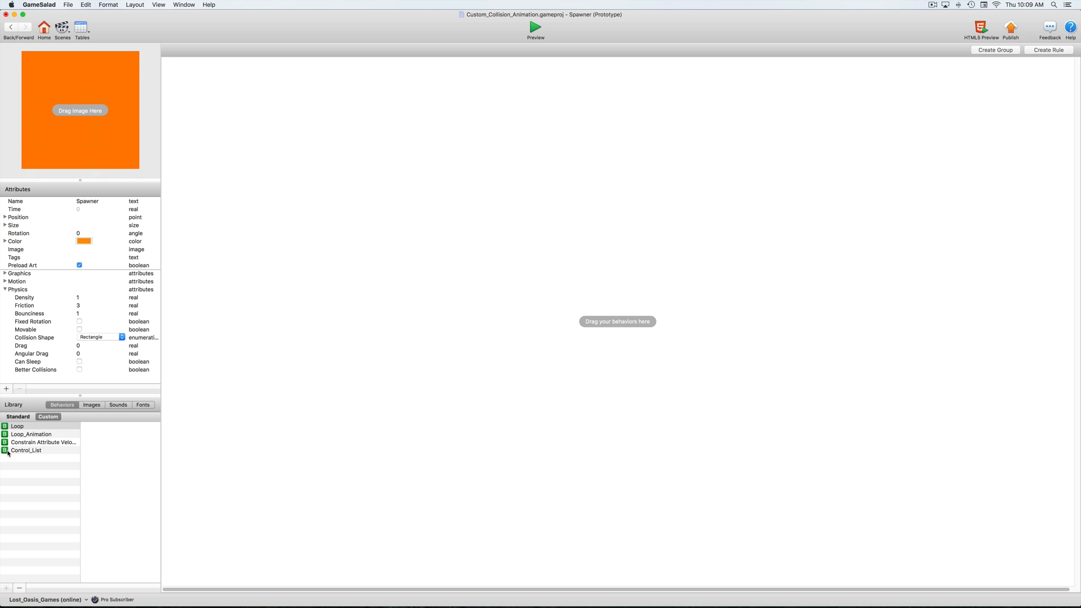
left_click_drag(26, 450, 303, 122)
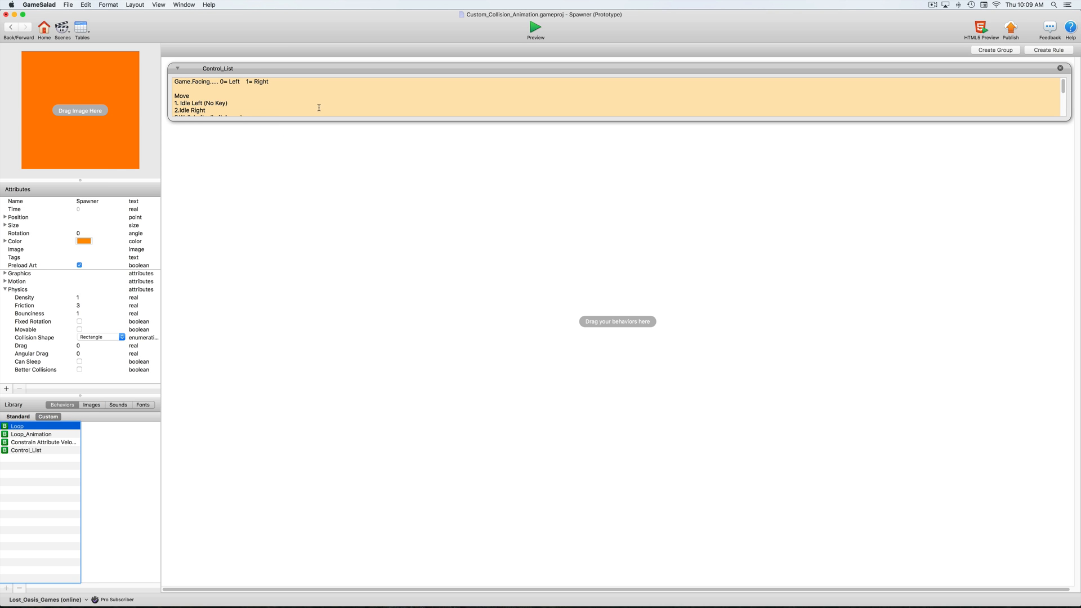
scroll(318, 108, "down", 3)
scroll(319, 107, "up", 3)
scroll(319, 107, "down", 3)
scroll(320, 107, "up", 2)
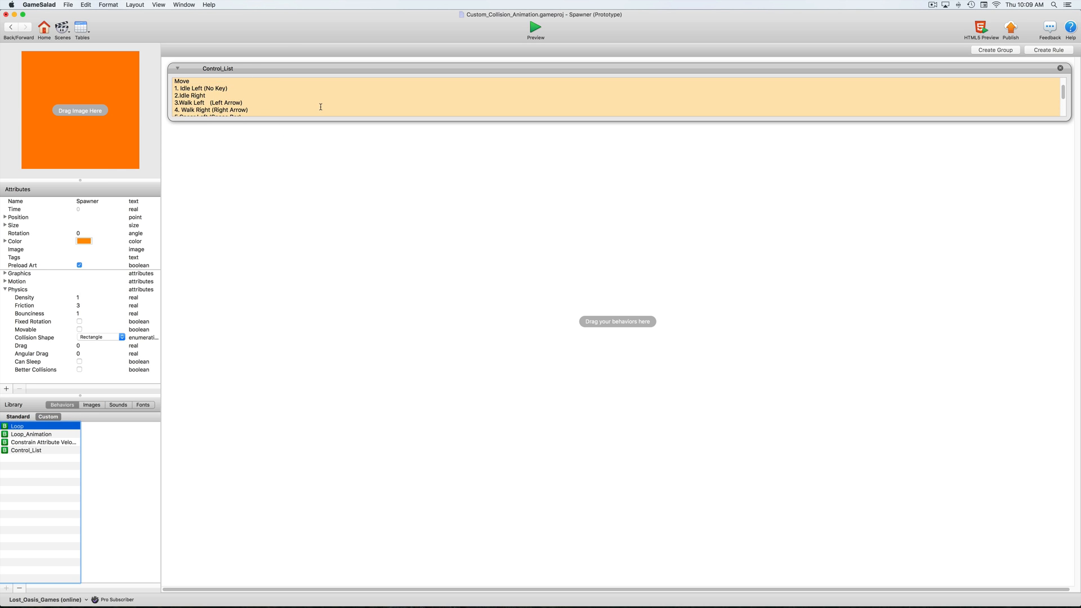
scroll(320, 107, "up", 1)
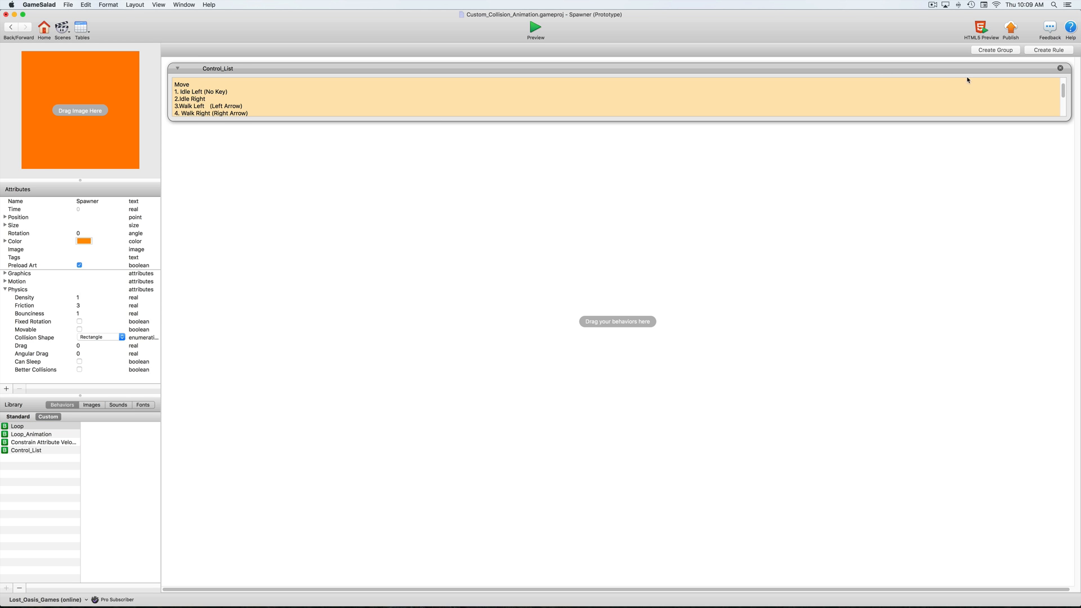
Create a rule in the Spawner actor below Control_List and name it Idle_Left.
left_click(1048, 50)
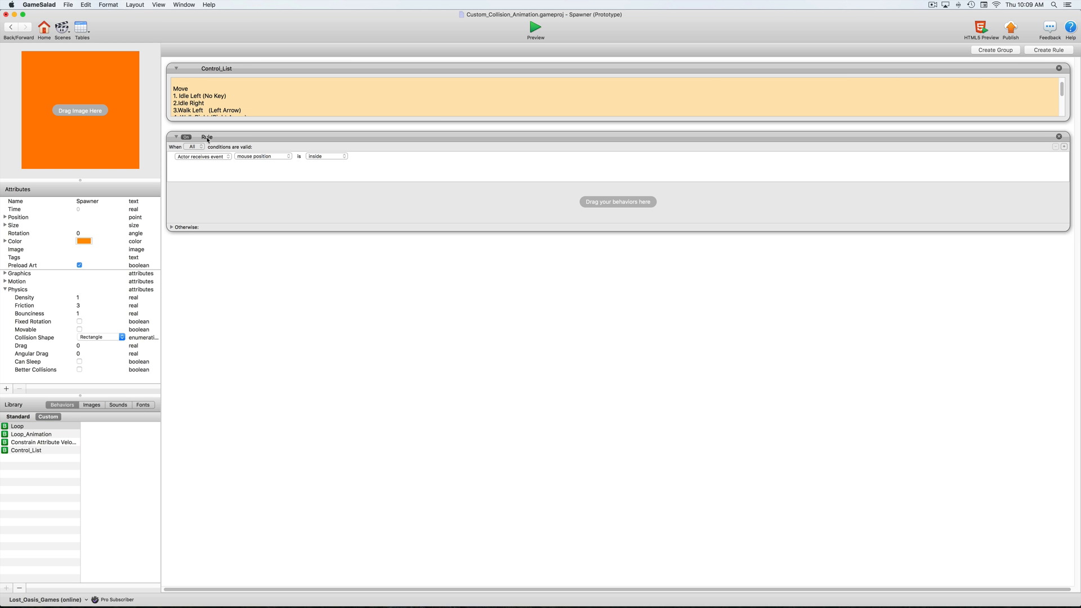
double_click(207, 138)
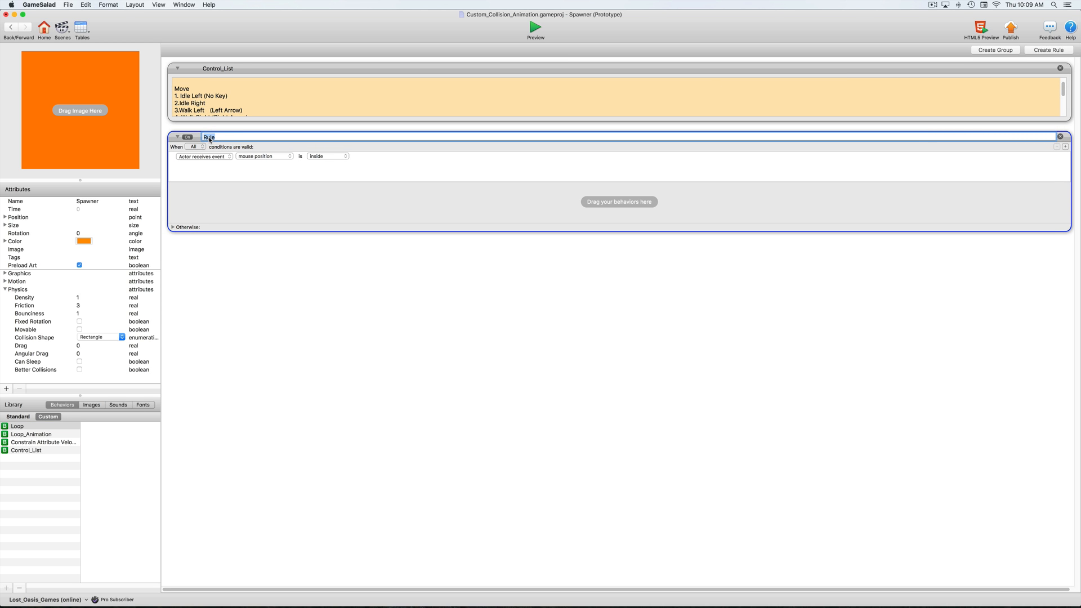
key("BackSpace")
key("Return")
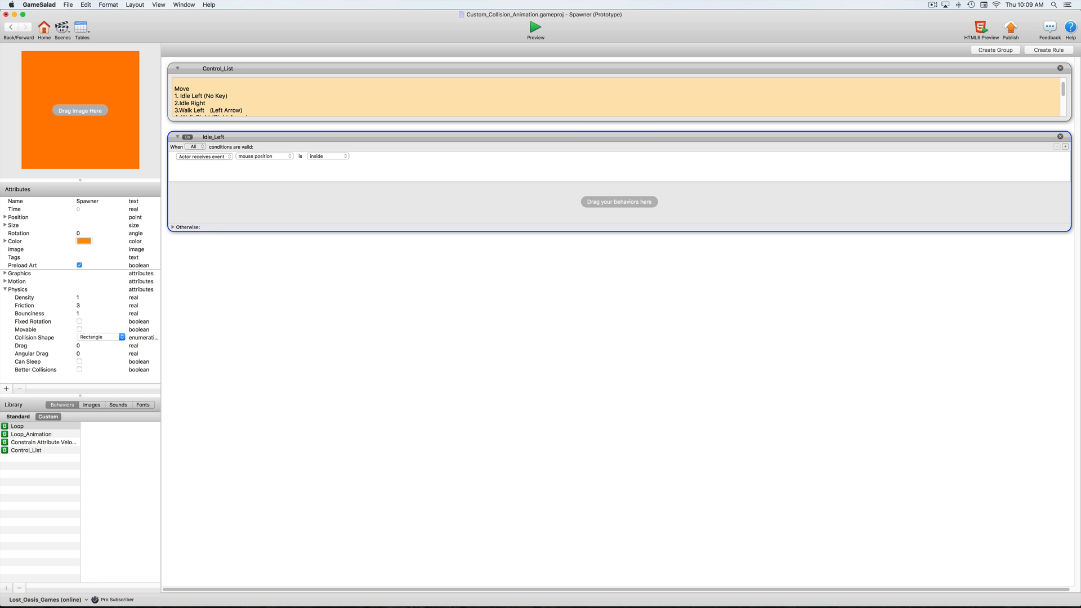
left_click(227, 157)
left_click(227, 157)
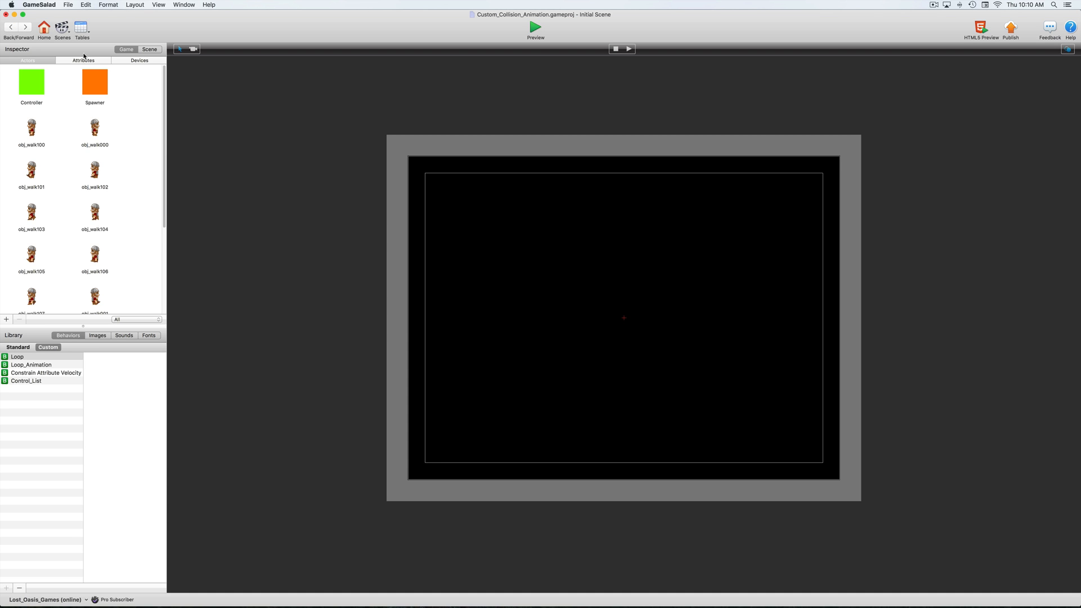
Set the game attribute Move_Trigger to 1 and reopen Initial Scene.
left_click(88, 61)
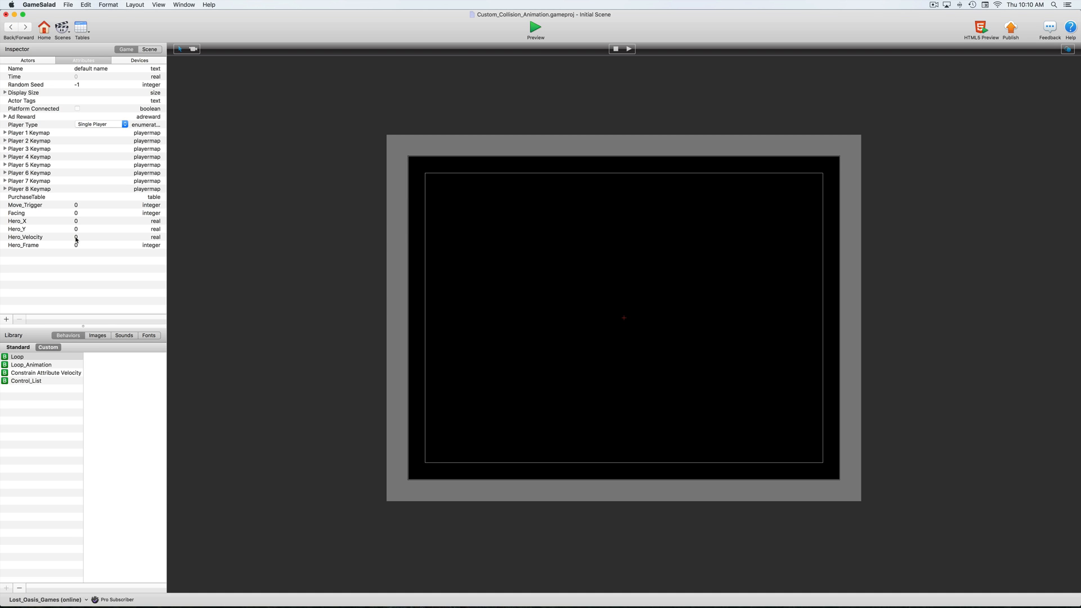
double_click(76, 204)
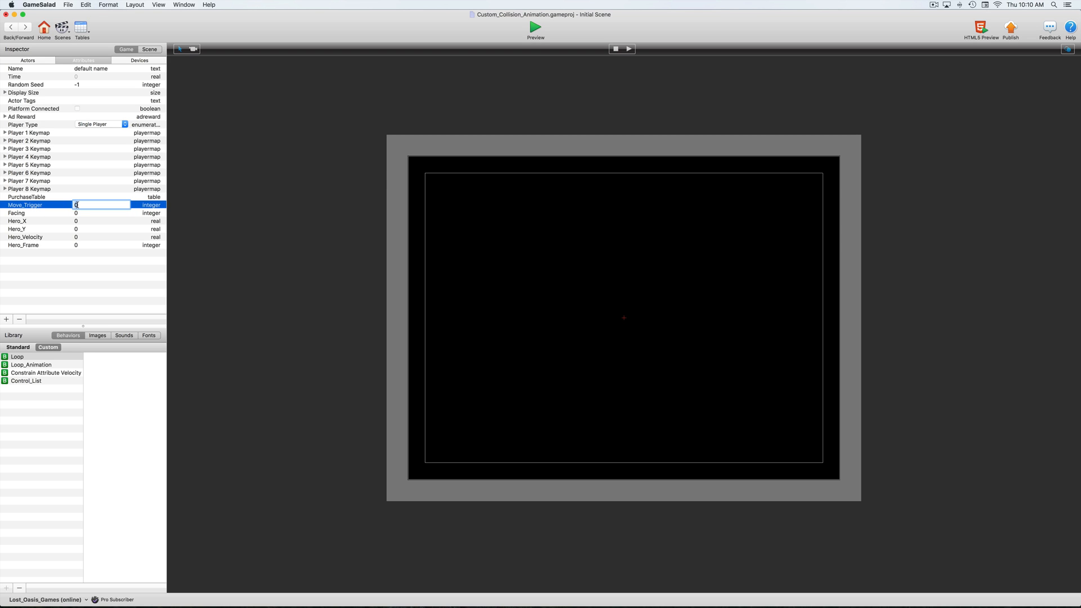
type("1")
left_click(120, 286)
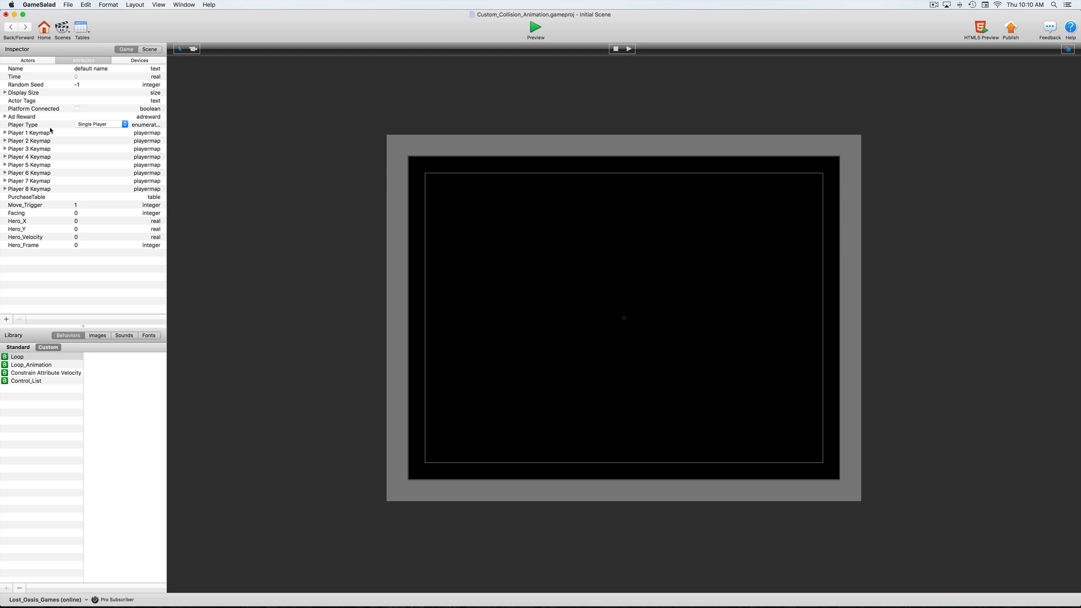
left_click(11, 27)
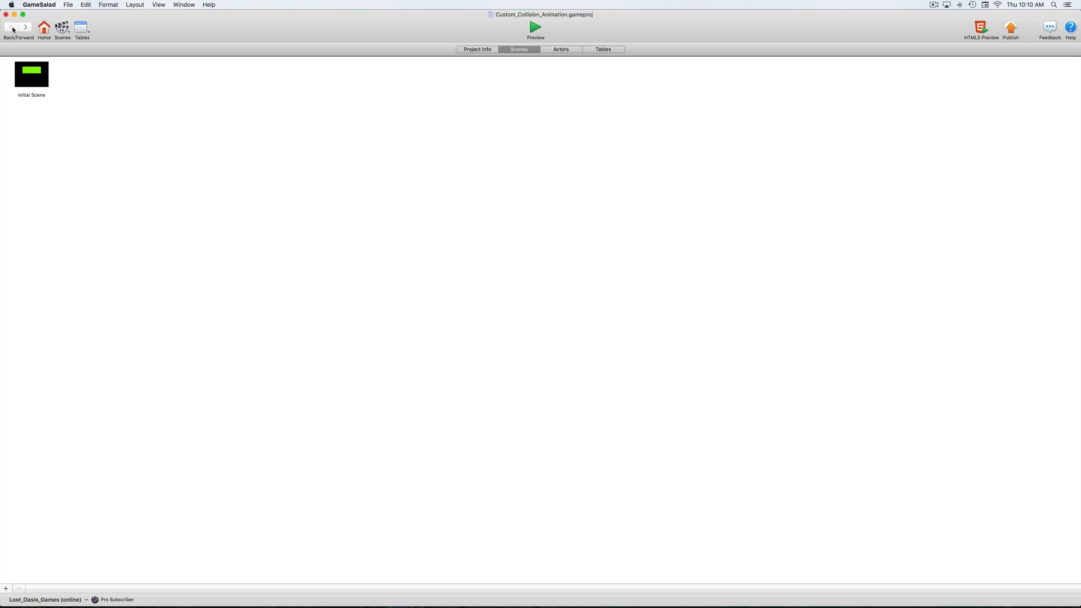
left_click(34, 77)
double_click(34, 77)
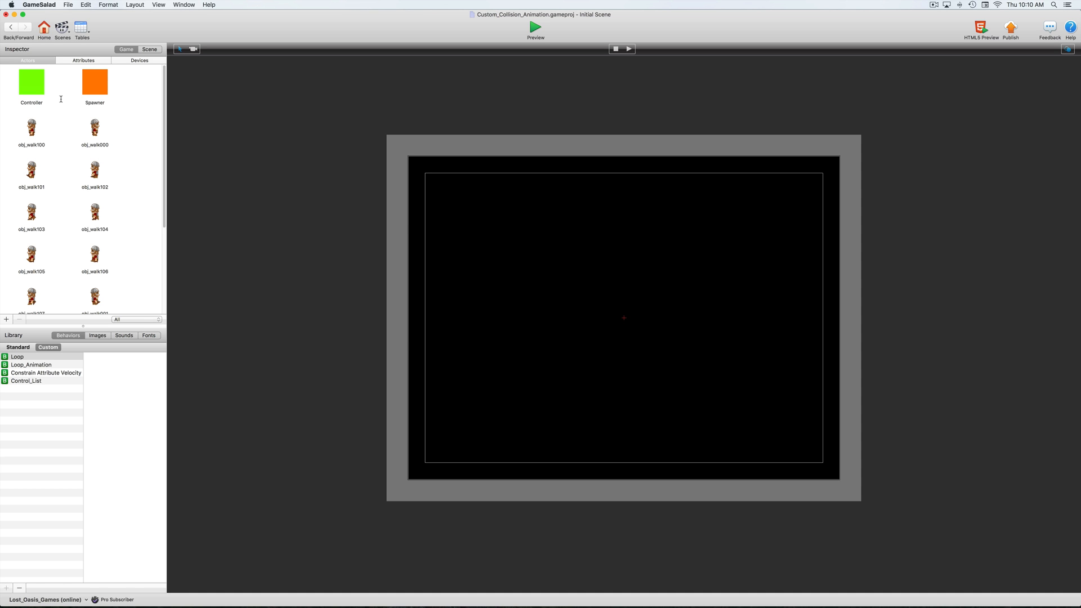
Open the Spawner actor and set the Idle_Left rule's condition to attribute game.Move_Trigger = 1.
left_click(100, 94)
double_click(100, 94)
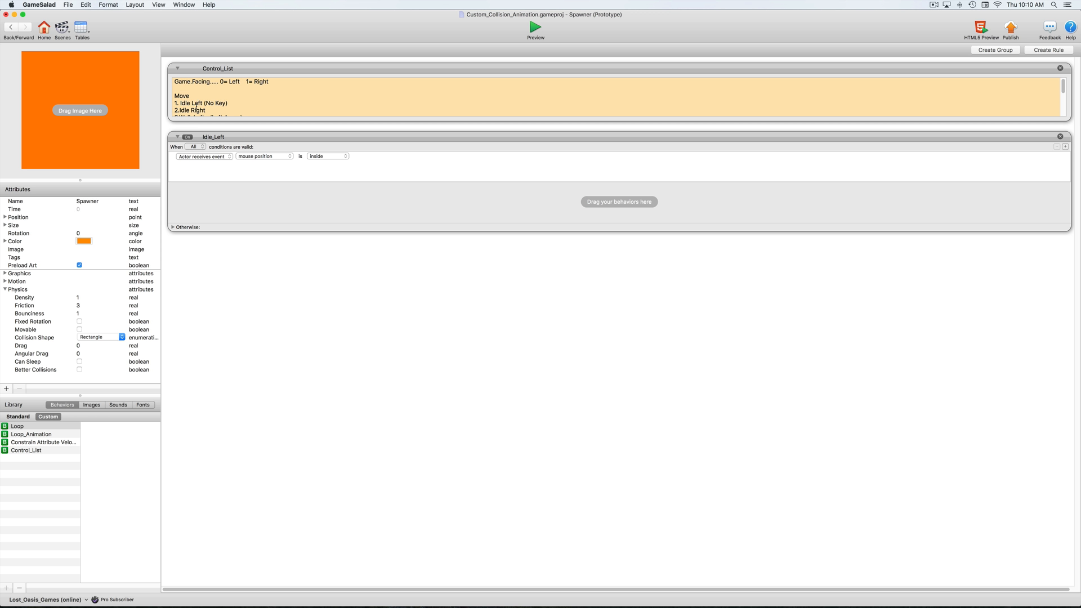
left_click(217, 157)
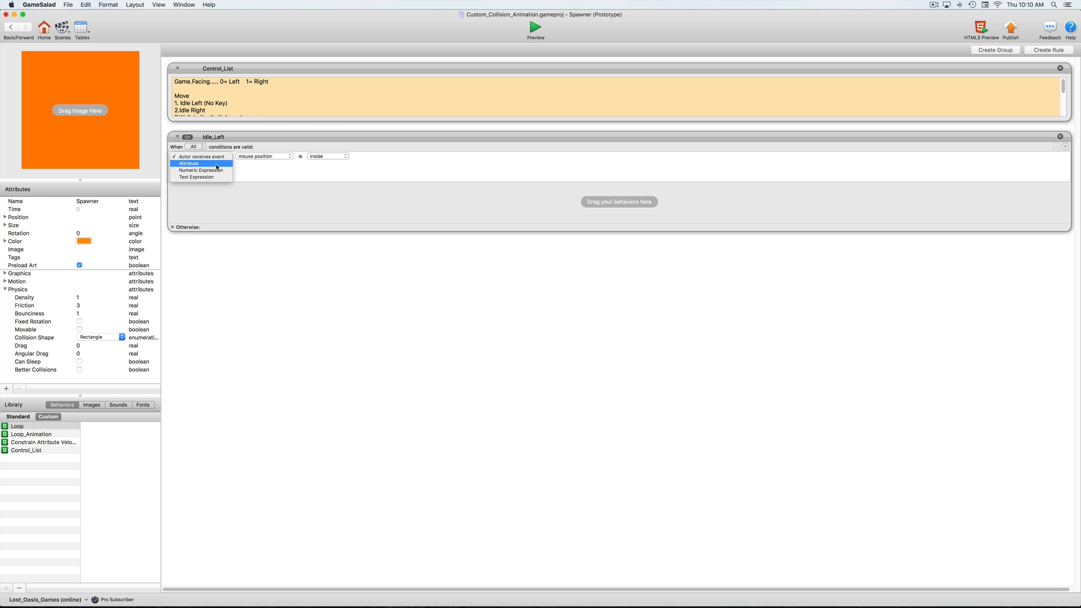
left_click(222, 165)
left_click(290, 157)
left_click(293, 165)
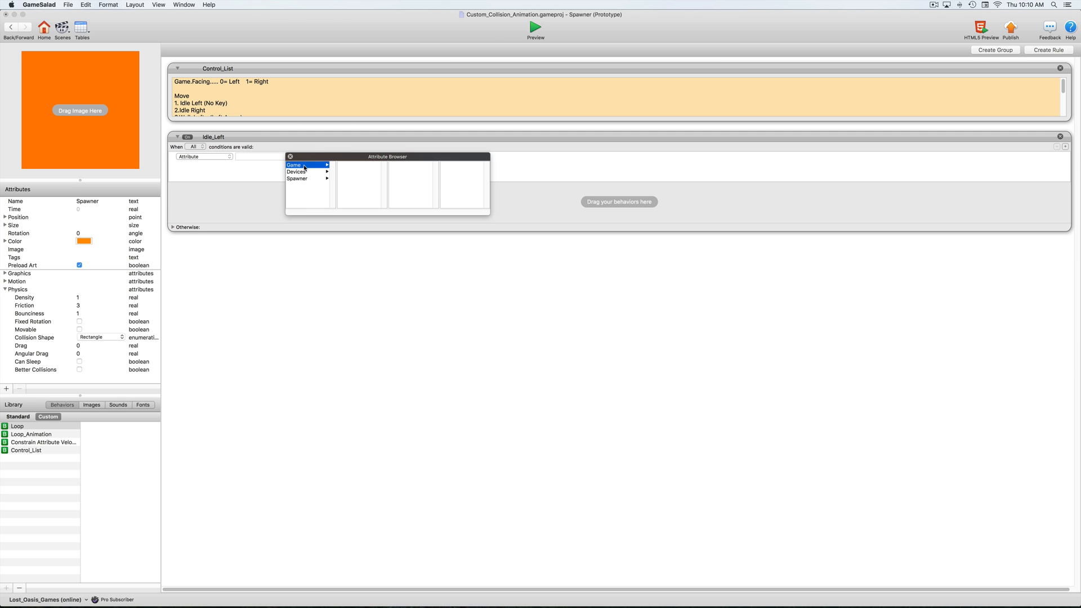
scroll(355, 179, "down", 5)
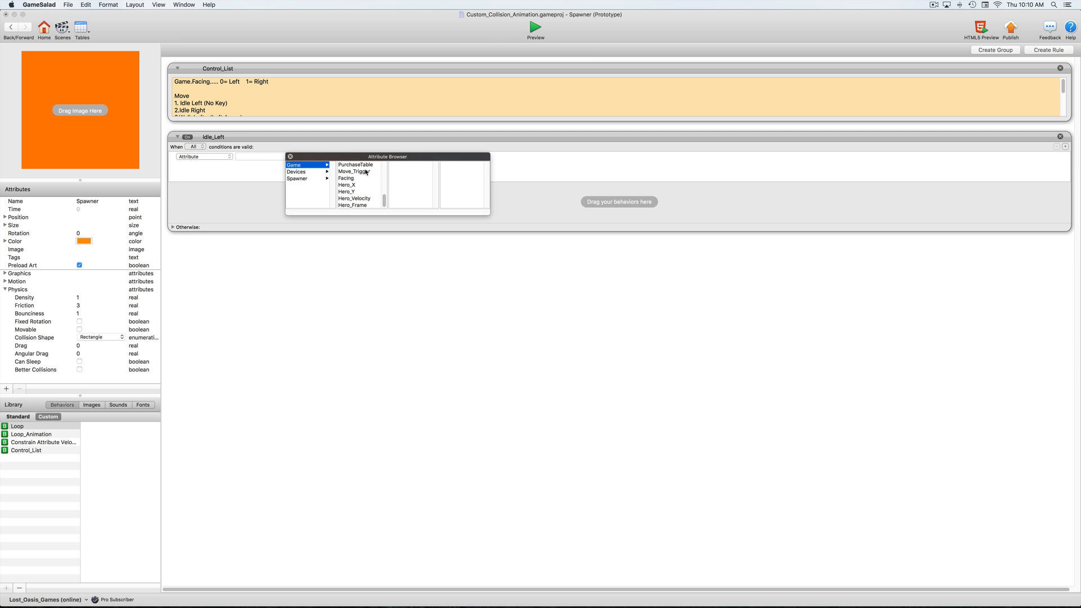
double_click(357, 171)
left_click(321, 157)
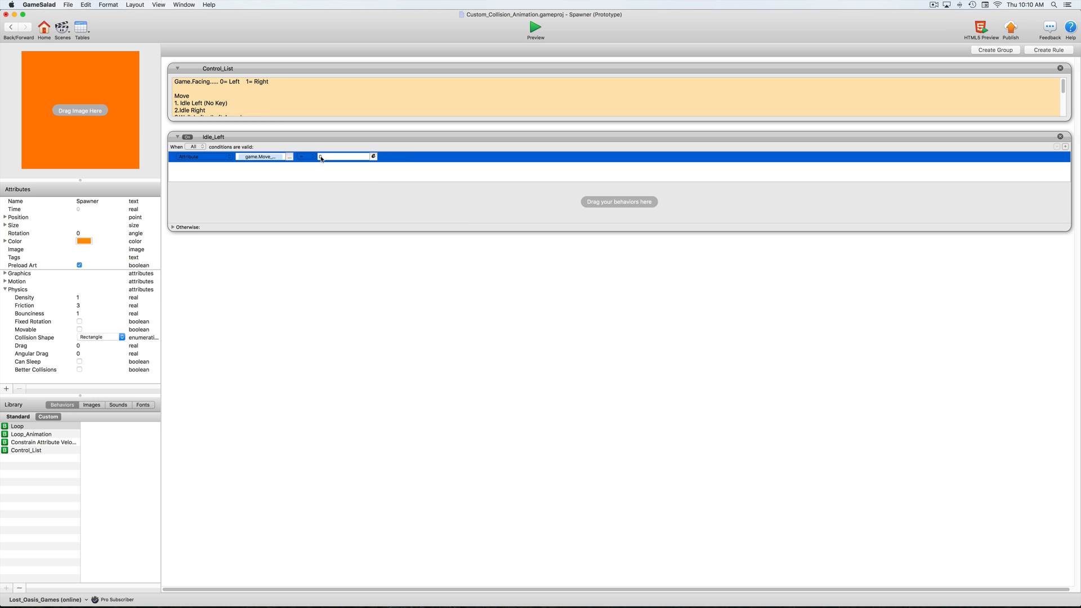
left_click(320, 157)
type("1")
key("Return")
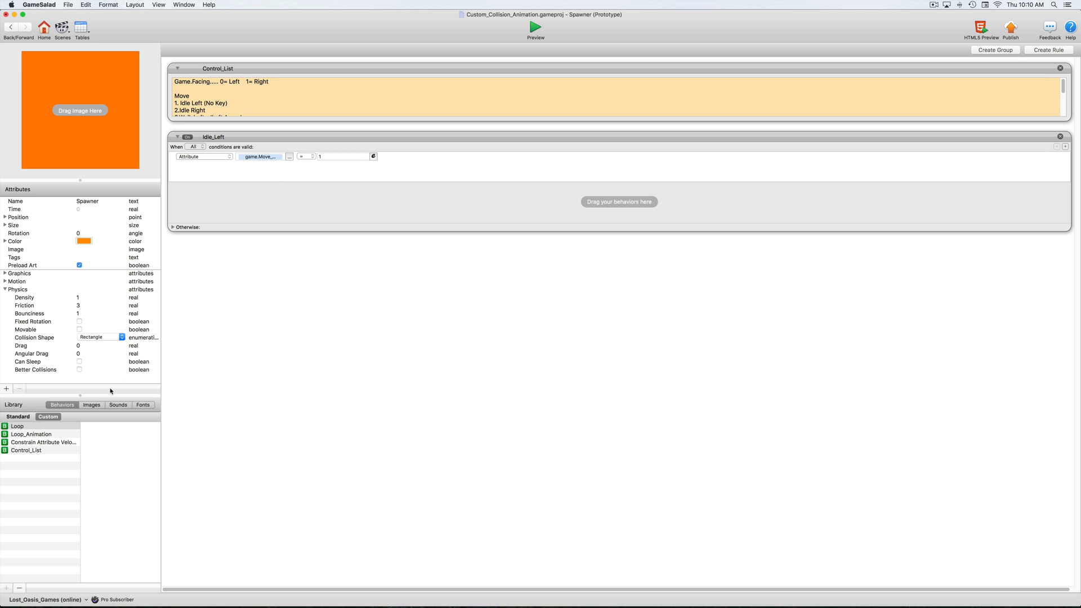
Add a Change Attribute behavior inside the Idle_Left rule that sets game.Hero_Frame to 0.
left_click(18, 417)
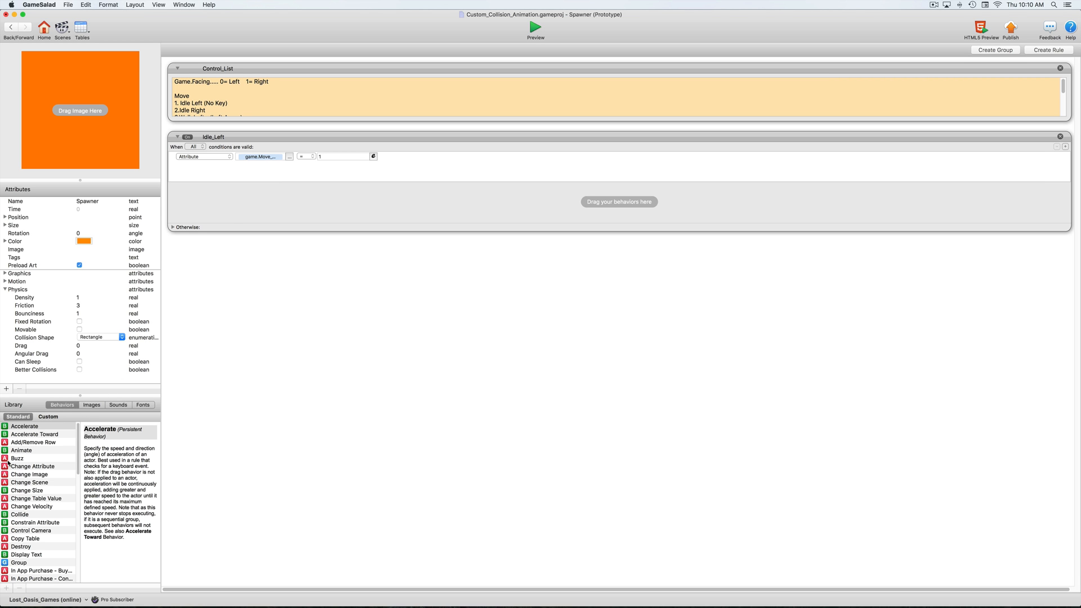
left_click_drag(4, 467, 243, 188)
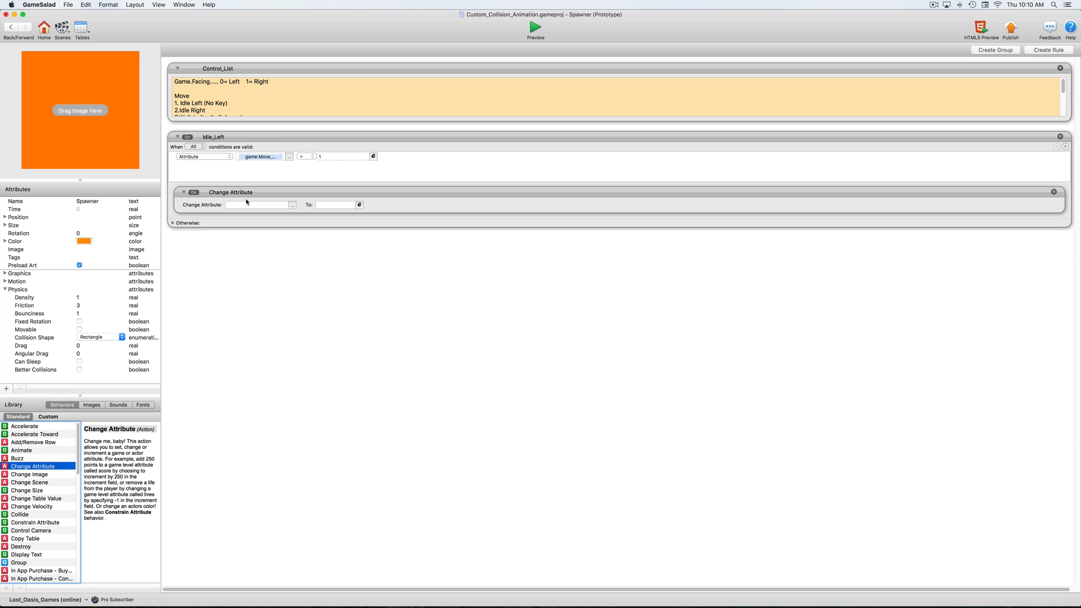
left_click(292, 205)
scroll(354, 236, "down", 5)
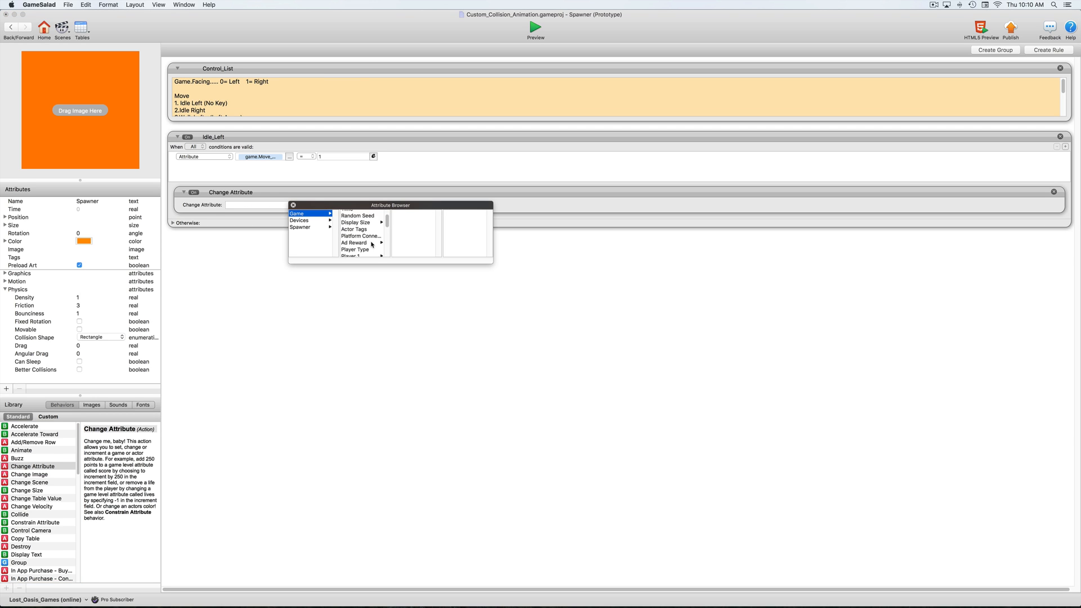
left_click(365, 254)
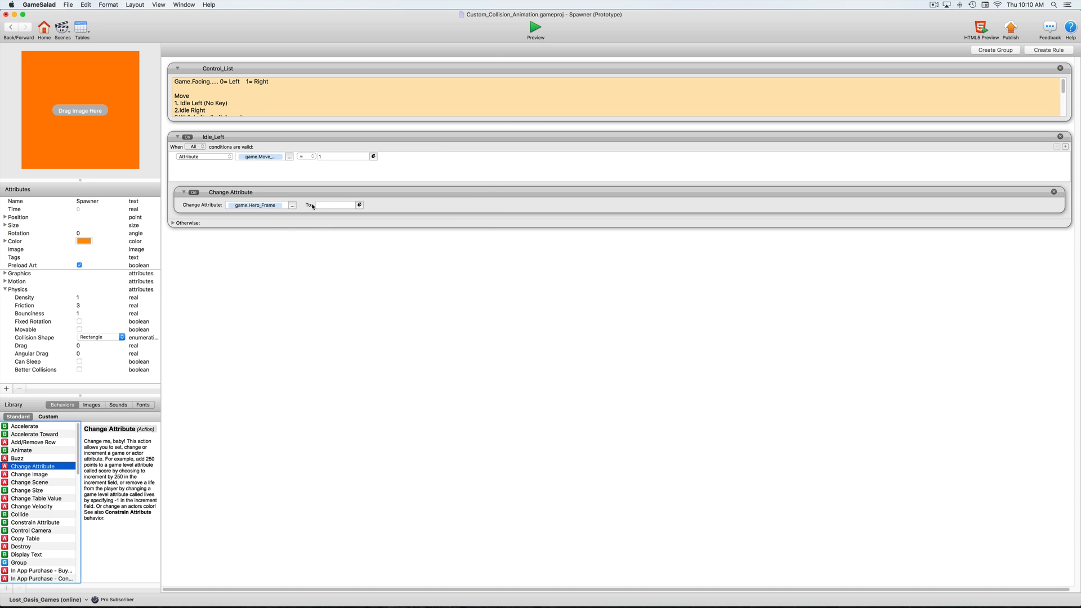
left_click(325, 206)
type("0")
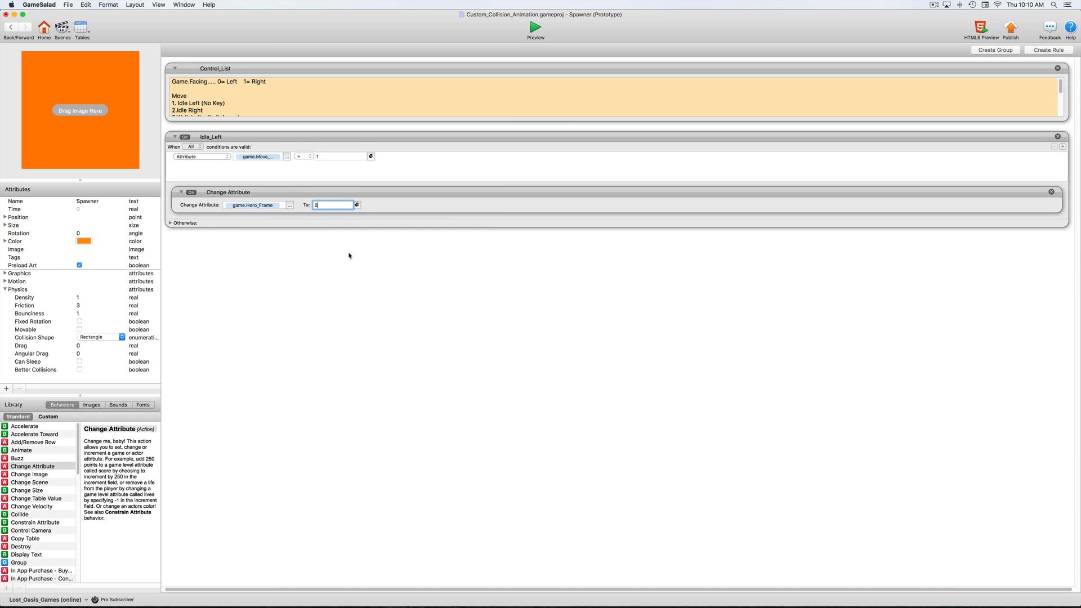
left_click(350, 256)
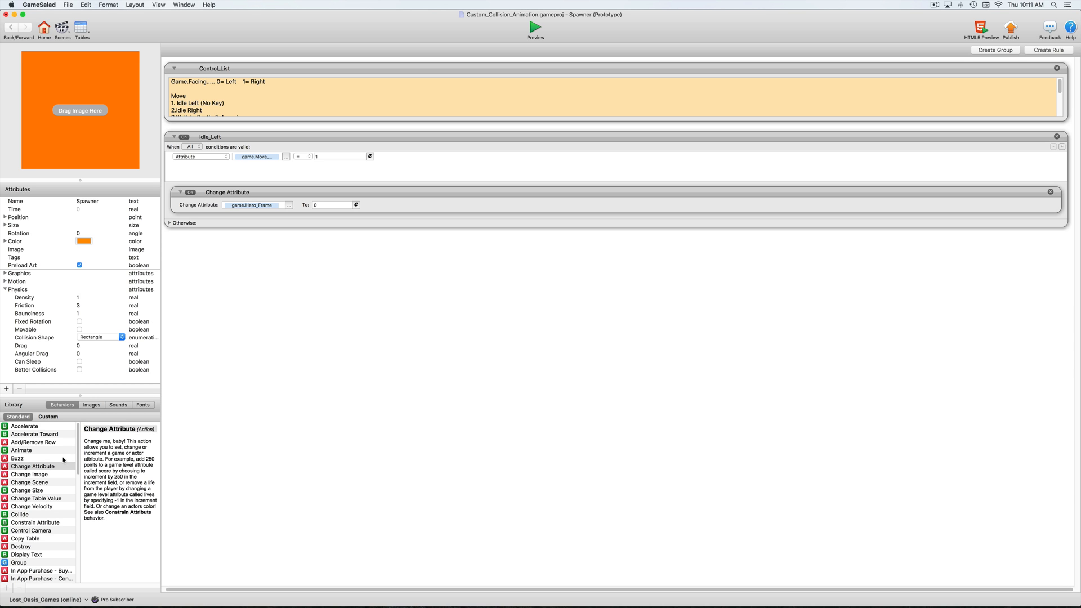
Add a Spawn Actor behavior below Change Attribute in the Idle_Left rule and choose obj_walk100 as its actor.
scroll(64, 460, "down", 15)
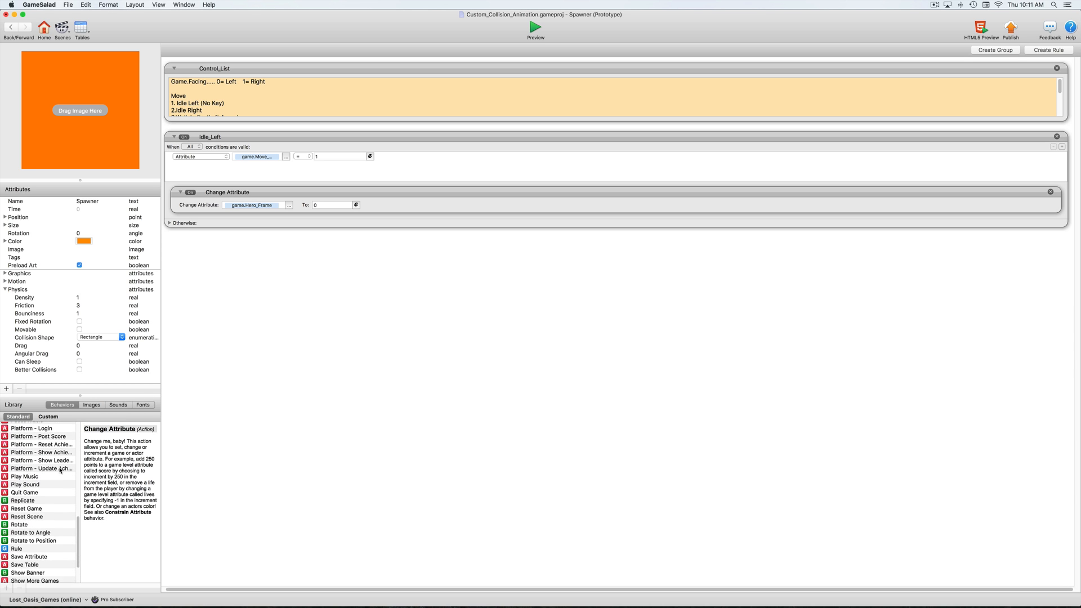
scroll(60, 470, "down", 3)
scroll(60, 470, "up", 4)
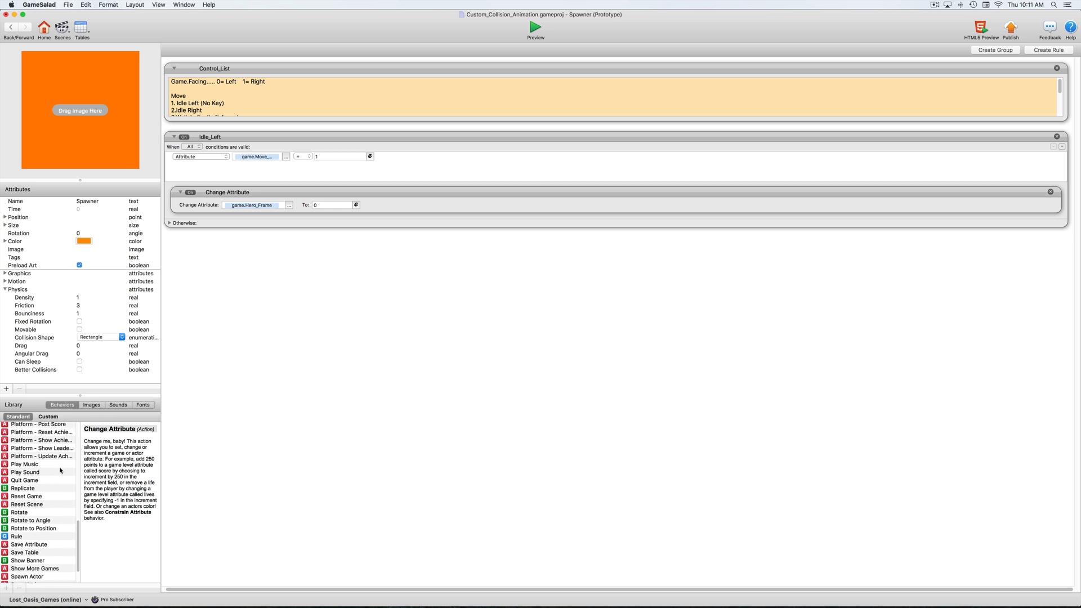
scroll(61, 470, "up", 20)
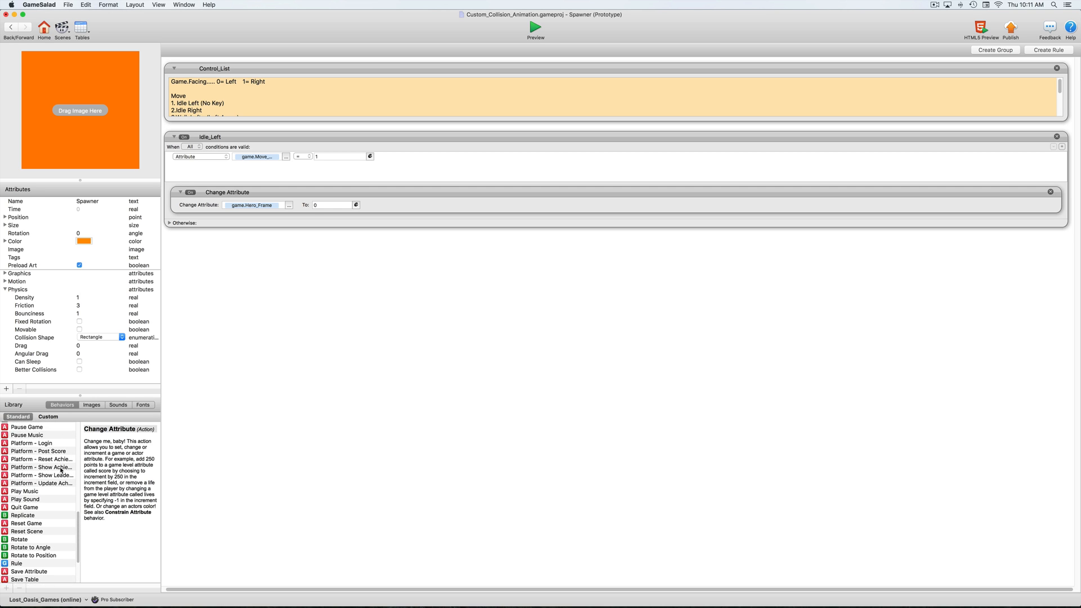
scroll(60, 470, "up", 10)
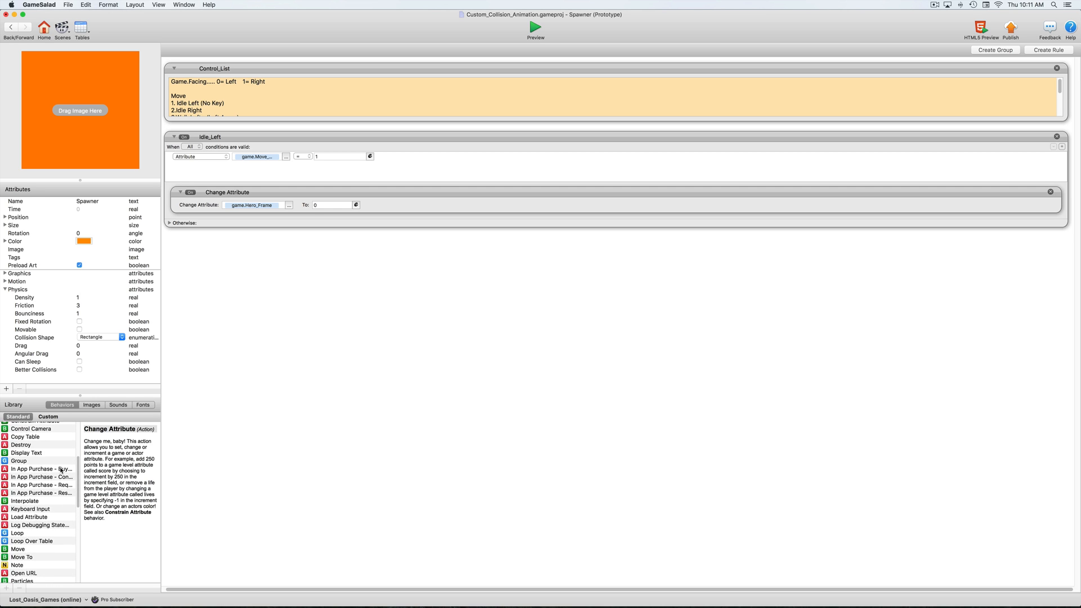
scroll(61, 470, "up", 3)
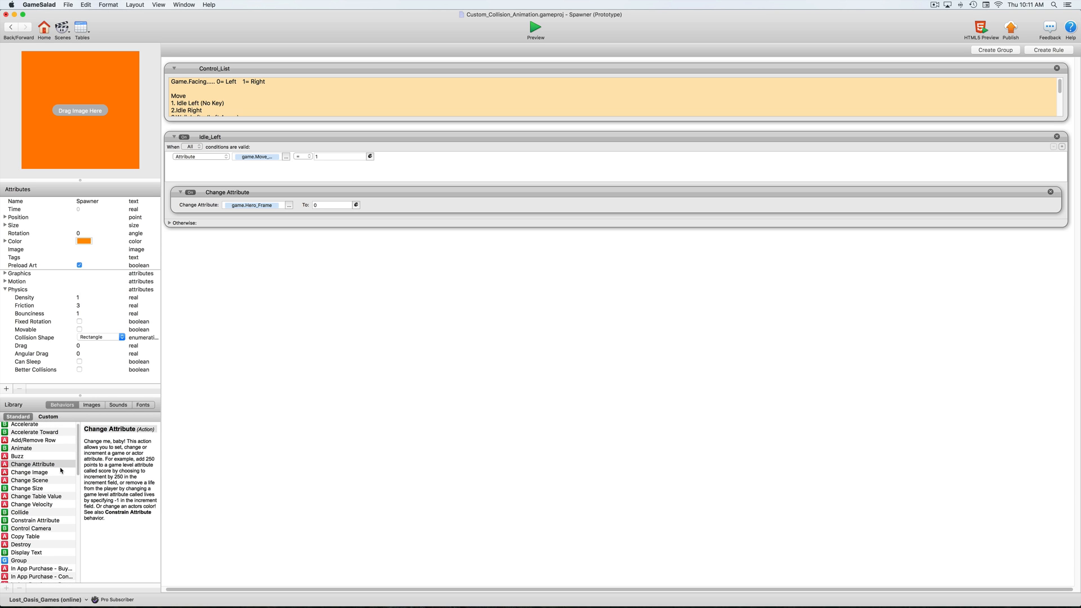
scroll(61, 470, "down", 2)
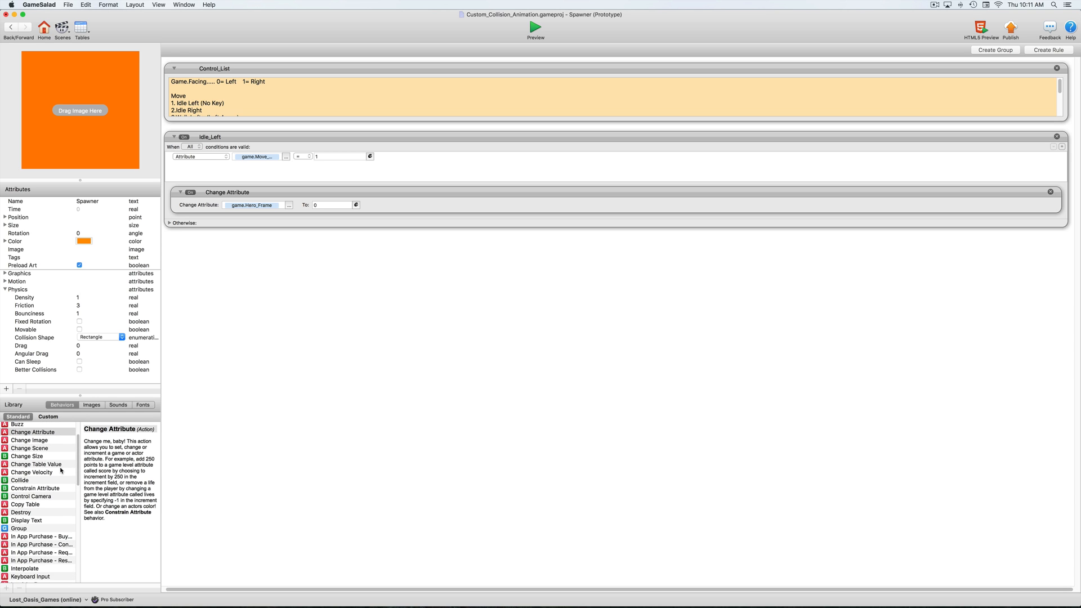
scroll(61, 470, "down", 15)
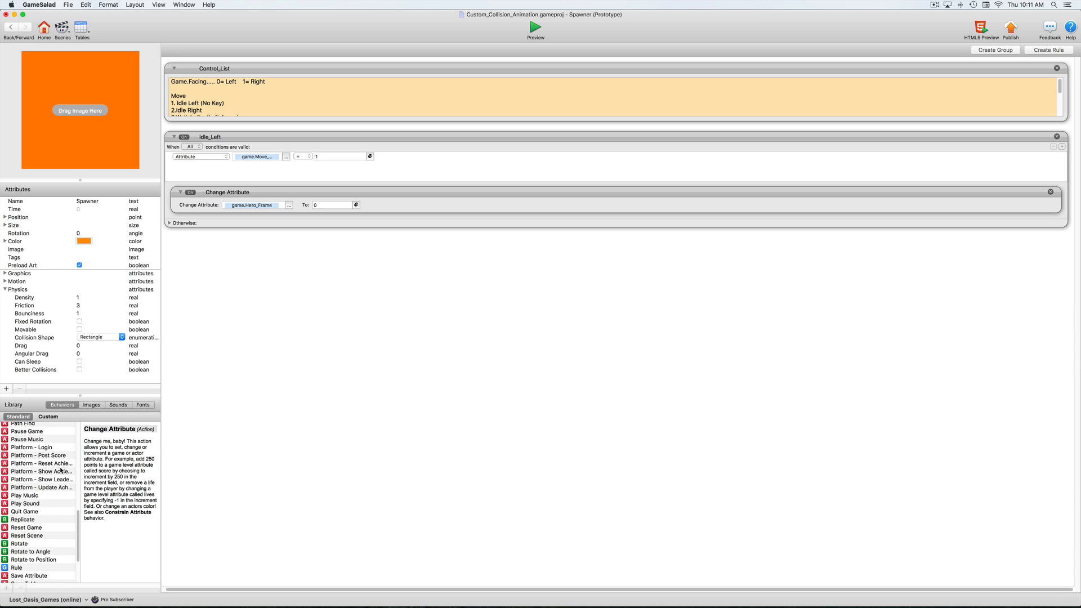
scroll(61, 470, "down", 2)
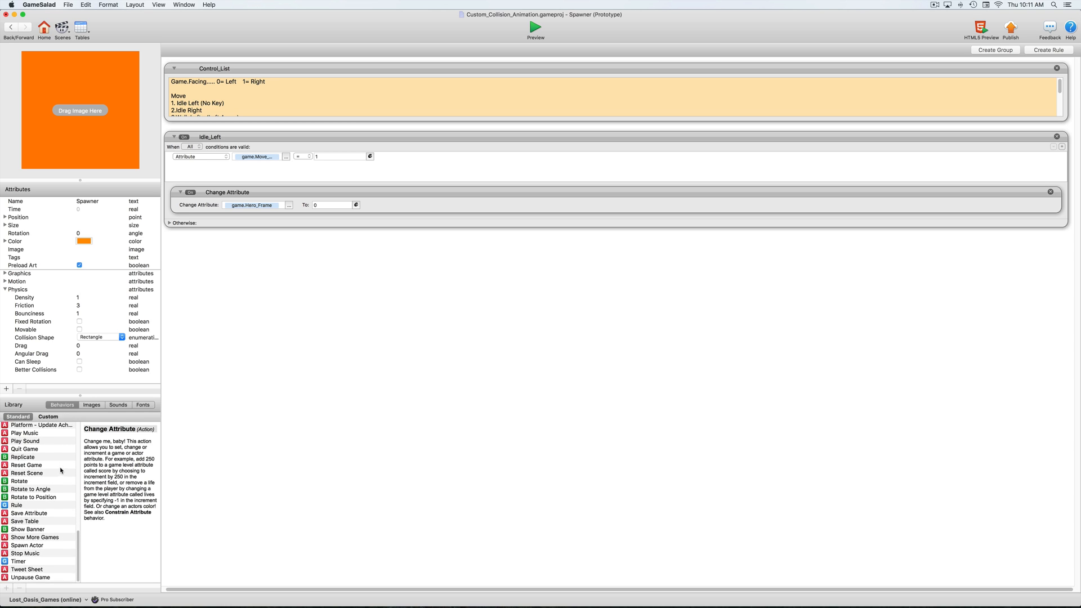
left_click_drag(17, 546, 254, 225)
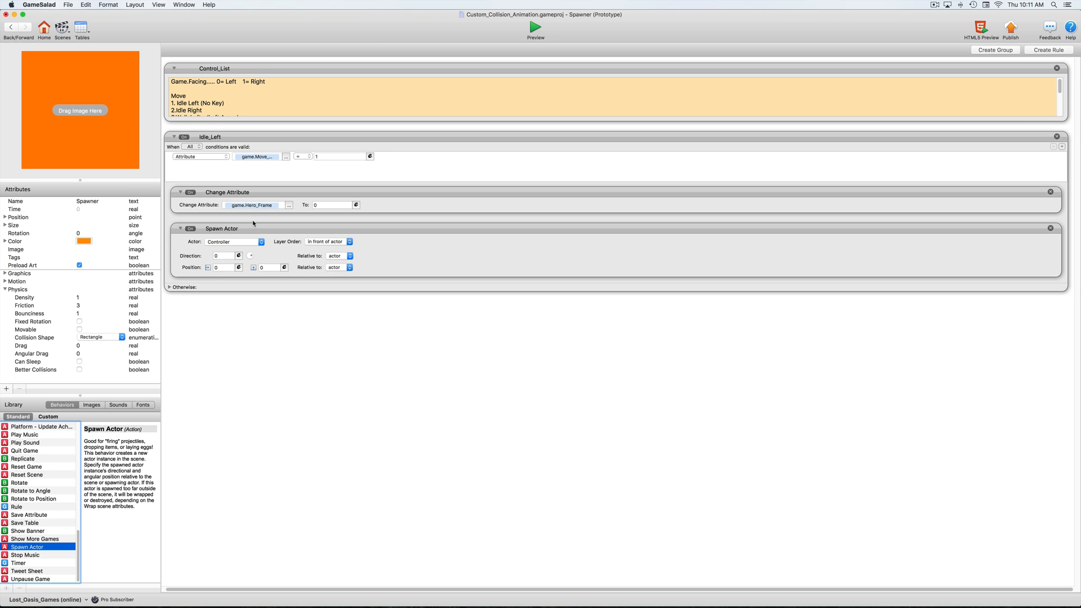
left_click(249, 242)
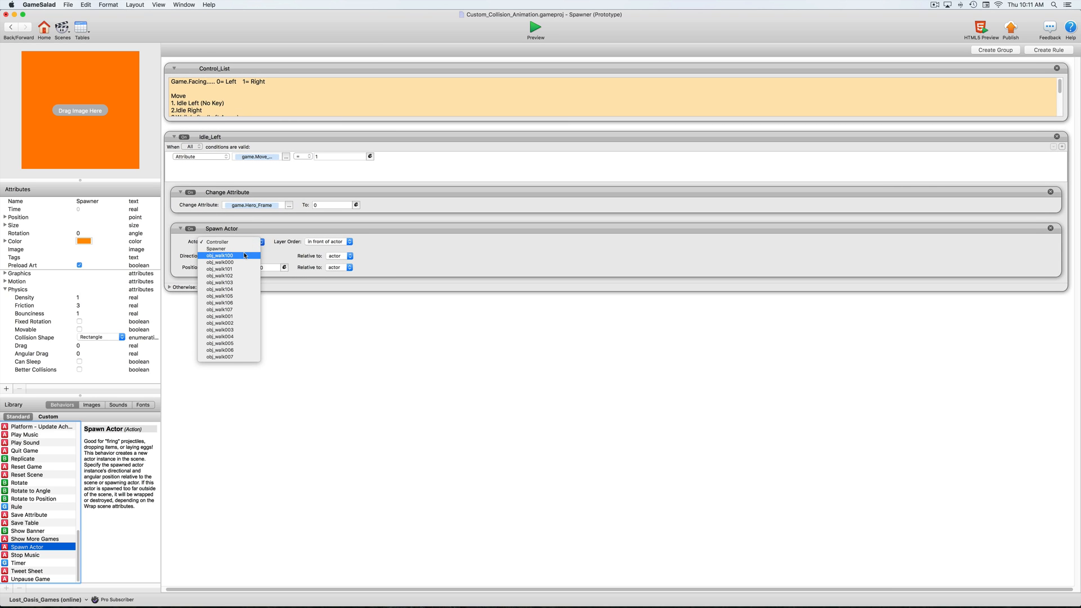
left_click(245, 256)
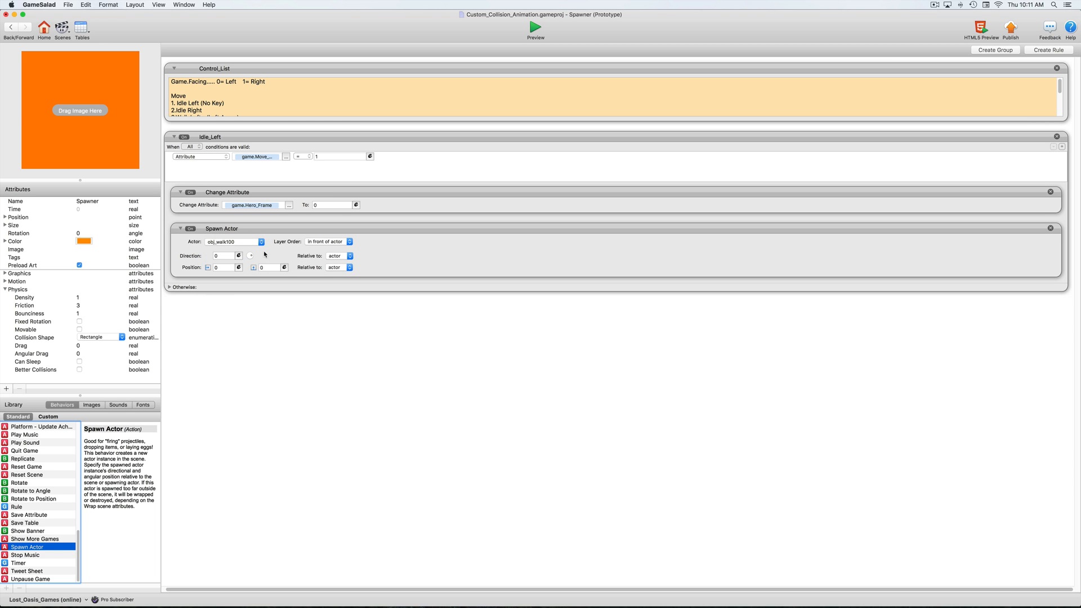
Set the Spawn Actor's layer order to front of layer and make both its direction and position relative to the scene.
left_click(337, 245)
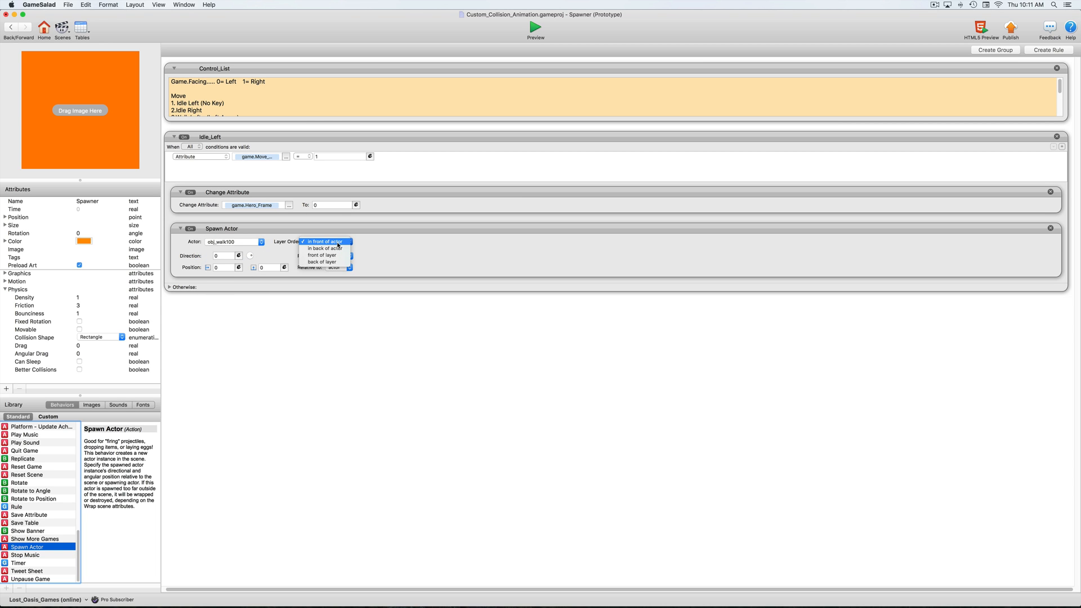
left_click(337, 256)
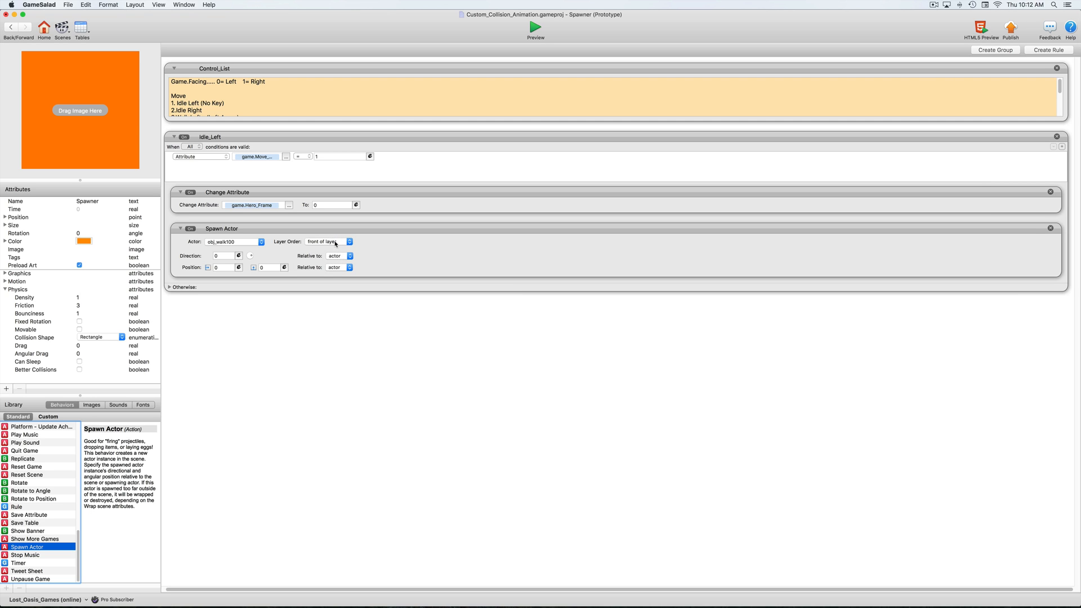
left_click(340, 256)
left_click(340, 262)
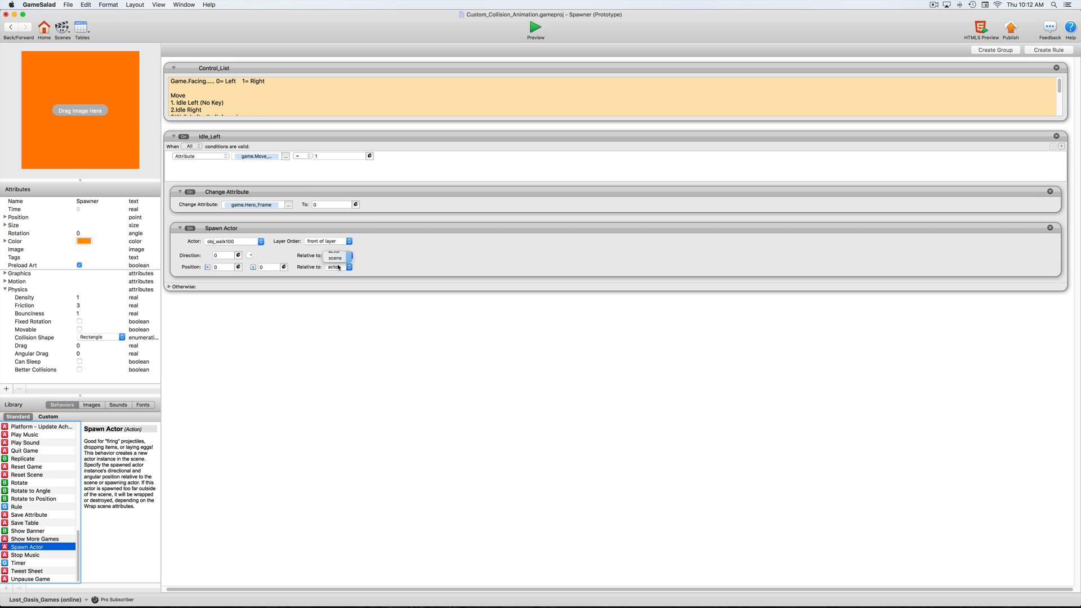
left_click(338, 268)
left_click(337, 274)
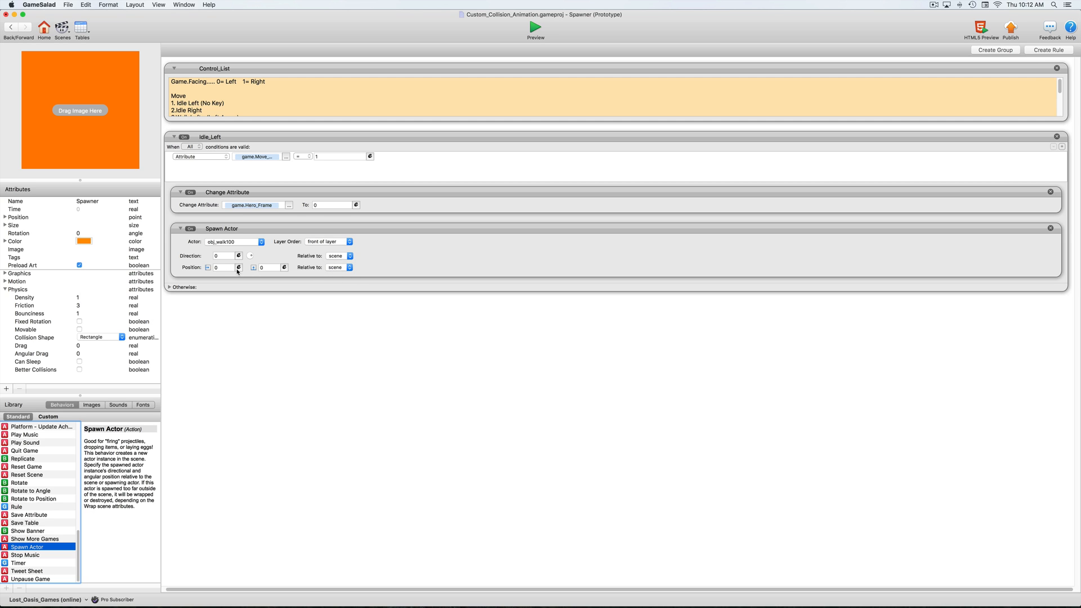
Set the Spawn Actor's horizontal position to the expression game.Hero_X.
left_click(238, 269)
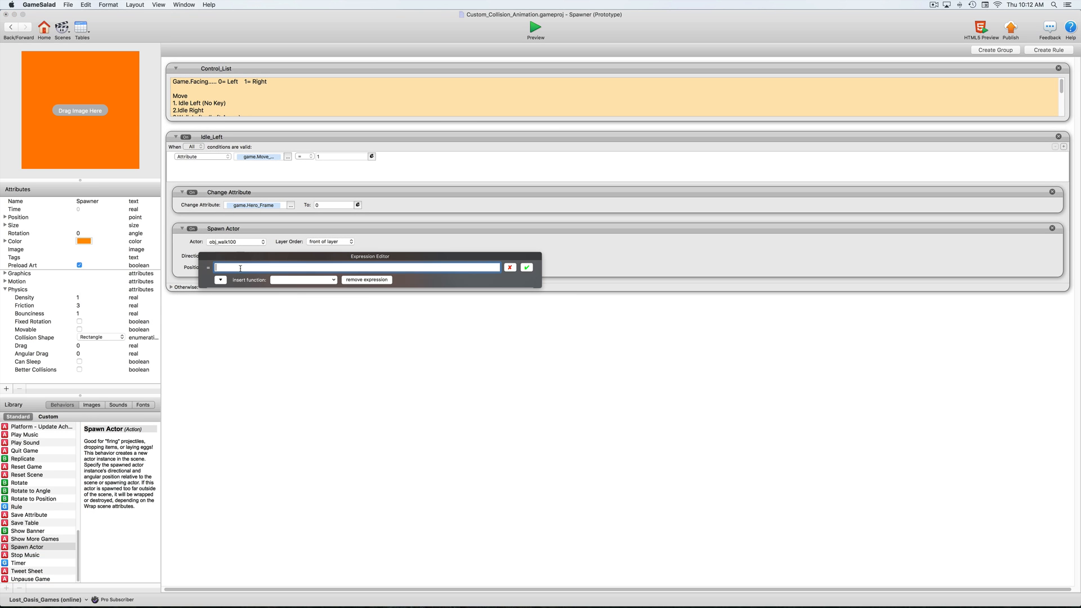
left_click(221, 281)
left_click(216, 291)
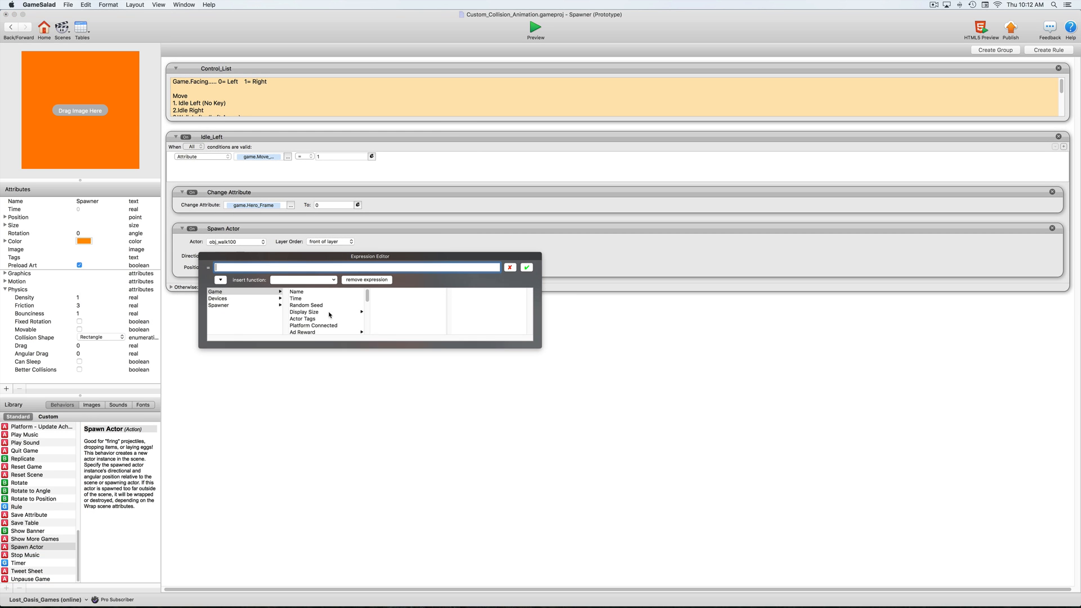
scroll(334, 316, "down", 5)
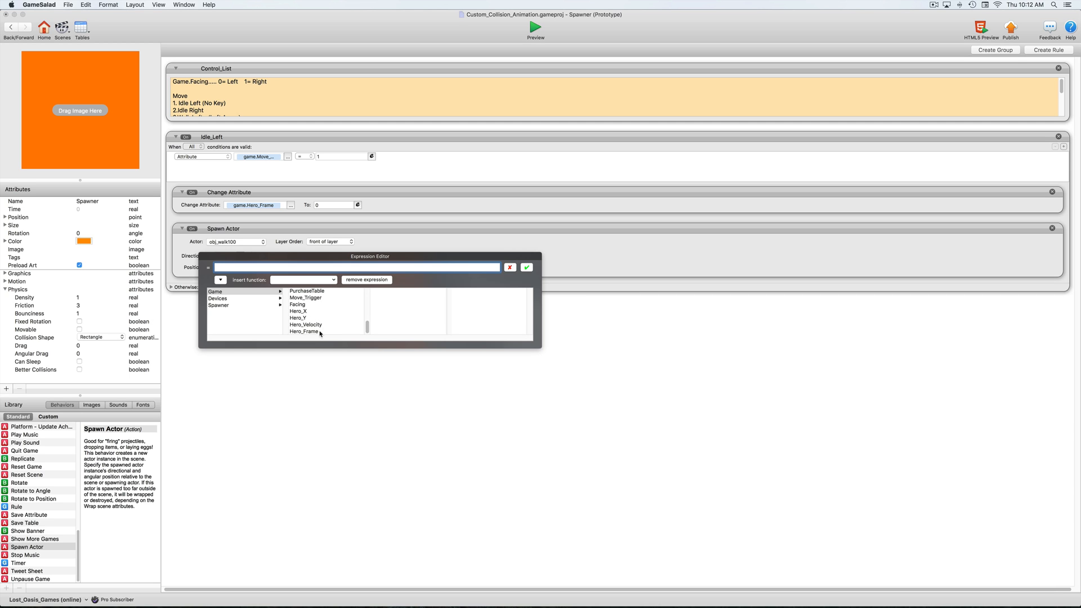
left_click(310, 311)
left_click(310, 312)
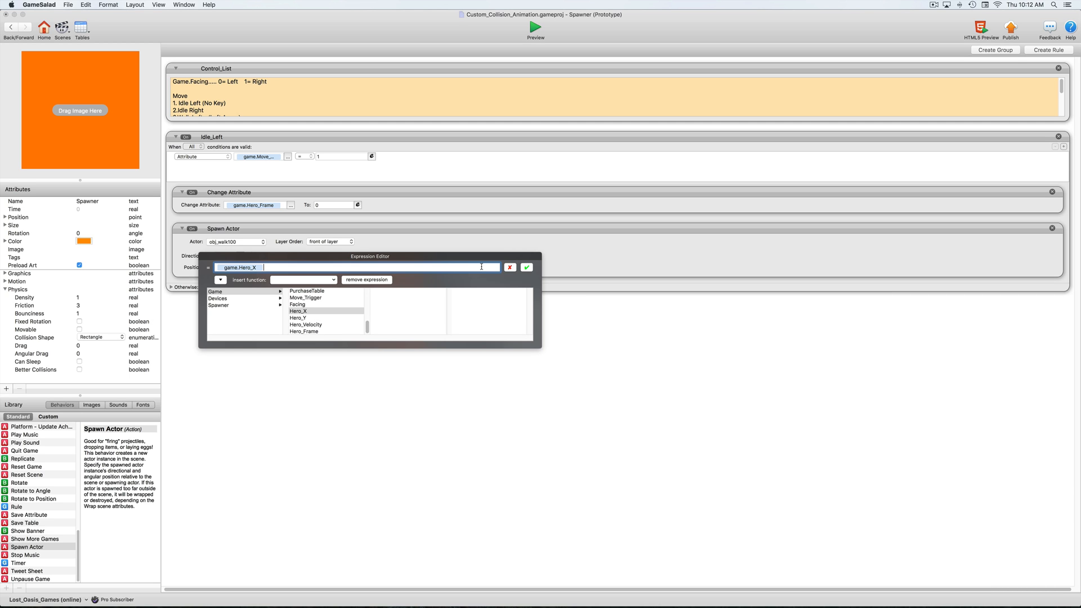
left_click(527, 268)
Set the Spawn Actor's vertical position to the expression game.Hero_Y.
left_click(285, 267)
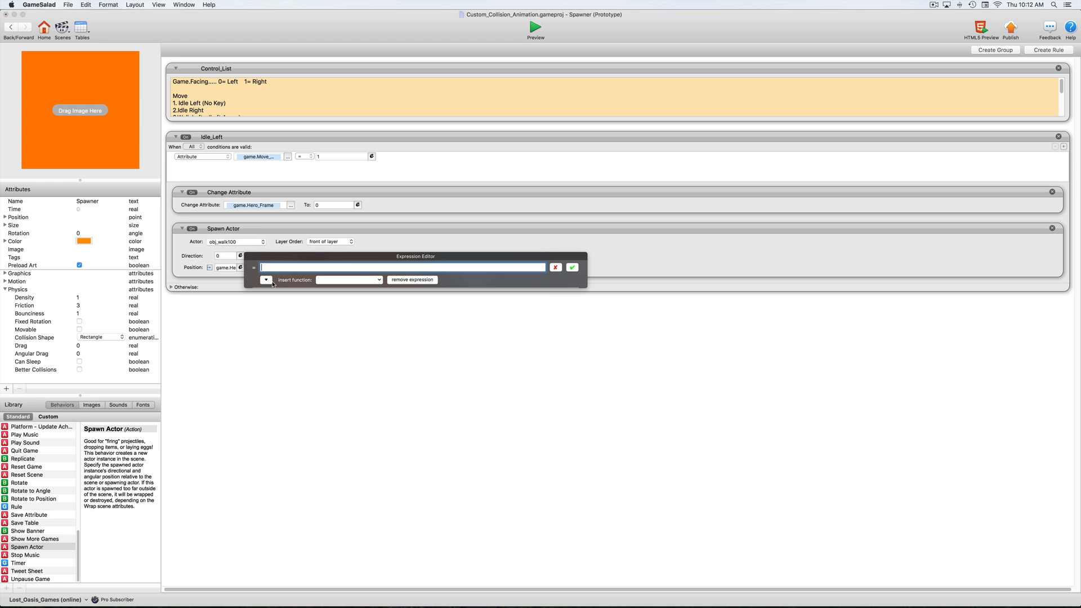
left_click(266, 279)
left_click(264, 292)
scroll(358, 319, "down", 5)
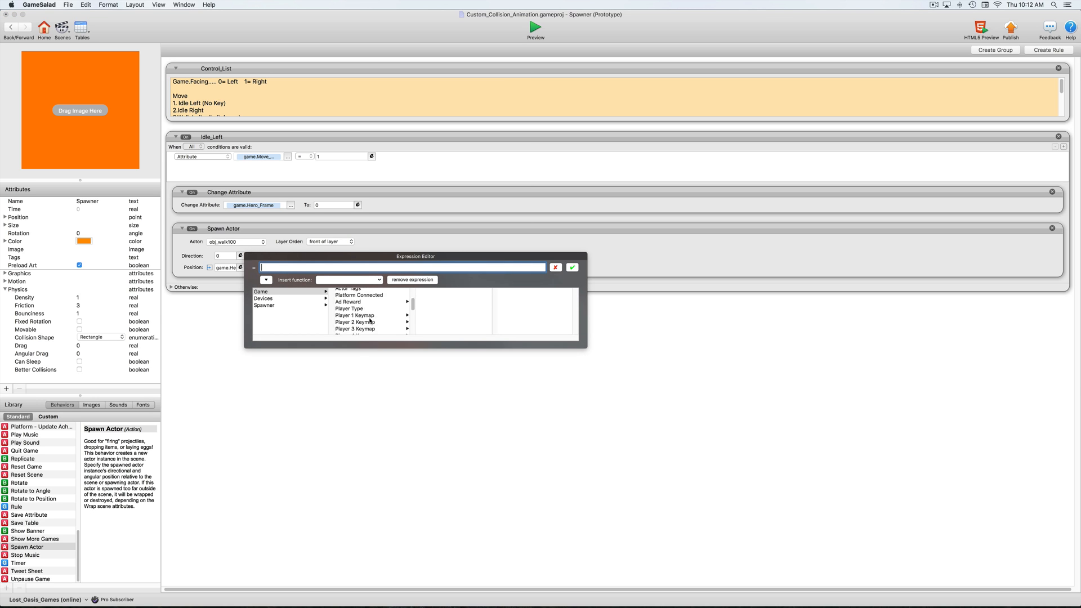
double_click(358, 318)
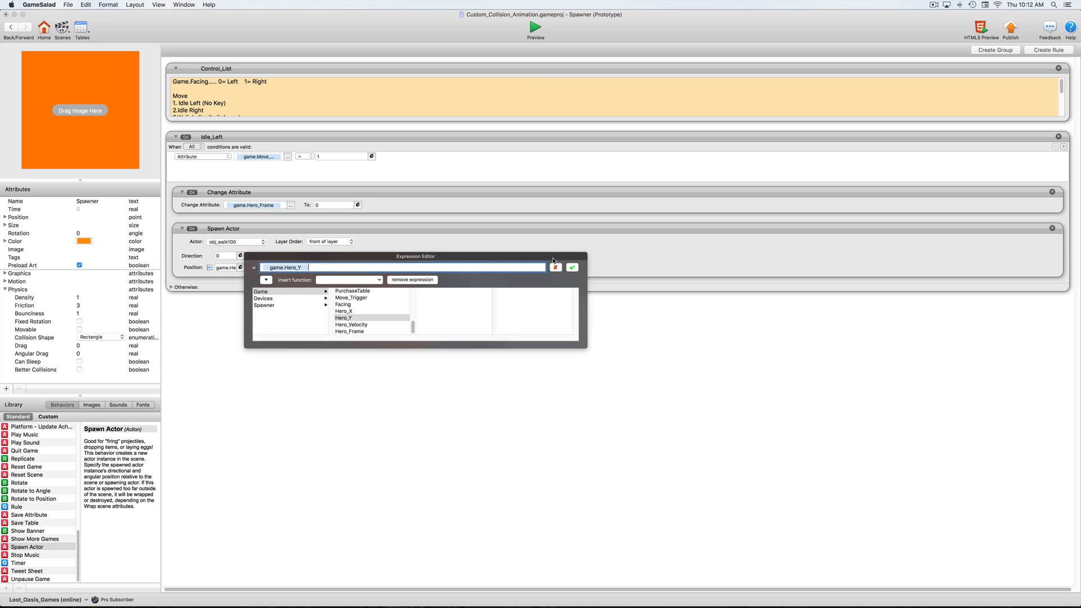
left_click(571, 268)
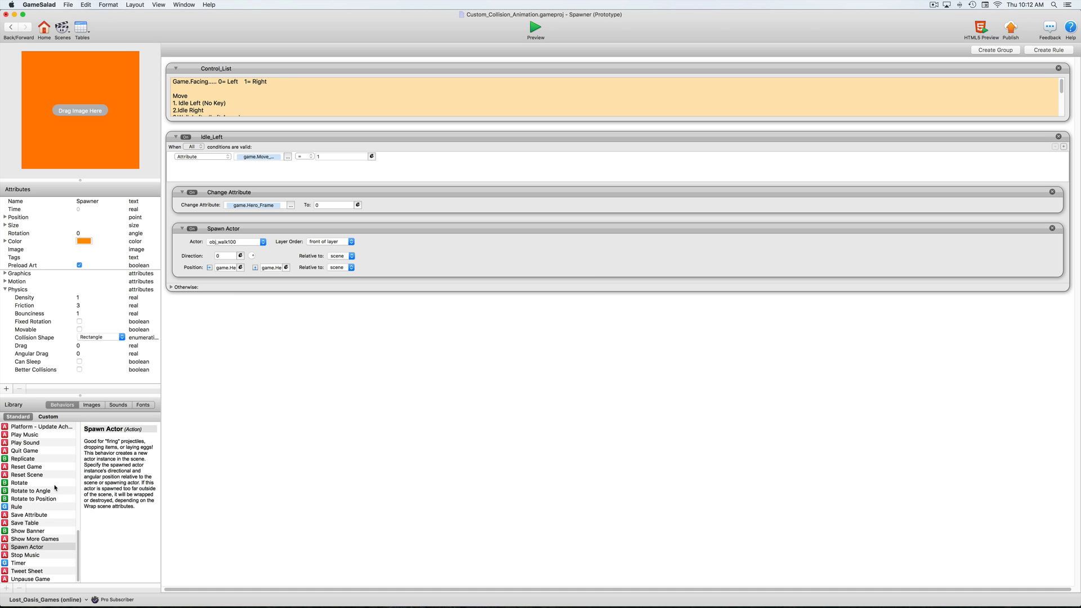
Add a second Change Attribute behavior below Spawn Actor in the Idle_Left rule.
scroll(58, 491, "down", 1)
scroll(59, 490, "up", 10)
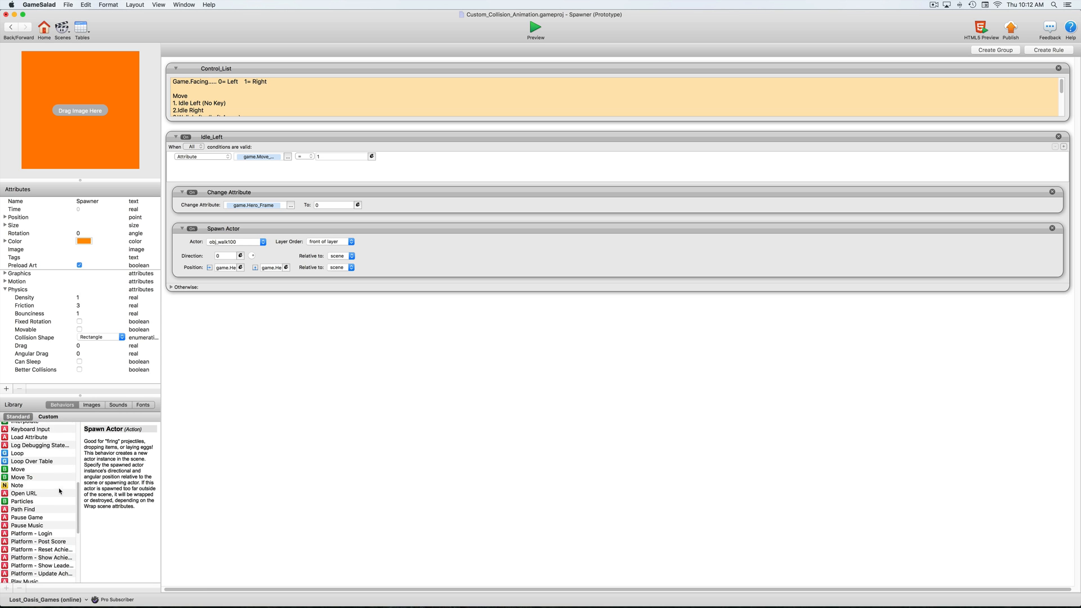
scroll(62, 487, "up", 5)
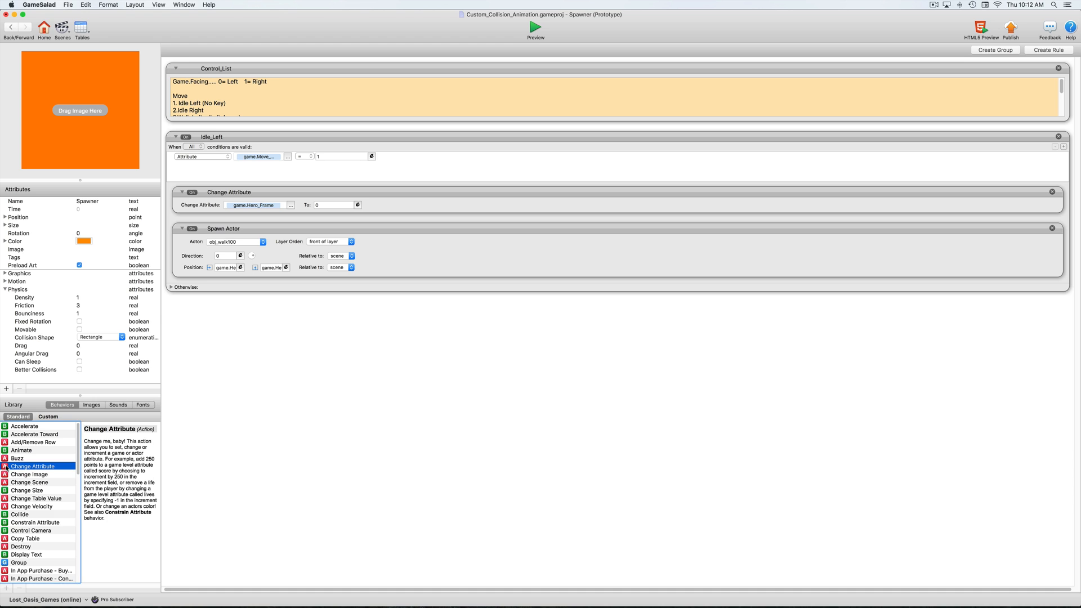
left_click(4, 467)
left_click_drag(4, 467, 261, 295)
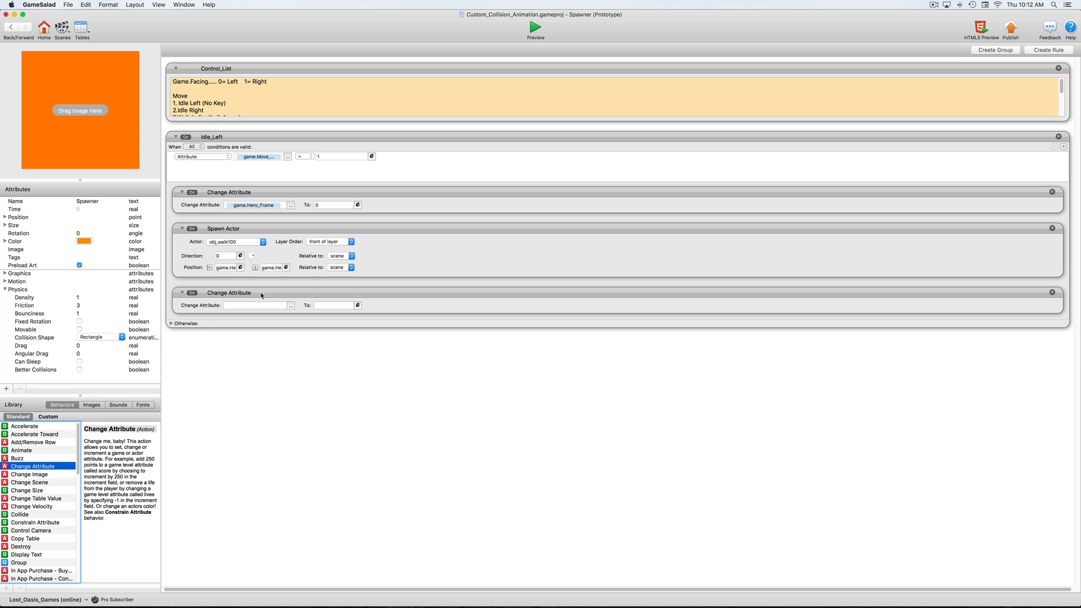
Make the new Change Attribute behavior set game.Hero_Velocity to 0.
left_click(291, 305)
left_click(298, 314)
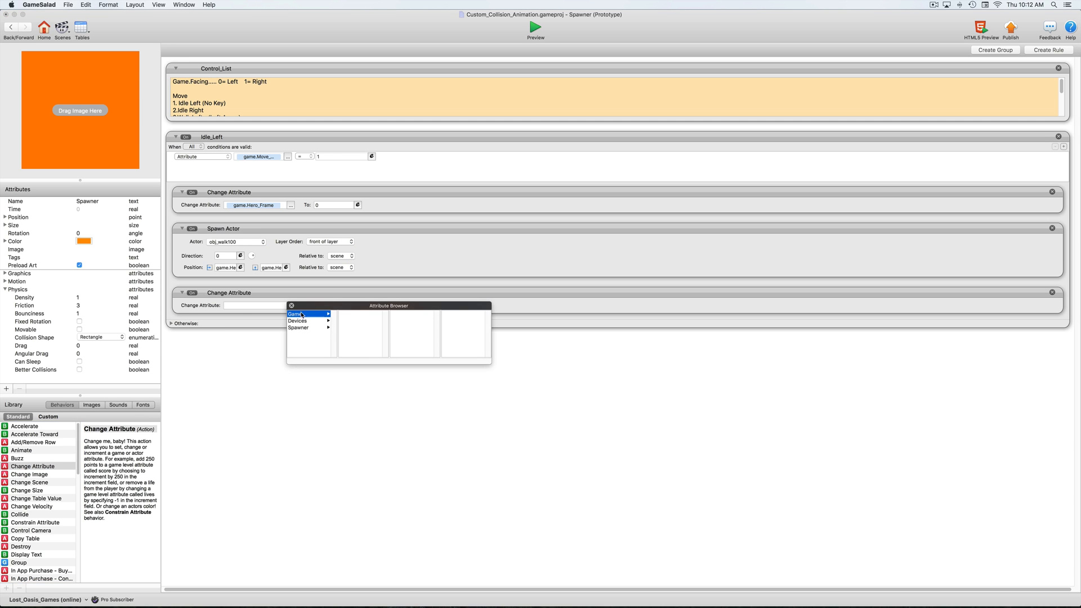
scroll(363, 338, "down", 3)
double_click(361, 347)
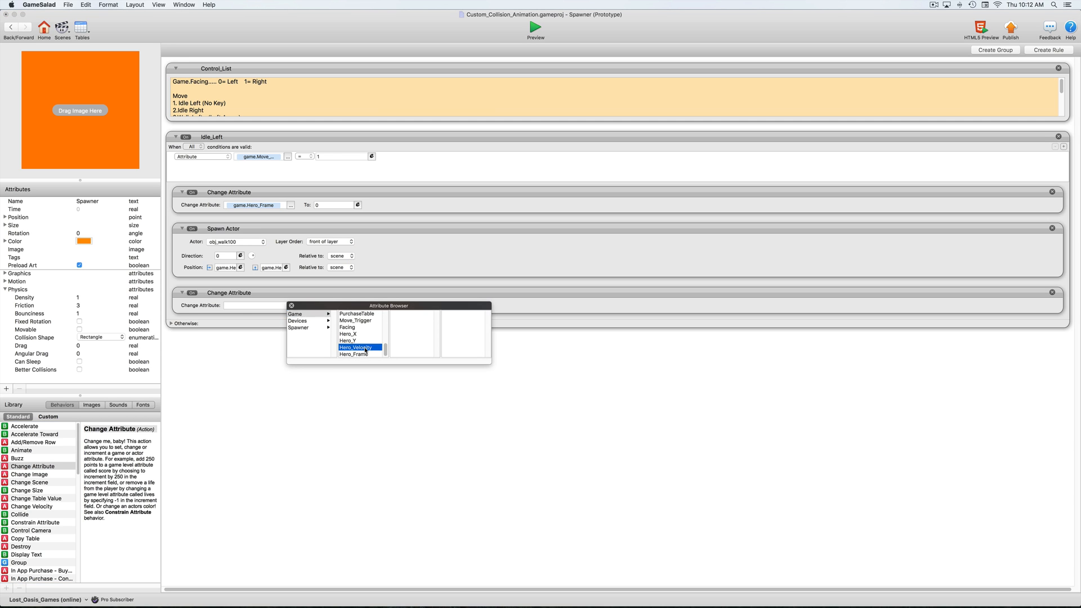
left_click(330, 307)
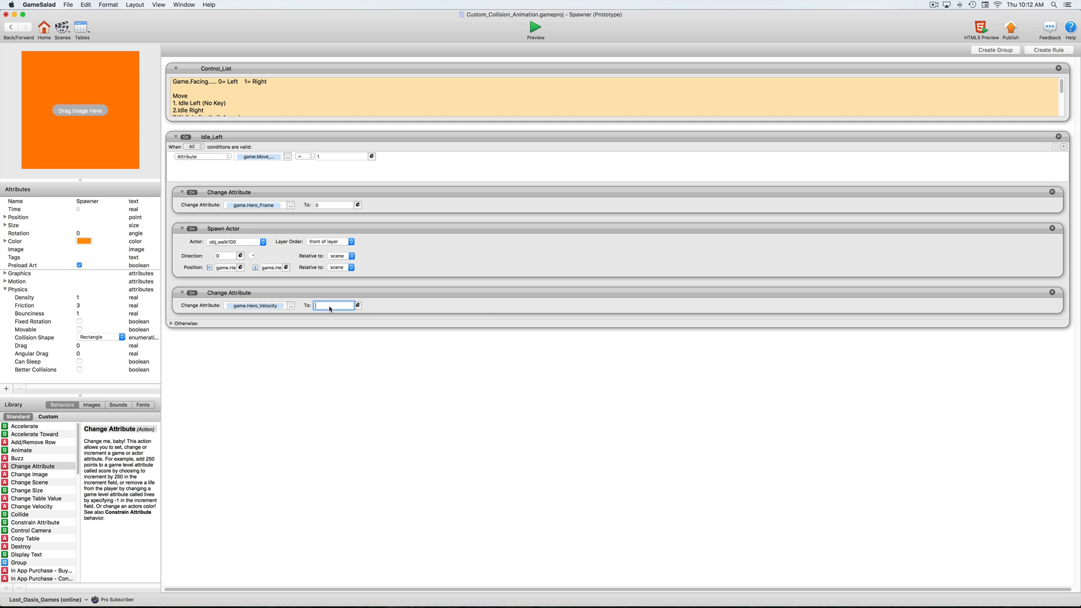
left_click(348, 382)
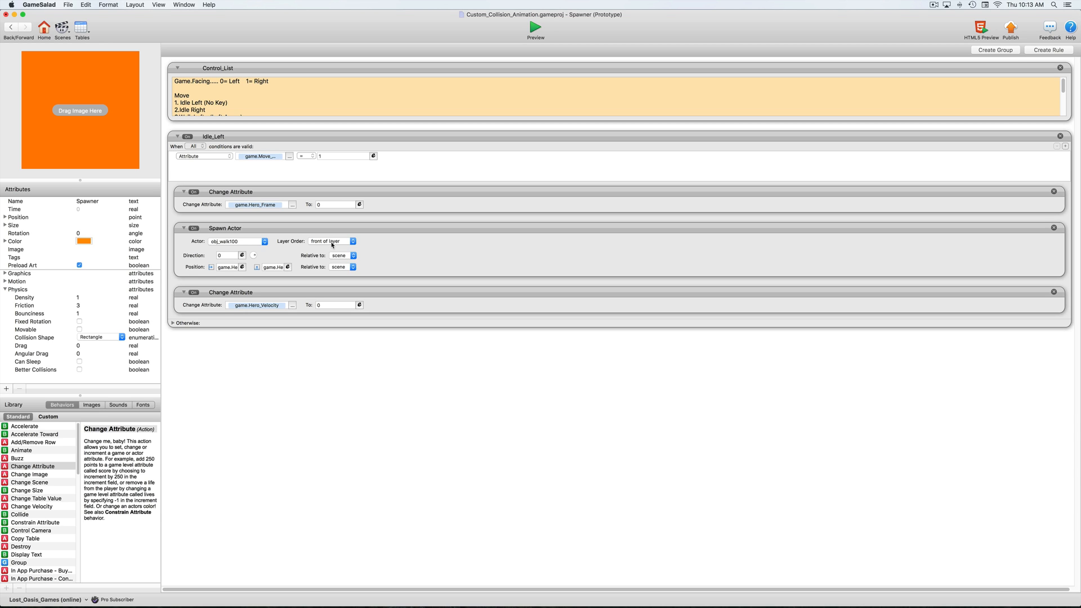
Return to Initial Scene, add a new layer in the scene's layer list and place it above Background.
left_click(11, 30)
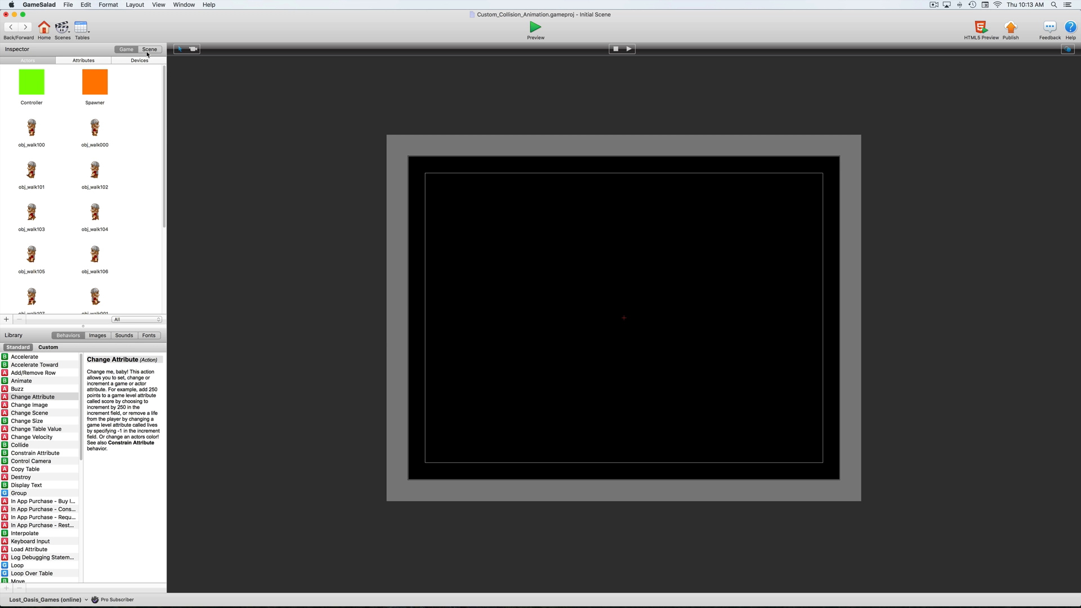
left_click(148, 51)
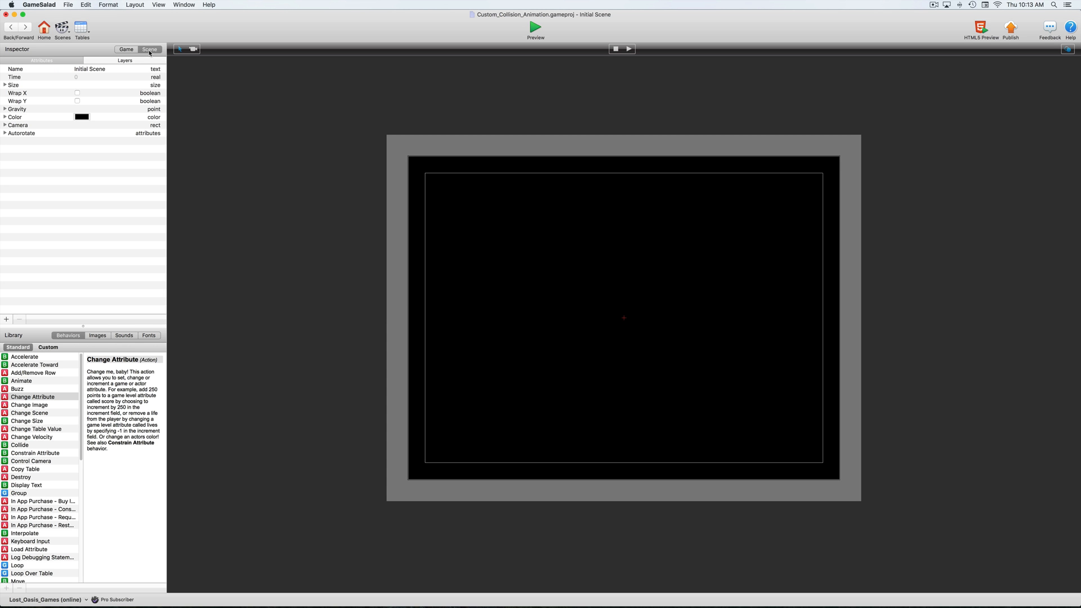
left_click(145, 63)
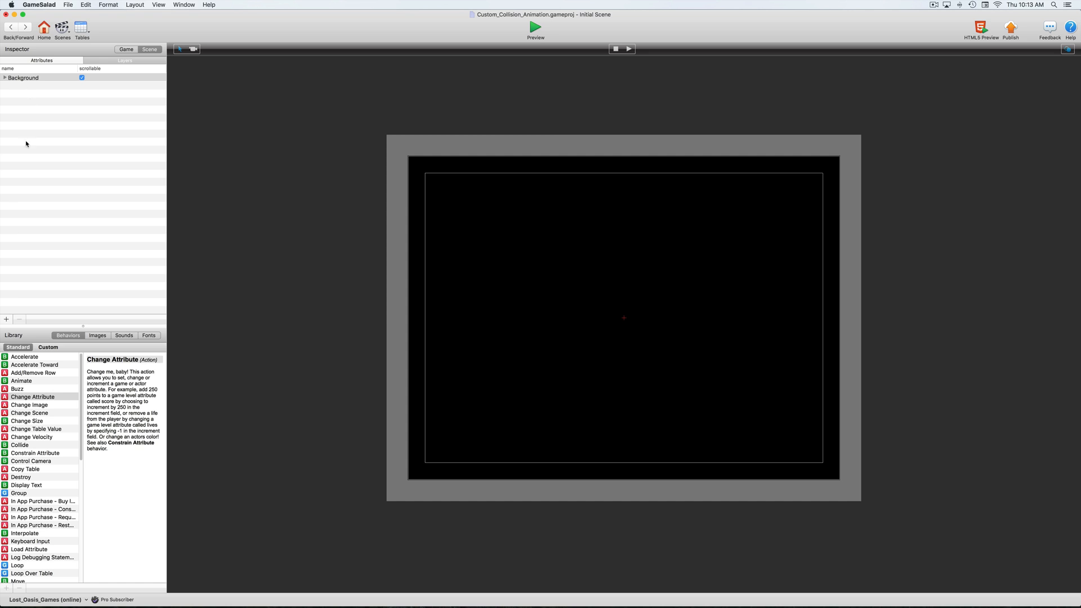
left_click(6, 320)
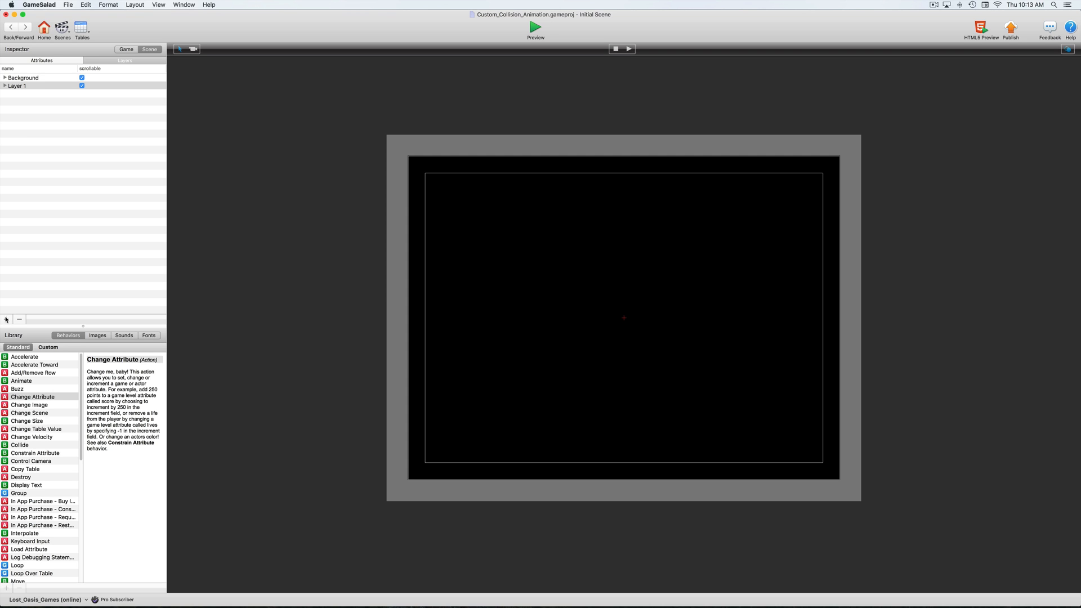
left_click(61, 87)
left_click_drag(61, 86, 62, 78)
Add another scene layer between Layer 1 and Background.
left_click(5, 86)
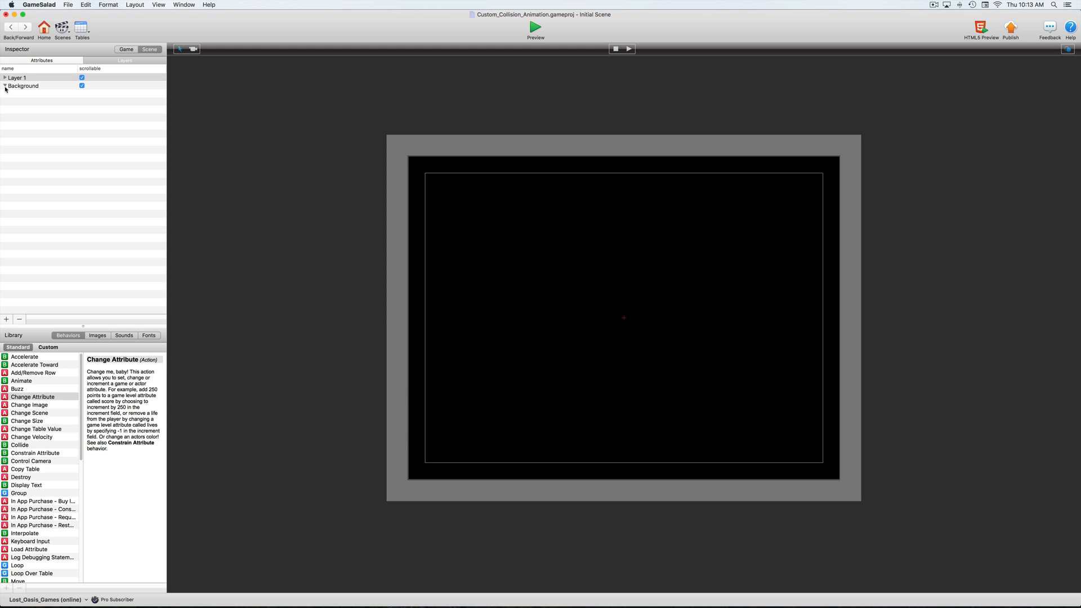
left_click(5, 87)
left_click(5, 87)
left_click(7, 319)
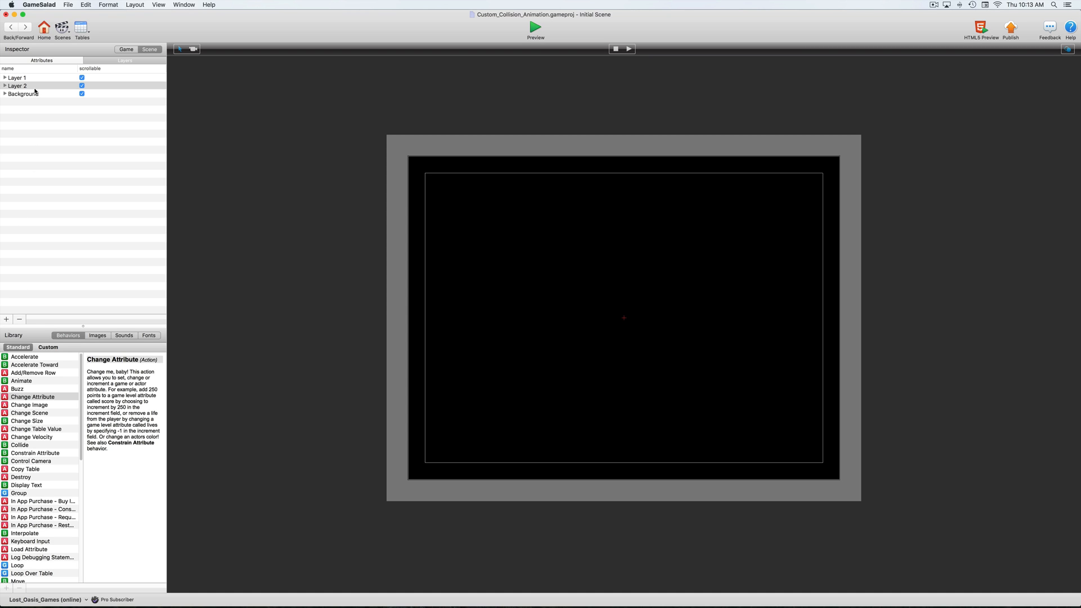
Rename Layer 2 as Hero.
left_click(25, 88)
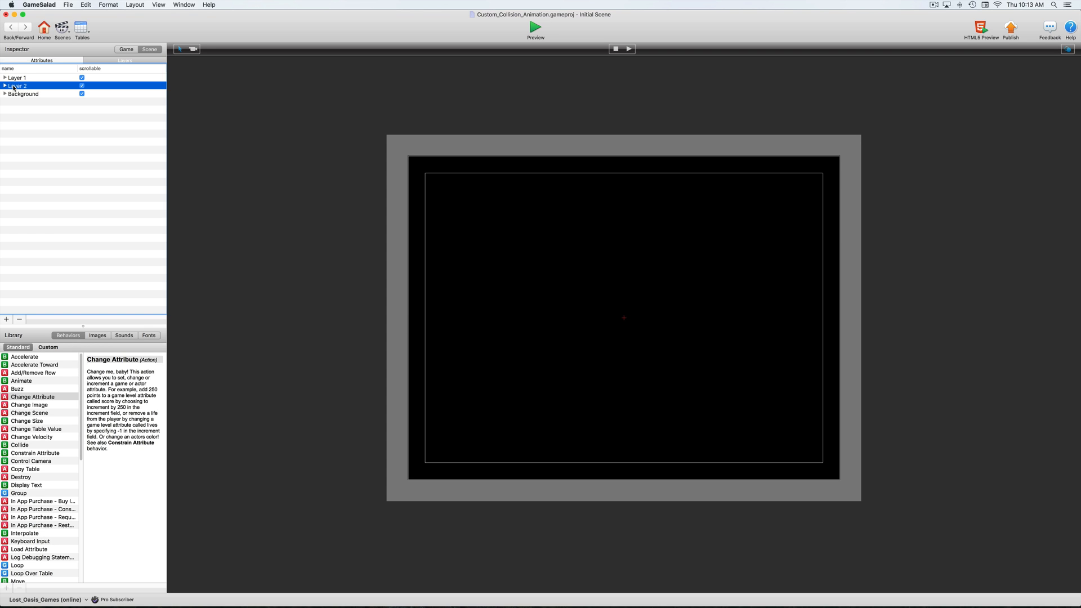
double_click(18, 79)
left_click(16, 88)
double_click(18, 87)
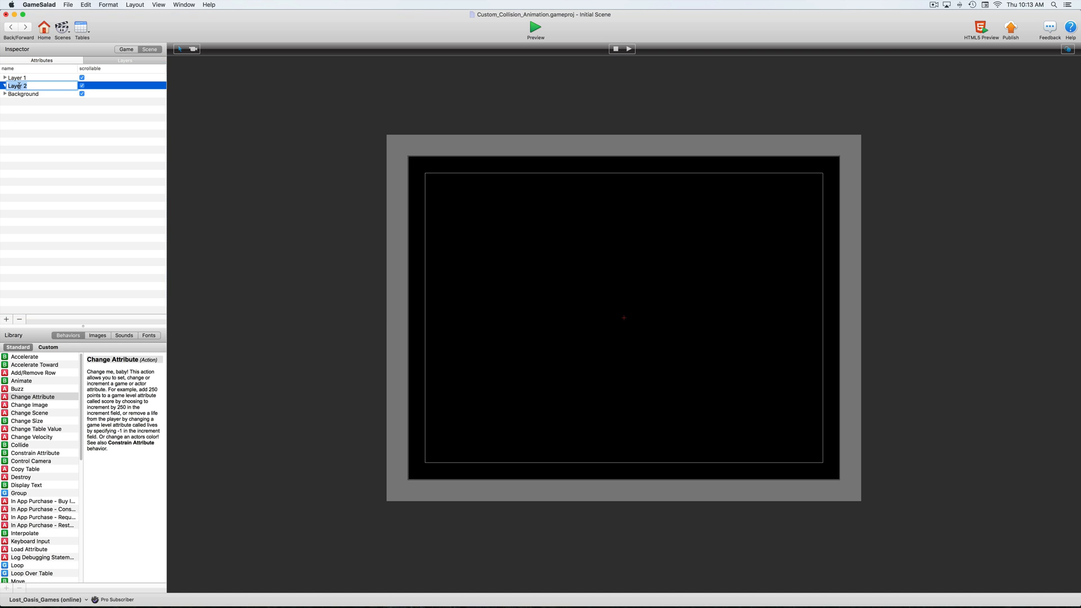
type("Hero")
key("Return")
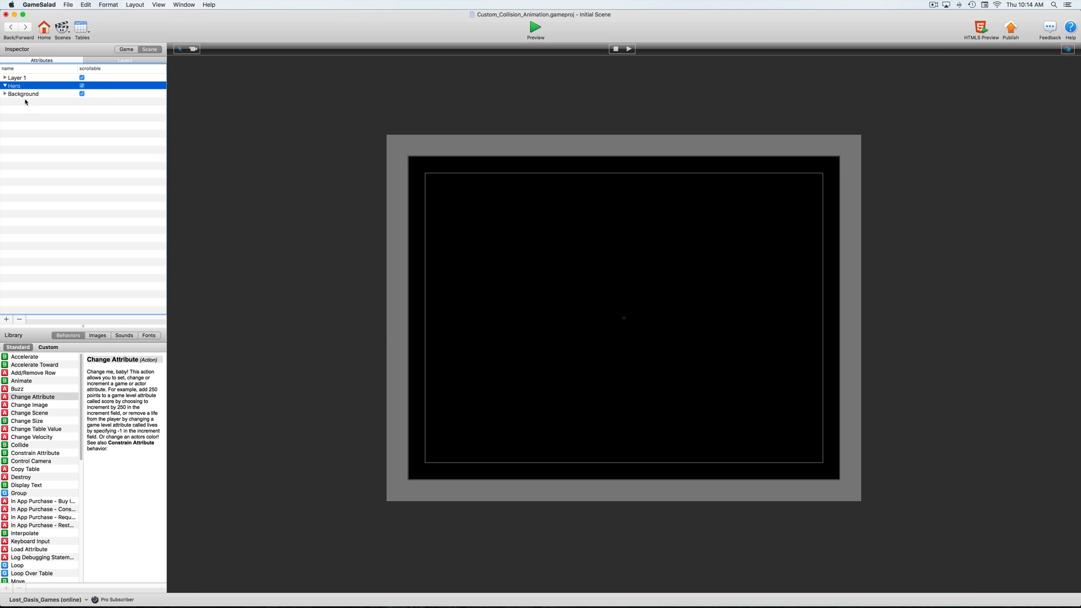
Rename Layer 1 as Overlay.
left_click(19, 79)
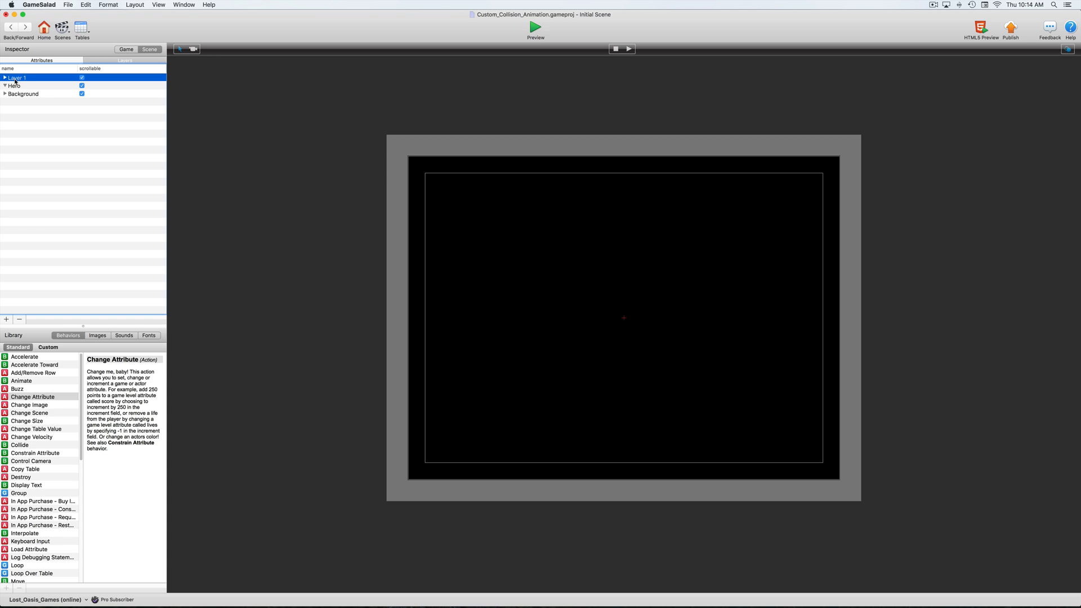
double_click(16, 80)
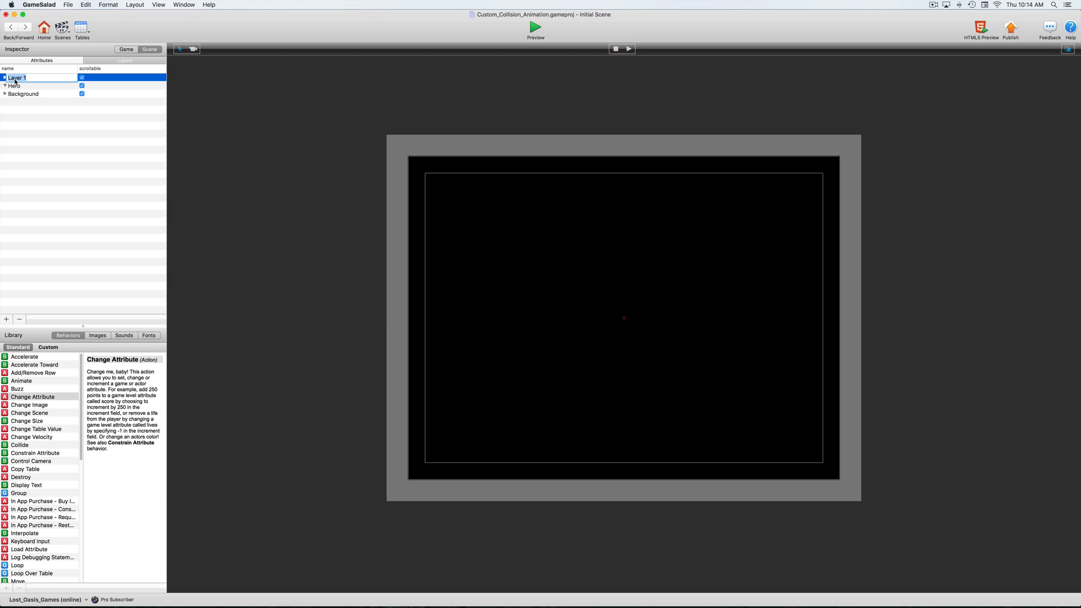
type("Overlay")
key("Return")
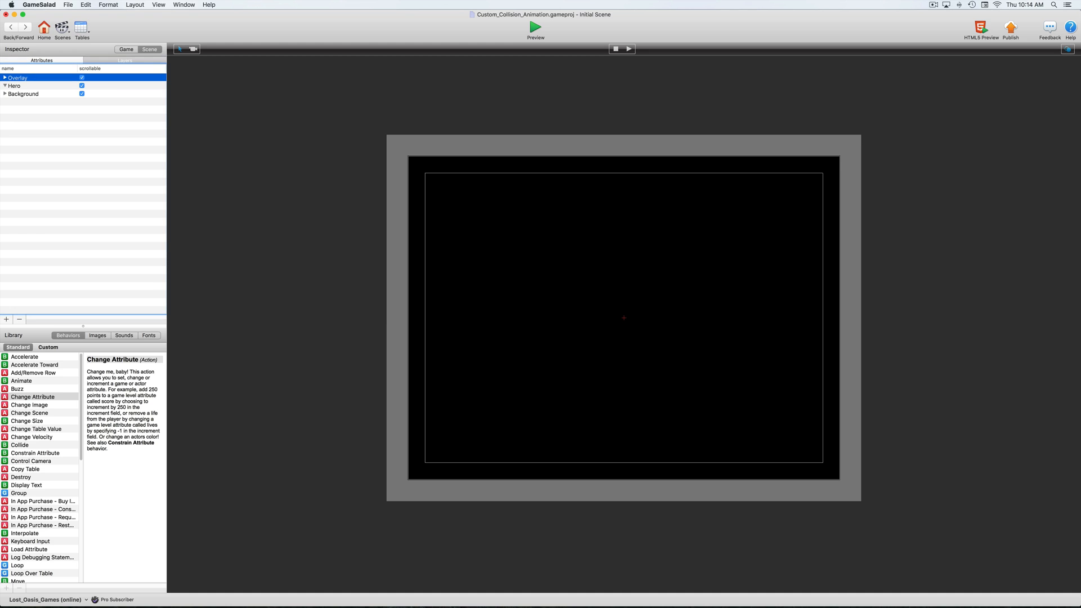
Select the Hero layer, then reopen the Spawner actor's rules by way of Initial Scene.
left_click(14, 87)
left_click(27, 88)
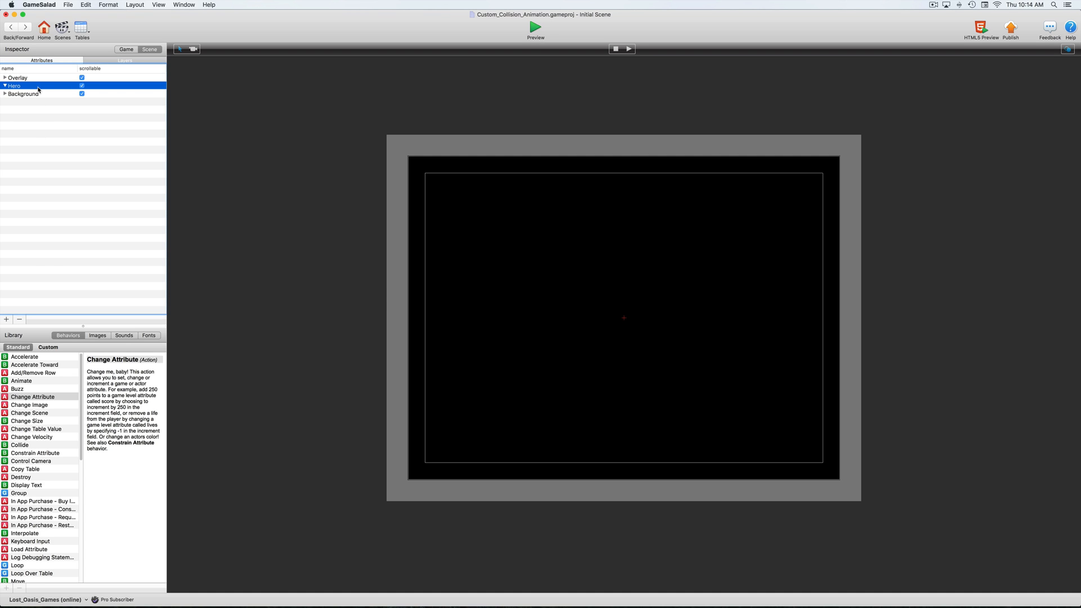
left_click(13, 28)
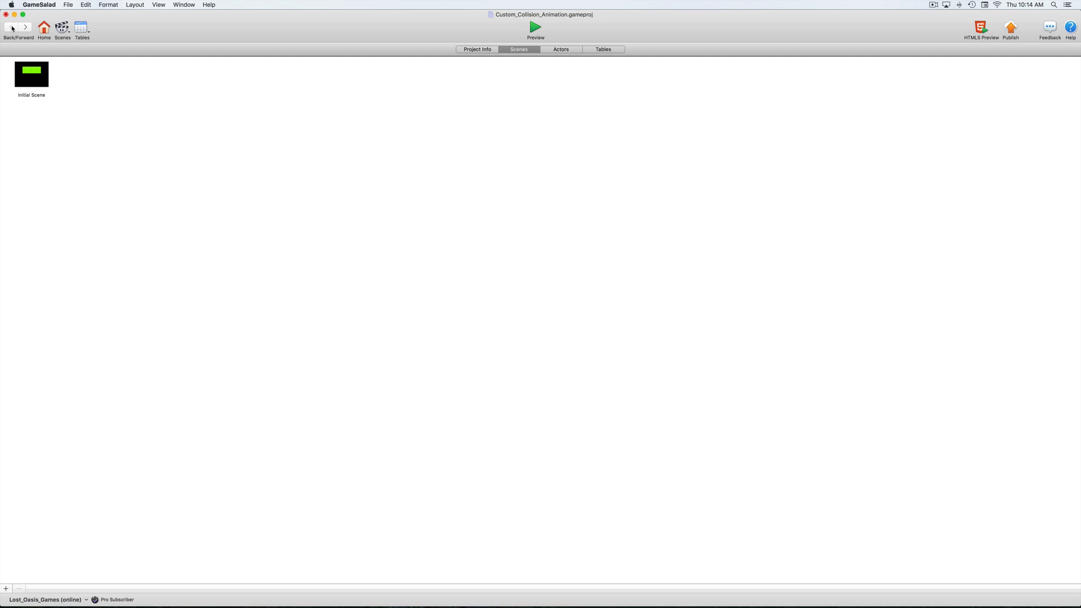
left_click(34, 72)
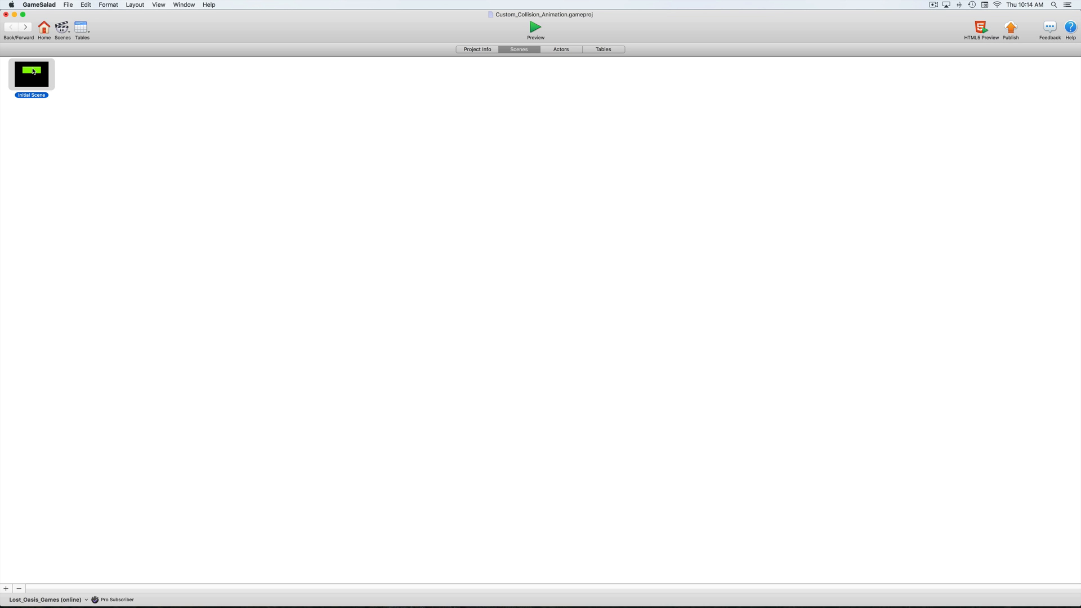
double_click(34, 72)
left_click(96, 93)
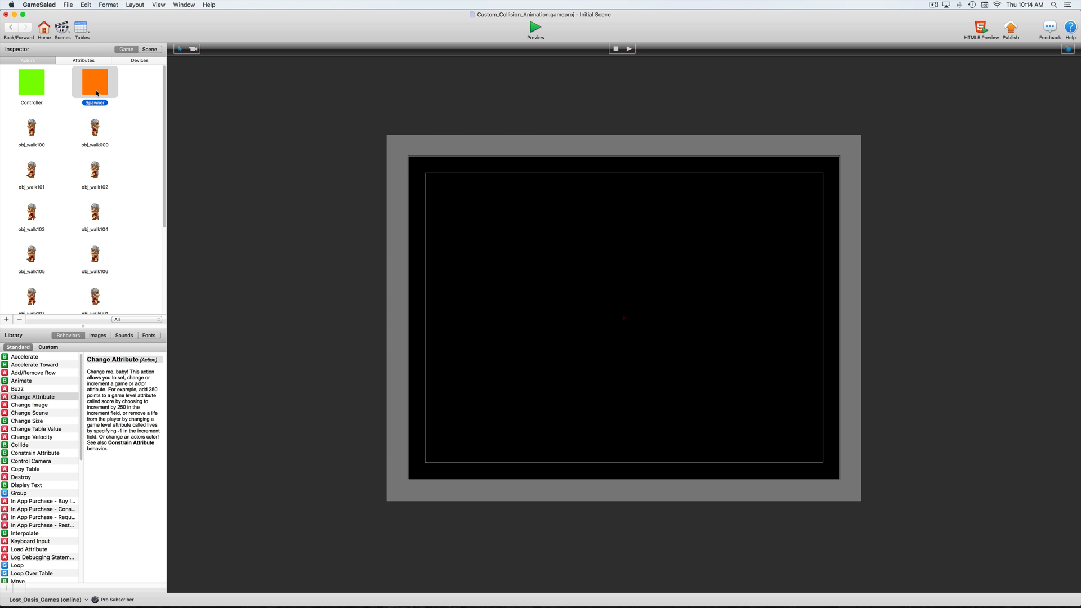
double_click(97, 93)
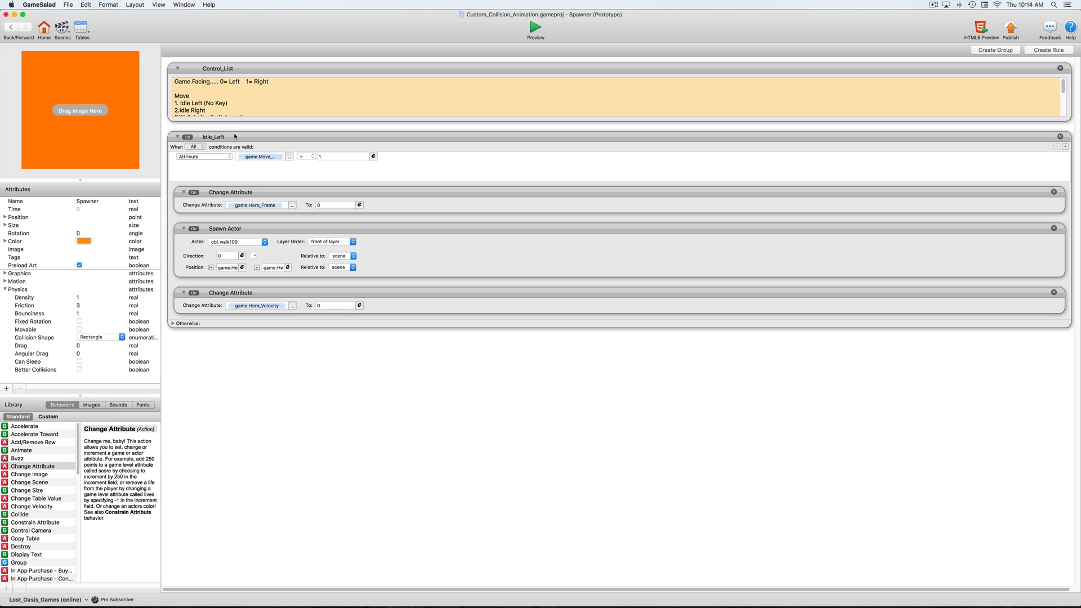
Duplicate the whole Idle_Left rule below itself and collapse the original.
left_click(303, 317)
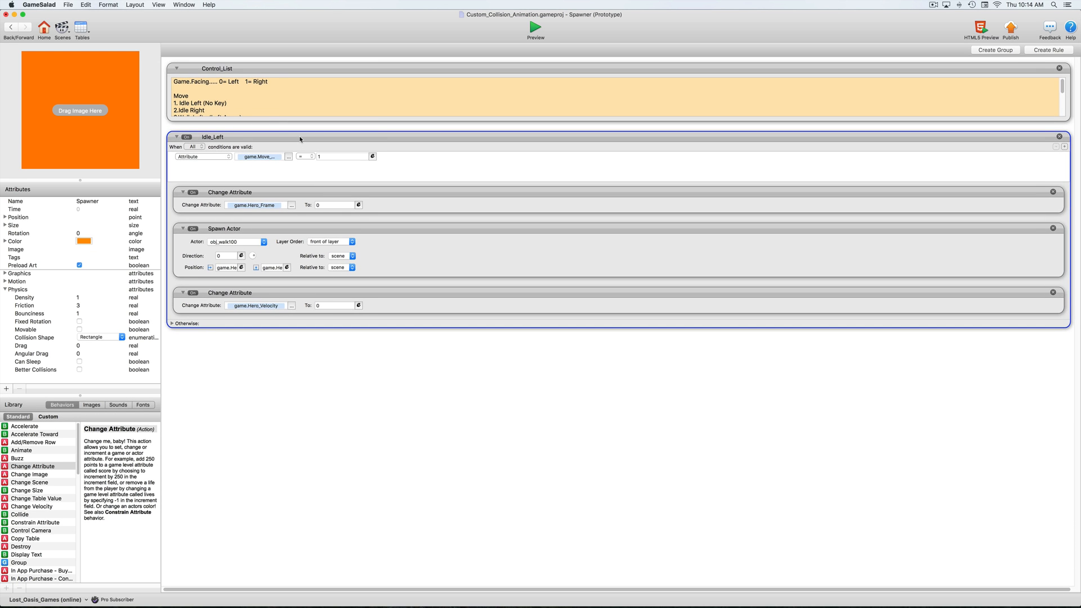
left_click_drag(303, 316, 305, 360, "alt")
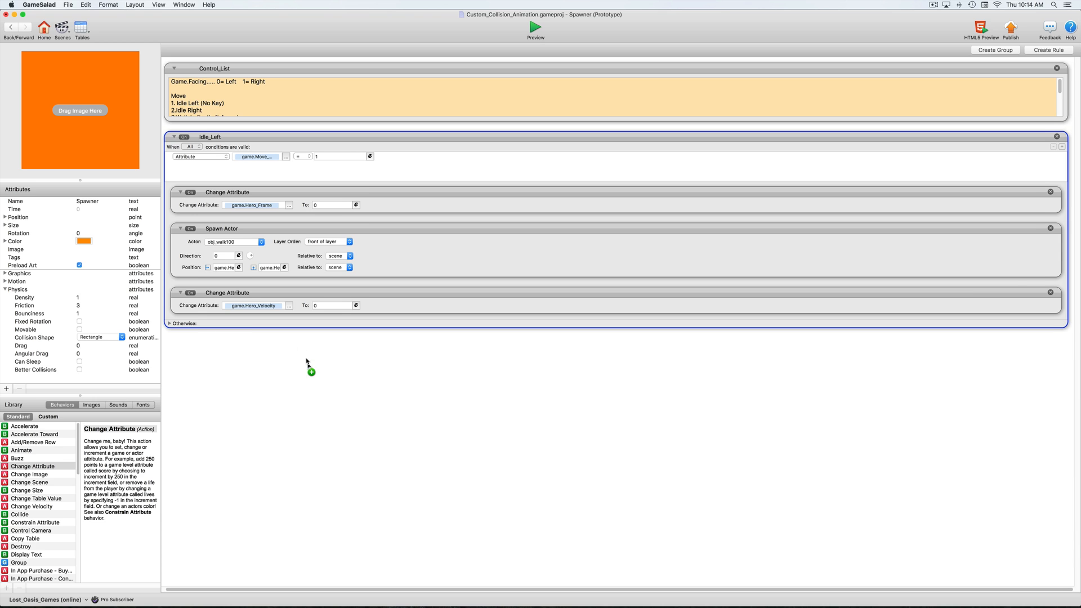
left_click(175, 138)
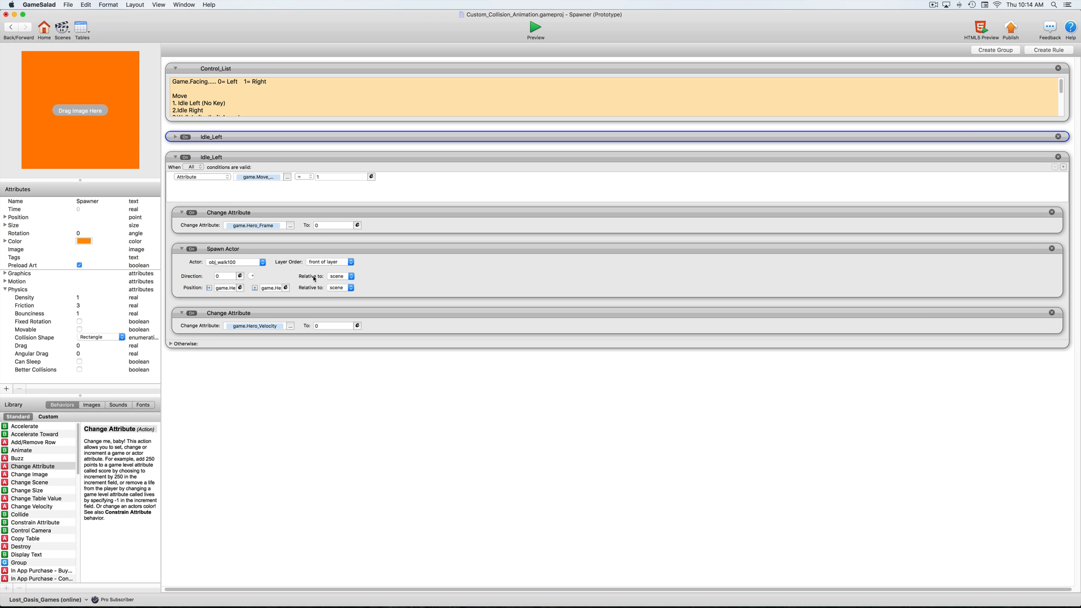
Set the duplicated rule's game.Move_Trigger condition to equal 2.
left_click(318, 178)
type("1")
left_click(318, 177)
type("2")
left_click(392, 195)
Choose obj_walk000 as the spawned actor in the duplicated rule.
left_click(251, 262)
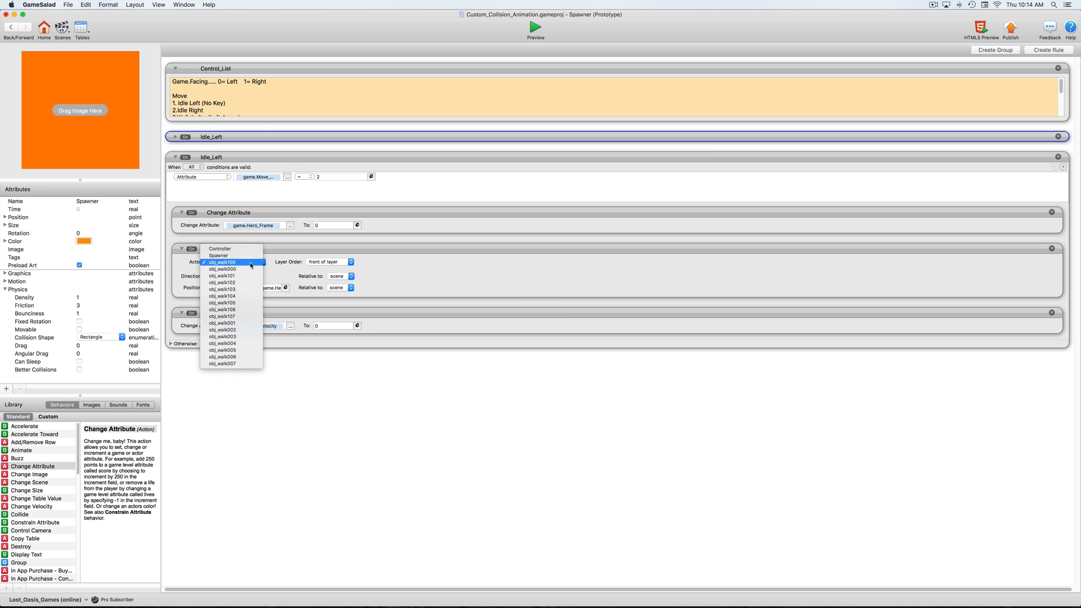
left_click(250, 269)
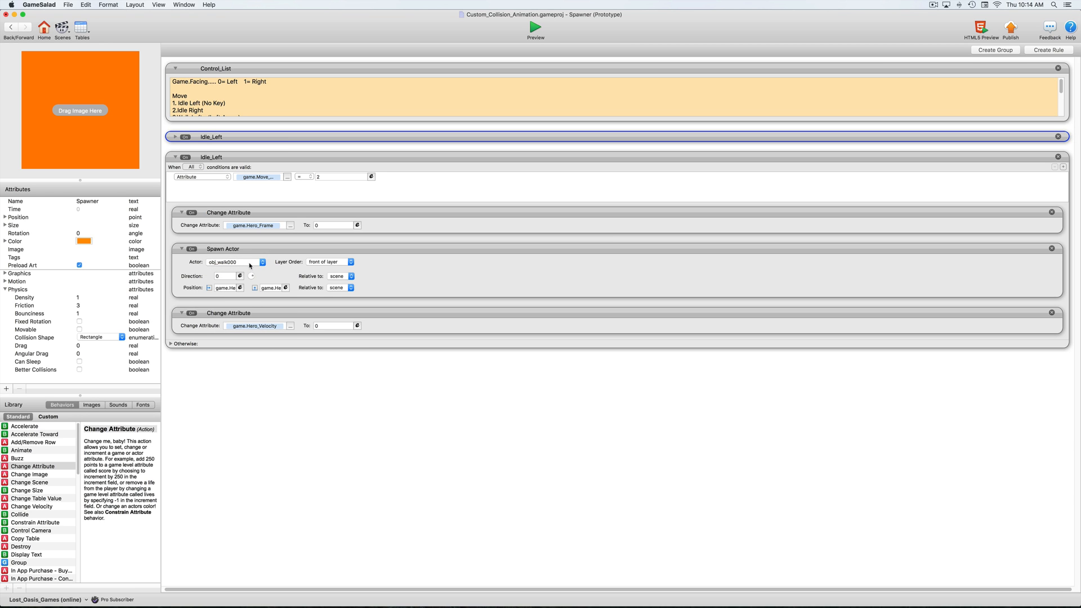
left_click(251, 263)
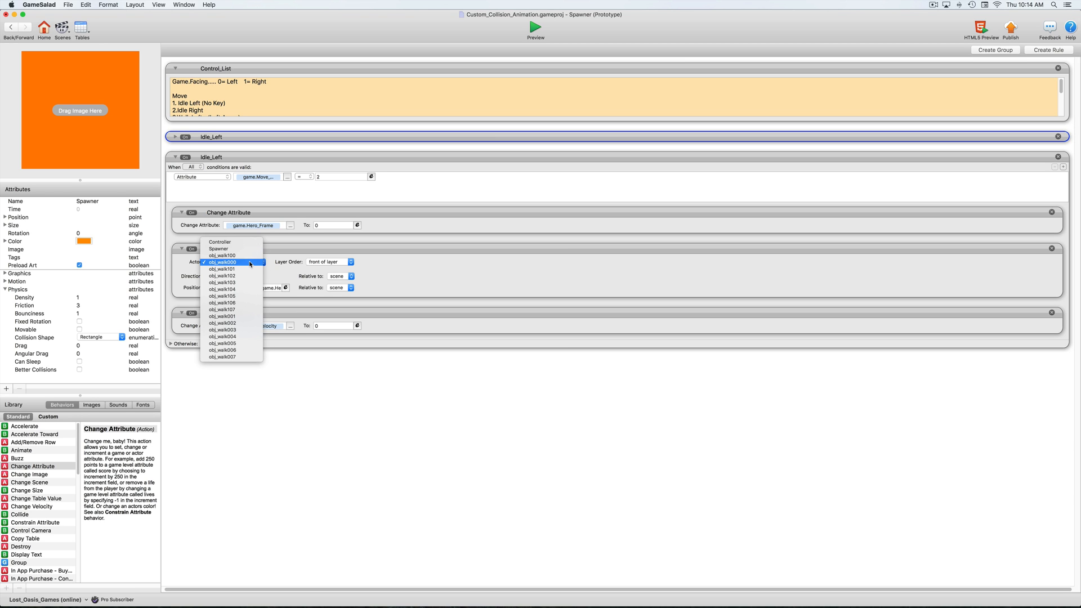
left_click(250, 262)
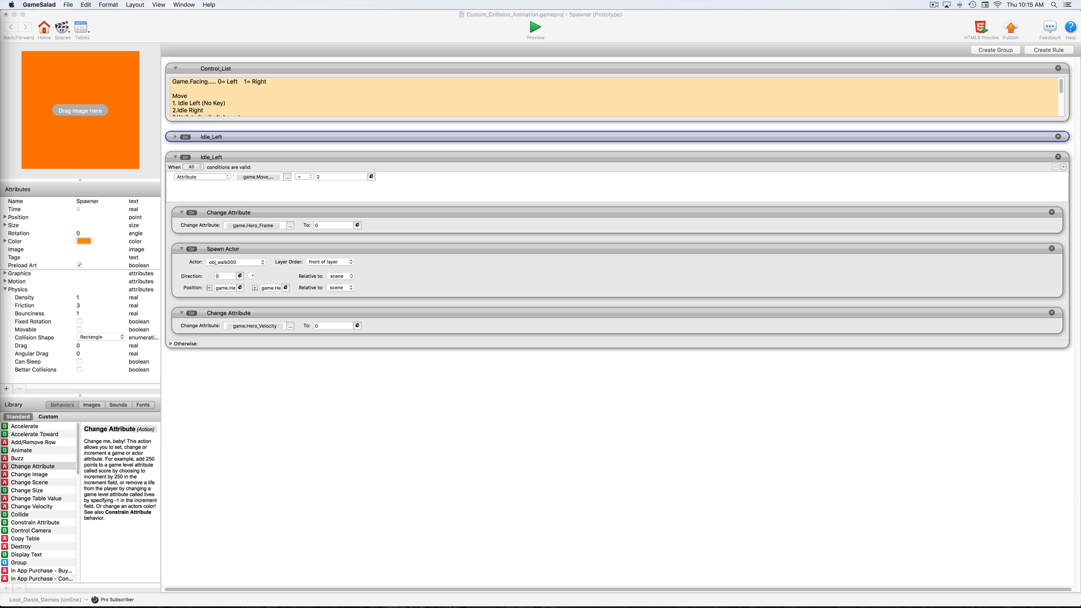
Duplicate the expanded rule that spawns obj_walk000 below itself and rename the upper copy Idle_Right.
left_click(344, 158)
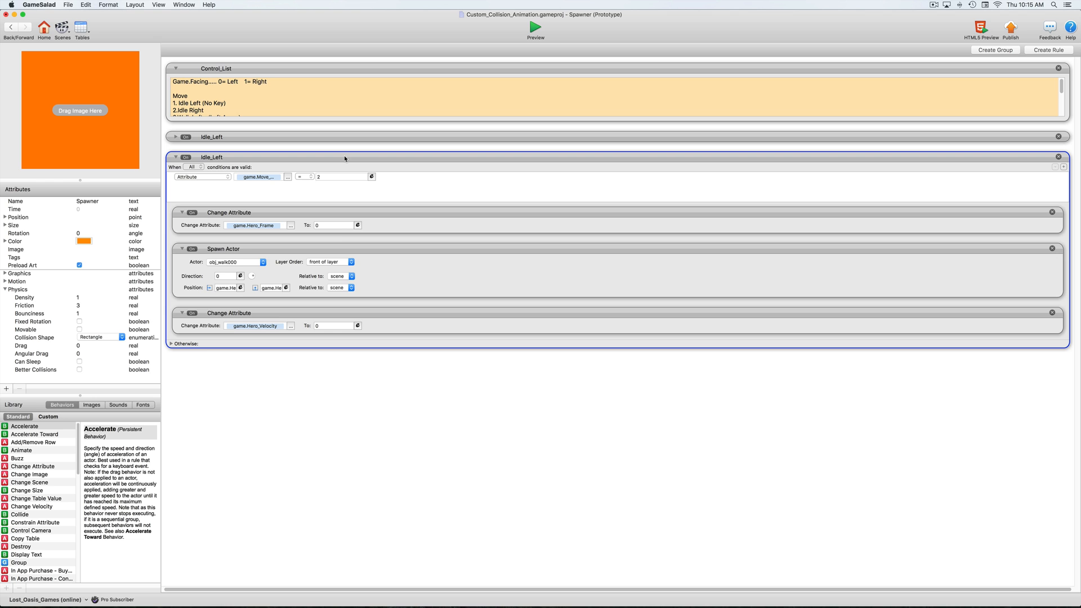
left_click_drag(341, 234, 359, 392, "alt")
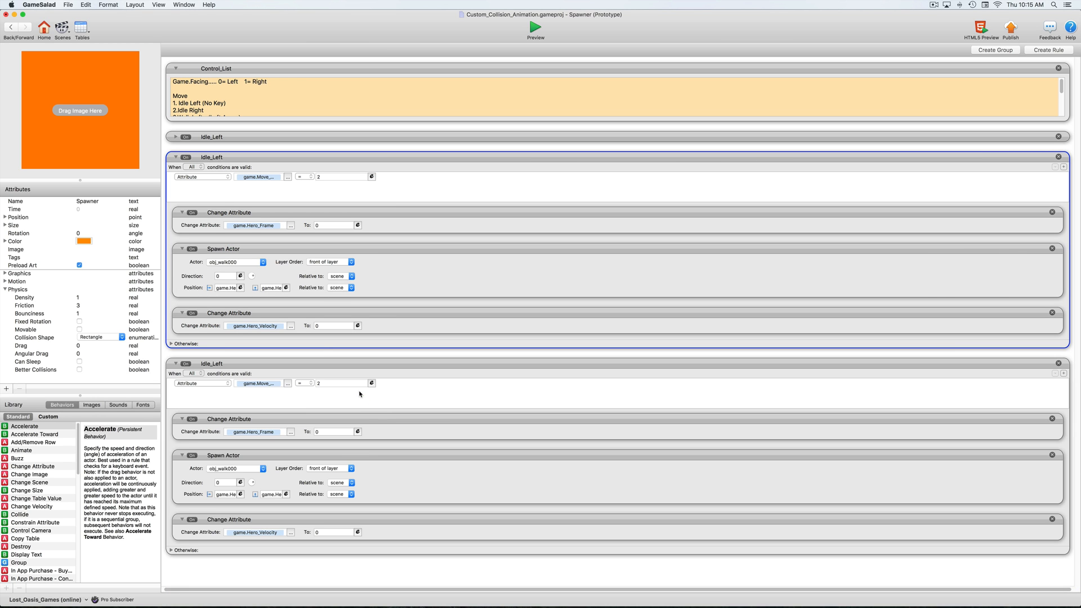
left_click(223, 157)
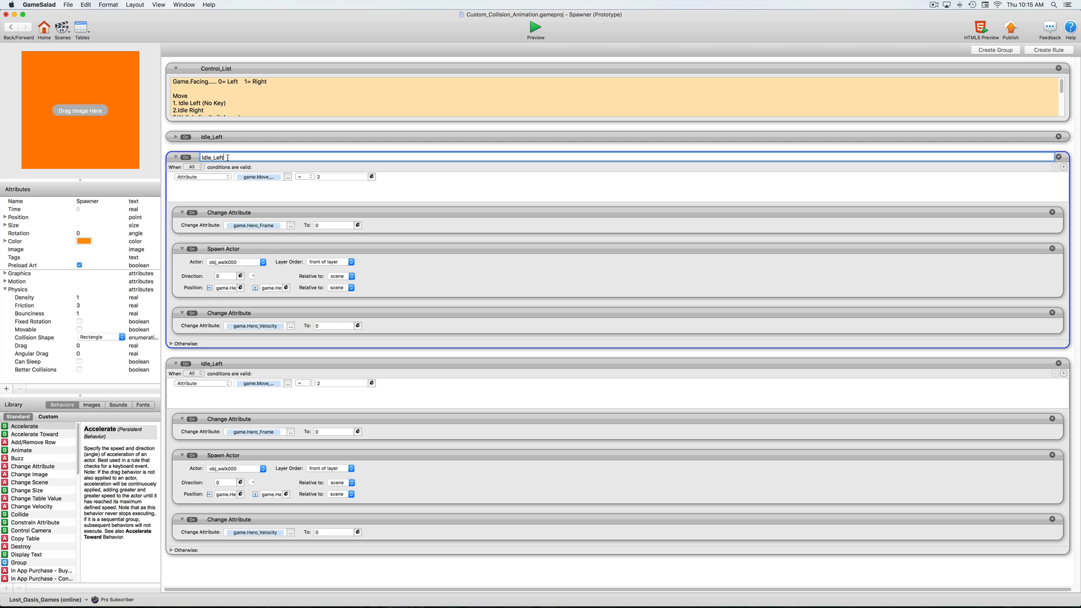
key("BackSpace")
key("BackSpace")
key("BackSpace")
type("Right")
key("Return")
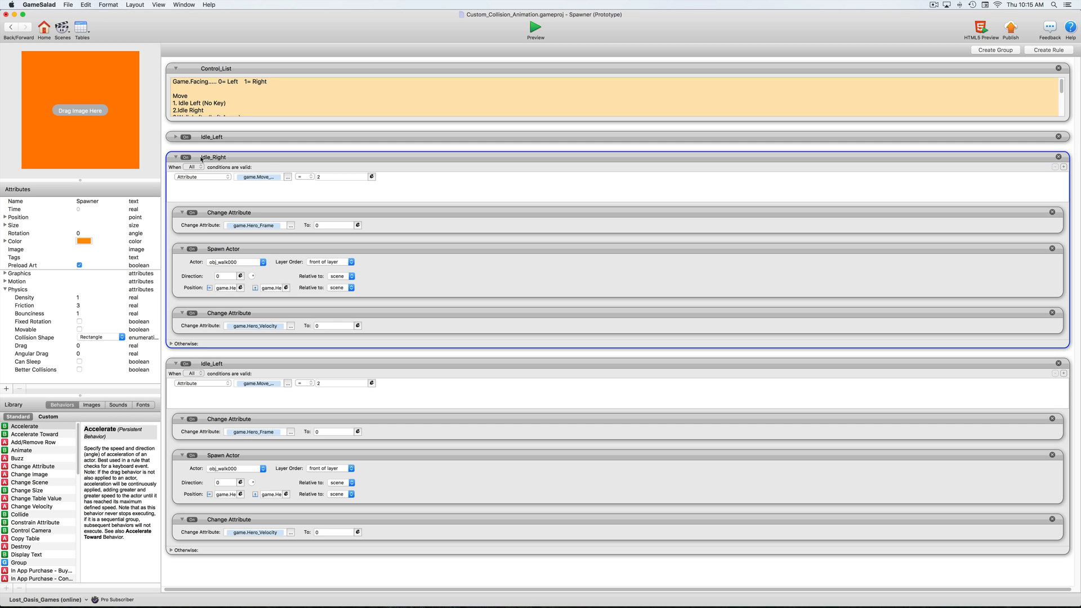
Collapse the Idle_Right rule and rename the remaining Idle_Left copy below it Walk_Left.
left_click(176, 157)
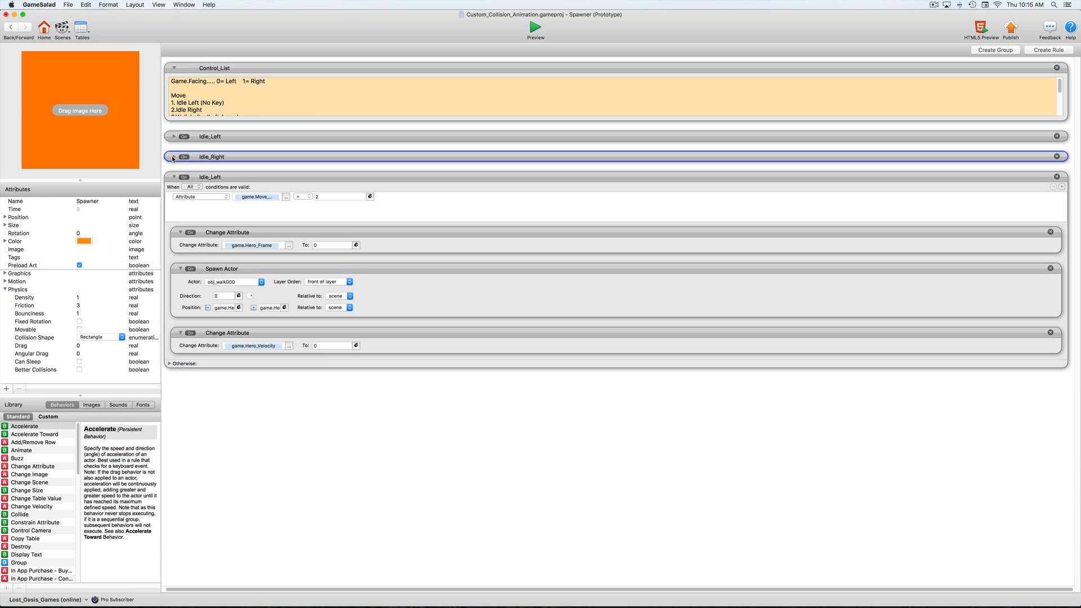
double_click(207, 178)
left_click_drag(210, 178, 197, 178)
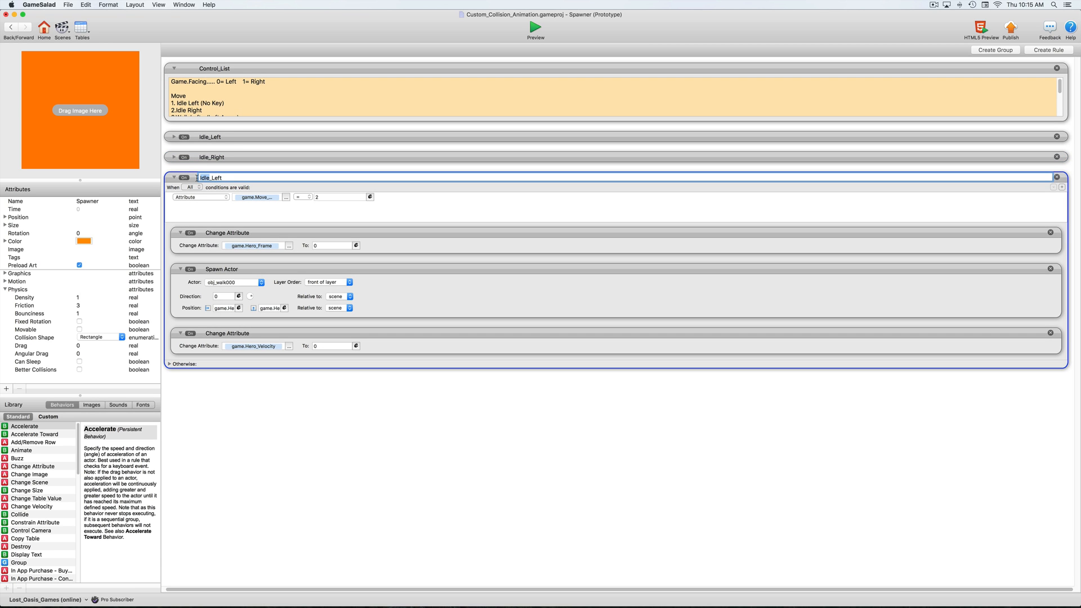
type("Walk")
key("Return")
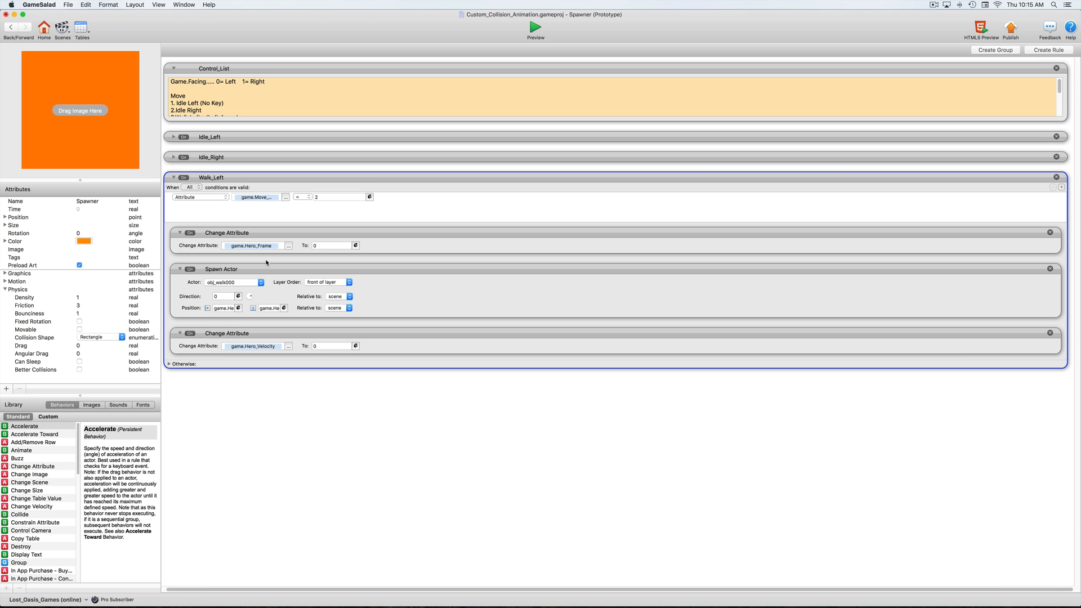
Reduce Walk_Left to its game.Hero_Velocity change, set to -100, by removing the game.Hero_Frame change and the Spawn Actor behavior.
left_click_drag(352, 332, 371, 231)
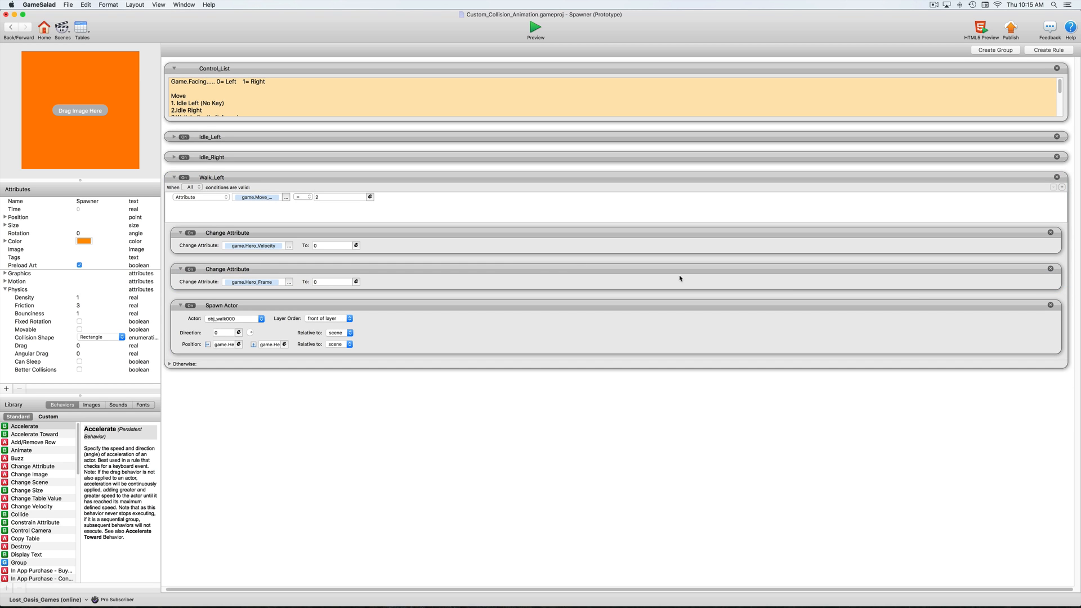
left_click(1050, 269)
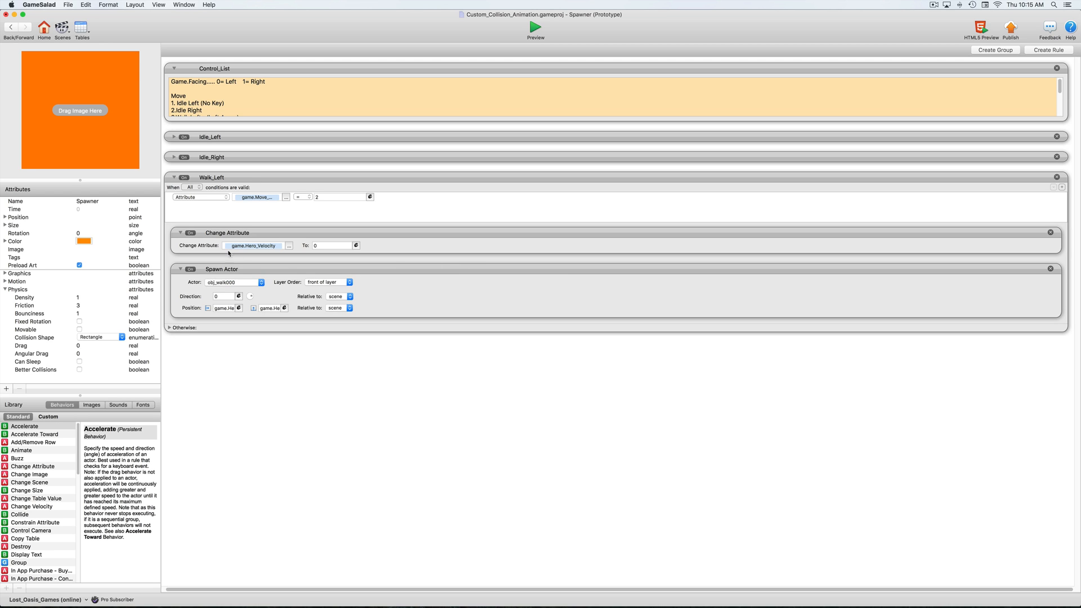
left_click(327, 246)
type("-100")
key("Return")
left_click(1050, 269)
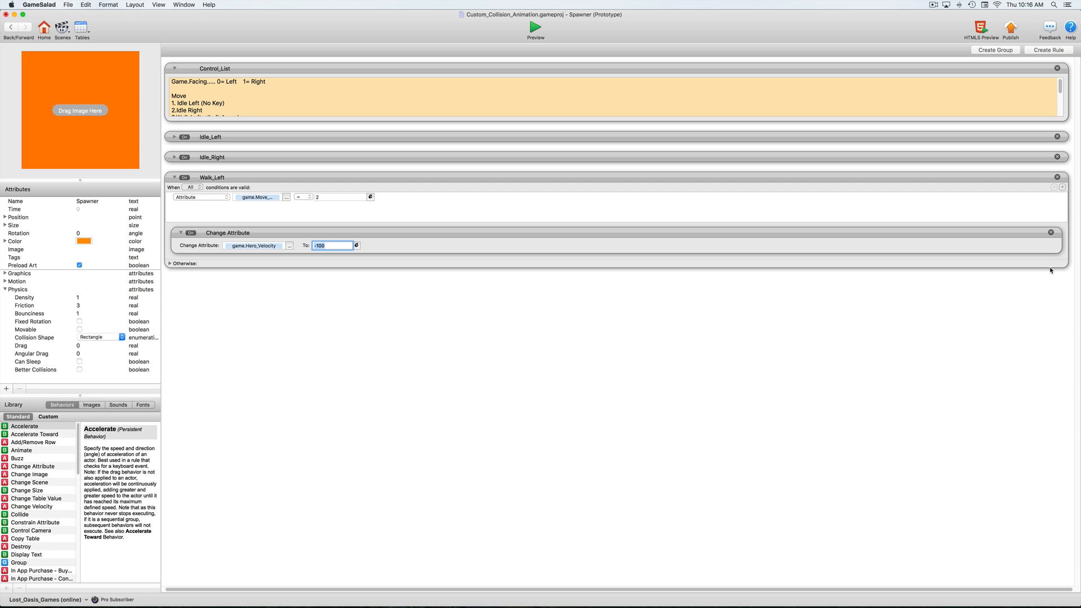
Set the Walk_Left rule's game.Move_Trigger condition to equal 3.
left_click(317, 199)
left_click(317, 198)
left_click(344, 340)
scroll(220, 110, "down", 3)
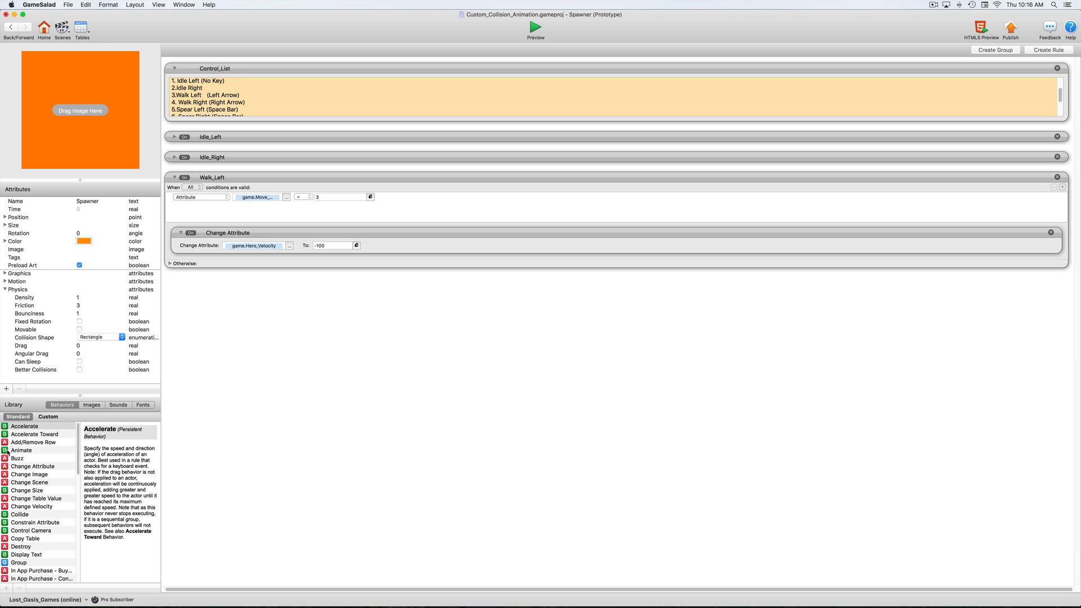
Add an Animate behavior to Walk_Left that does not restore the actor image and stores its current frame in game.Hero_Frame.
left_click_drag(7, 451, 249, 266)
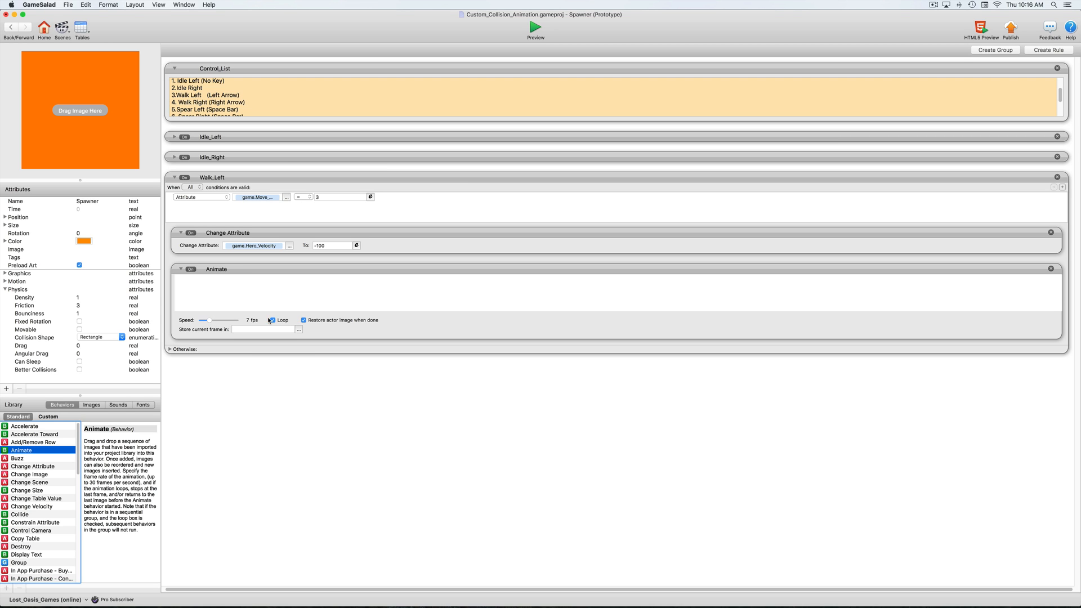
left_click(303, 320)
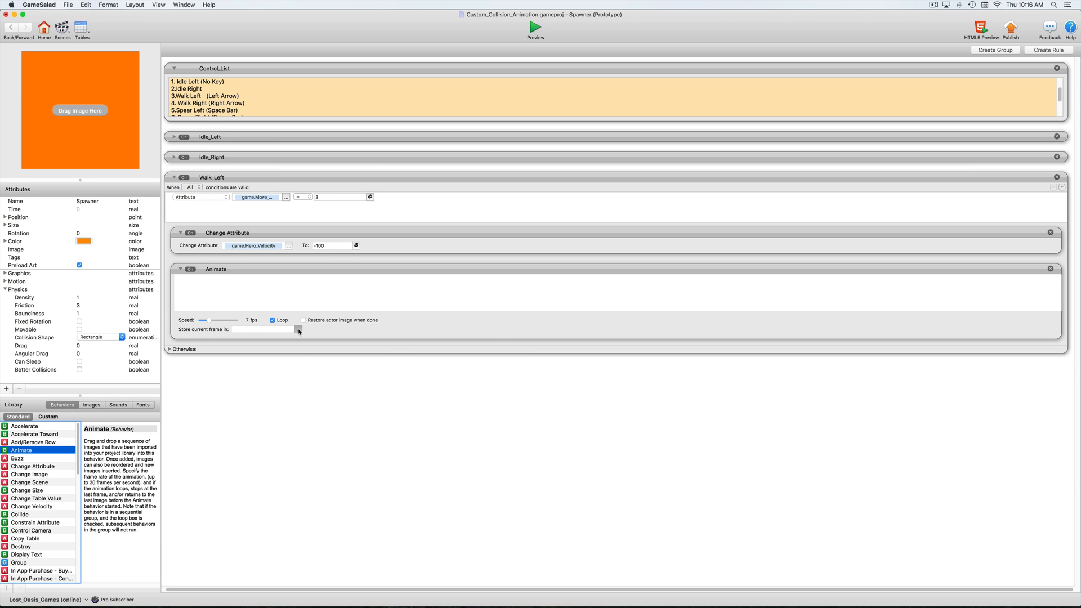
left_click(298, 330)
left_click(307, 337)
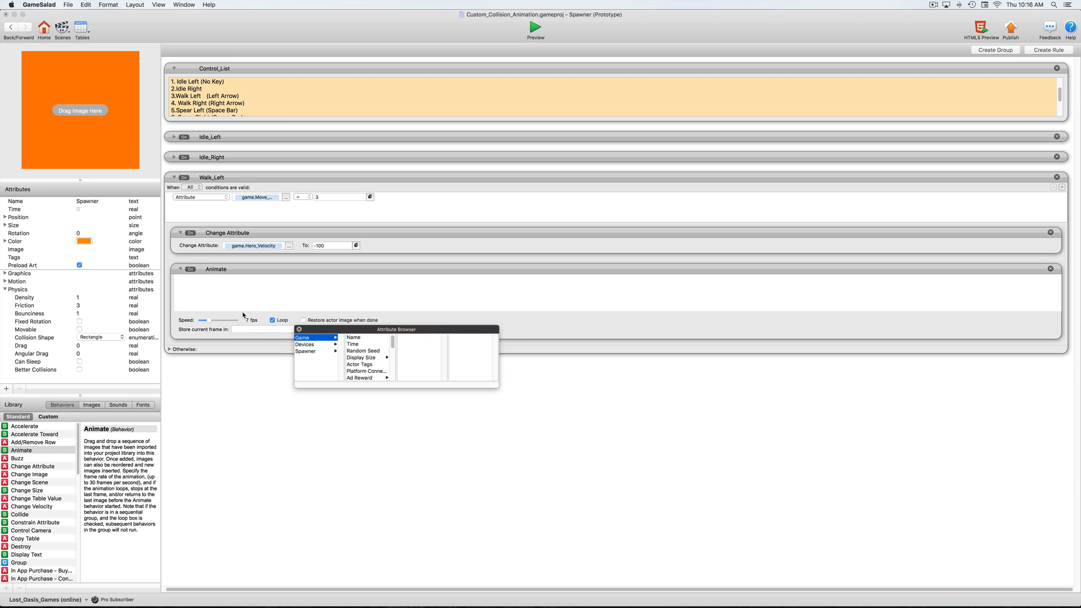
scroll(366, 363, "down", 5)
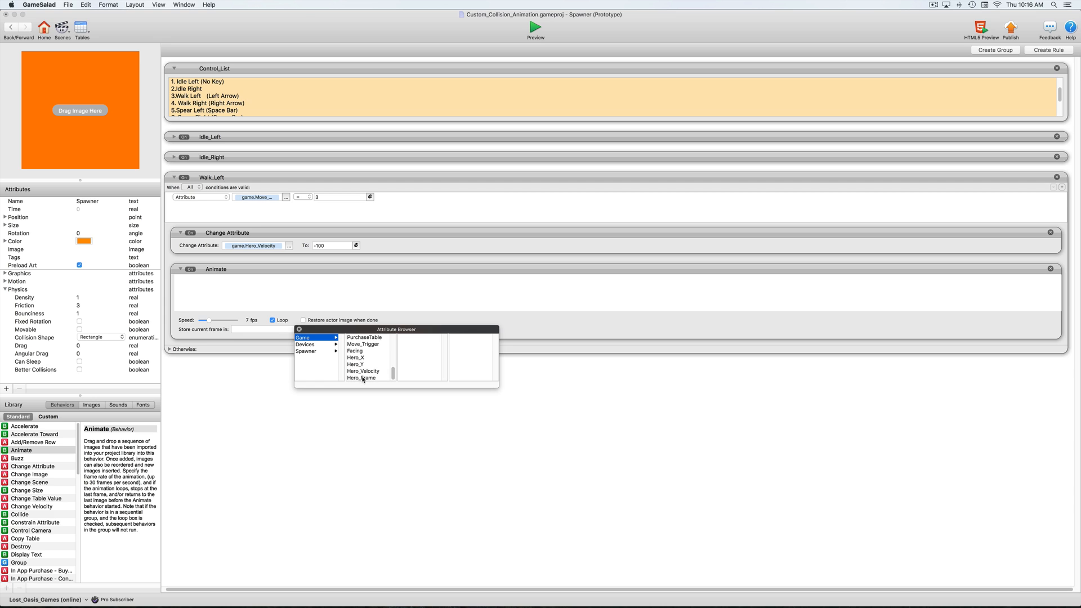
double_click(363, 378)
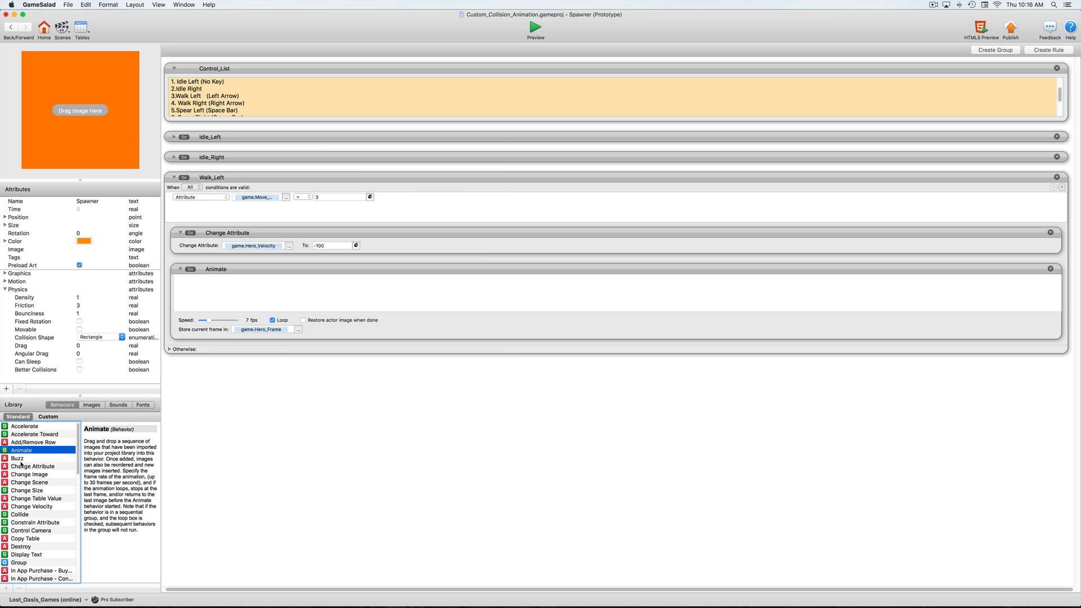
Add the images obj_walk101 through obj_walk107 as frames of Walk_Left's Animate behavior.
left_click(98, 406)
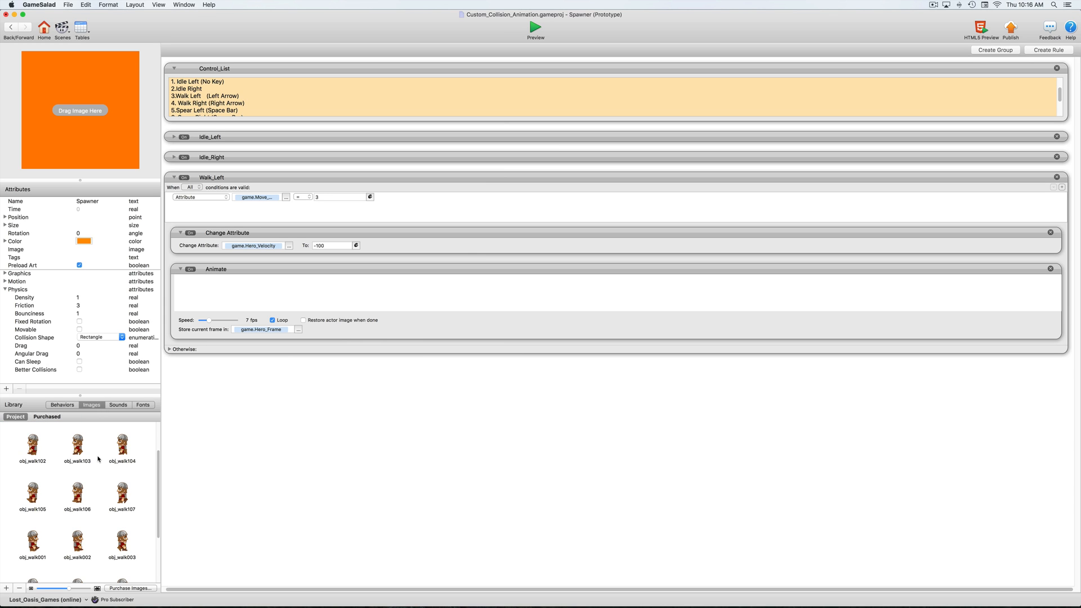
scroll(54, 450, "up", 2)
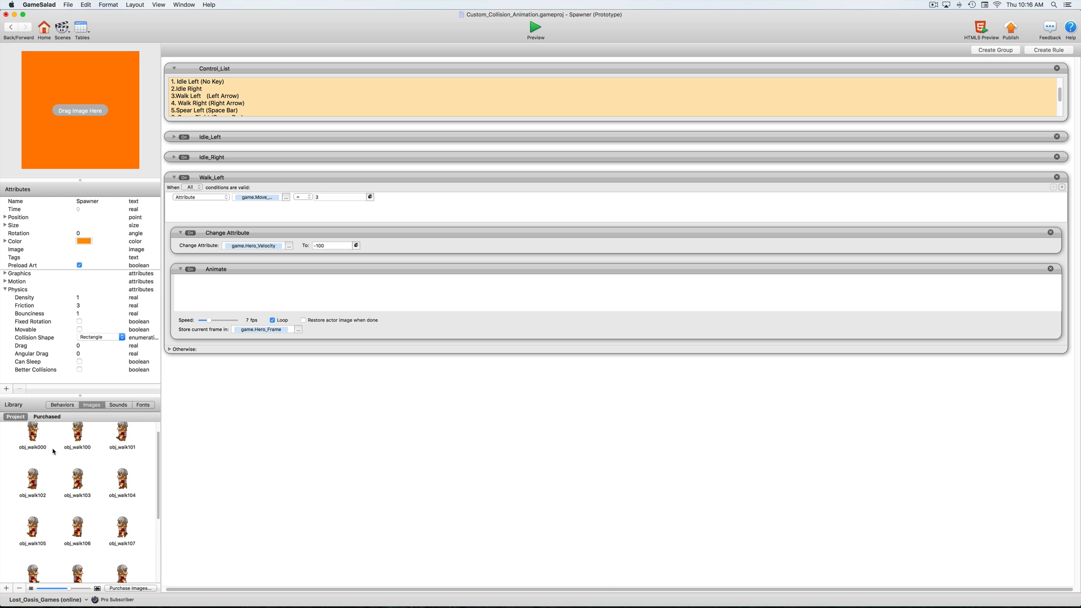
left_click(120, 451)
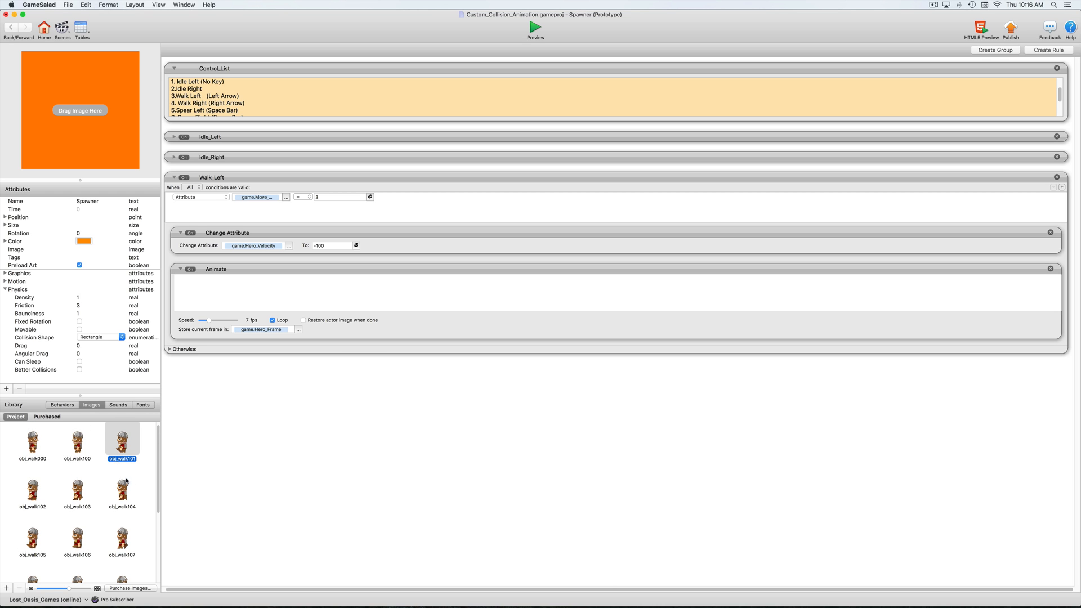
scroll(123, 484, "down", 1)
left_click(124, 511, "shift")
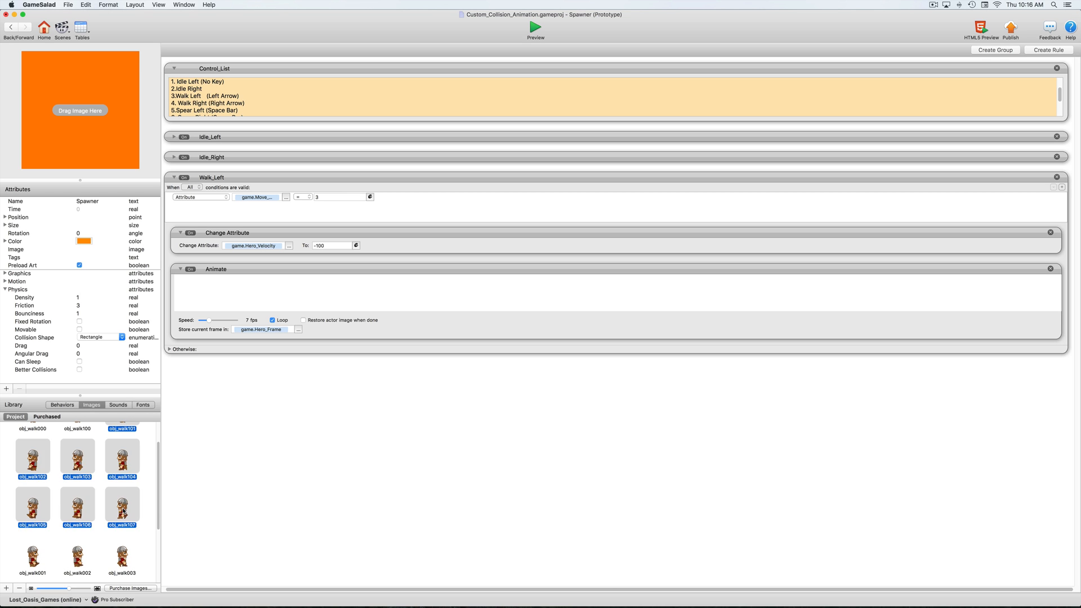
left_click_drag(123, 510, 353, 313)
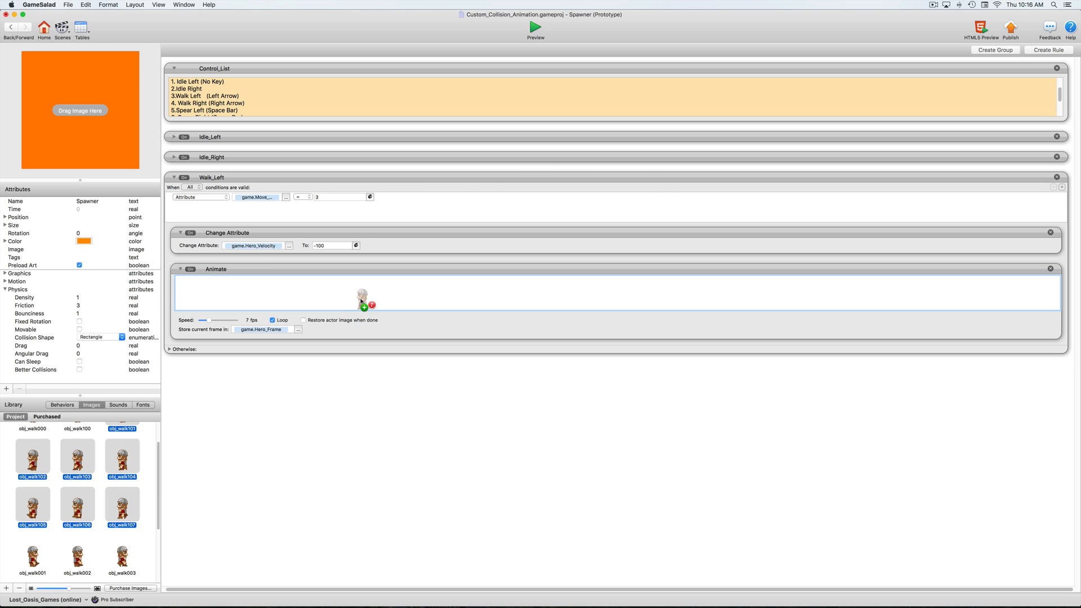
left_click(563, 195)
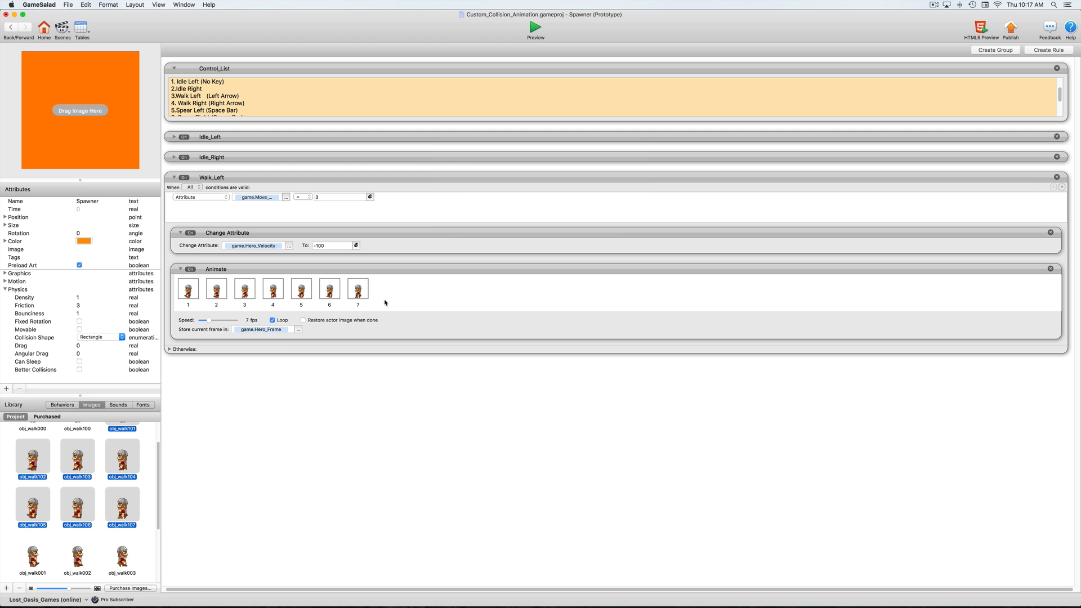
left_click(252, 433)
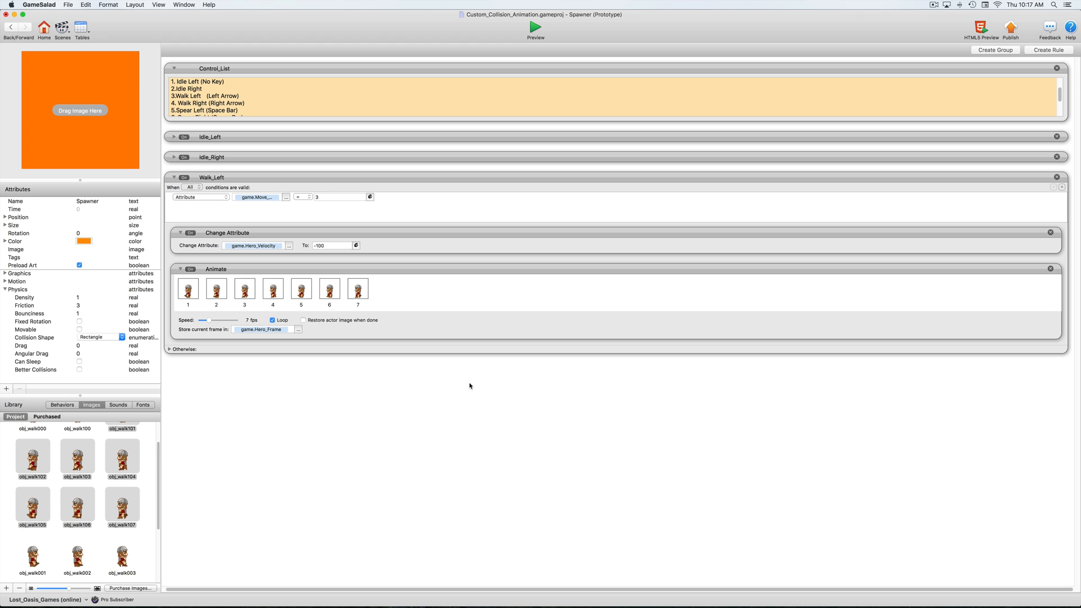
Create a rule nested inside Walk_Left below the Animate behavior and name it Frame_1.
left_click(1048, 51)
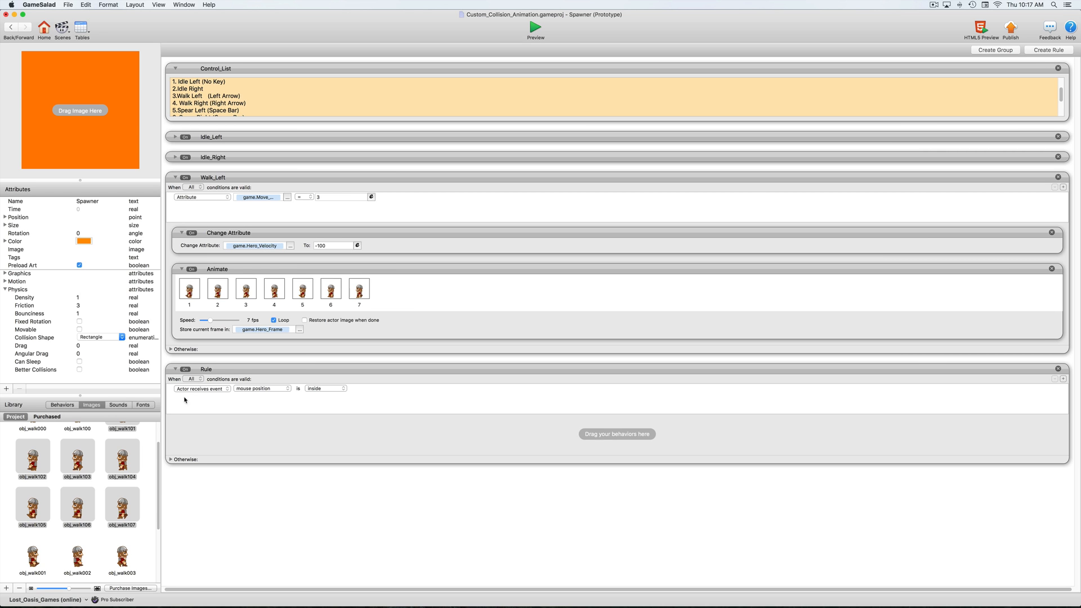
left_click_drag(260, 365, 270, 347)
double_click(215, 353)
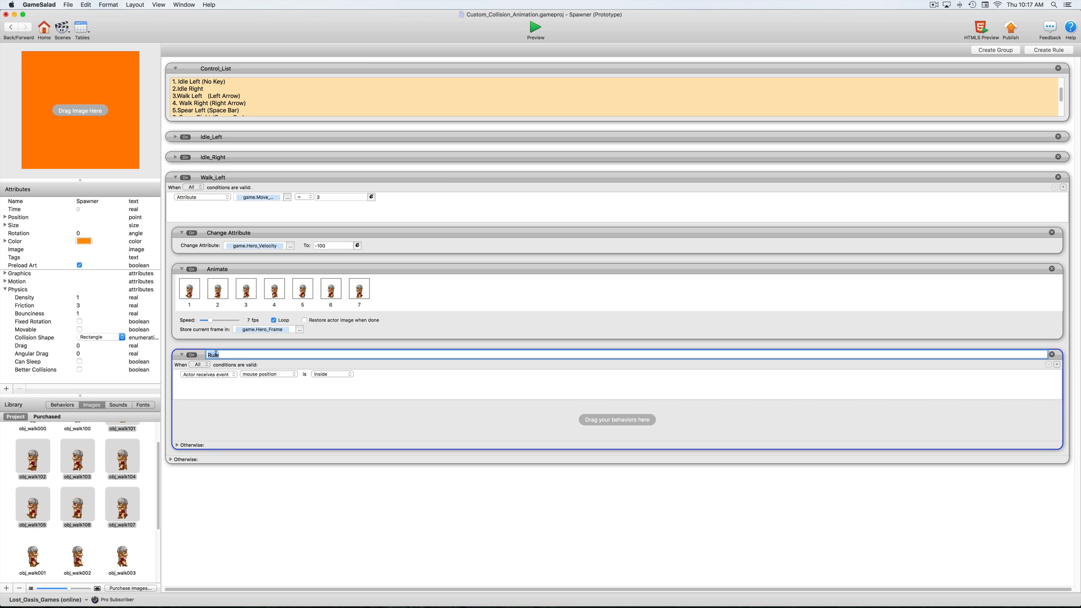
type("Frame_1")
key("Return")
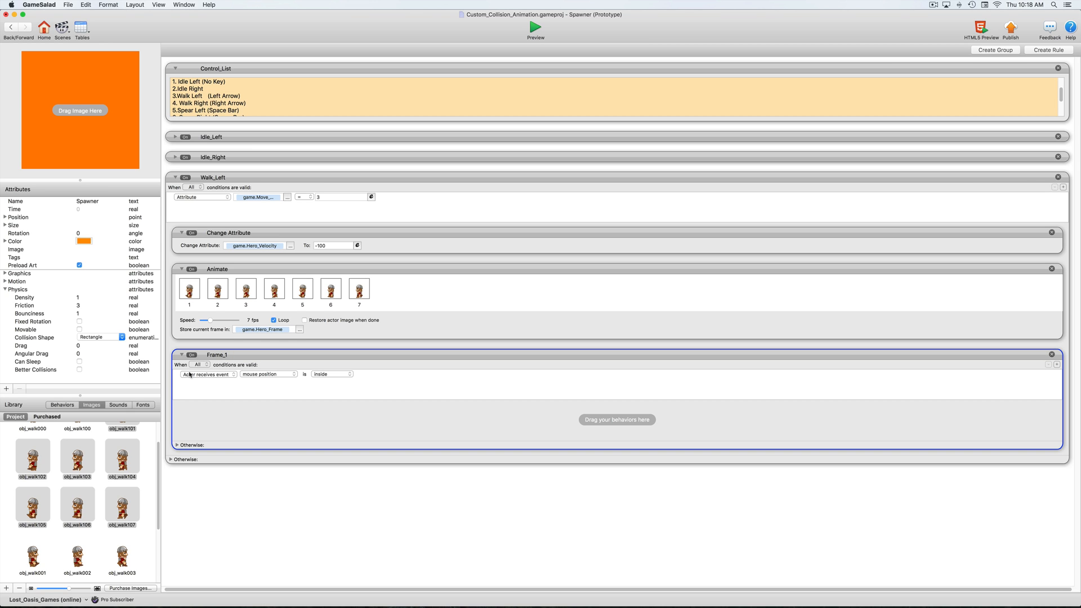
Make the Frame_1 rule's condition check that the attribute game.Hero_Frame equals 1.
left_click(224, 375)
left_click(204, 381)
left_click(293, 375)
left_click(298, 383)
scroll(365, 408, "down", 2)
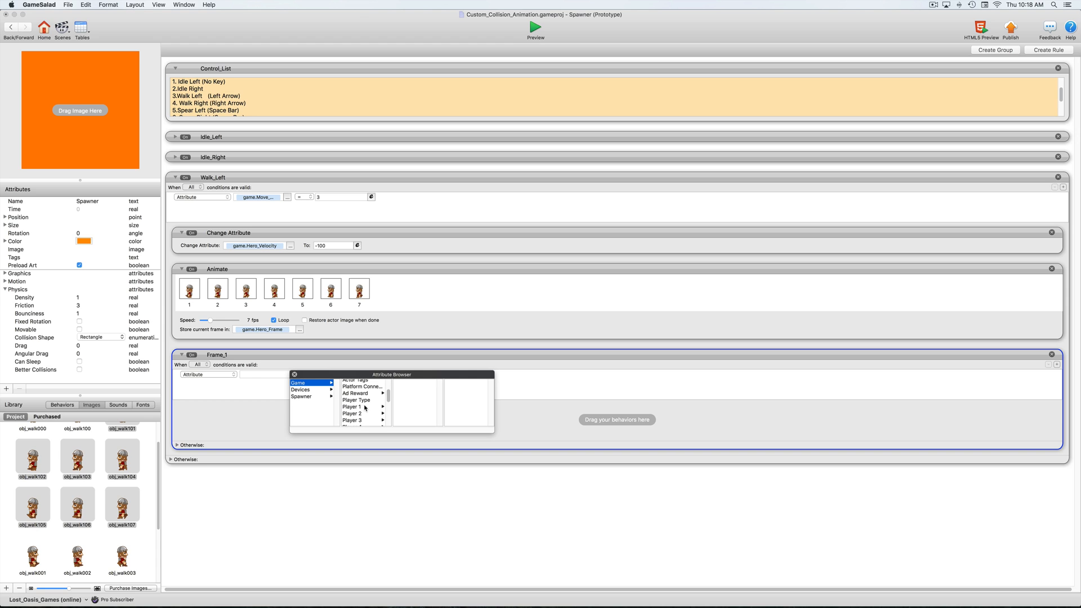
scroll(367, 413, "down", 4)
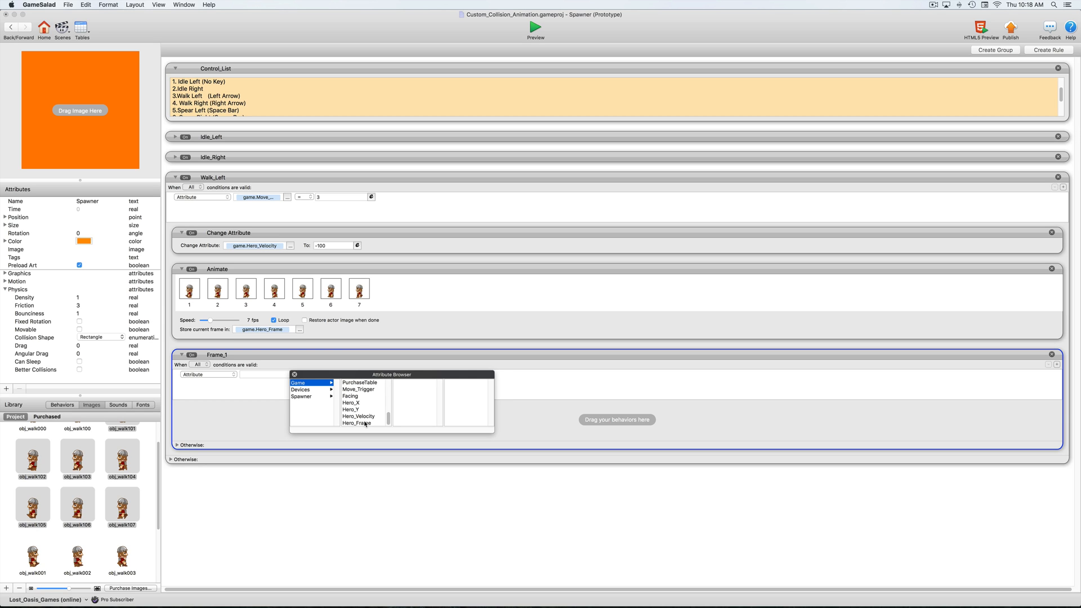
double_click(360, 422)
left_click(325, 374)
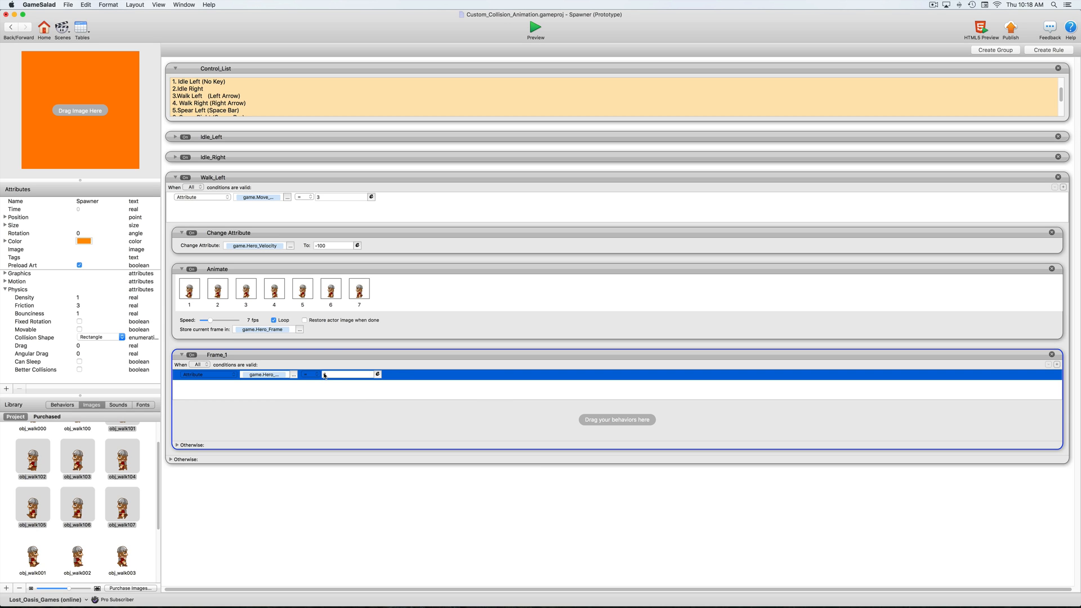
type("1")
left_click(361, 406)
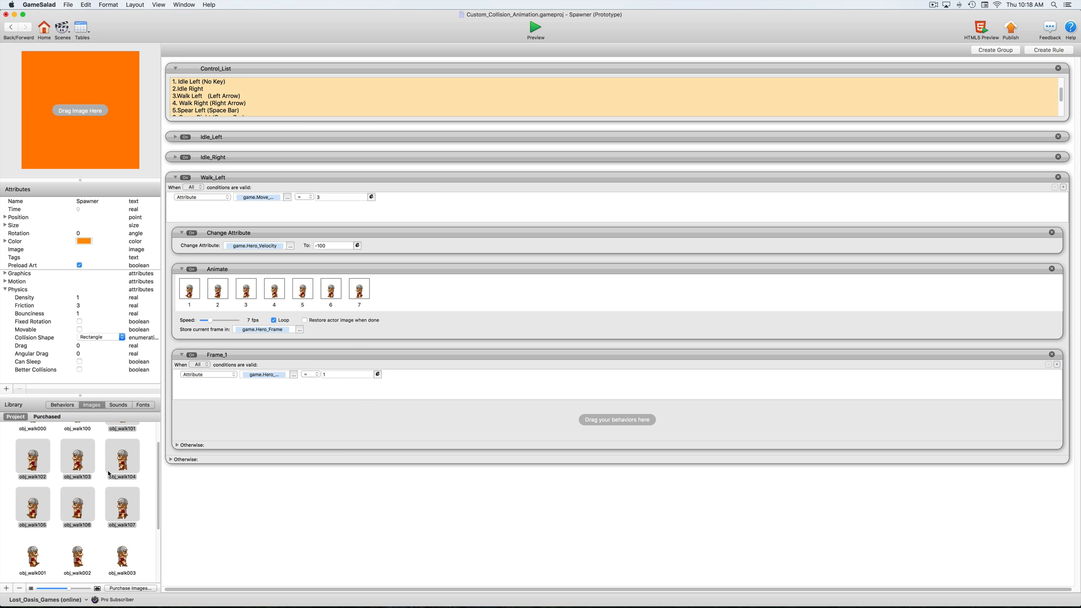
Add a Spawn Actor behavior to the Frame_1 rule.
left_click(63, 405)
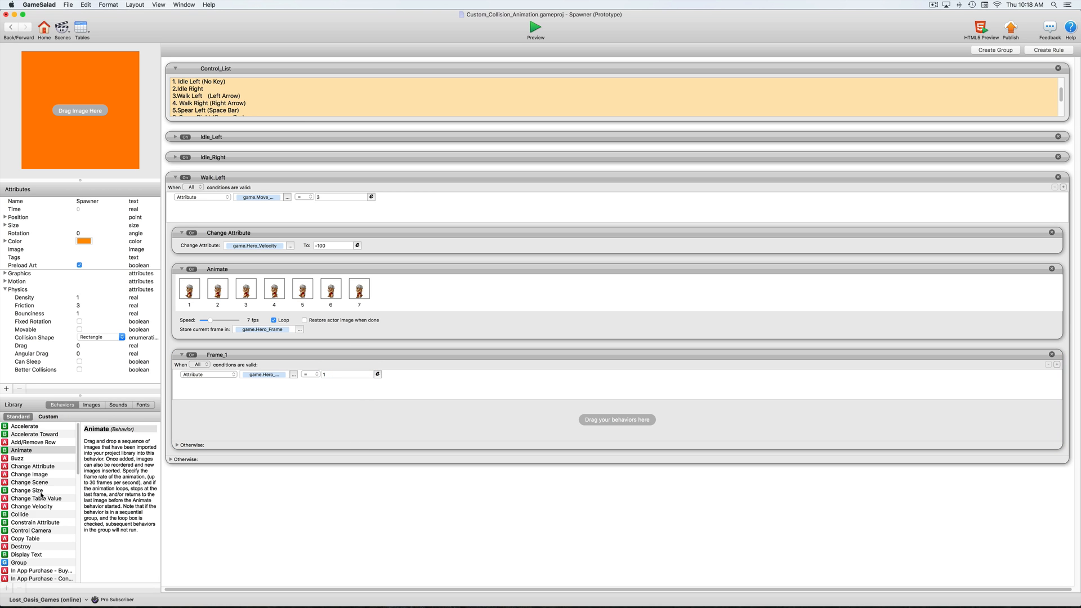
scroll(41, 495, "down", 15)
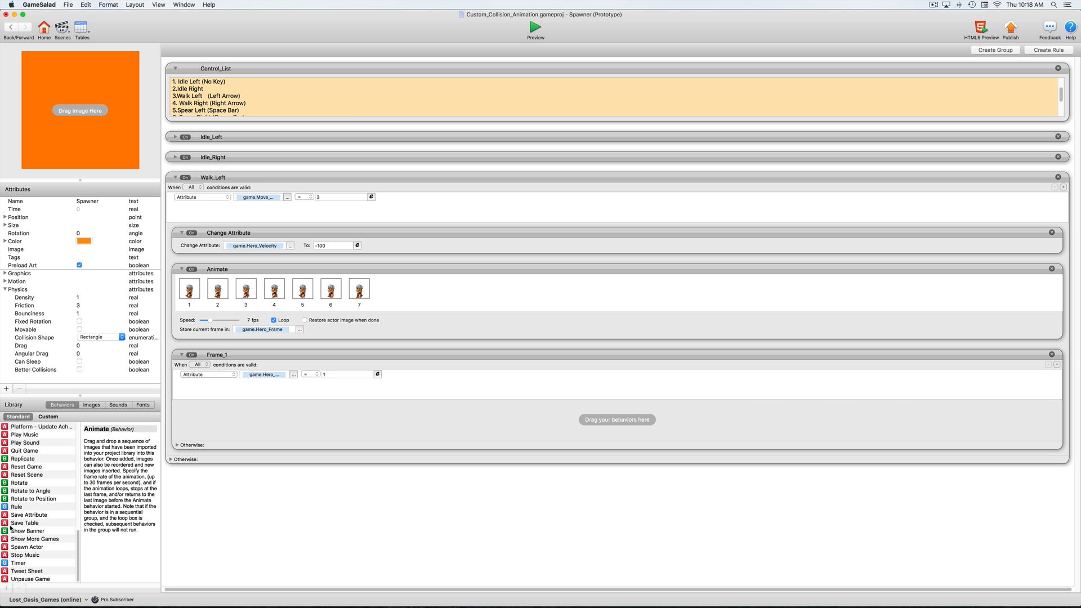
left_click_drag(10, 549, 253, 422)
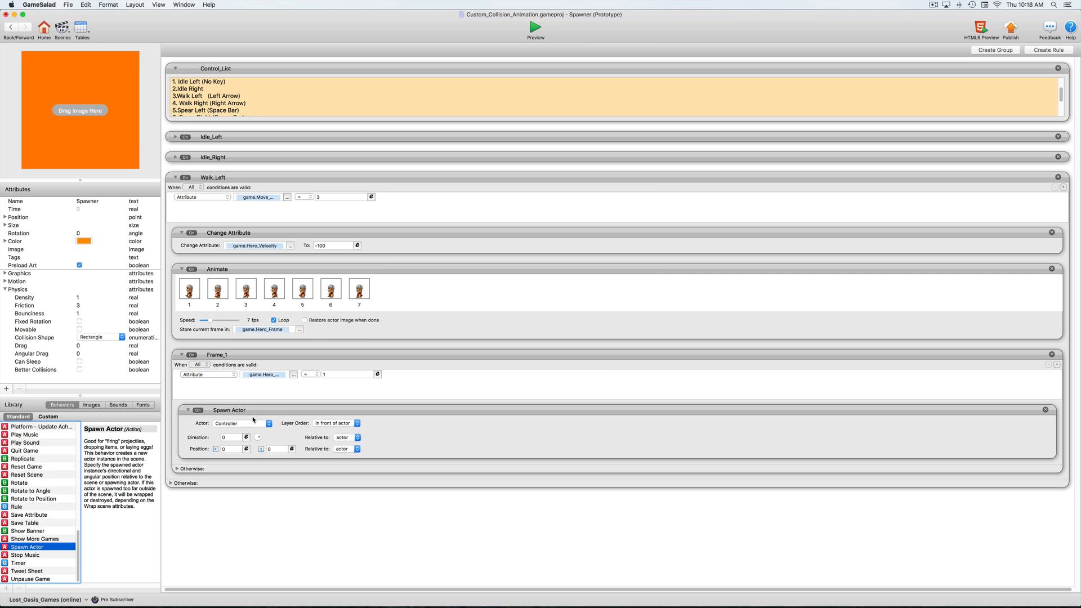
Set Frame_1's Spawn Actor to front of layer, with direction and position both relative to the scene.
left_click(330, 423)
left_click(346, 439)
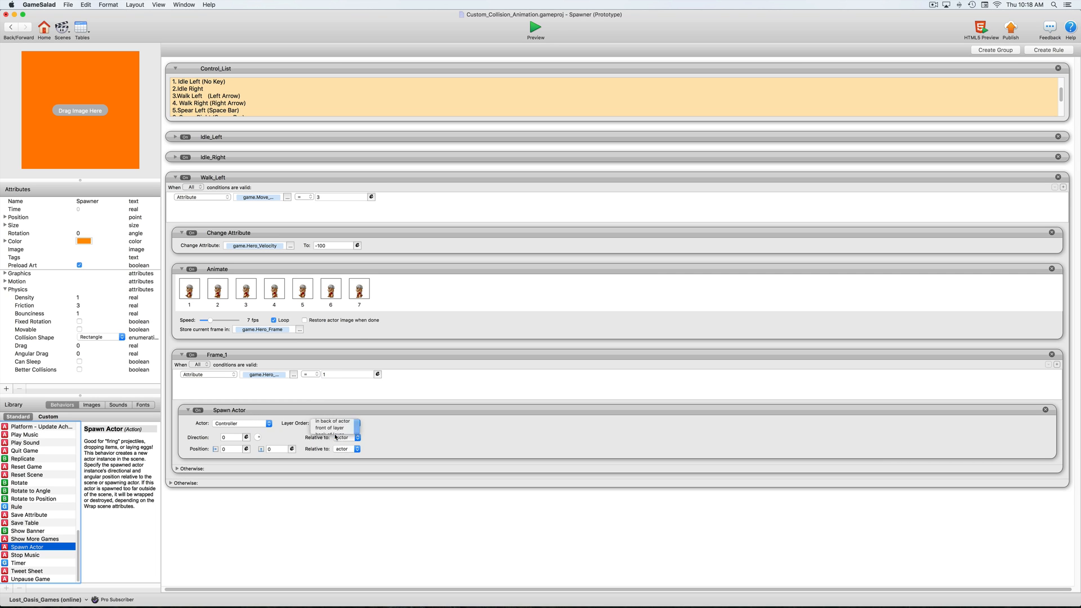
left_click(349, 439)
left_click(343, 448)
left_click(344, 449)
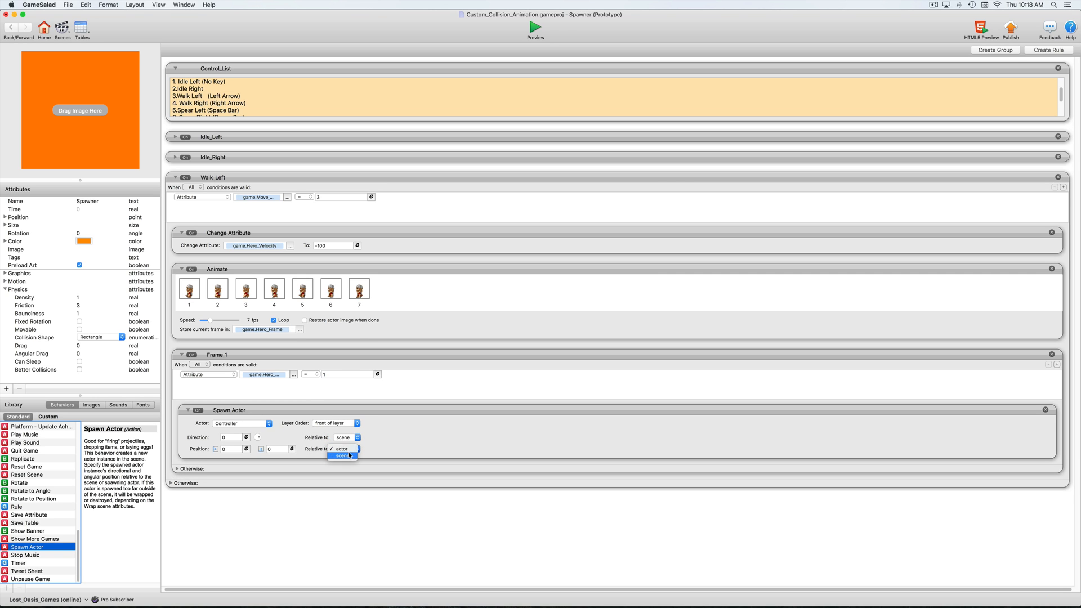
left_click(343, 459)
Set the X position of Frame_1's Spawn Actor to the expression game.Hero_X.
left_click(246, 449)
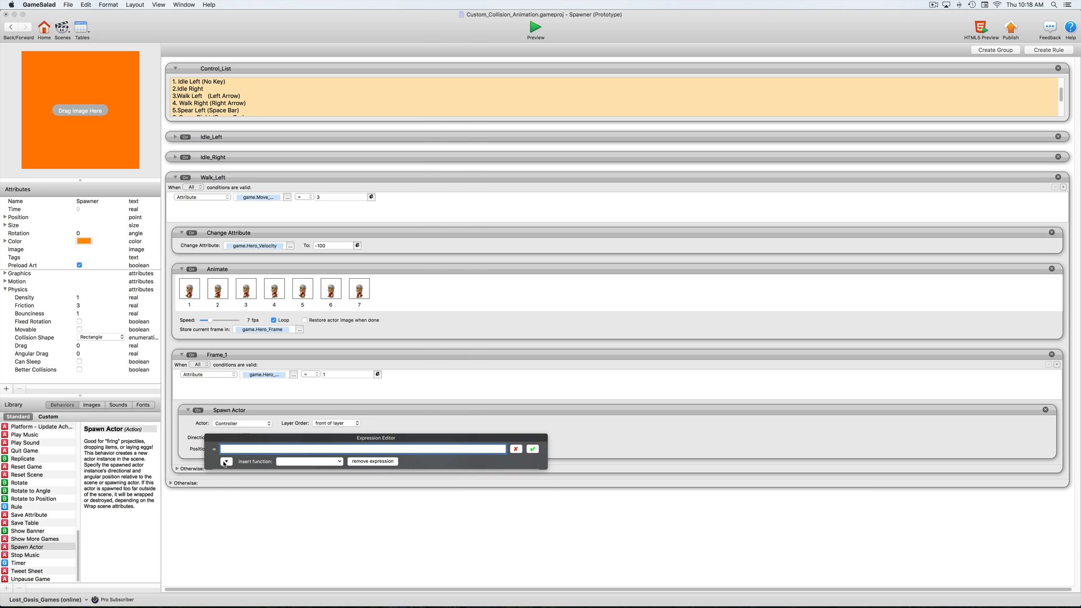
left_click(225, 461)
left_click(226, 473)
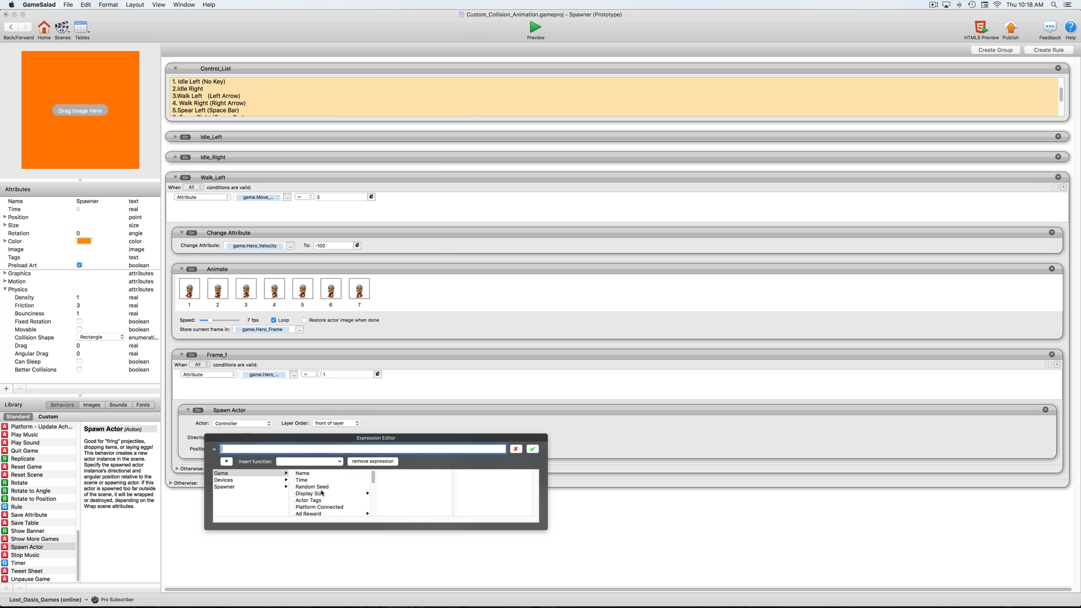
scroll(322, 493, "down", 5)
left_click(307, 492)
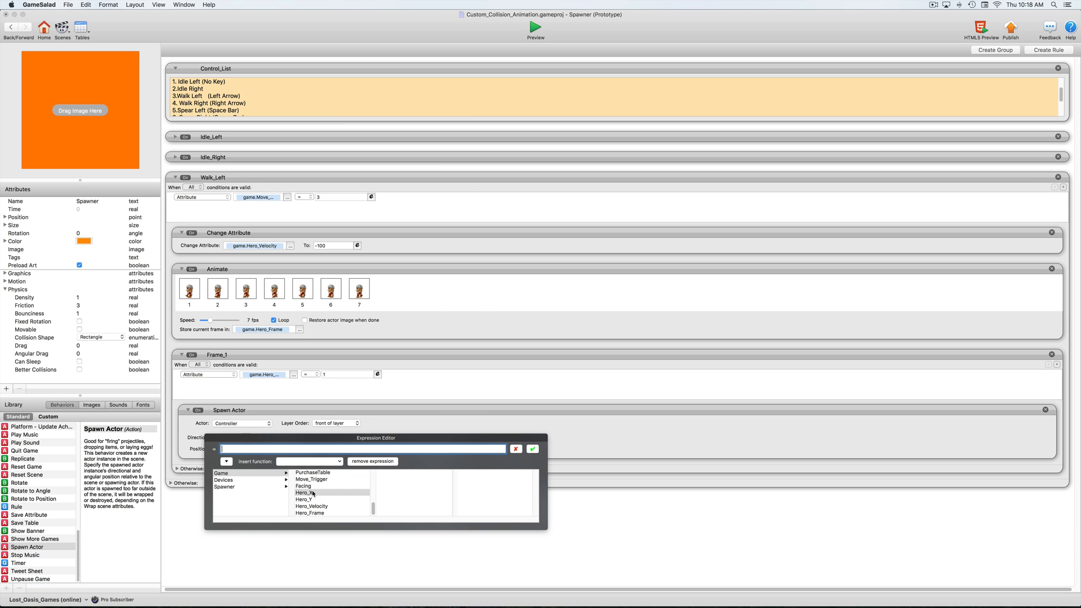
left_click(532, 448)
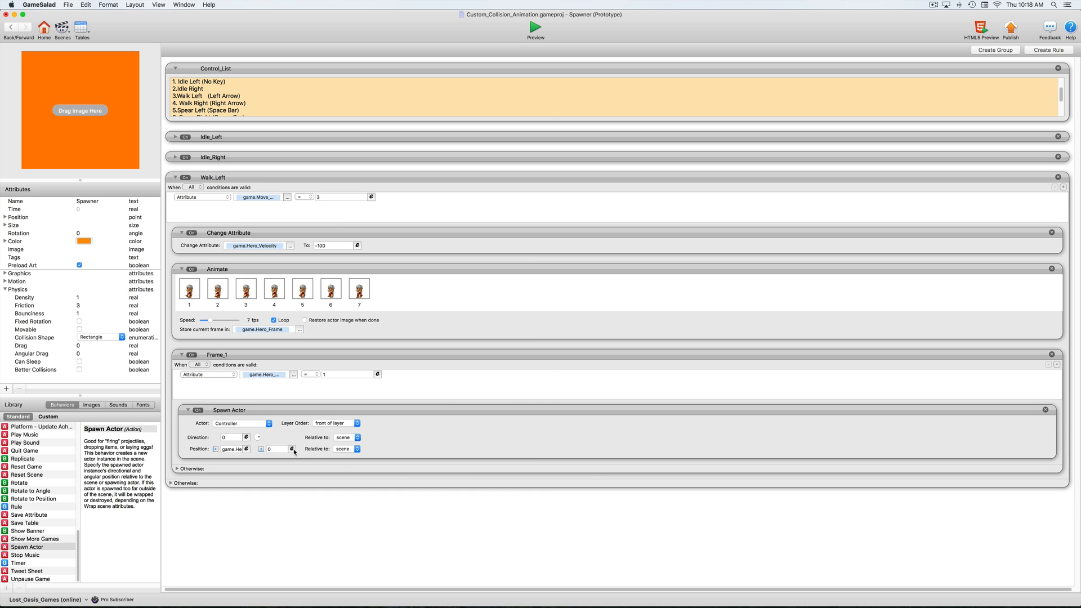
Set the Y position of Frame_1's Spawn Actor to the expression game.Hero_Y and choose obj_walk101 as its actor.
left_click(292, 449)
left_click(272, 461)
left_click(267, 473)
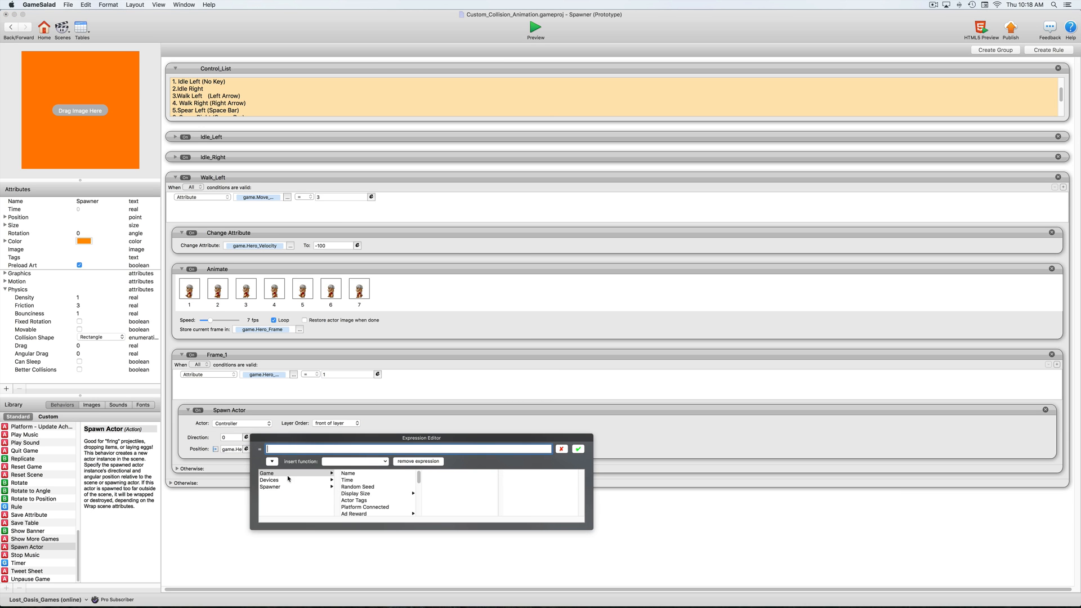
scroll(377, 496, "down", 5)
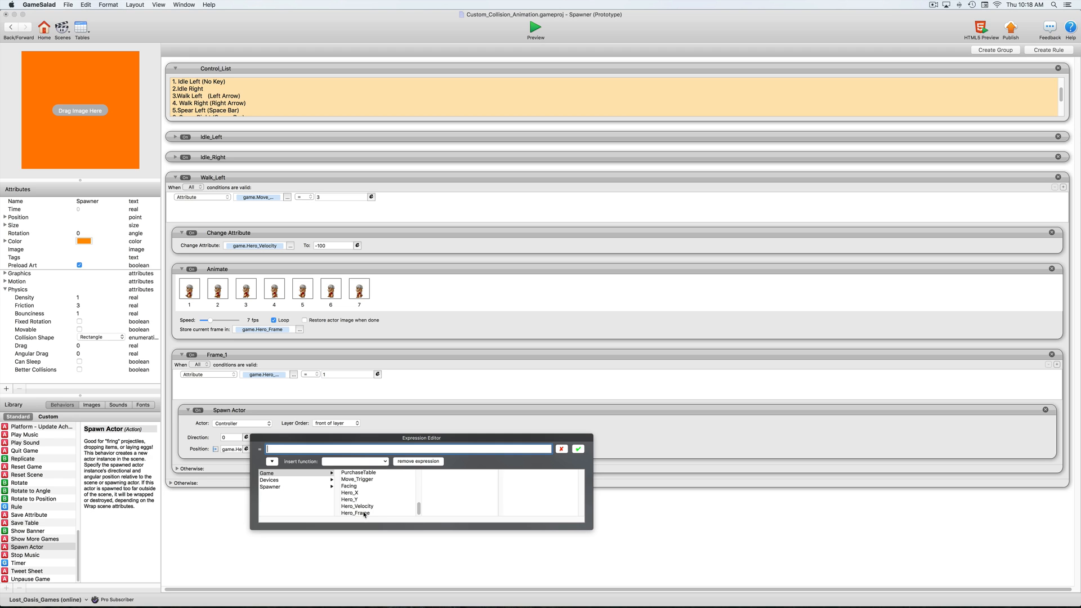
left_click(363, 501)
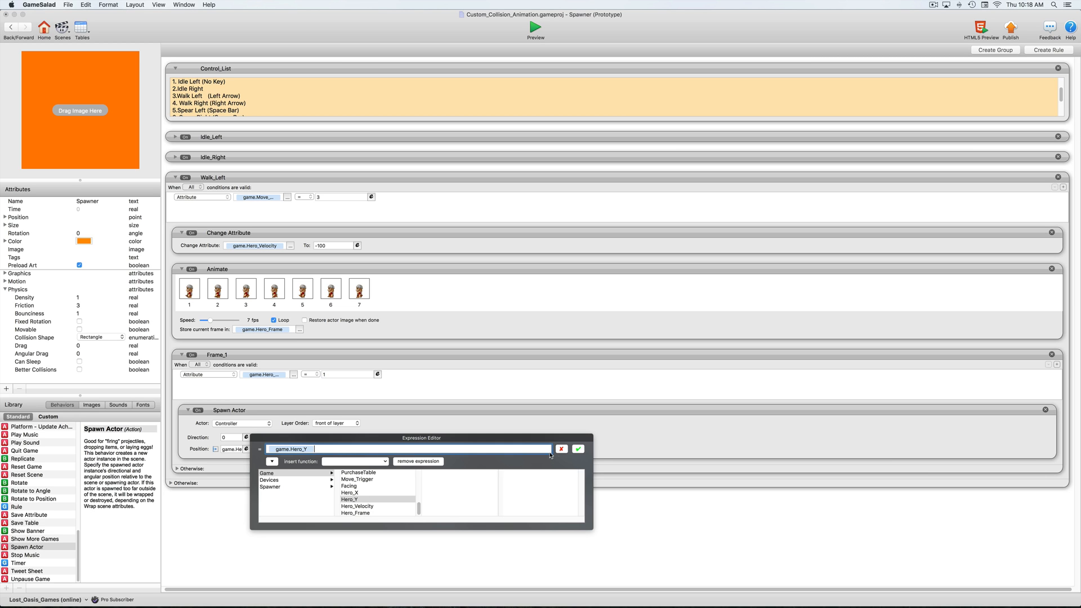
left_click(577, 449)
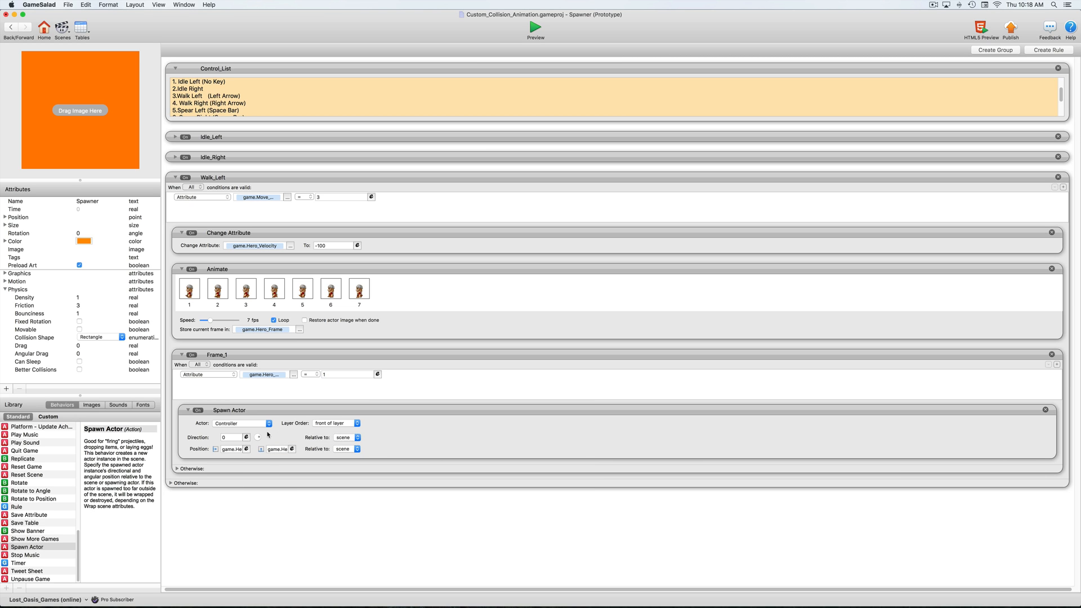
left_click(261, 425)
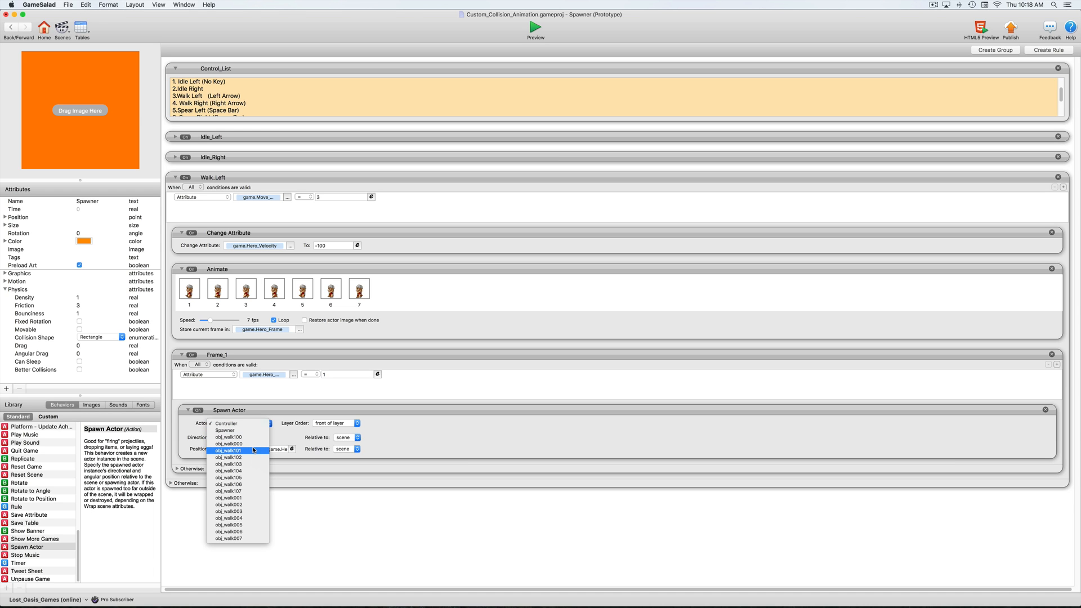
left_click(254, 450)
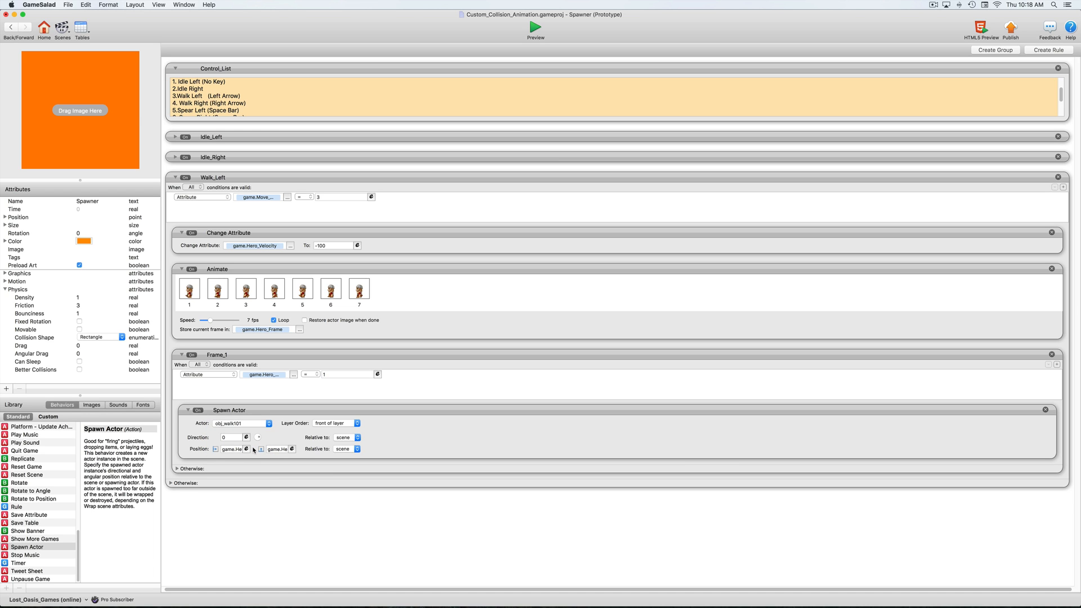
Duplicate the Frame_1 rule inside Walk_Left and collapse the original rule, Animate and Change Attribute.
left_click(411, 357)
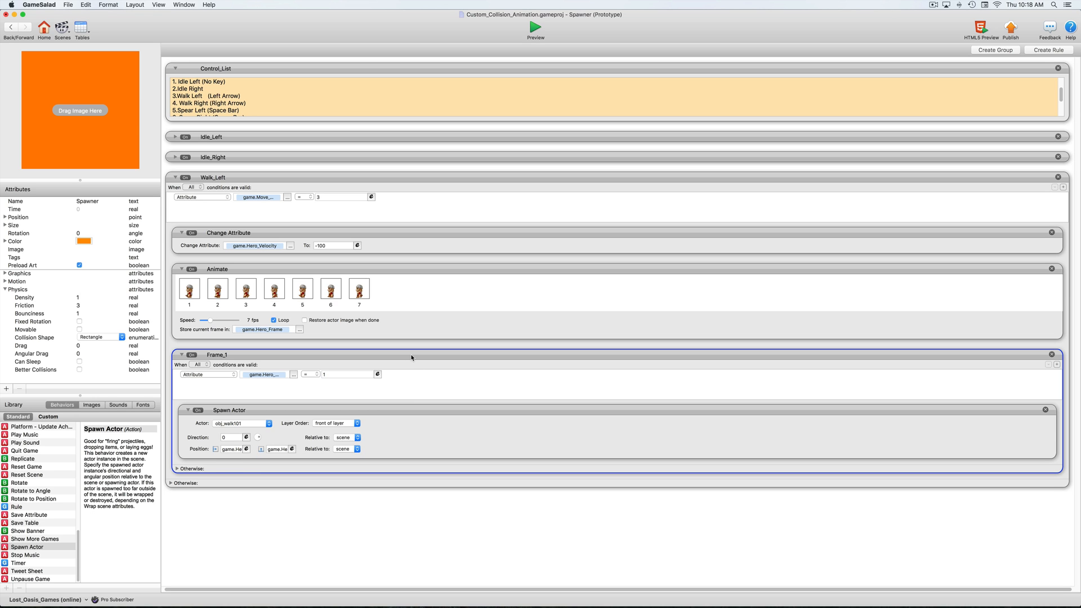
key("super+d")
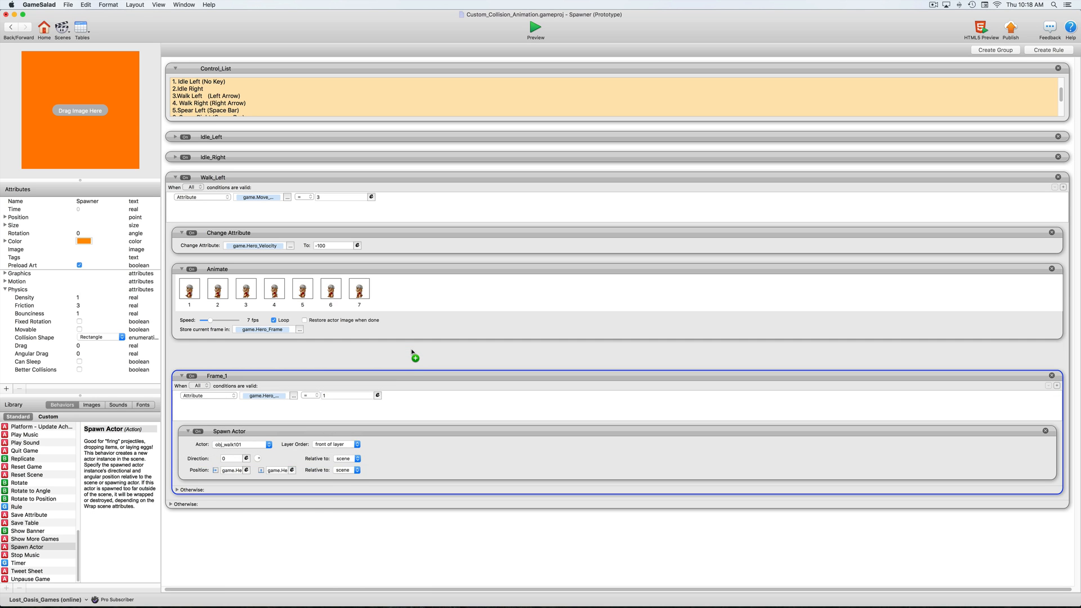
left_click(181, 355)
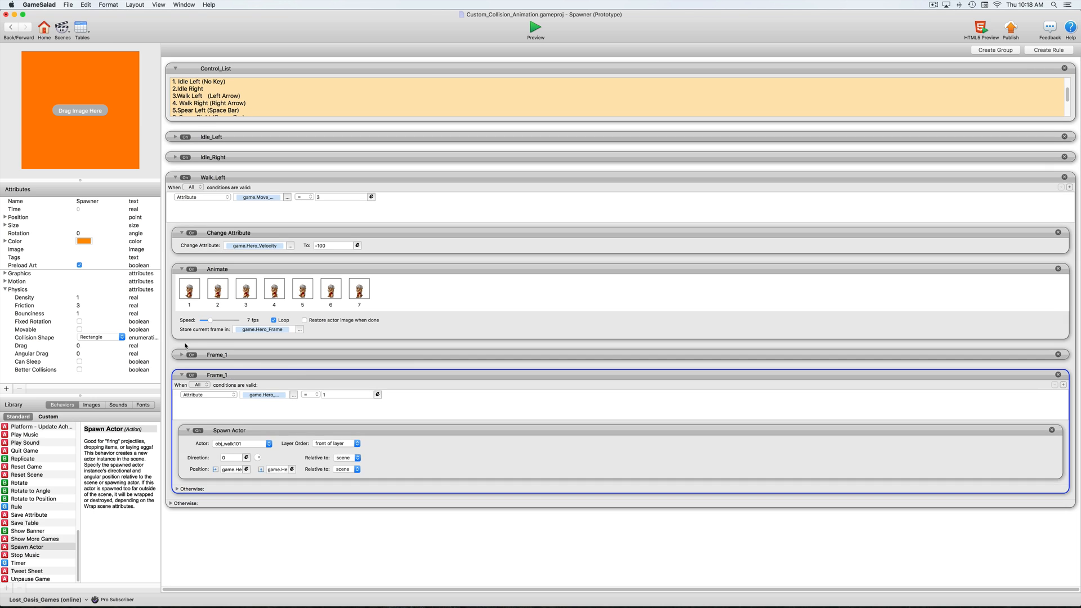
left_click(181, 269)
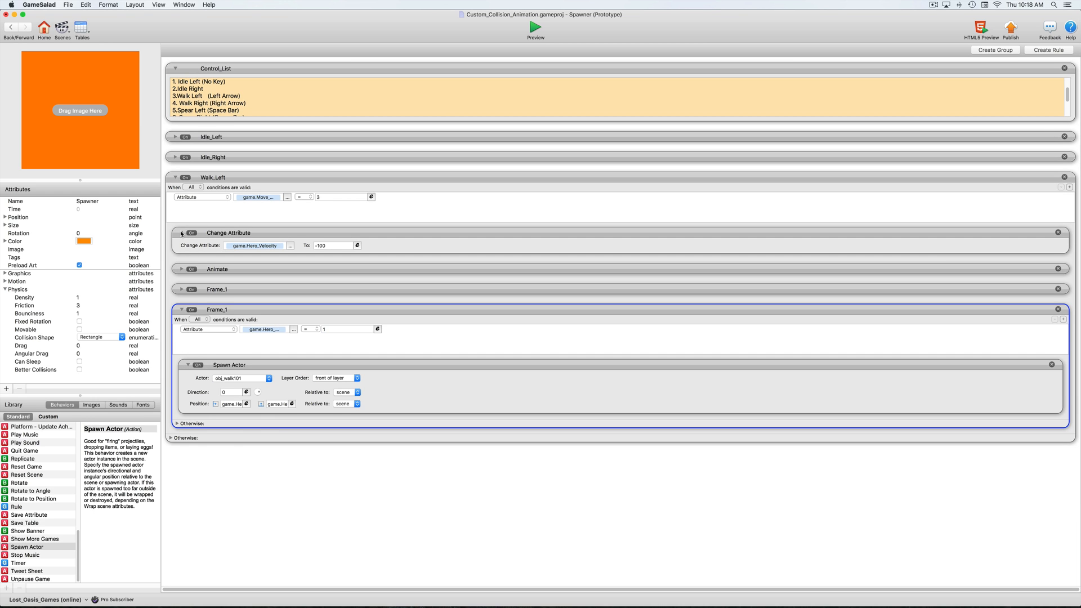
left_click(181, 232)
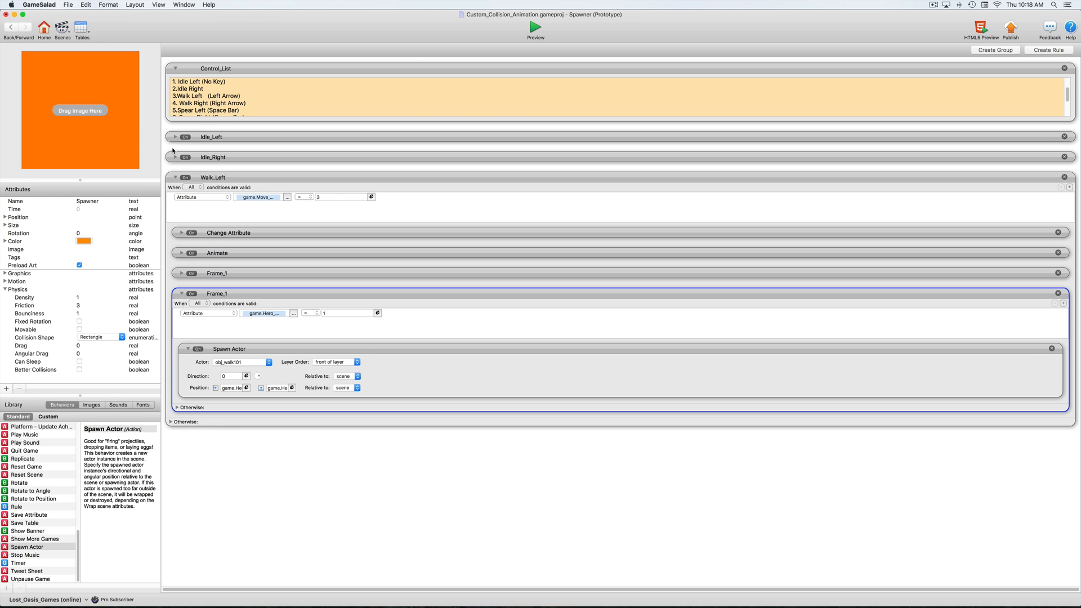
In the copied Frame_1 rule, set the game.Hero_Frame condition value to 2 and the spawned actor to obj_walk102.
left_click(324, 313)
type("2")
left_click(292, 330)
left_click(259, 365)
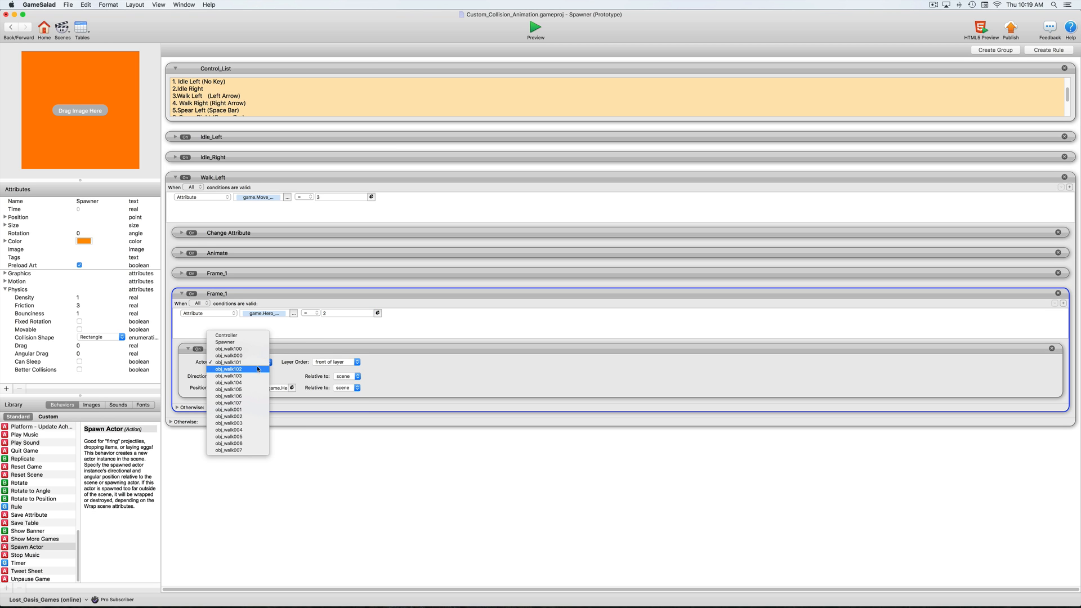
left_click(248, 376)
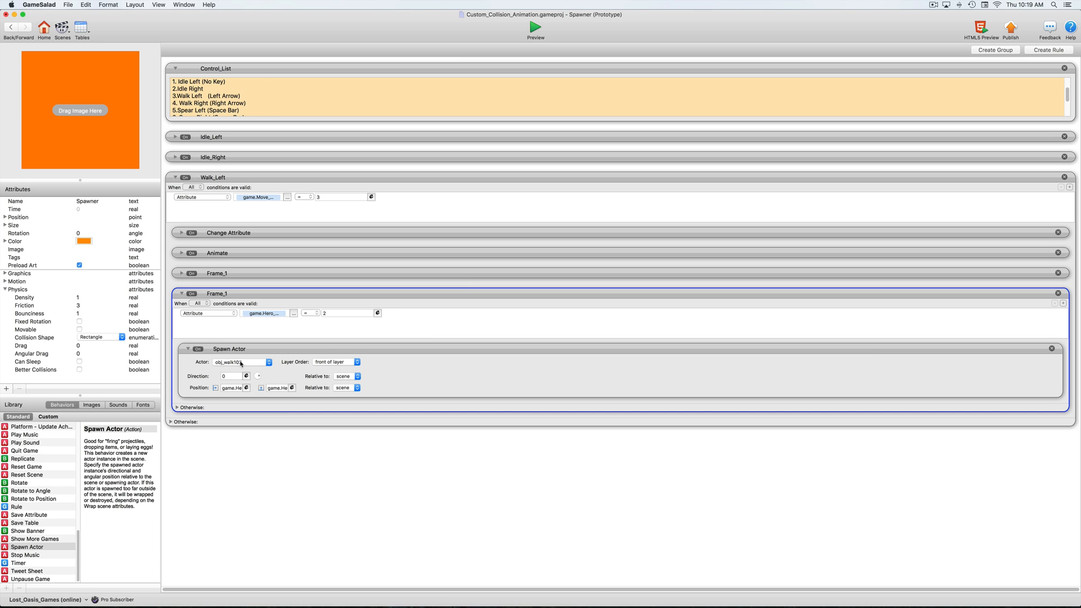
Rename the expanded copy of the Frame_1 rule as Frame_2.
double_click(234, 295)
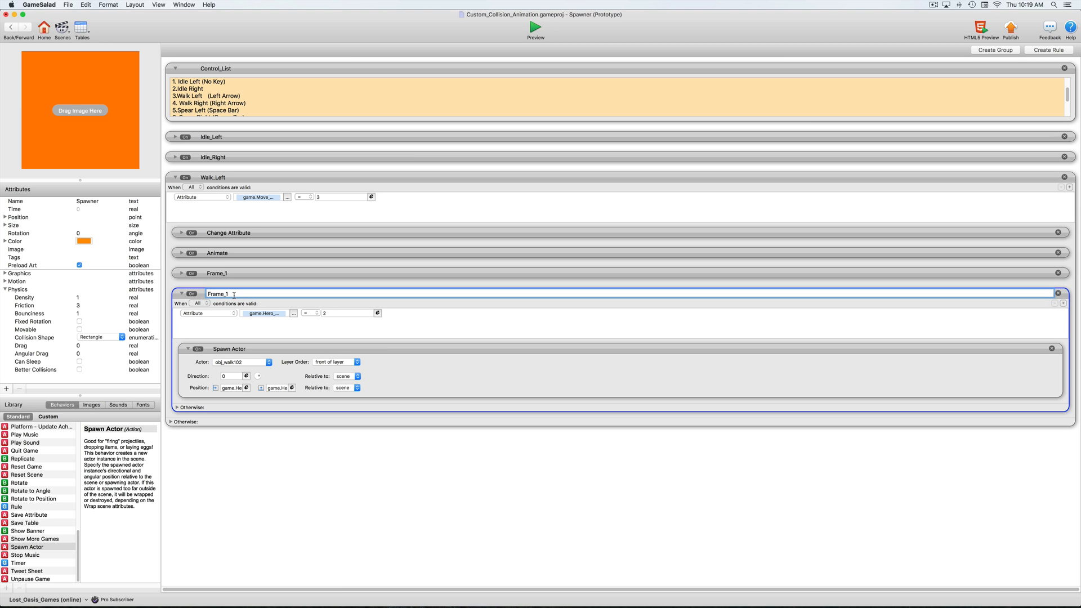
type("2")
key("Return")
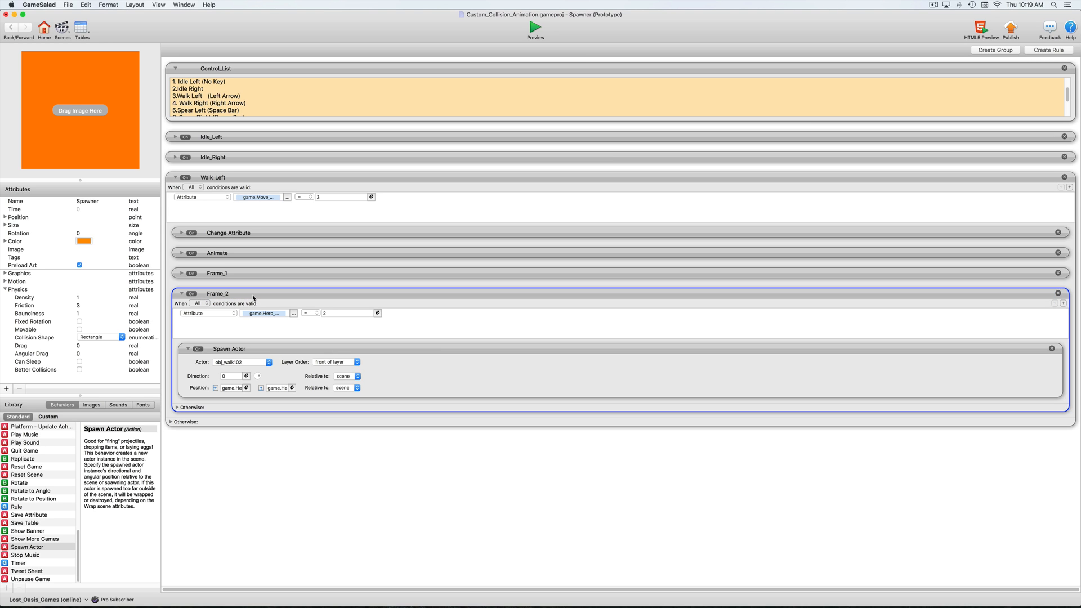
In a duplicate of the Frame_2 rule, set the game.Hero_Frame condition value to 3 and the spawned actor to obj_walk103.
left_click_drag(253, 298, 201, 294, "alt")
left_click(182, 293)
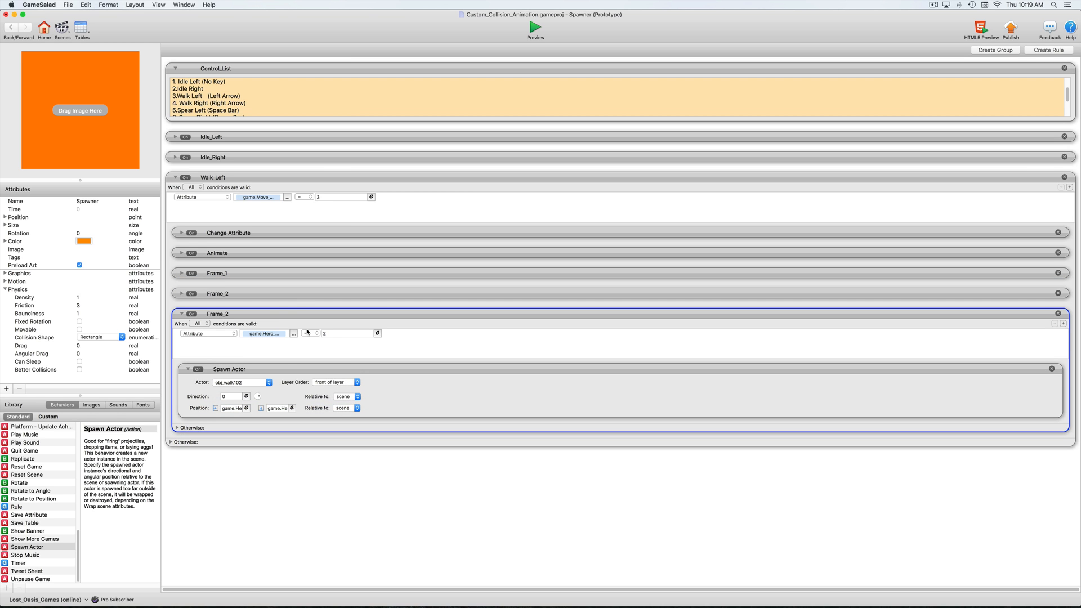
left_click(324, 334)
left_click(262, 383)
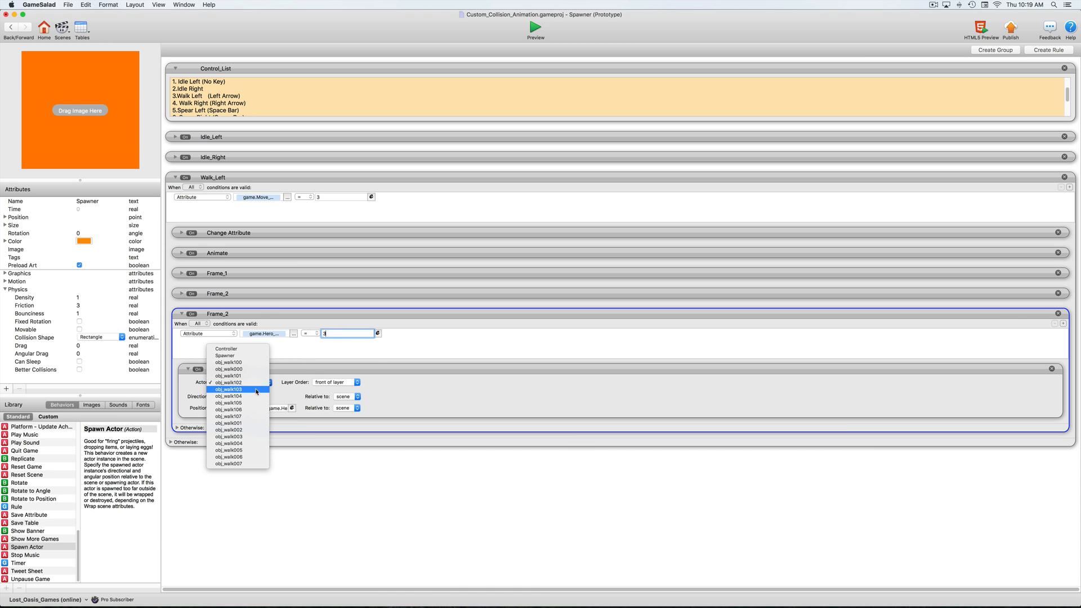
left_click(236, 390)
left_click(446, 348)
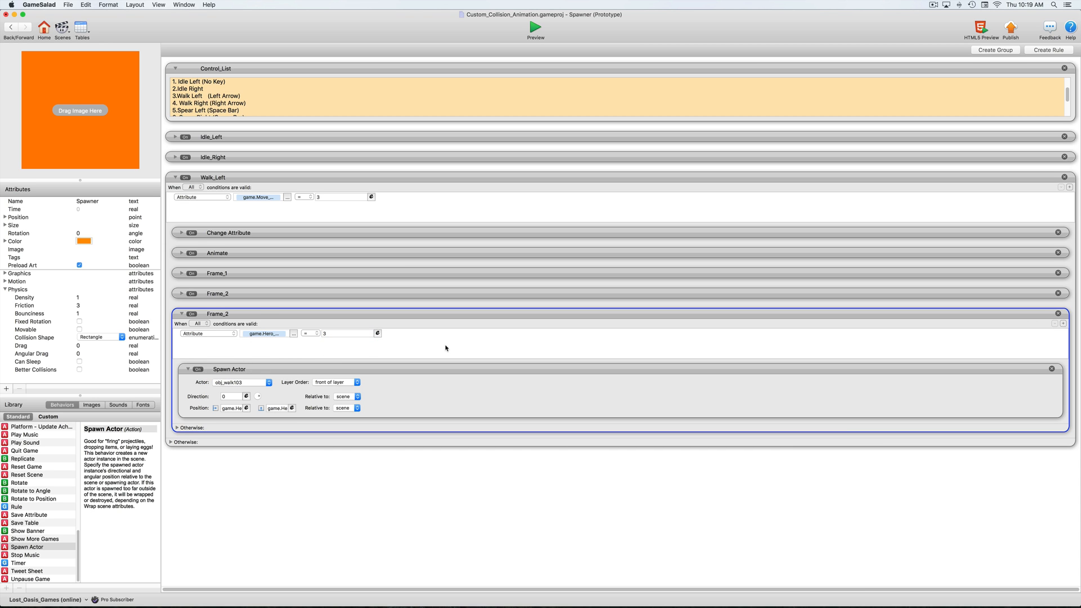
Rename the expanded copy of the Frame_2 rule as Frame_3.
double_click(236, 314)
key("BackSpace")
type("3")
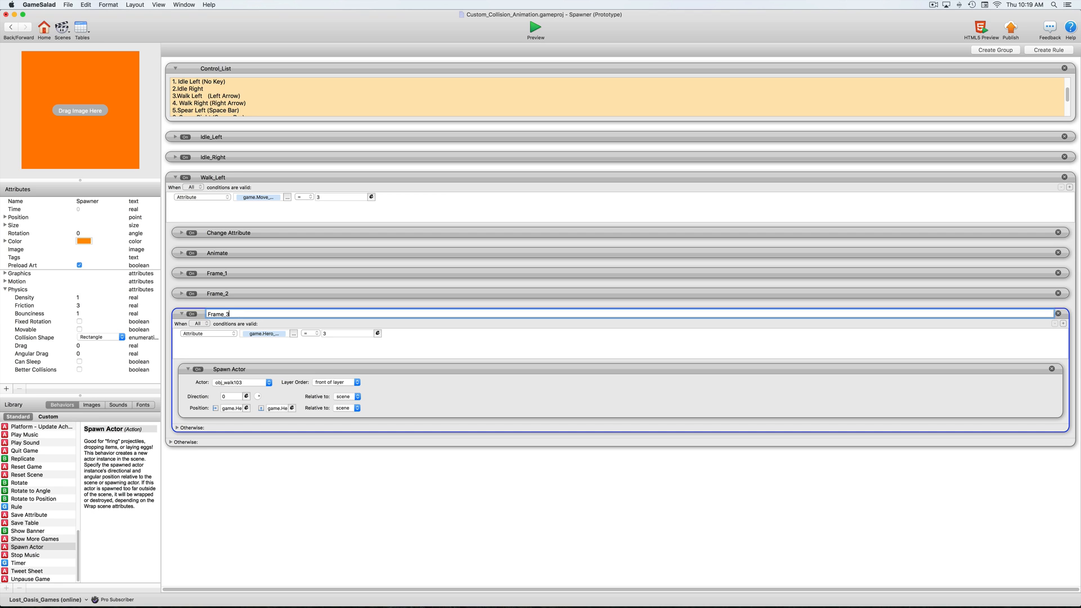
key("Return")
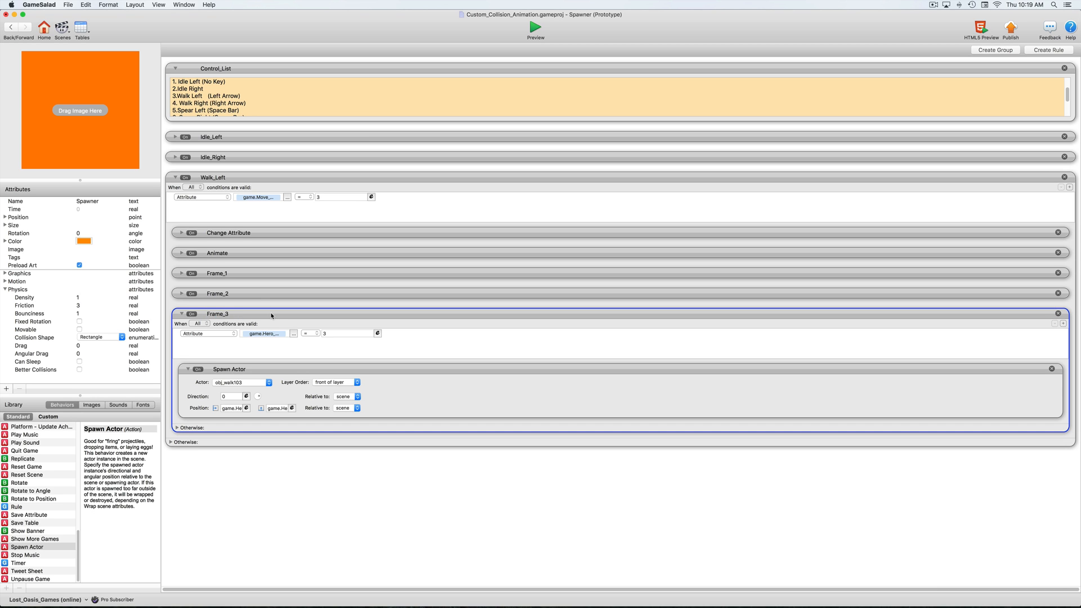
Duplicate the Frame_3 rule, collapsing the original, and rename the copy as Frame_4.
key("super+d")
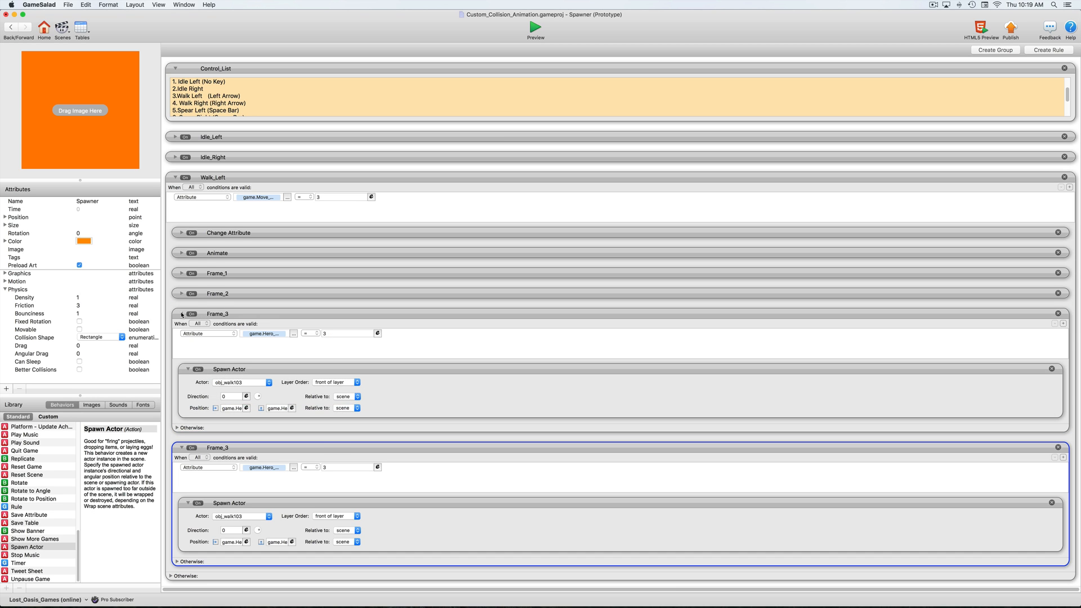
left_click(181, 314)
double_click(217, 335)
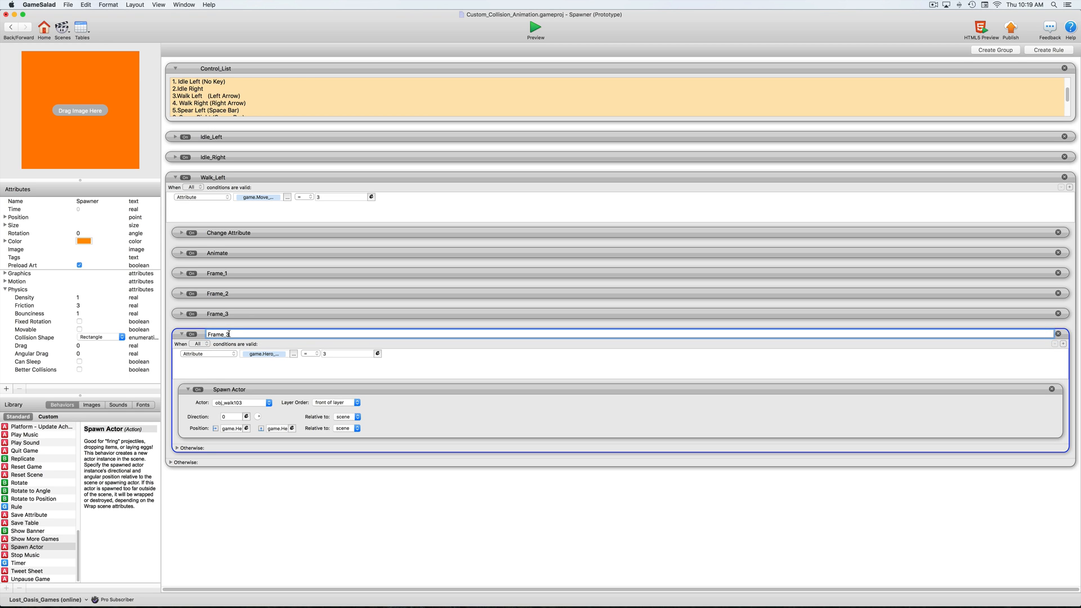
key("BackSpace")
type("4")
key("Return")
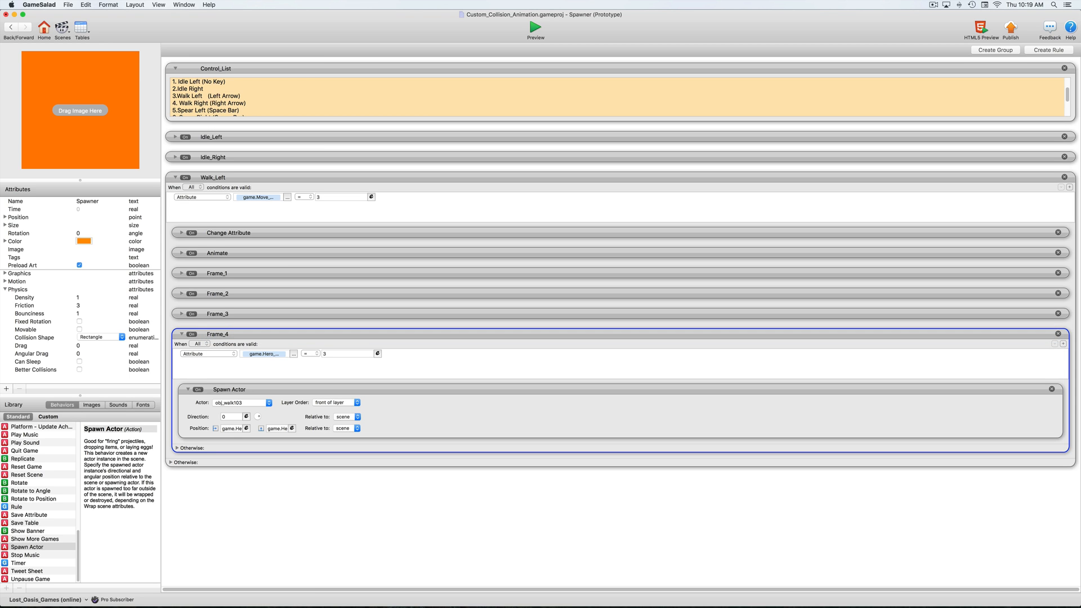
Set Frame_4's game.Hero_Frame condition value to 4 and its spawned actor to obj_walk104.
left_click(325, 356)
left_click(324, 355)
type("4")
key("Return")
left_click(239, 403)
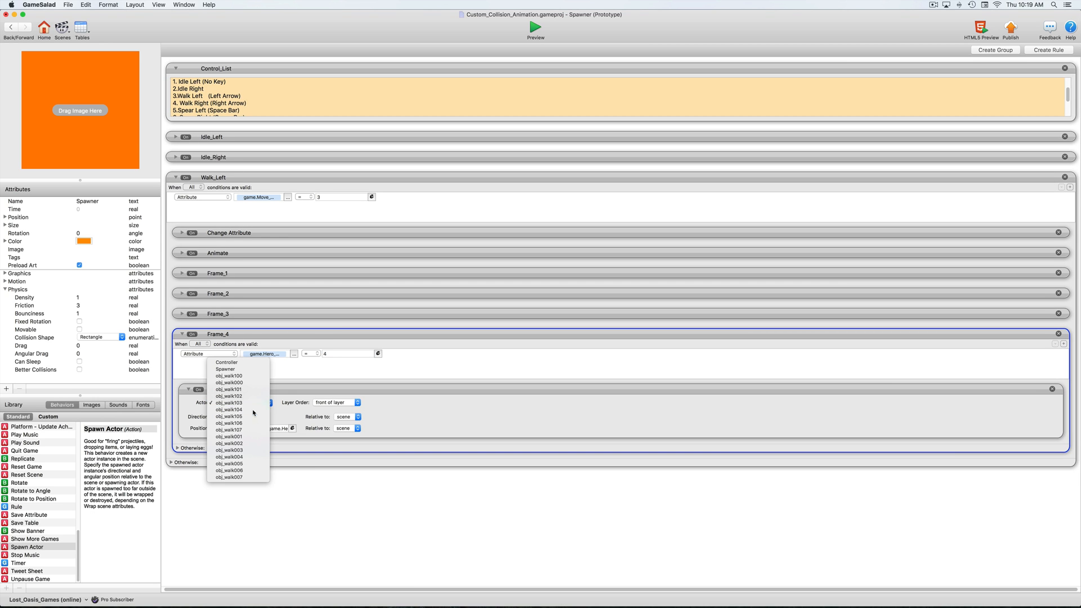
left_click(236, 411)
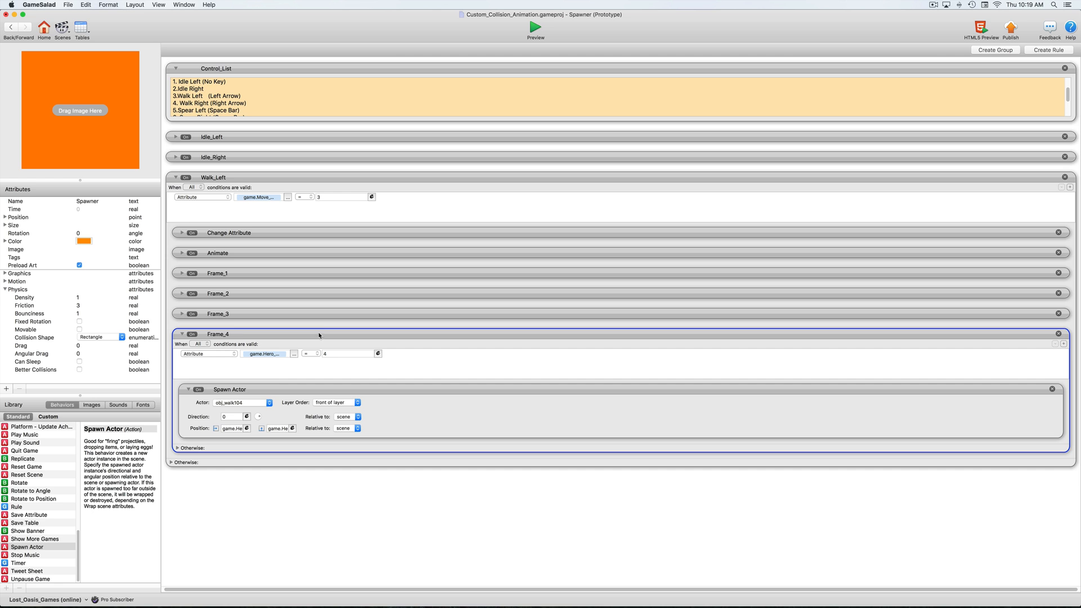
Duplicate the Frame_4 rule, collapsing the original, and rename the copy as Frame_5.
left_click_drag(319, 334, 316, 333, "alt")
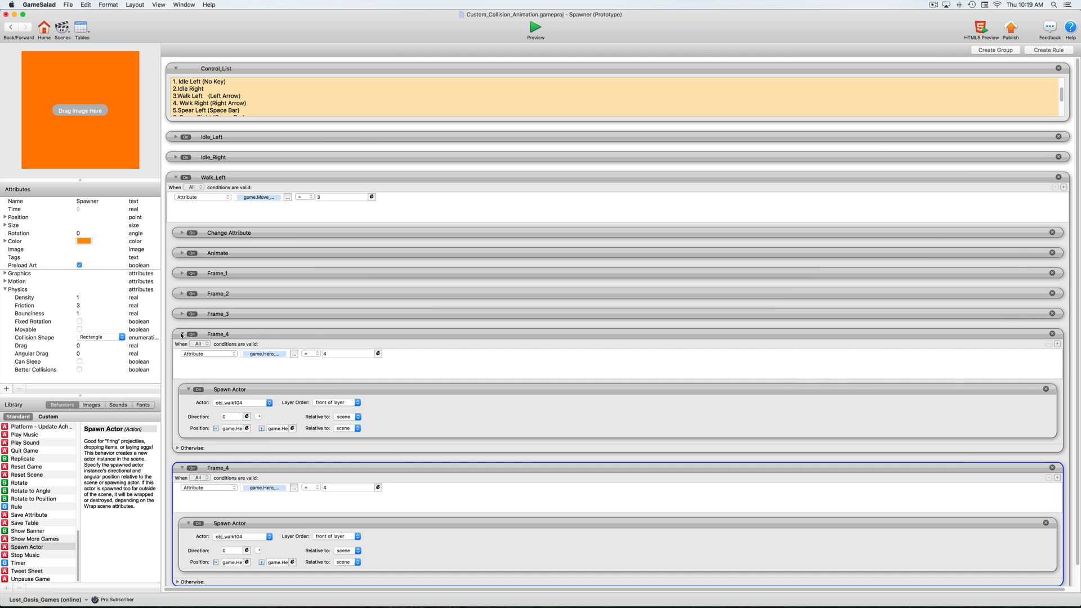
left_click(181, 335)
double_click(217, 355)
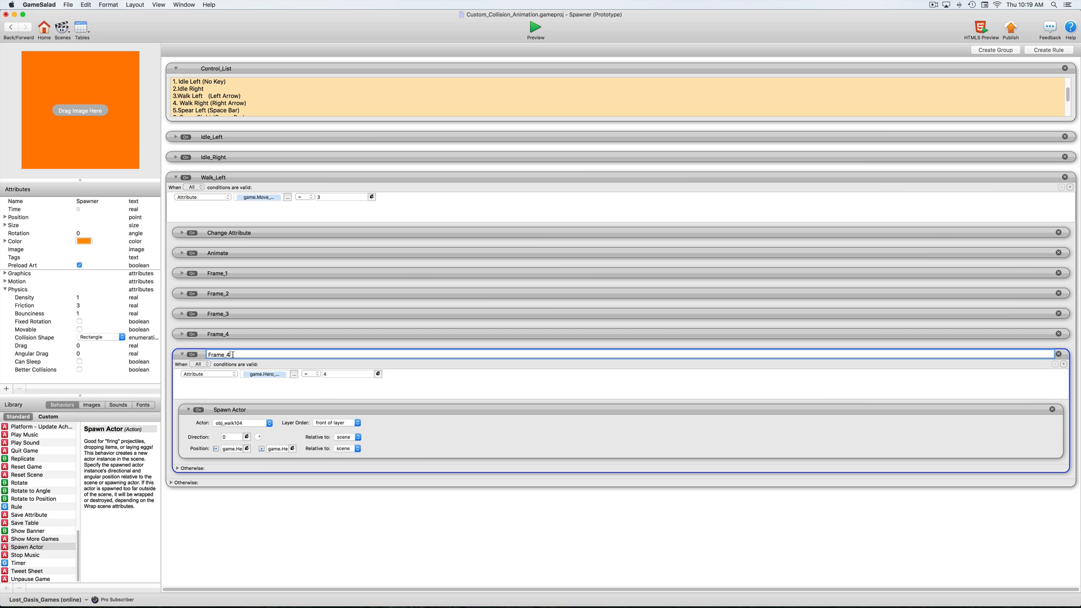
type("5")
key("Return")
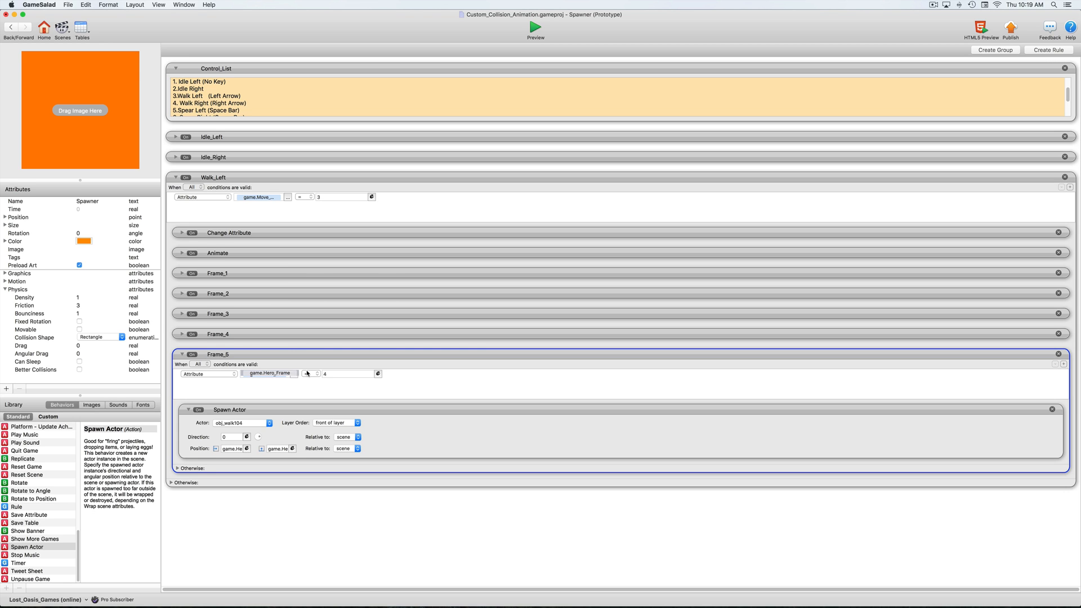
Set Frame_5's game.Hero_Frame condition value to 5 and its spawned actor to obj_walk105.
left_click(325, 374)
key("Return")
left_click(254, 421)
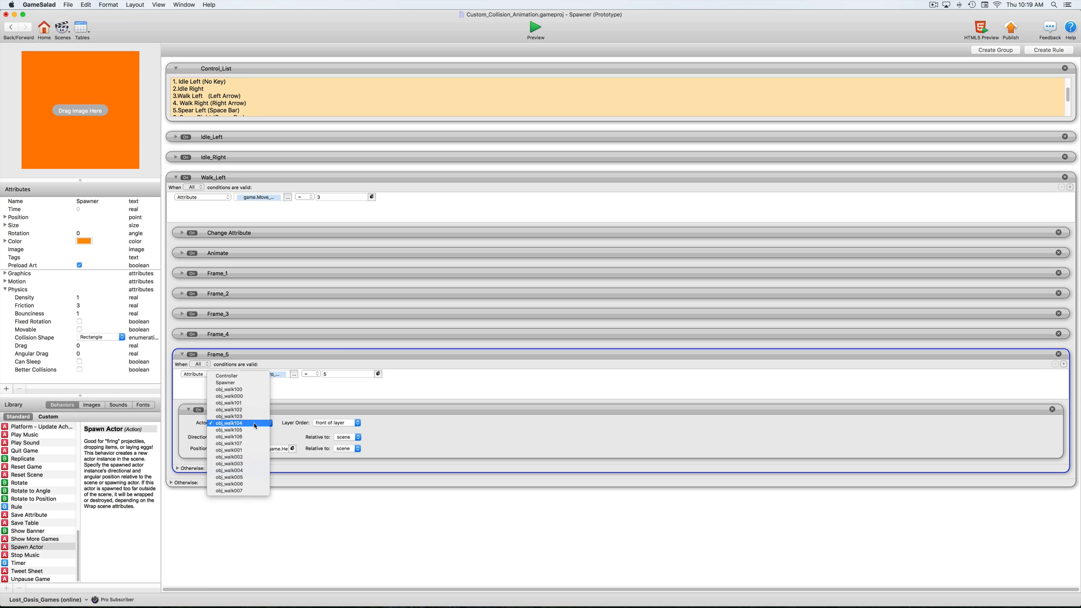
left_click(255, 430)
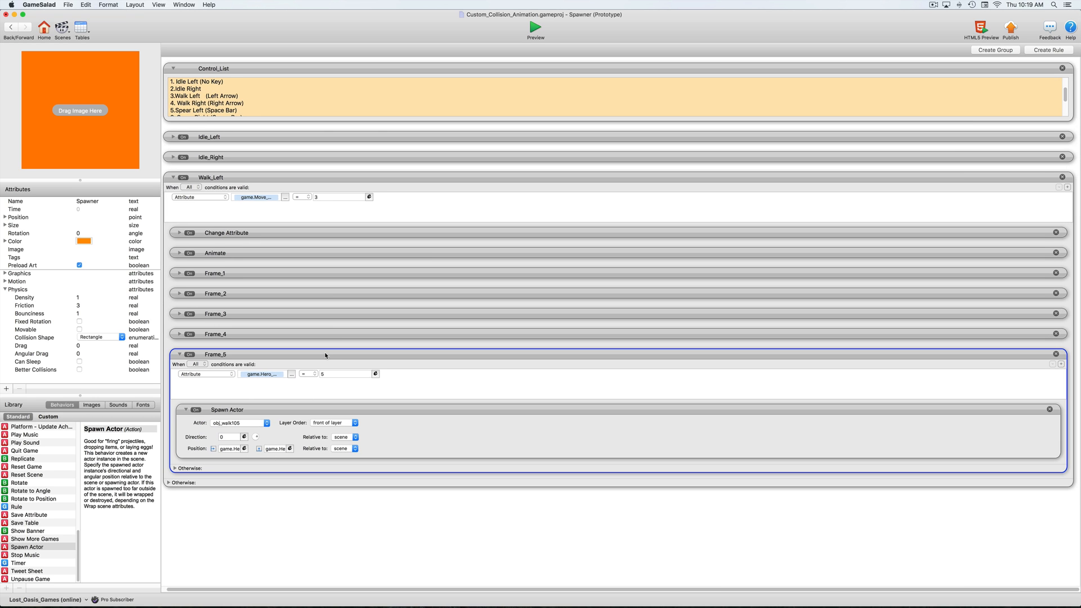
Duplicate the Frame_5 rule, collapsing the original, and rename the copy as Frame_6.
key("super+d")
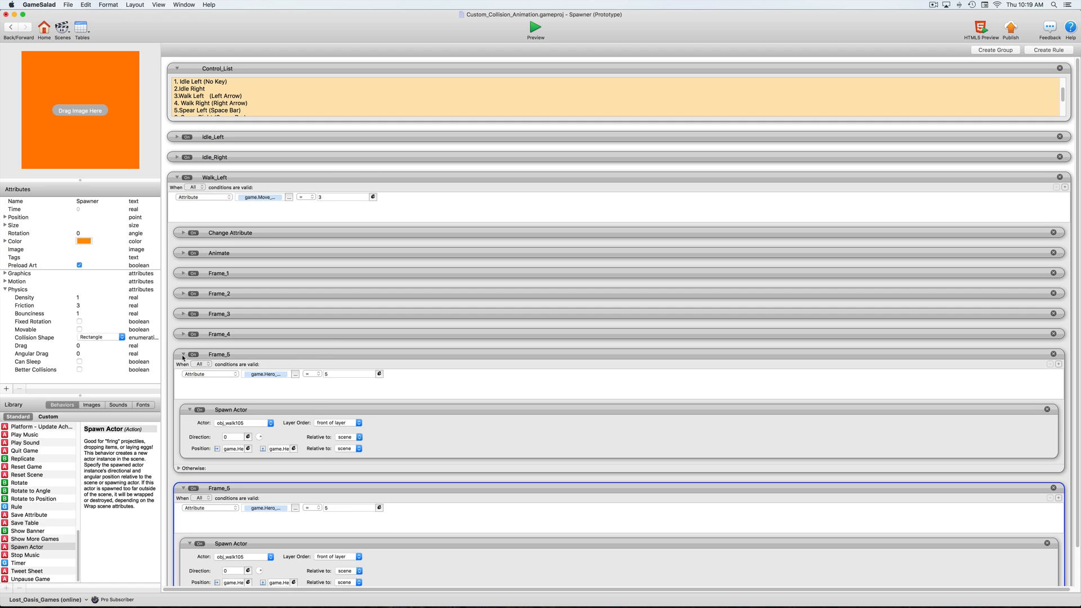
left_click(183, 355)
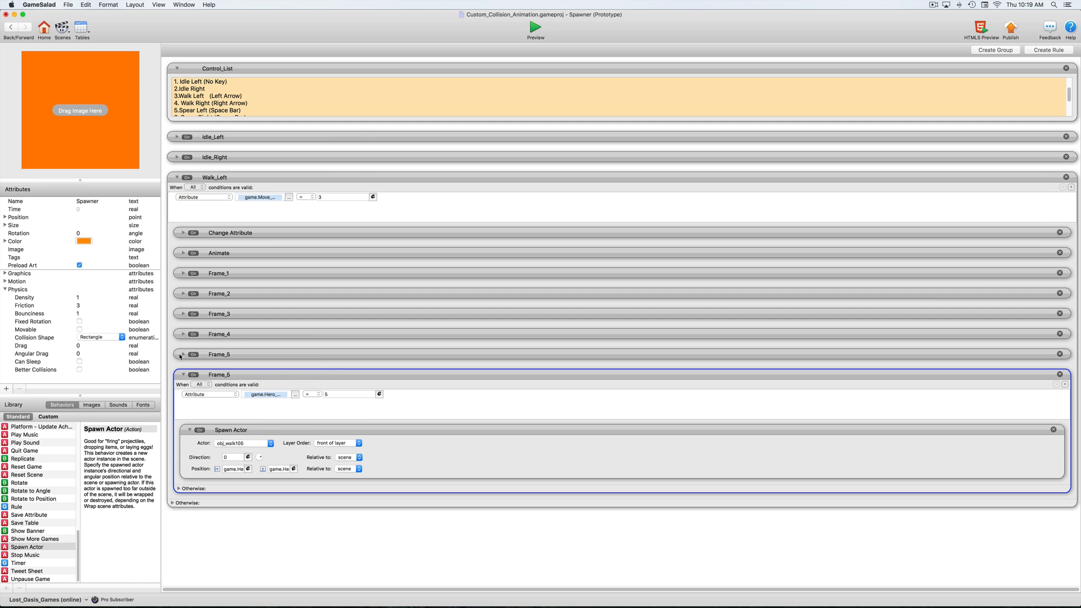
left_click(241, 374)
key("BackSpace")
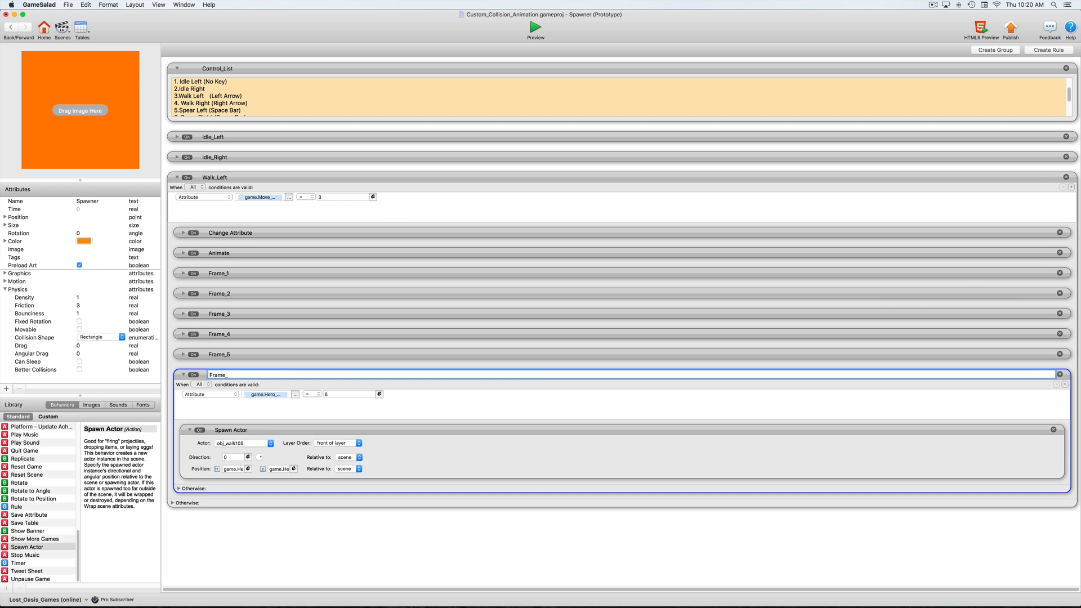
key("Return")
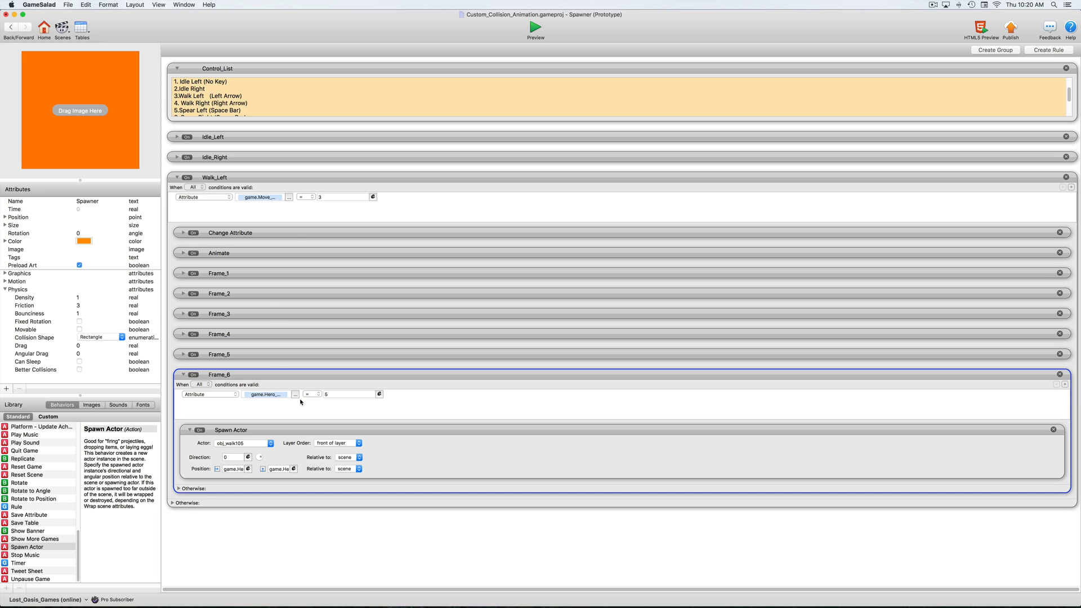
Set Frame_6's game.Hero_Frame condition value to 6 and its spawned actor to obj_walk106.
left_click(326, 395)
left_click(326, 395)
type("6")
key("Return")
left_click(268, 443)
left_click(260, 450)
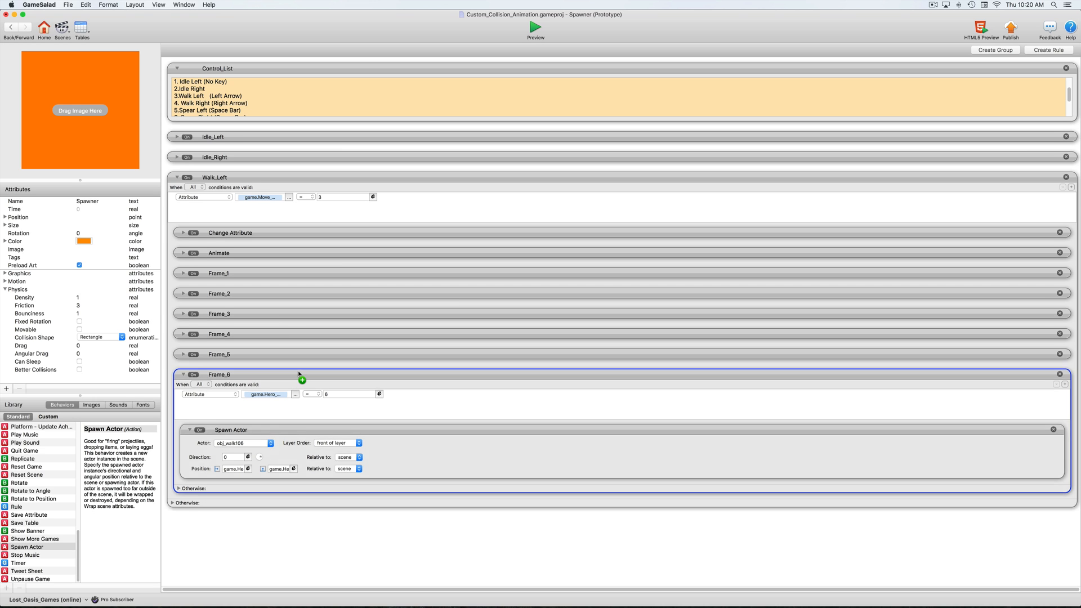
Duplicate the Frame_6 rule, collapsing the original, rename the copy as Frame_7 and collapse it.
key("super+d")
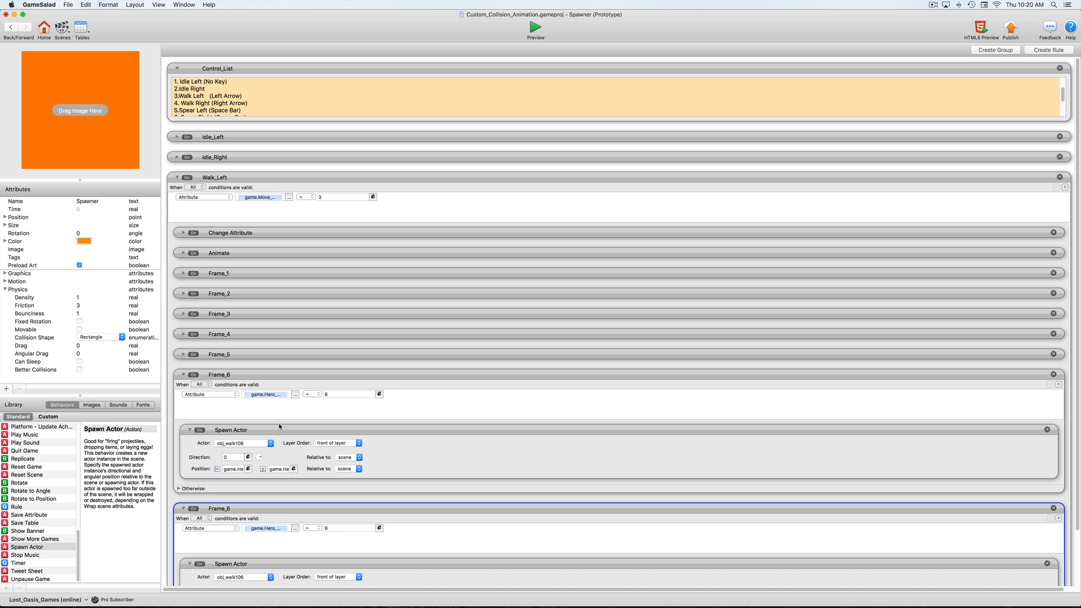
scroll(268, 432, "down", 3)
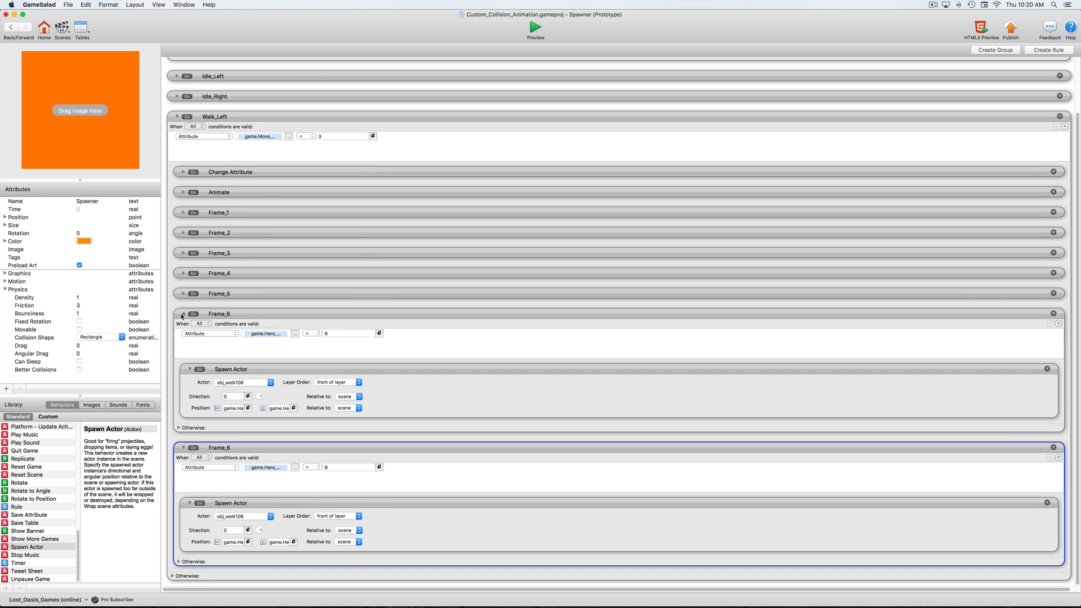
left_click(183, 314)
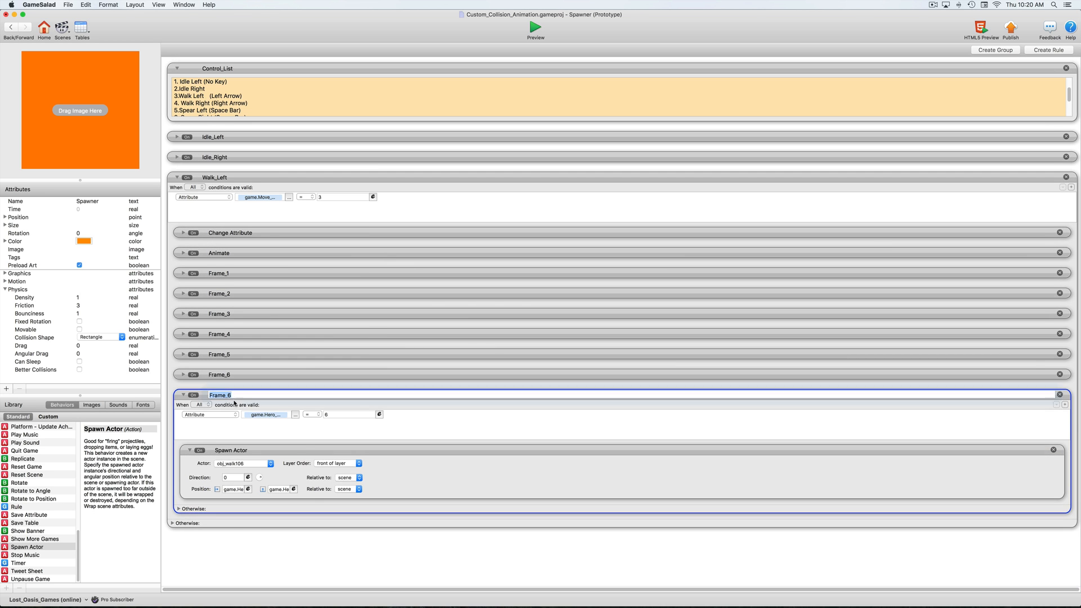
left_click(234, 394)
key("BackSpace")
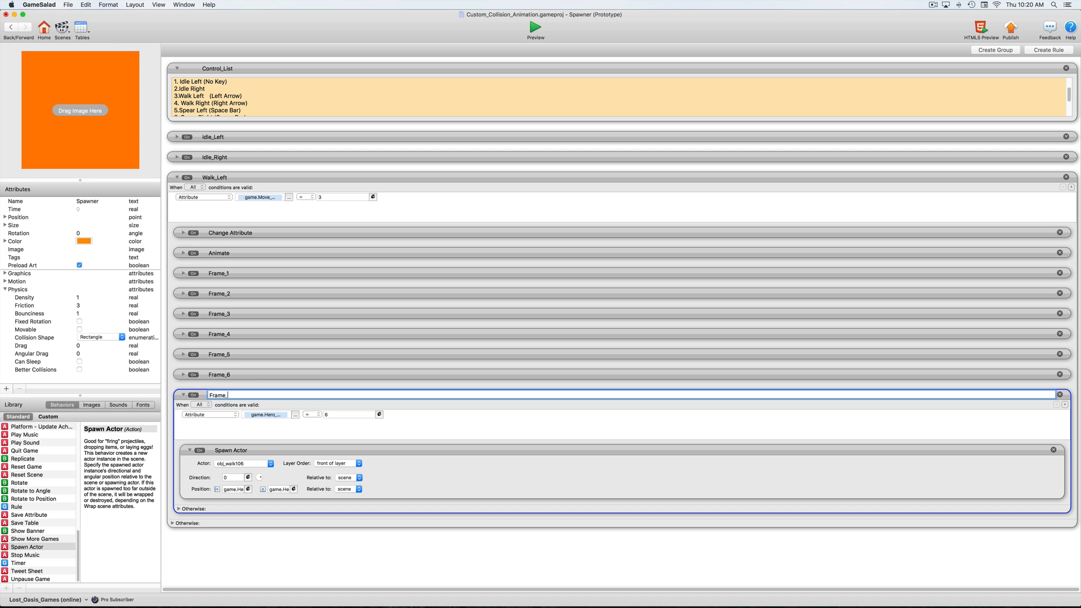
key("Return")
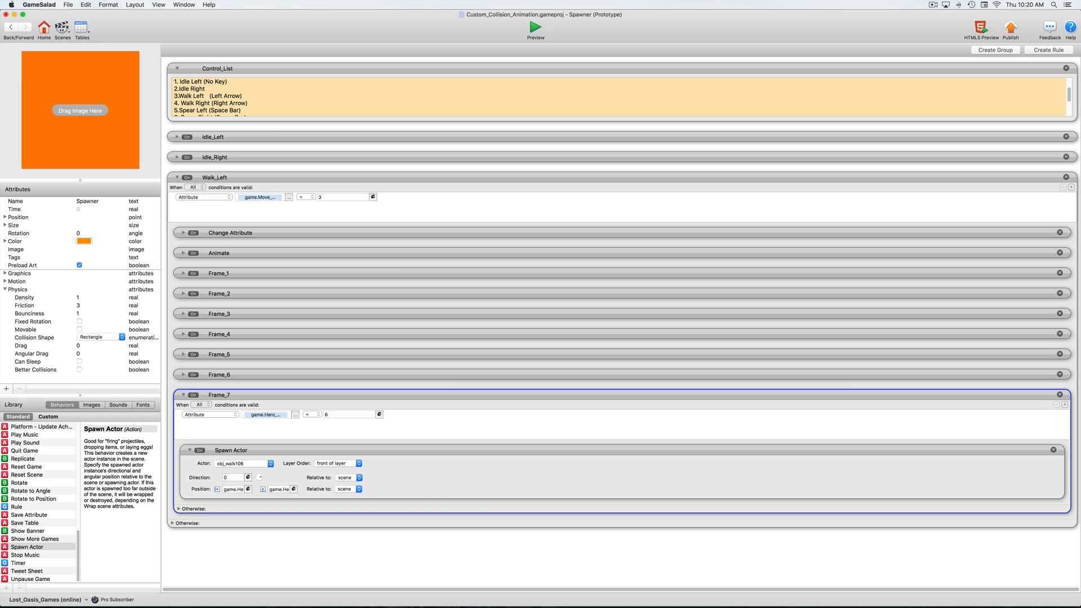
left_click(183, 395)
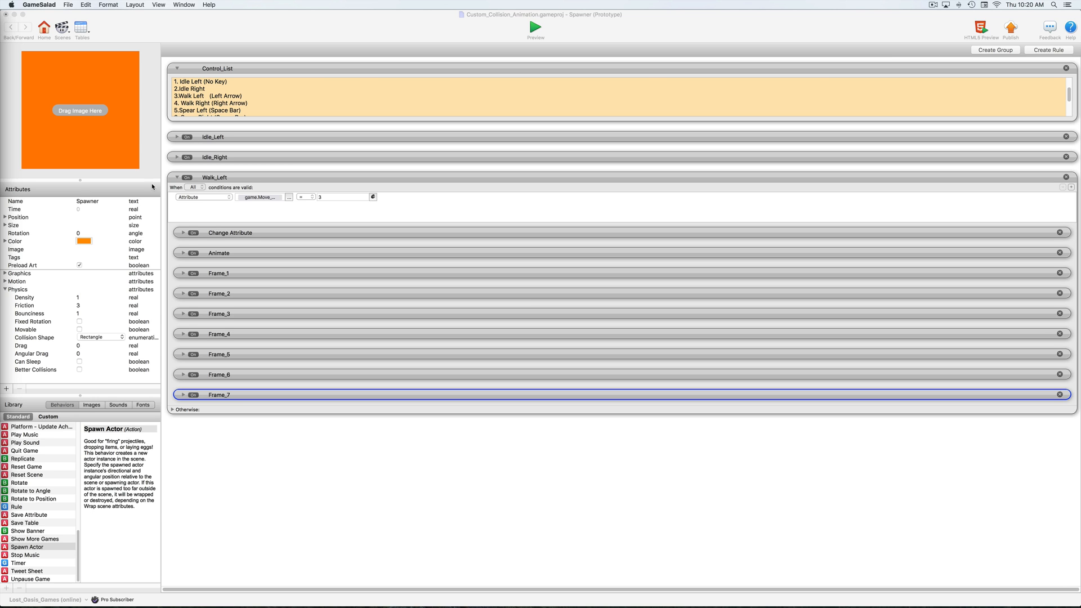
Collapse the Walk_Left rule, duplicate it below the original and rename the copy as Walk_Right.
left_click(176, 178)
left_click(294, 178)
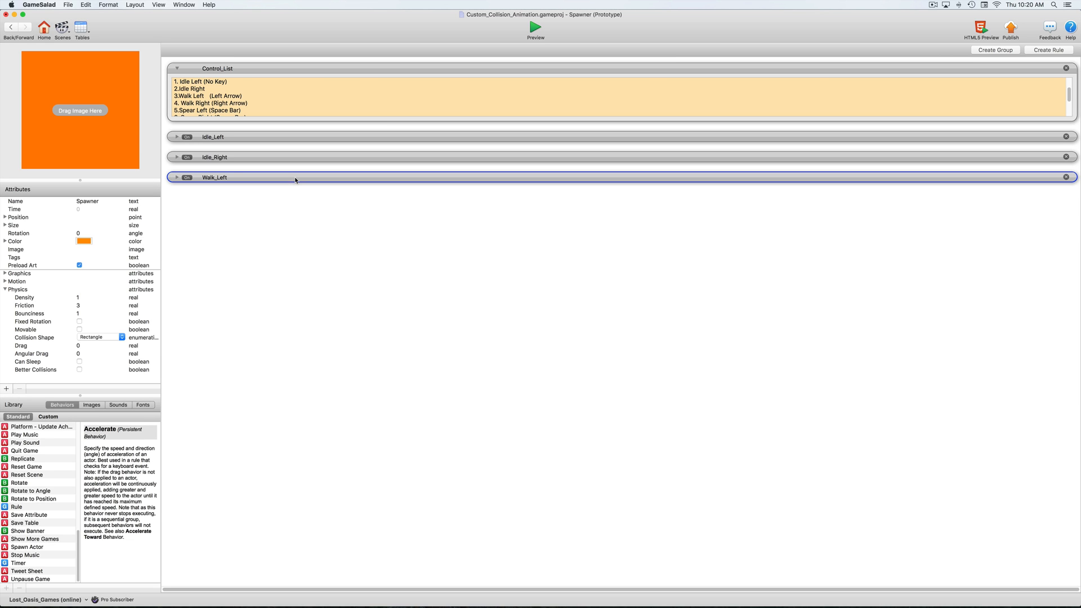
left_click_drag(294, 177, 257, 212)
double_click(232, 198)
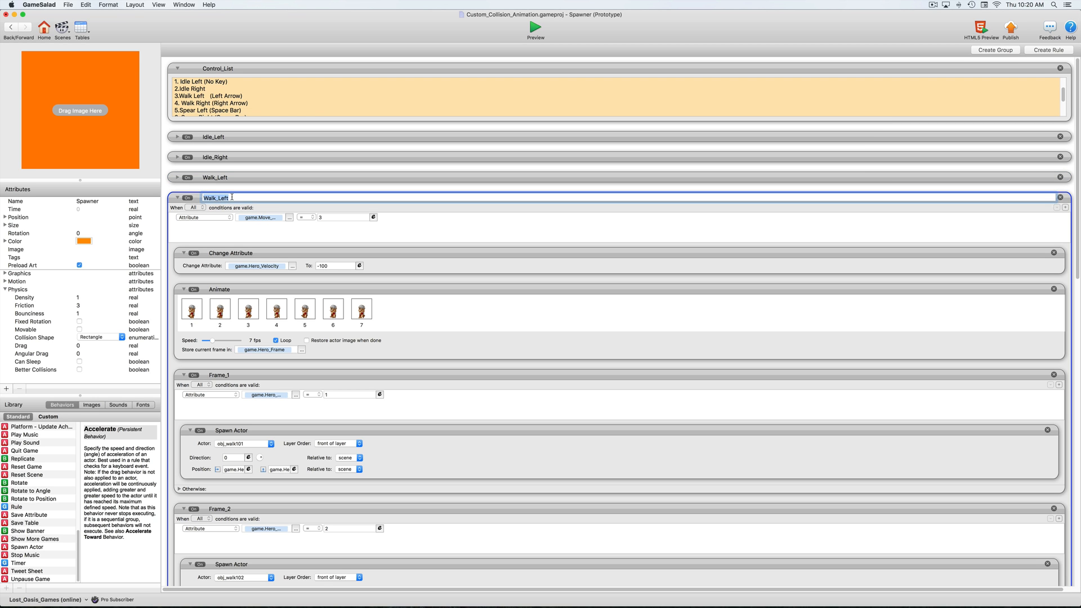
left_click(232, 197)
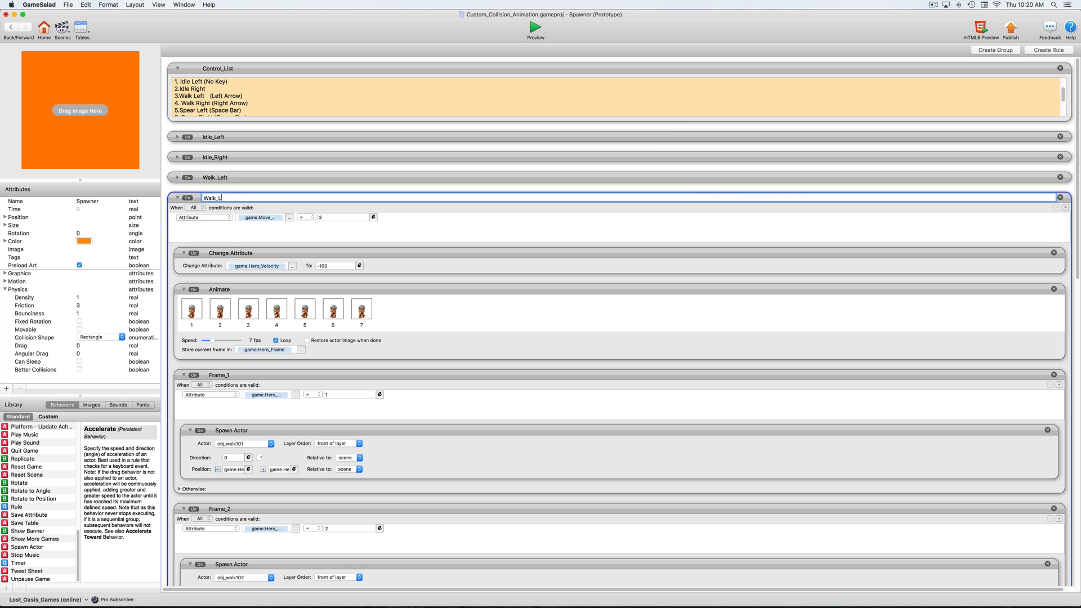
type("Right")
key("Return")
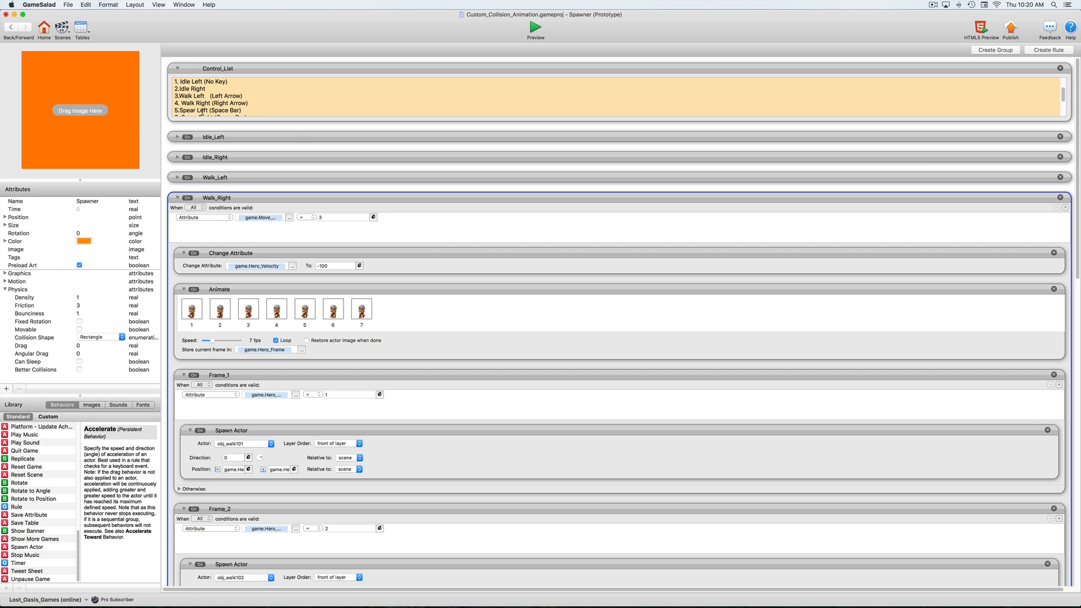
Set the value of Walk_Right's game Move attribute condition to 4.
left_click(320, 217)
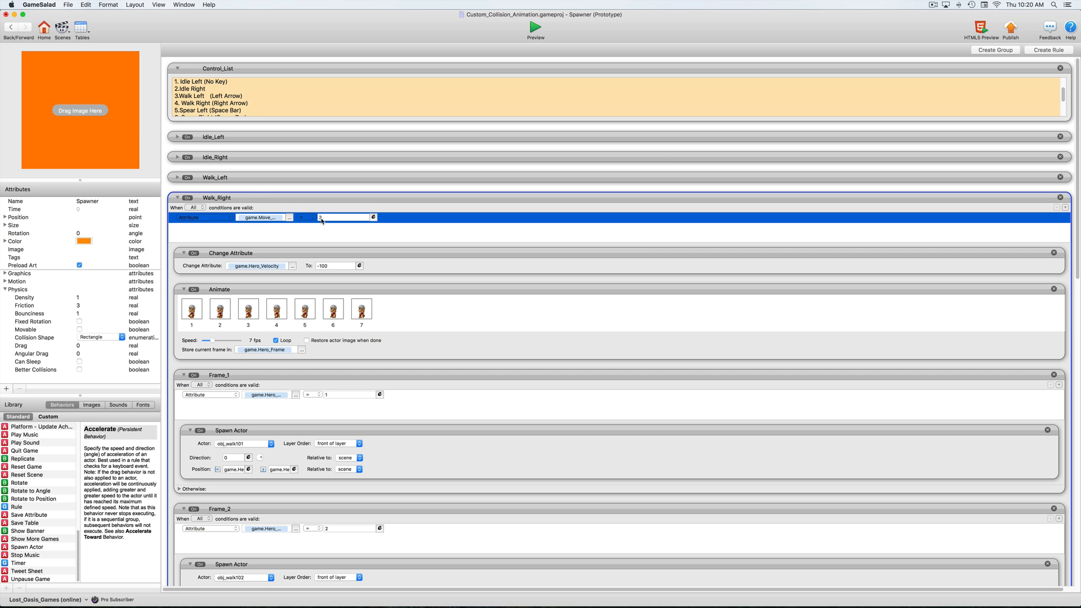
left_click(320, 218)
type("4")
key("Return")
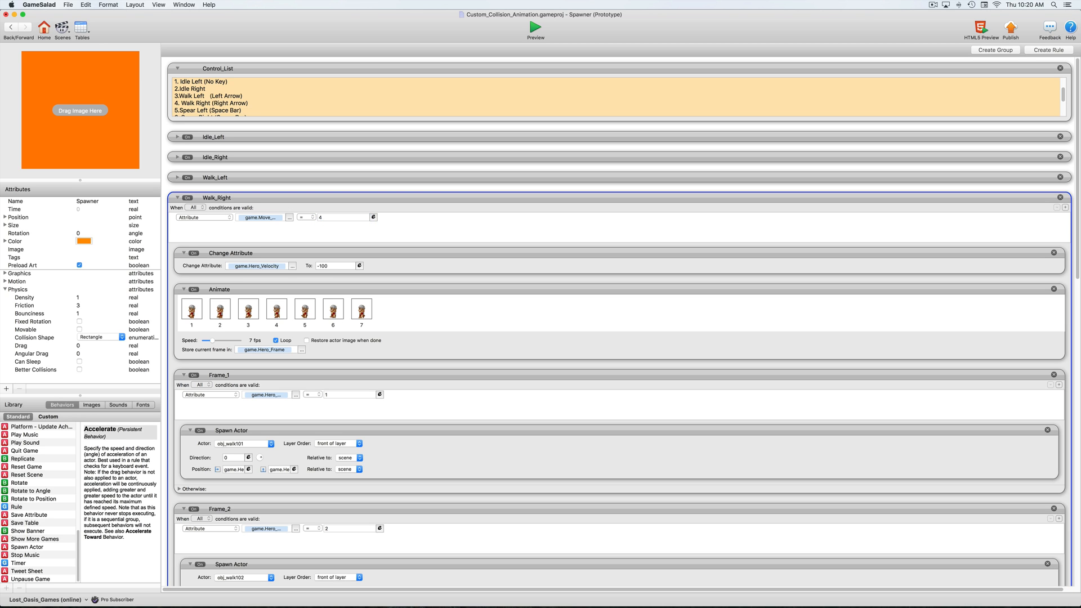
Show the project images in the library and delete all seven images from Walk_Right's Animate behavior.
left_click(91, 404)
scroll(98, 479, "down", 3)
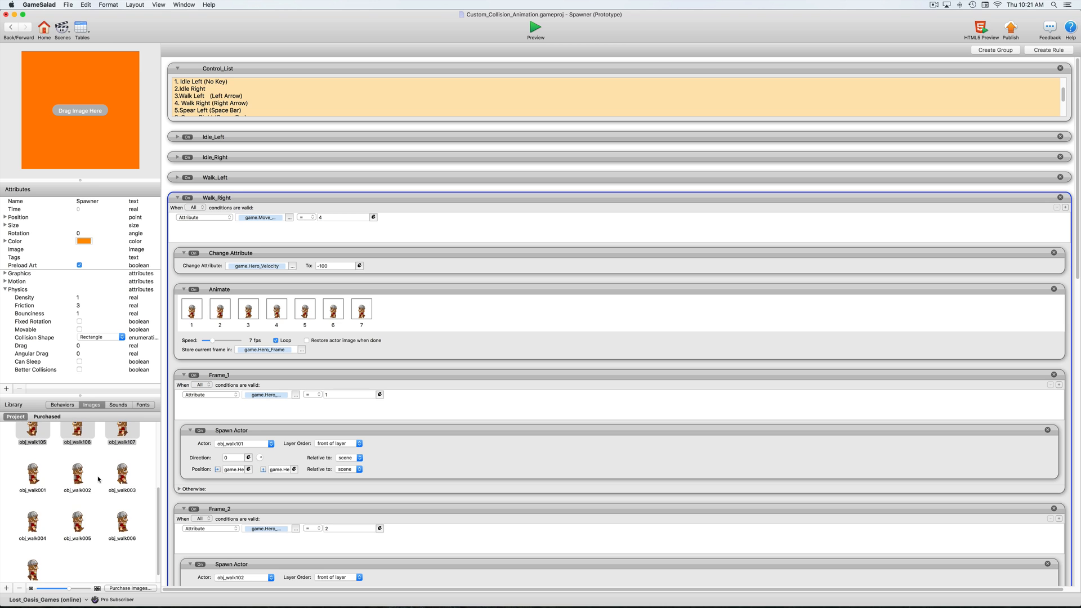
left_click(192, 311)
left_click(226, 310, "shift")
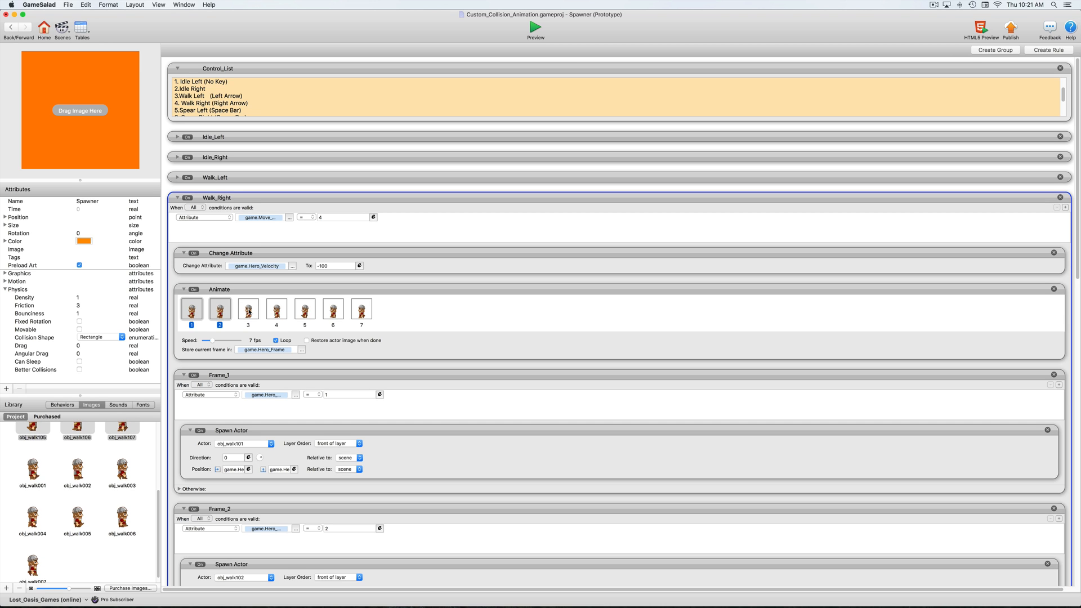
left_click(249, 311, "shift")
left_click(276, 311, "shift")
left_click(304, 310, "shift")
left_click(333, 311, "shift")
left_click(363, 312, "shift")
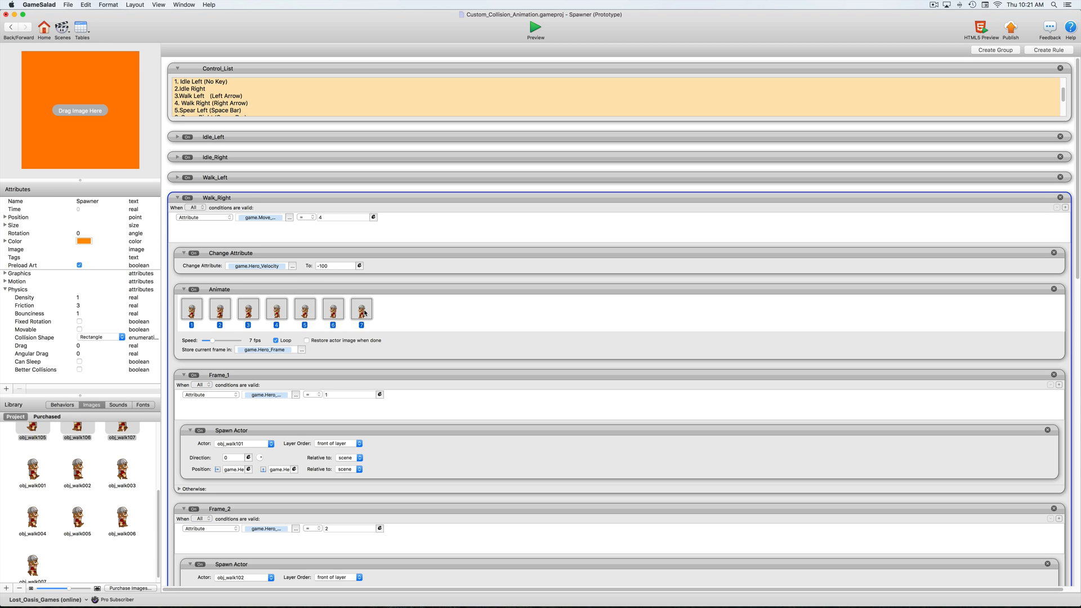
key("Delete")
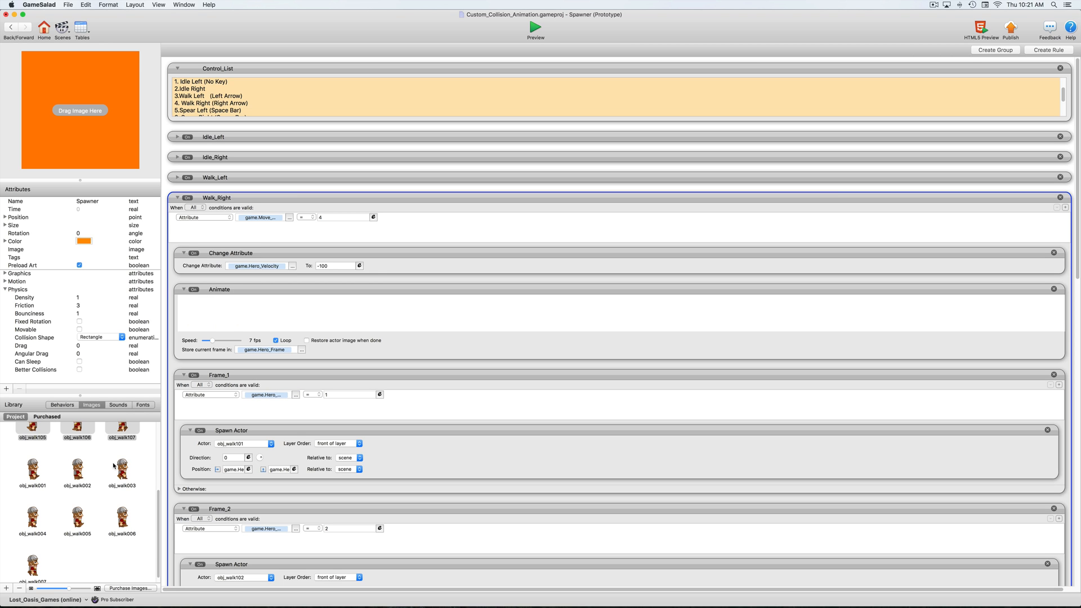
Add the project images obj_walk001 to obj_walk007 to Walk_Right's Animate behavior.
scroll(114, 466, "up", 2)
left_click(35, 505)
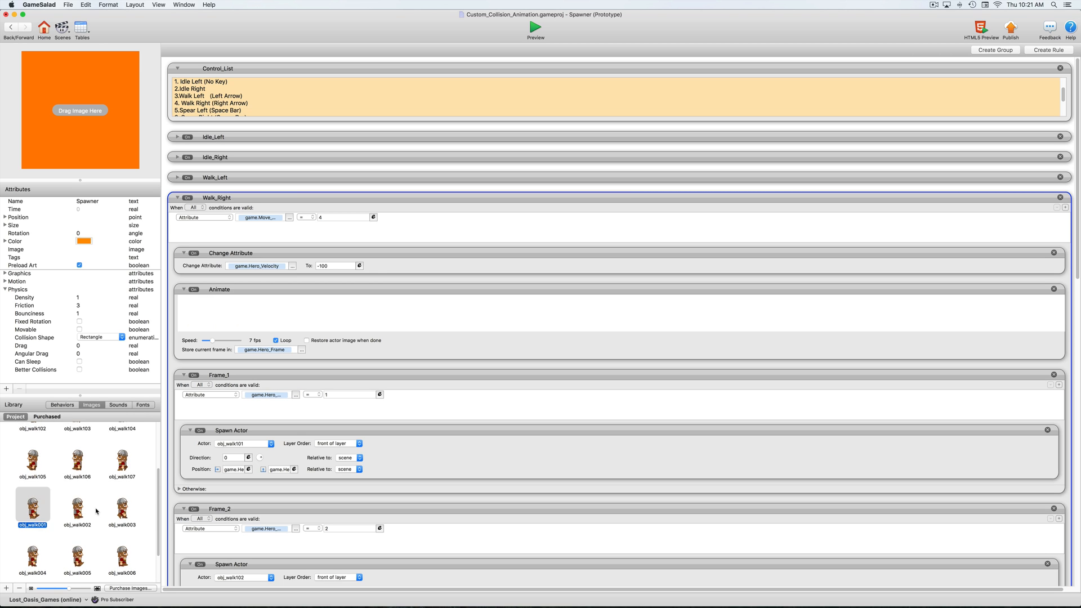
scroll(28, 540, "down", 2)
left_click(22, 570, "shift")
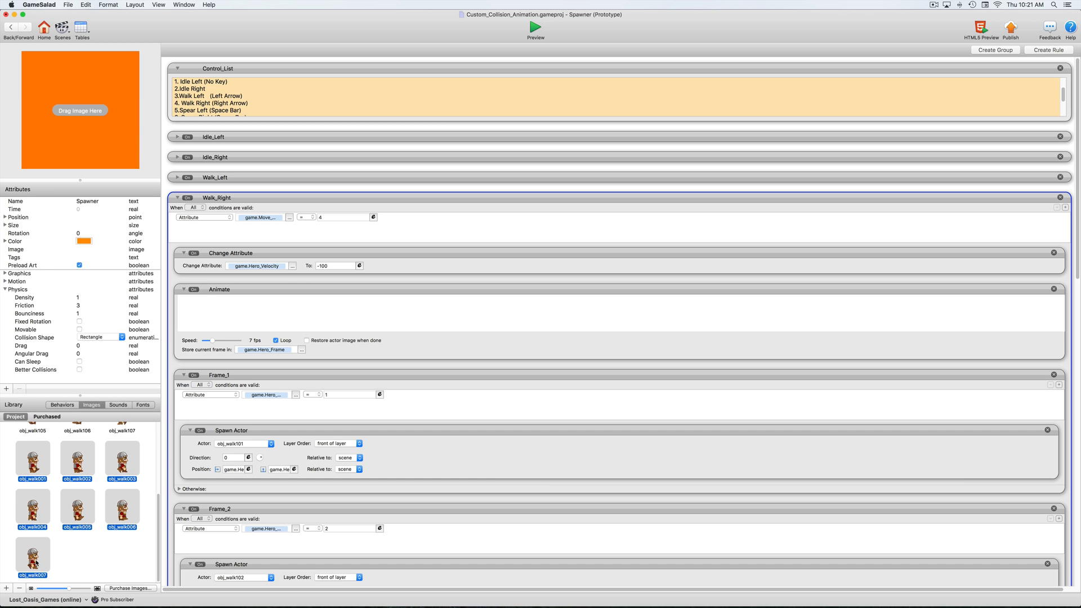
left_click_drag(34, 559, 304, 315)
left_click(565, 194)
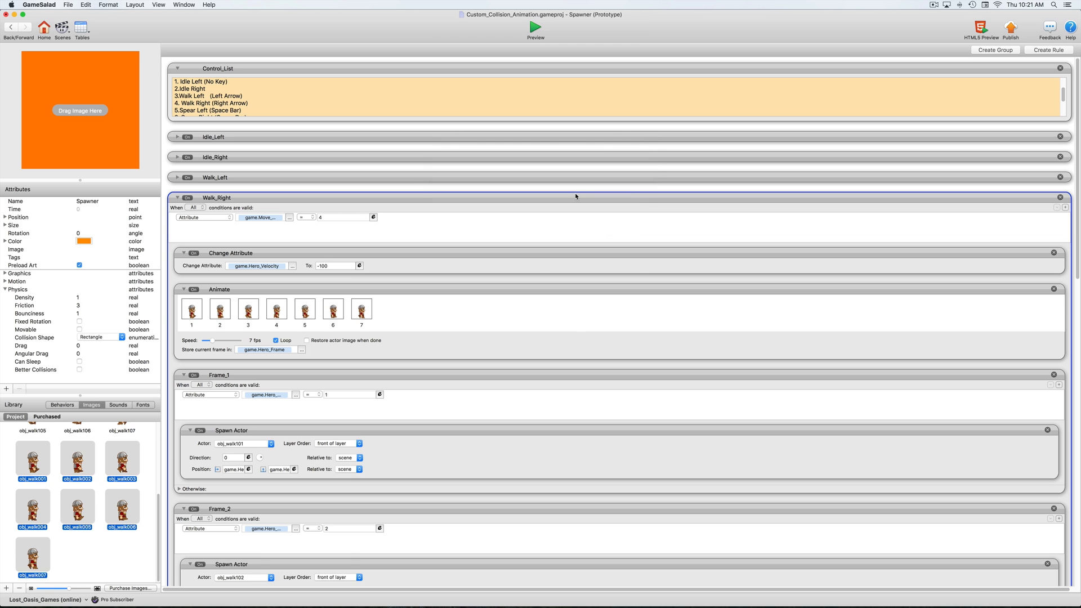
Set game.Hero_Velocity to 100 in Walk_Right's Change Attribute behavior.
scroll(293, 288, "down", 1)
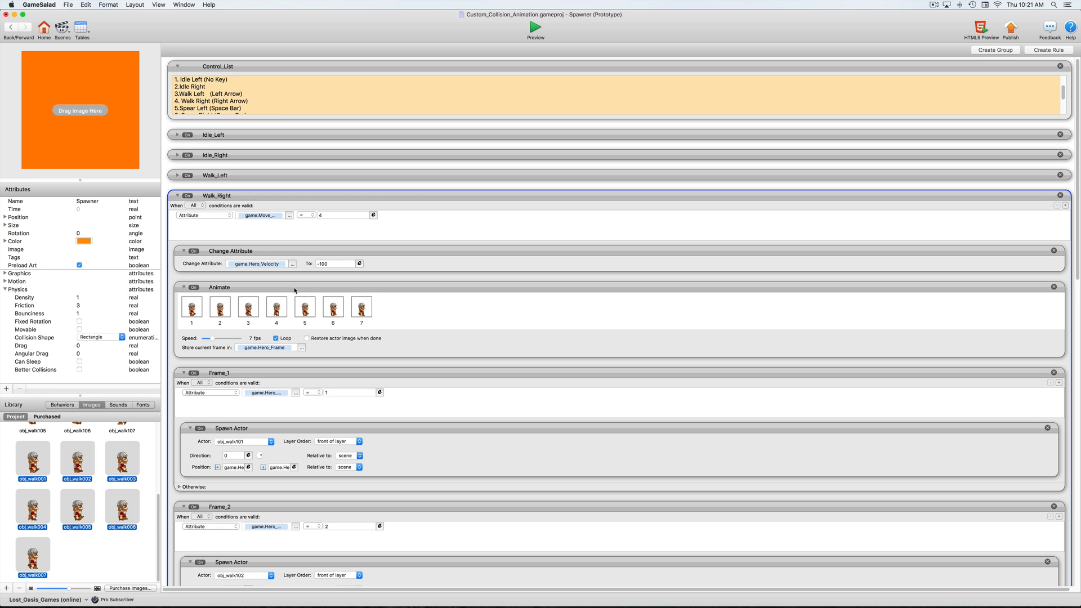
left_click(327, 264)
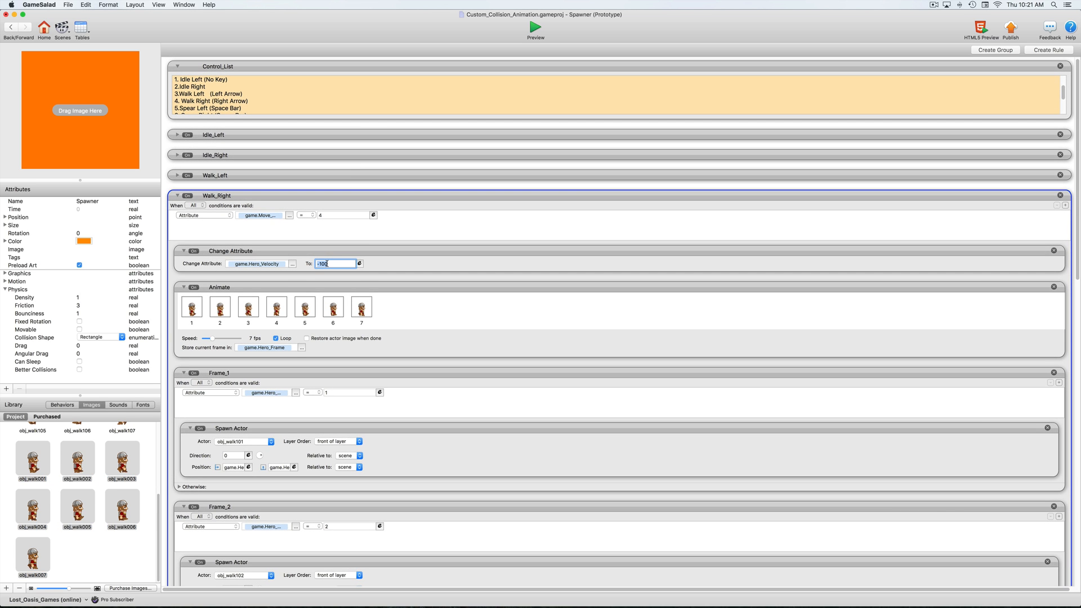
type("100")
key("Return")
Set the spawned actors in Walk_Right's Frame_1 and Frame_2 to obj_walk001 and obj_walk002, and collapse both rules.
scroll(483, 341, "down", 3)
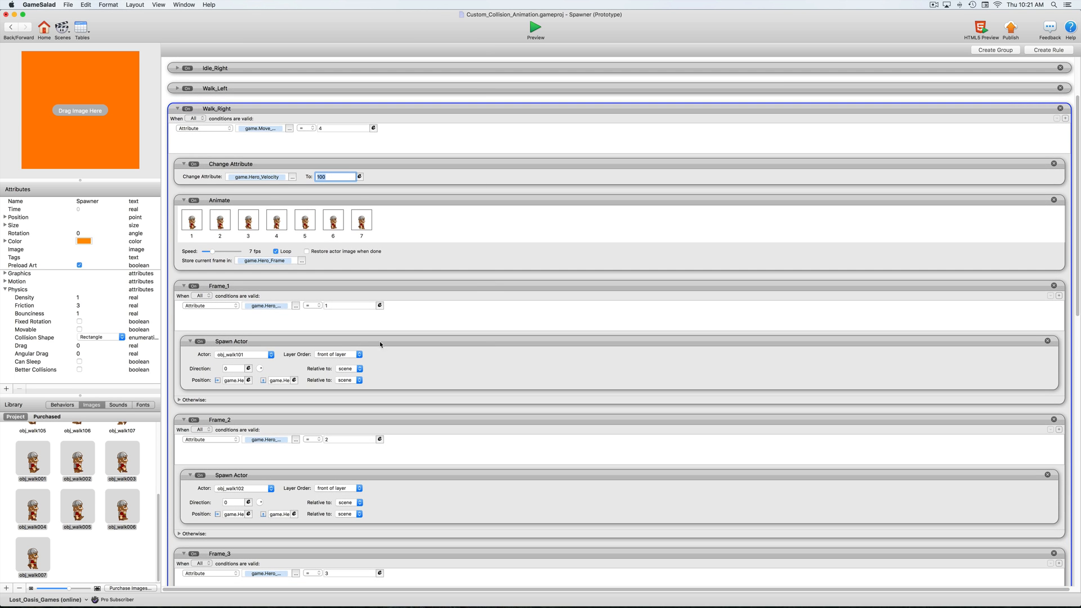
scroll(348, 381, "down", 3)
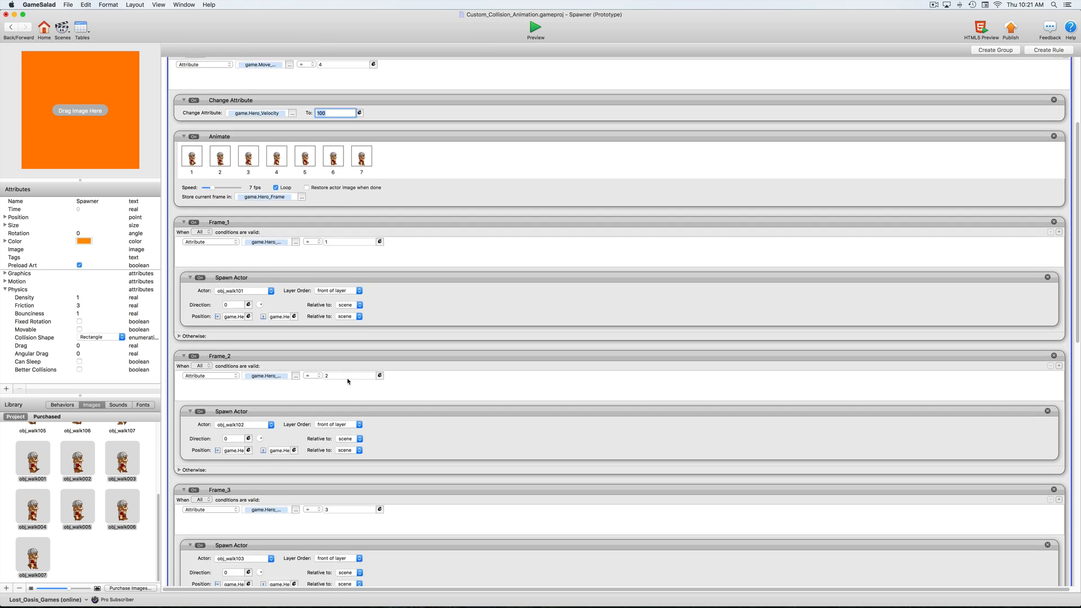
left_click(256, 264)
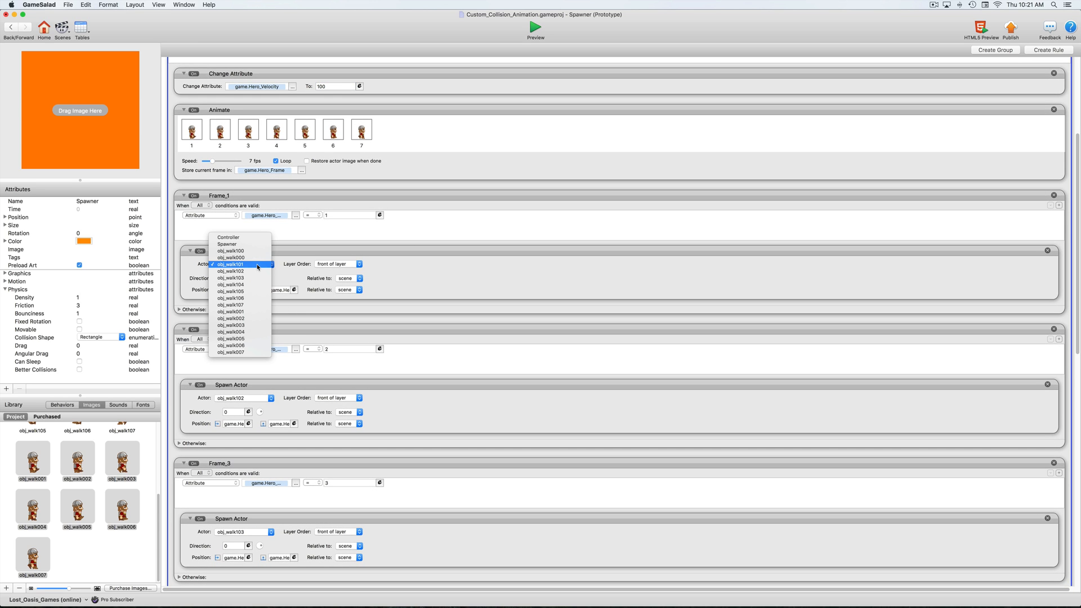
left_click(251, 312)
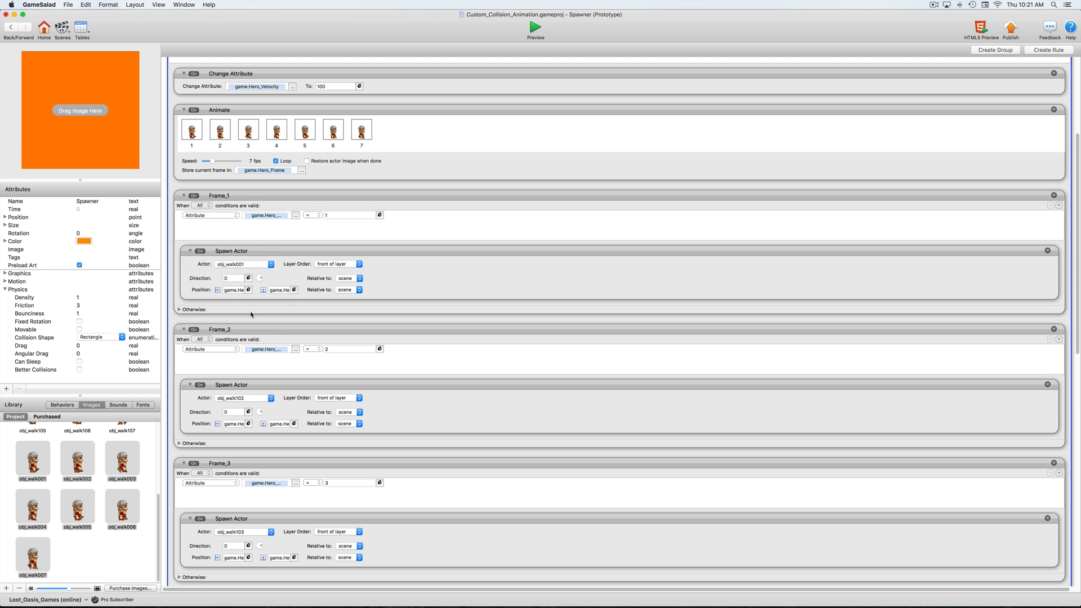
left_click(257, 398)
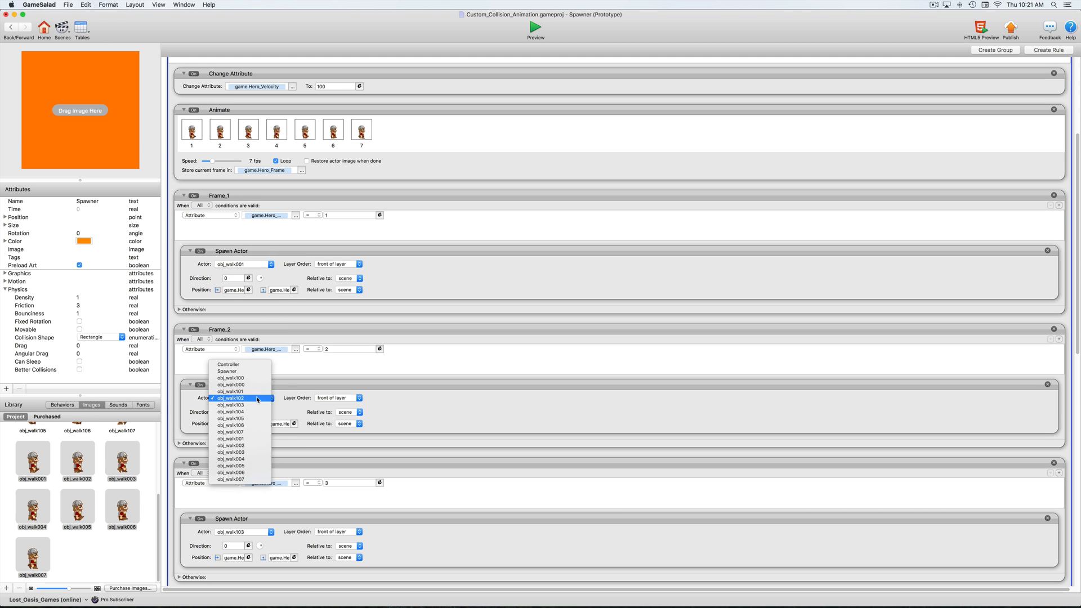
left_click(257, 445)
scroll(357, 400, "down", 2)
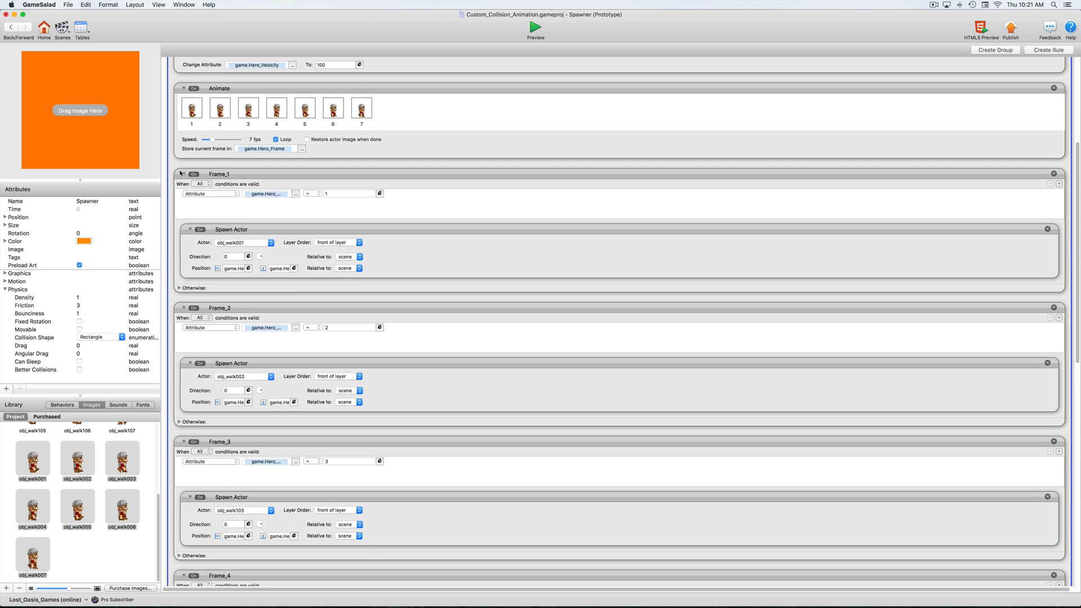
left_click(183, 175)
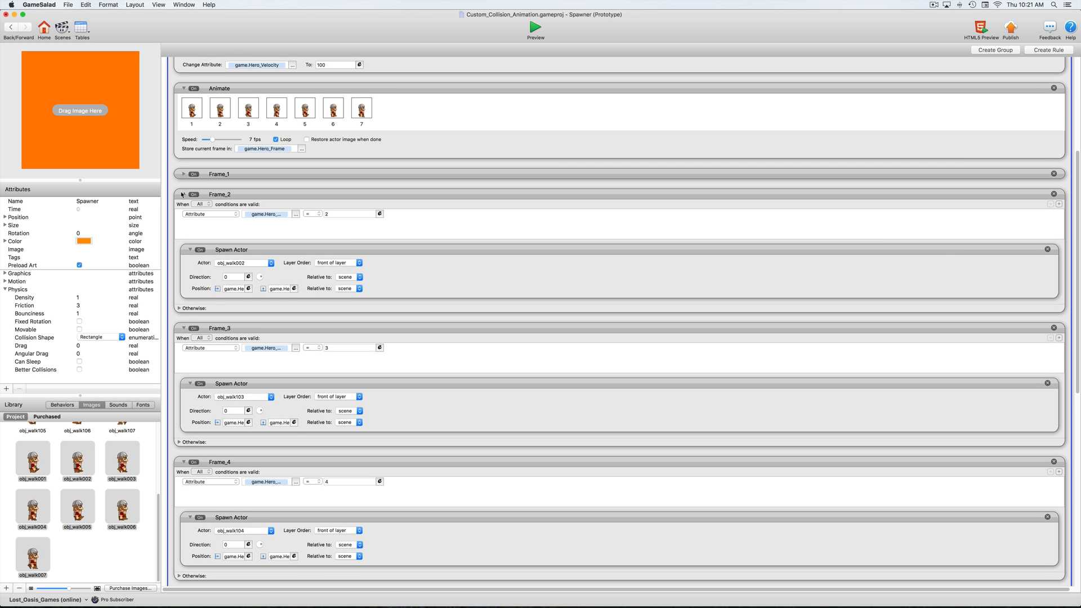
left_click(183, 194)
Set the spawned actors in Walk_Right's Frame_3 and Frame_4 to obj_walk003 and obj_walk004, collapsing each rule.
left_click(258, 284)
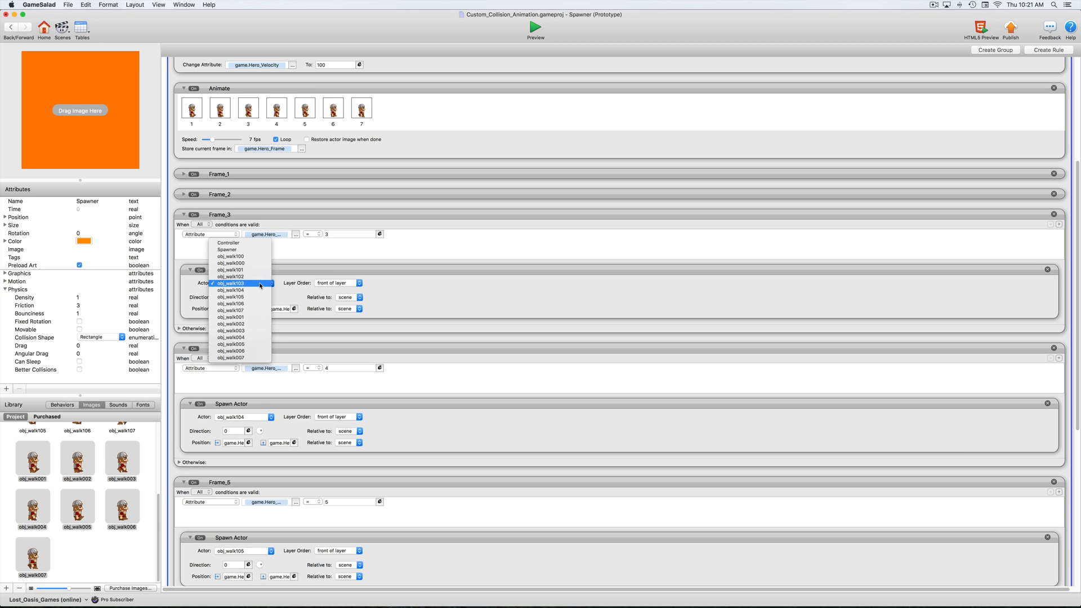
left_click(207, 245)
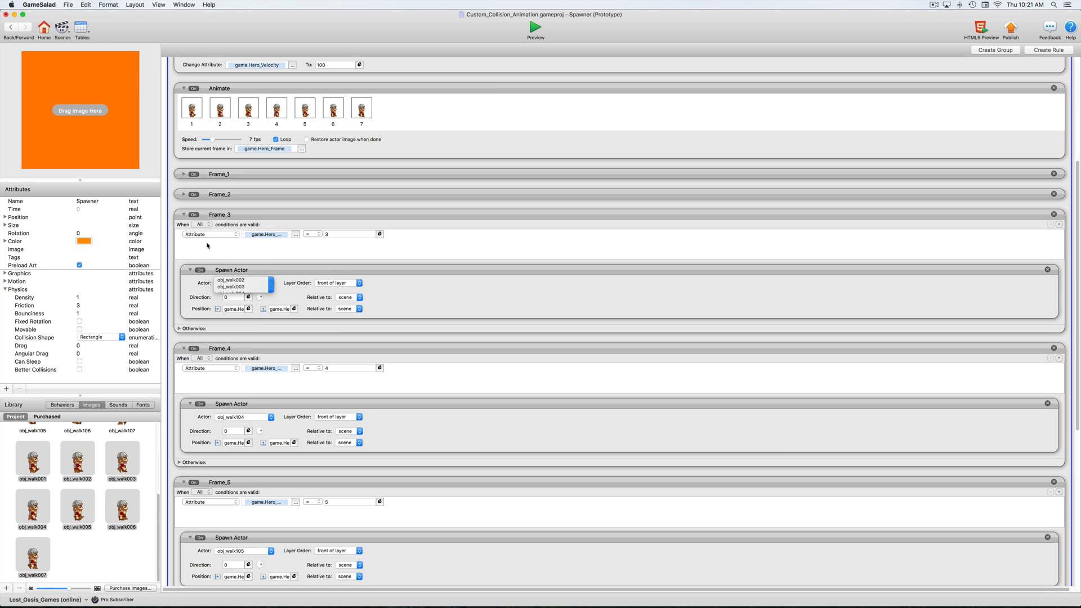
left_click(184, 215)
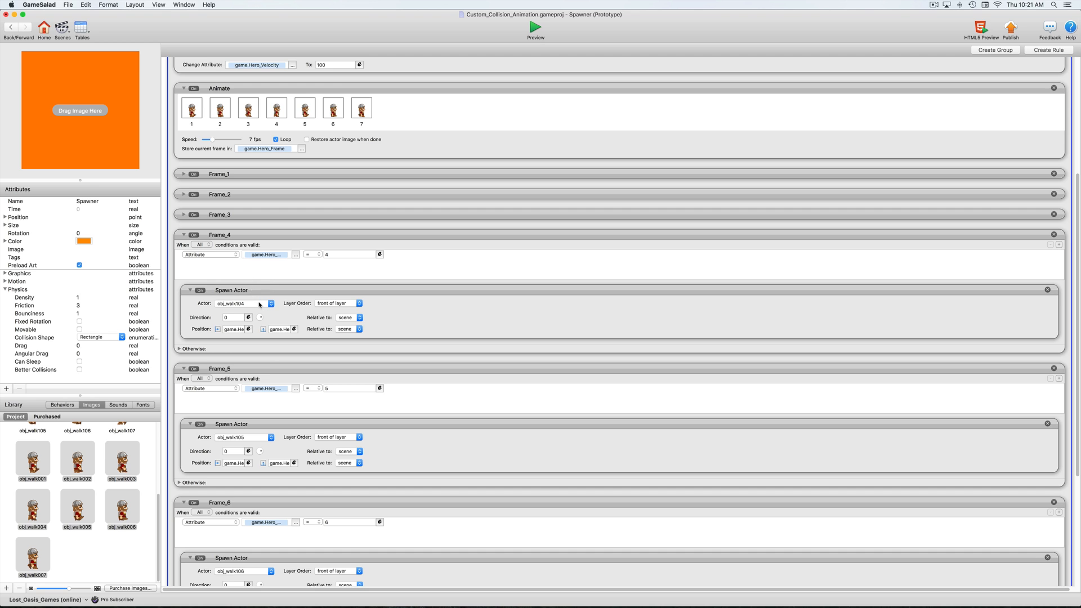
left_click(260, 305)
left_click(240, 349)
left_click(183, 235)
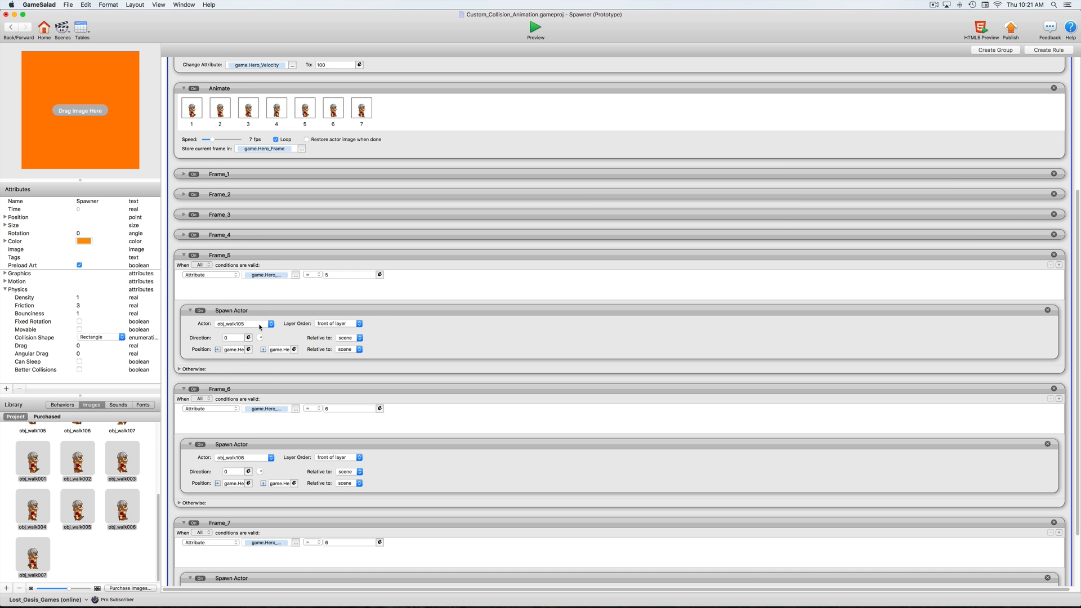
Set the spawned actors in Walk_Right's Frame_5 and Frame_6 to obj_walk005 and obj_walk006, collapsing each rule.
left_click(259, 325)
left_click(239, 373)
left_click(183, 255)
left_click(243, 382)
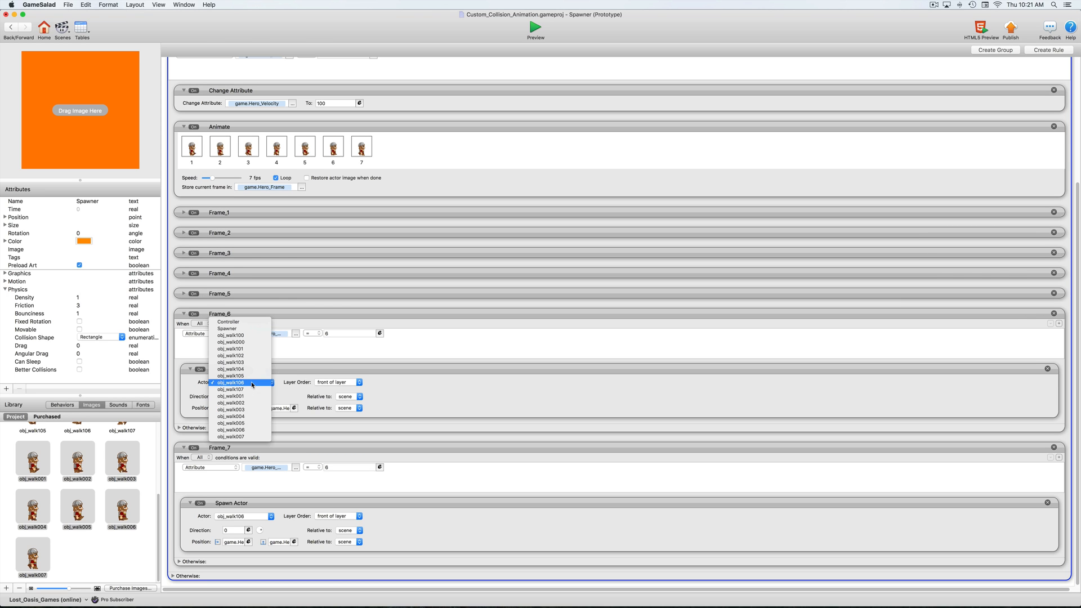
left_click(239, 431)
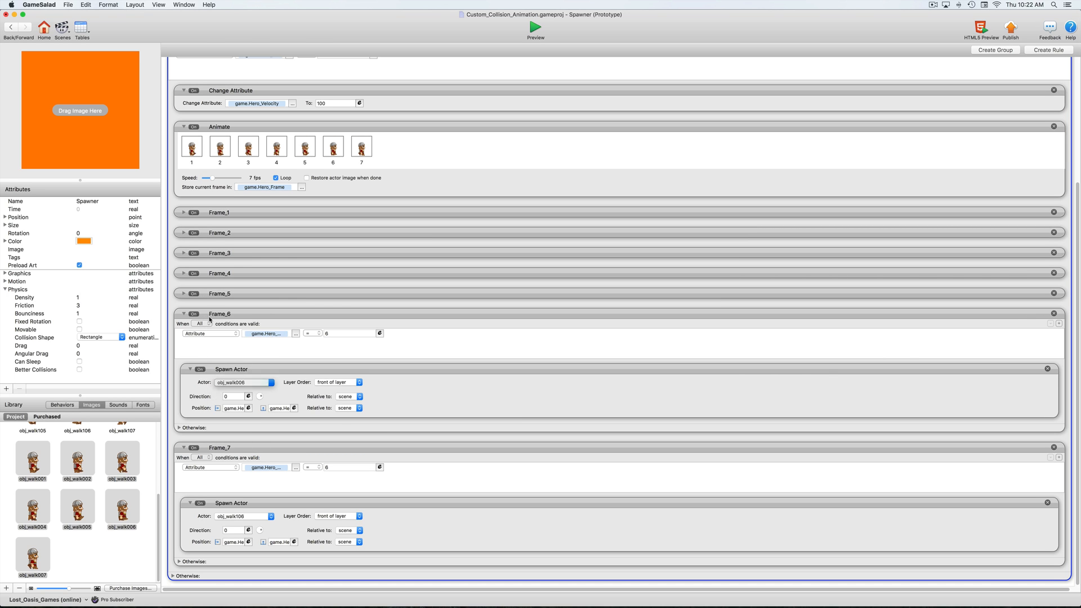
left_click(183, 314)
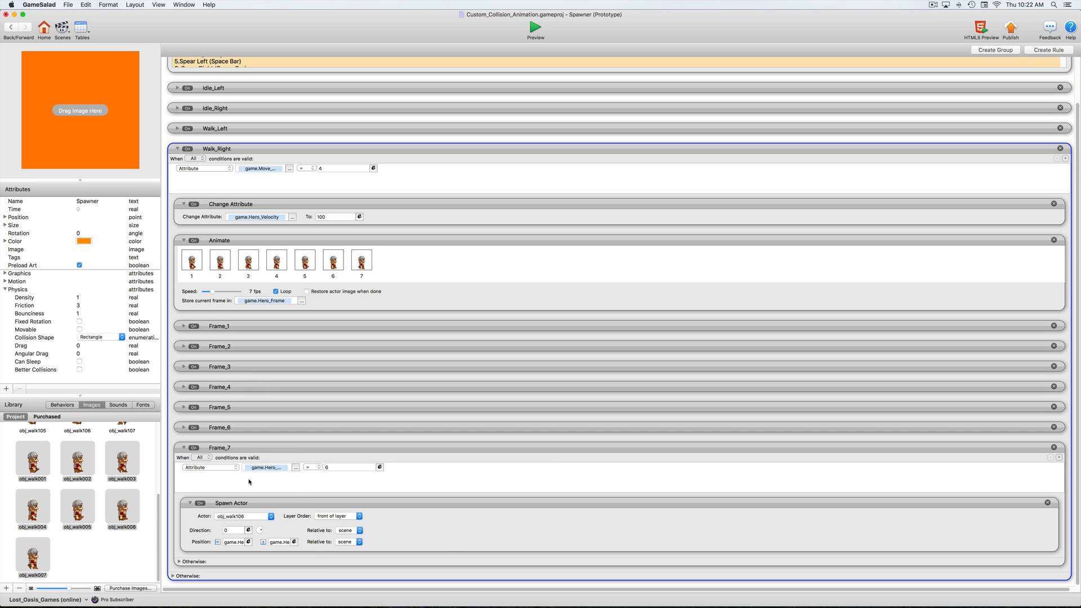
Set the spawned actor in Walk_Right's Frame_7 to obj_walk007 and collapse the rule.
left_click(256, 517)
left_click(252, 570)
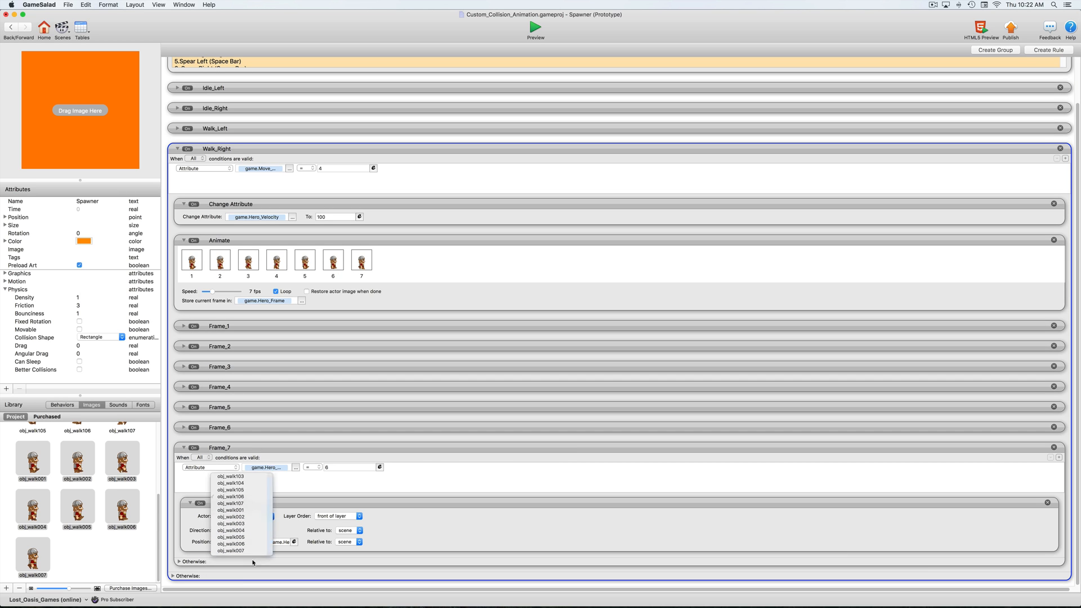
left_click(183, 447)
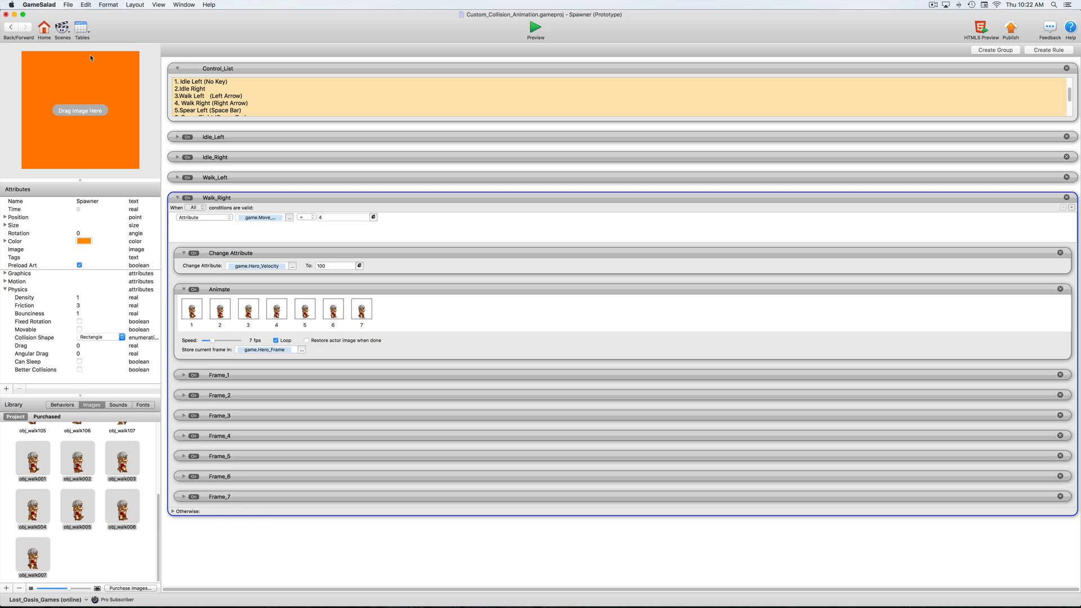
Save the project and collapse the Walk_Right rule in the Spawner actor.
left_click(67, 4)
left_click(75, 52)
left_click(178, 197)
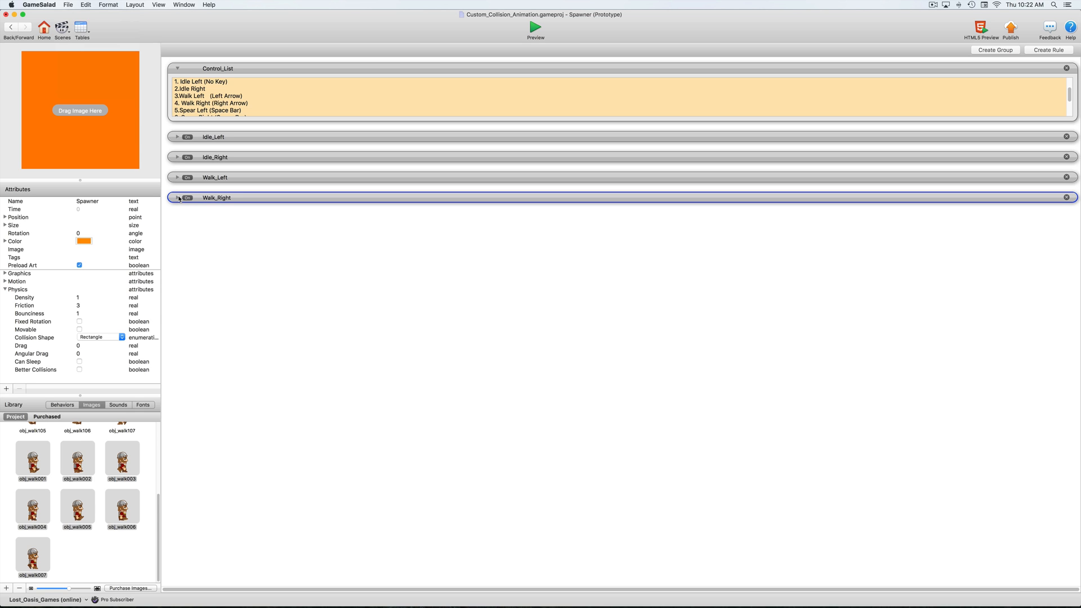
left_click(200, 224)
Import Souza_RPG_castle_BG_v2.png from the Background folder inside Animate_Collide into the project's image library.
left_click(11, 28)
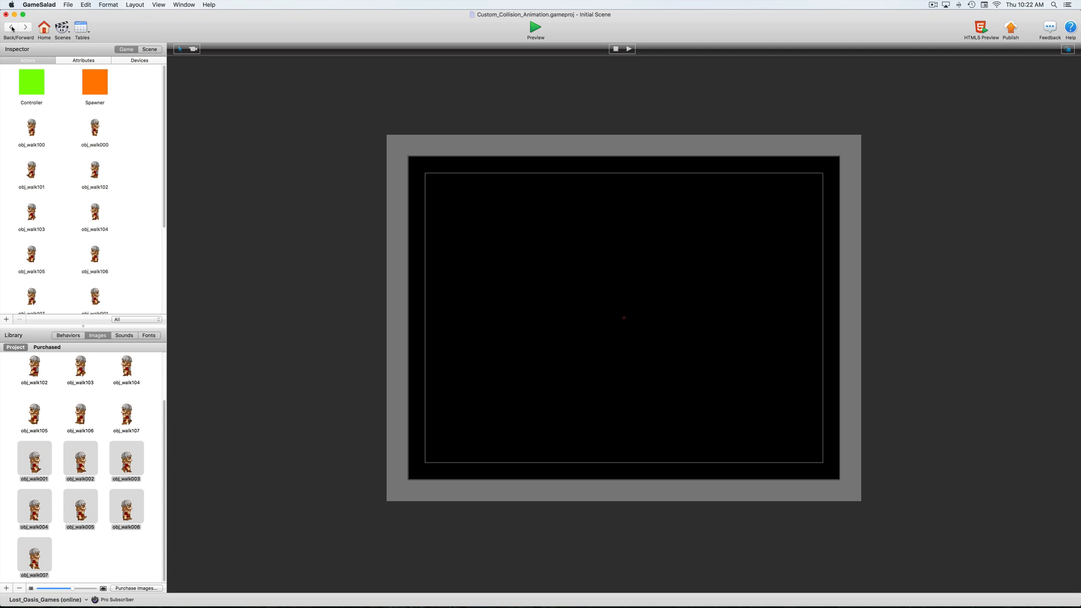
left_click(127, 564)
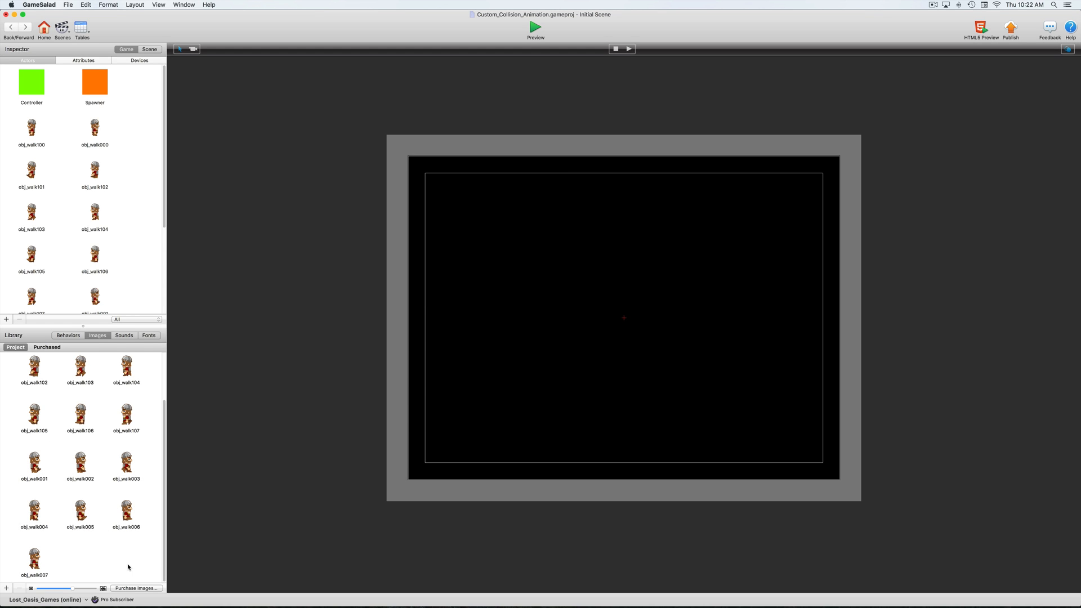
left_click(8, 588)
left_click(538, 95)
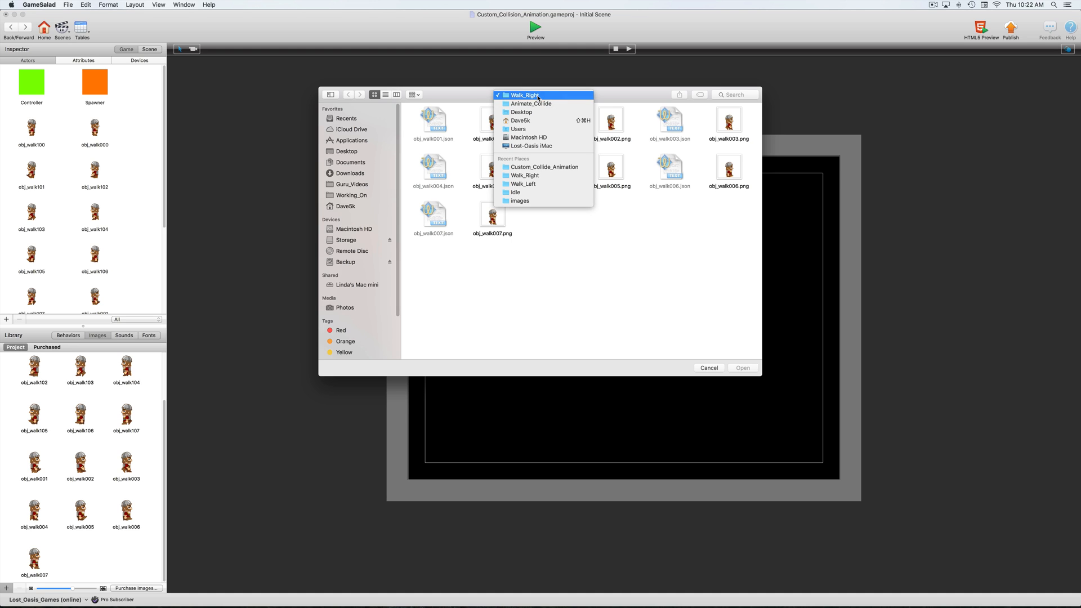
left_click(538, 104)
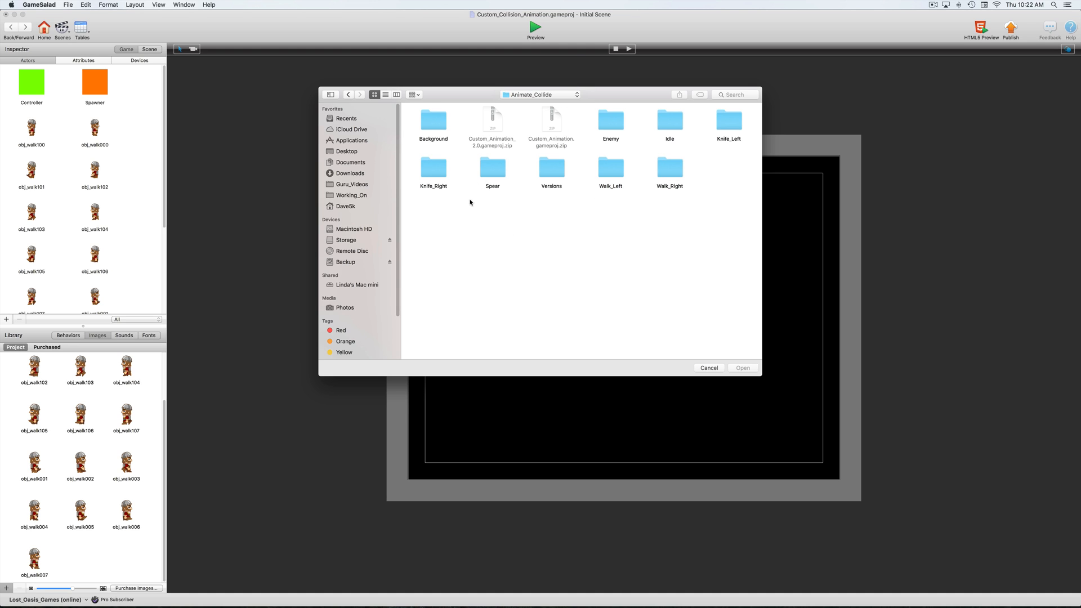
double_click(434, 121)
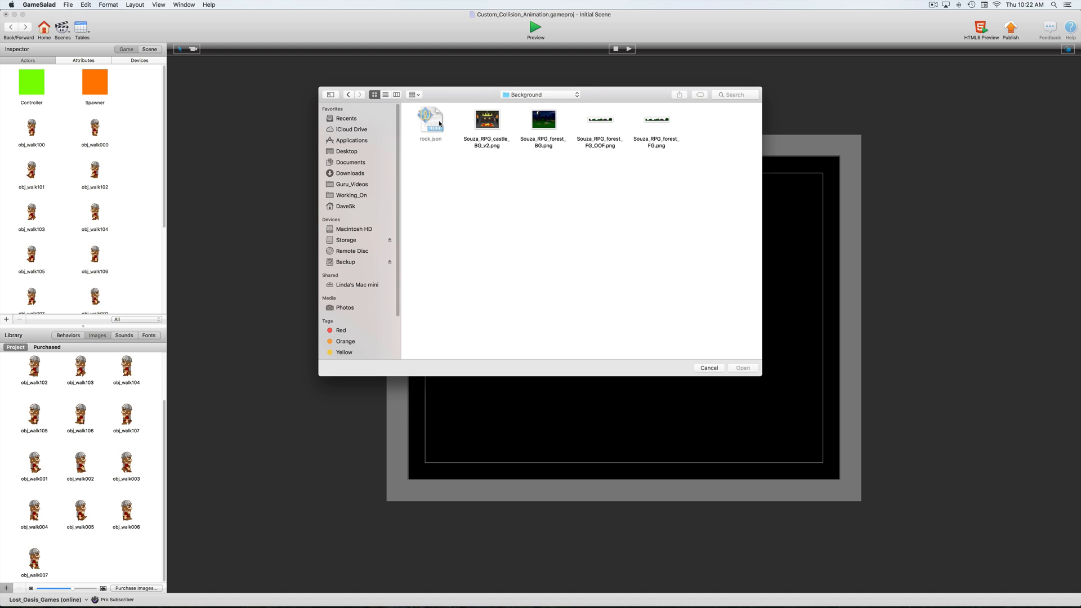
left_click(488, 125)
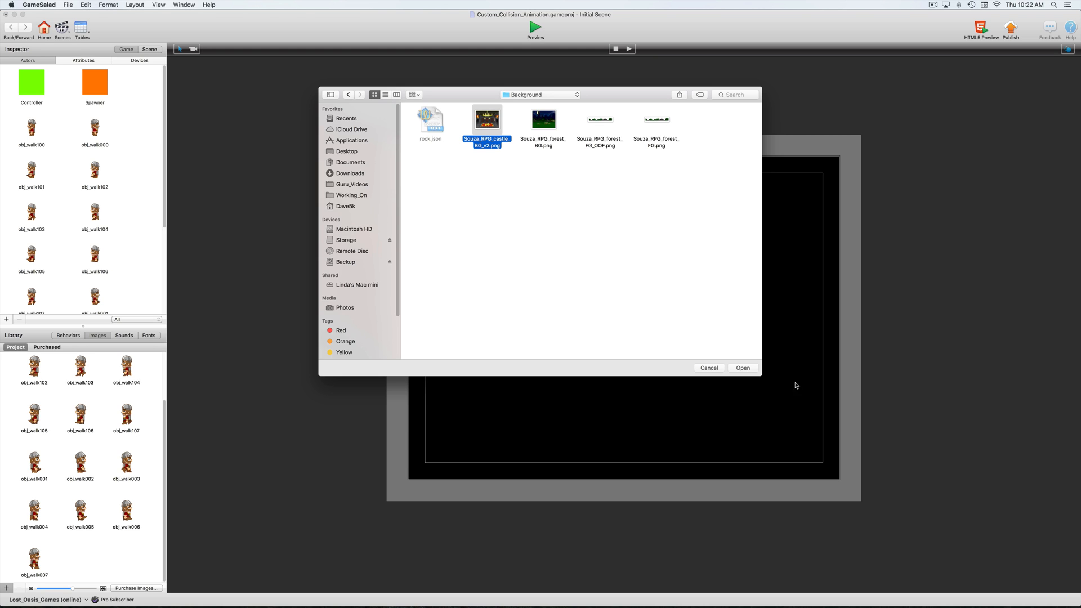
left_click(743, 368)
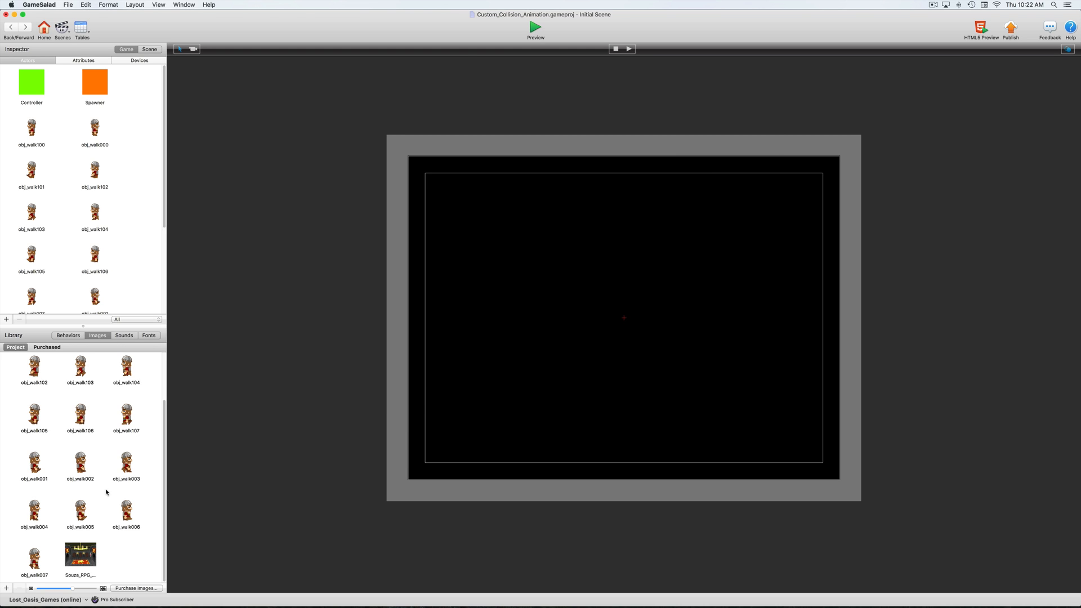
Create an actor from the imported castle image and turn off its Movable physics attribute.
left_click_drag(81, 551, 146, 79)
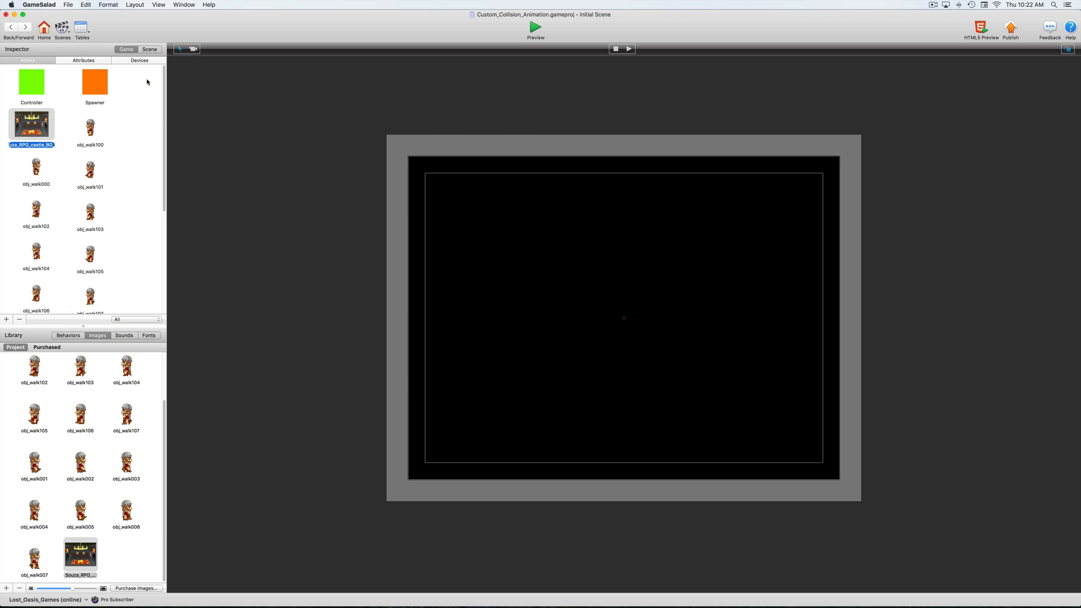
double_click(38, 133)
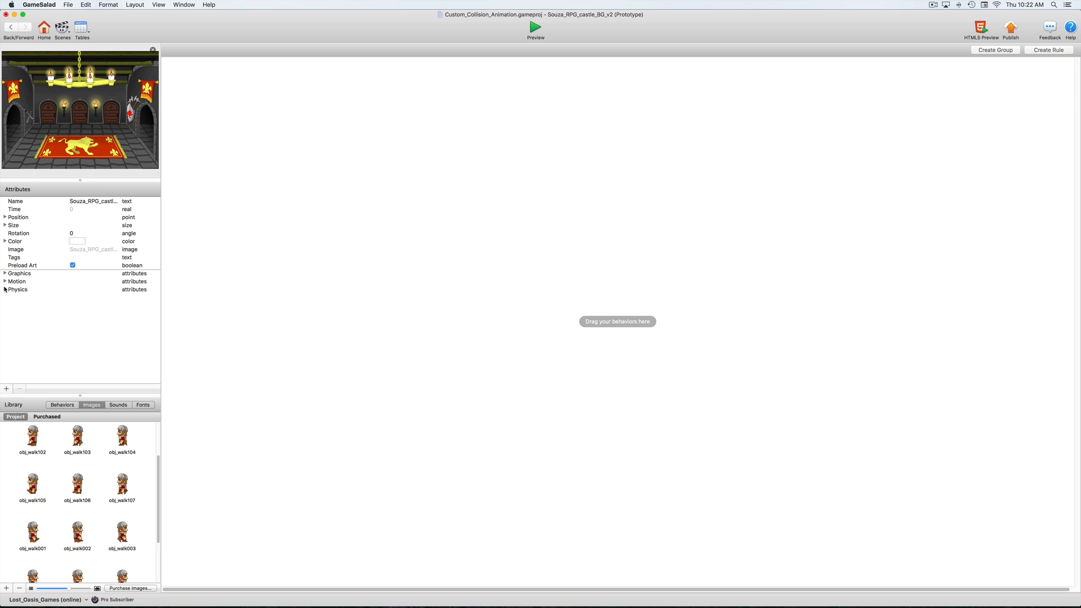
left_click(4, 290)
left_click(79, 330)
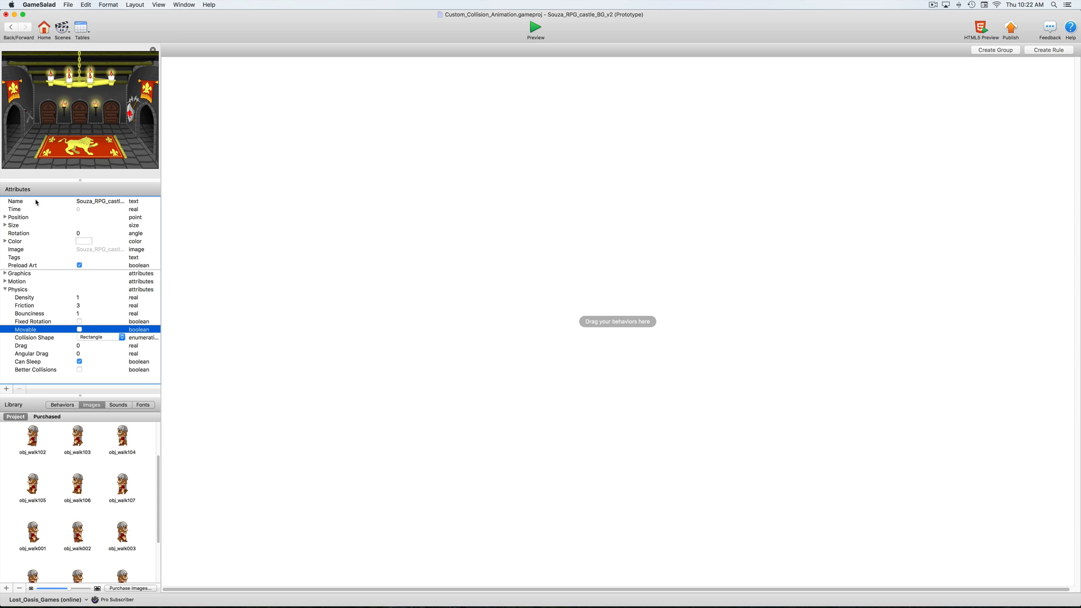
left_click(10, 28)
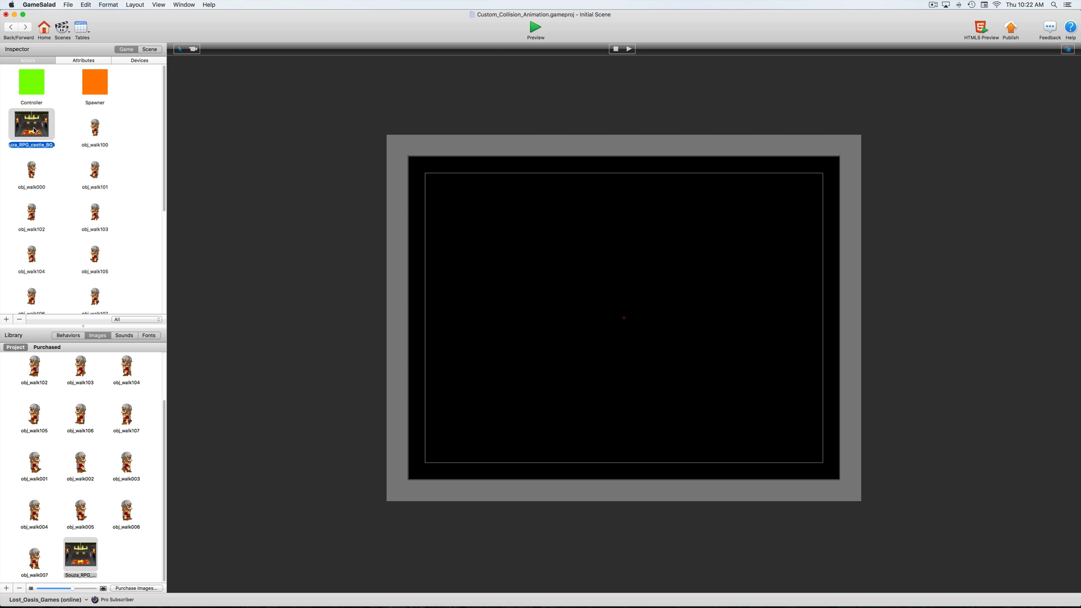
Place the castle background actor in the Initial Scene and align it to fill the scene area.
left_click_drag(34, 130, 613, 309)
left_click_drag(560, 351, 571, 360)
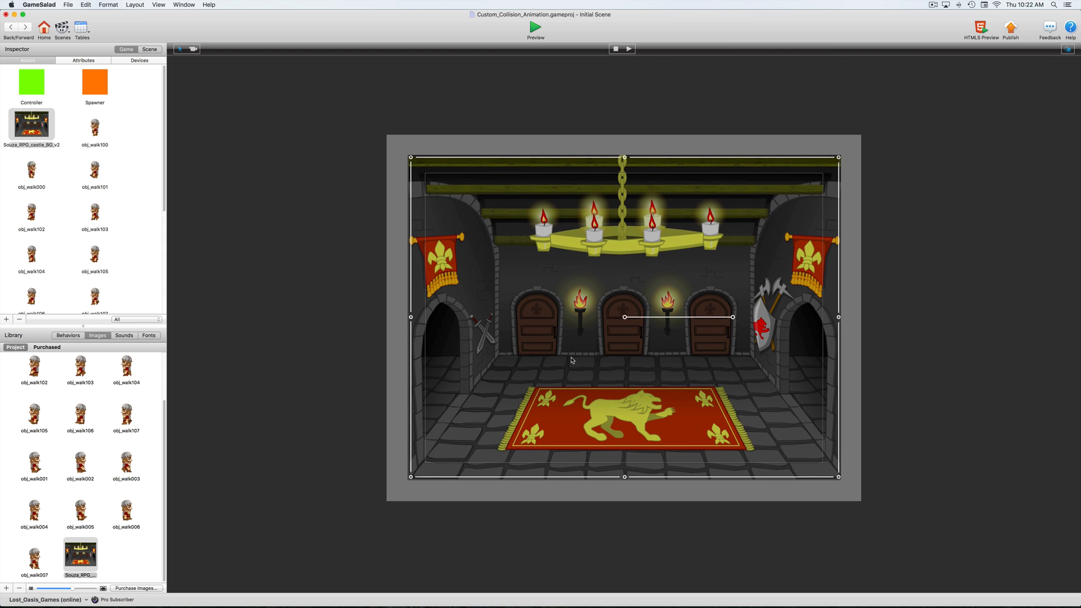
left_click(400, 349)
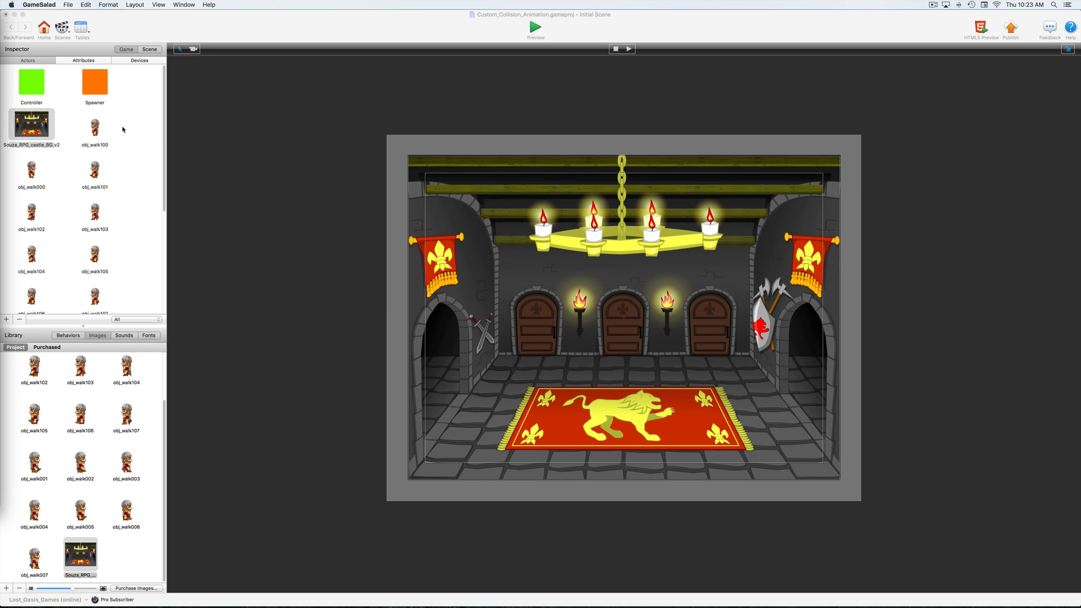
Move the castle background actor from the Overlay layer to the Background layer and select the Hero layer.
left_click(150, 49)
left_click(140, 61)
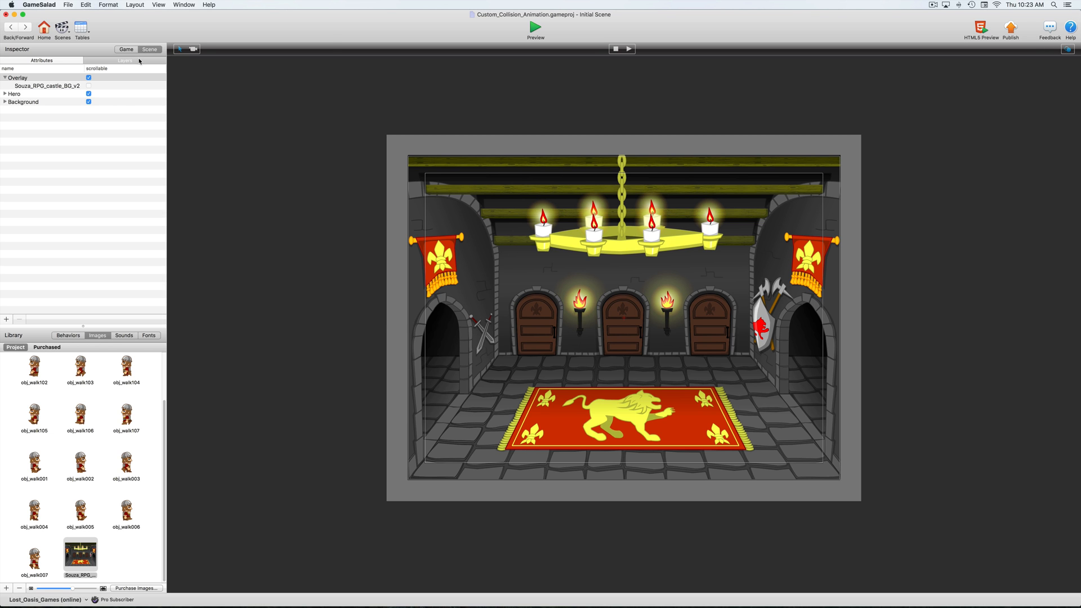
mouse_move(15, 89)
left_mouse_down()
mouse_move(36, 91)
mouse_move(24, 101)
left_mouse_up()
left_click(5, 94)
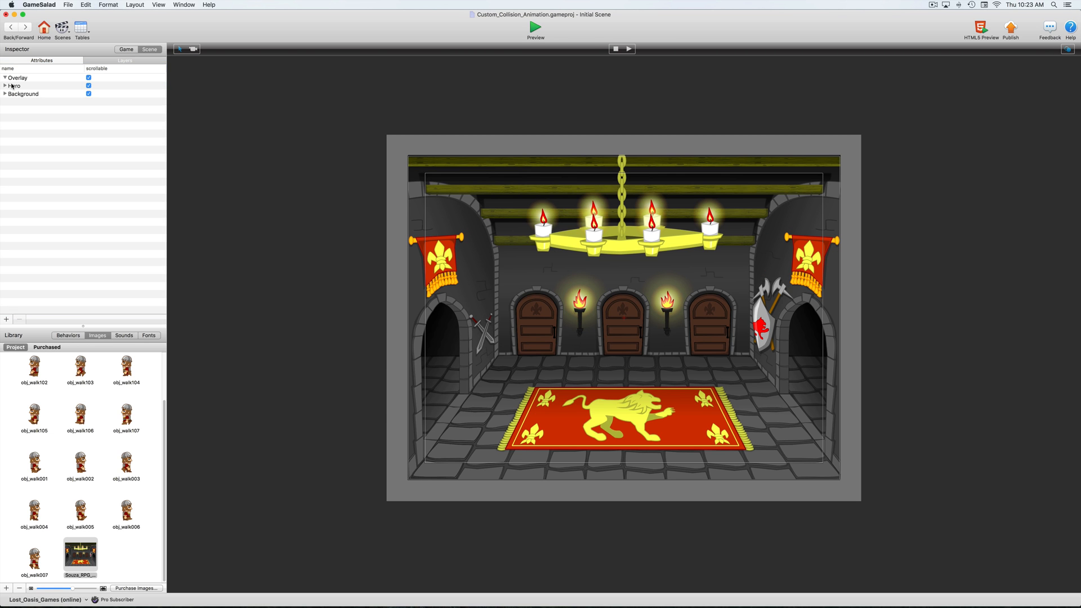
left_click(12, 86)
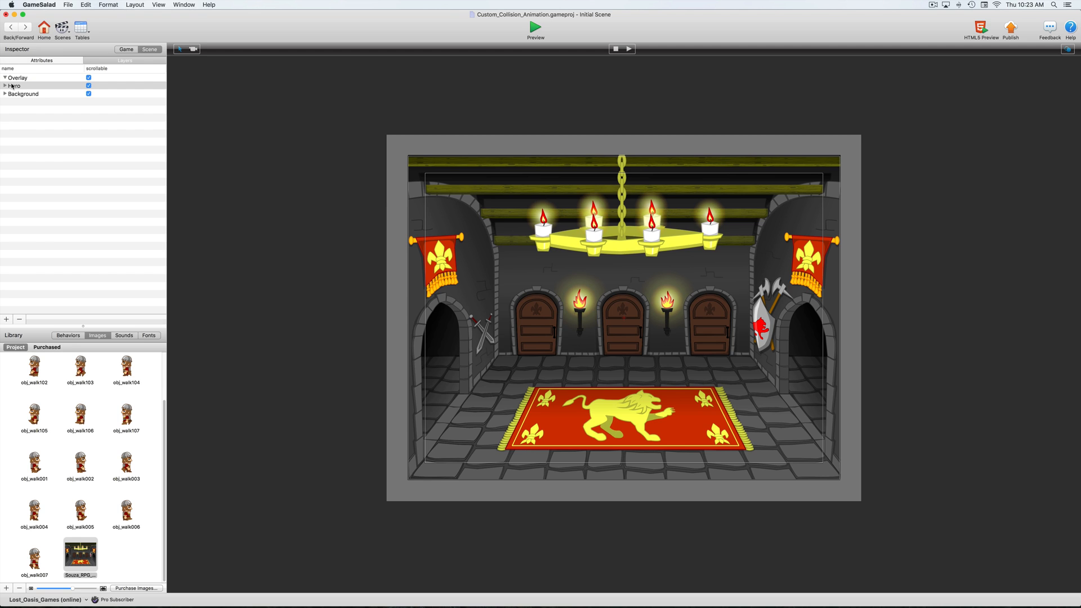
Check the behaviors of the obj_walk100 actor and place it on the right half of the lion rug in the scene.
left_click(127, 49)
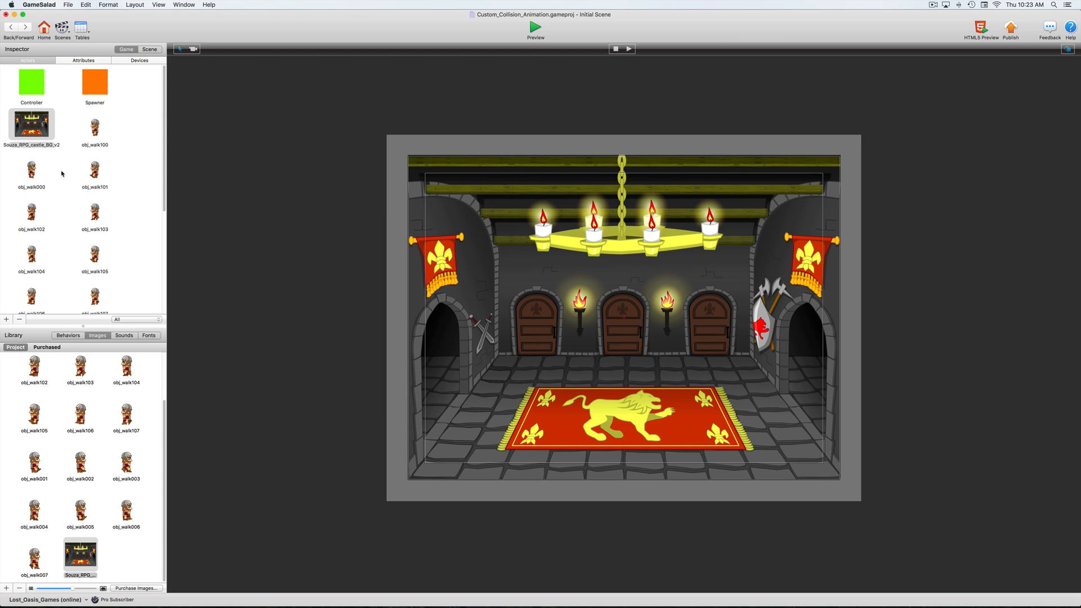
left_click(97, 127)
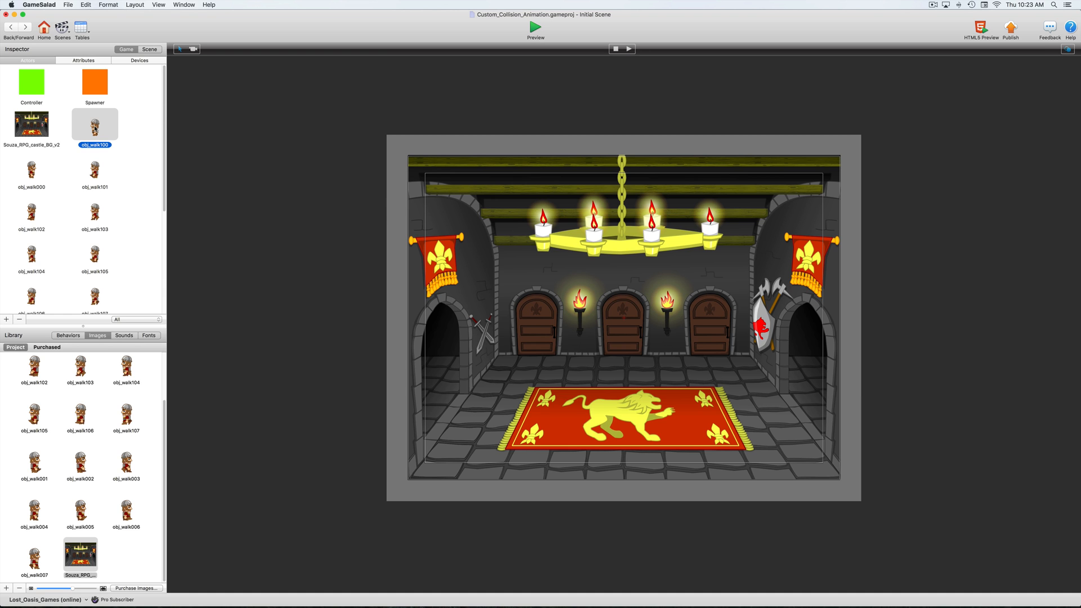
double_click(95, 129)
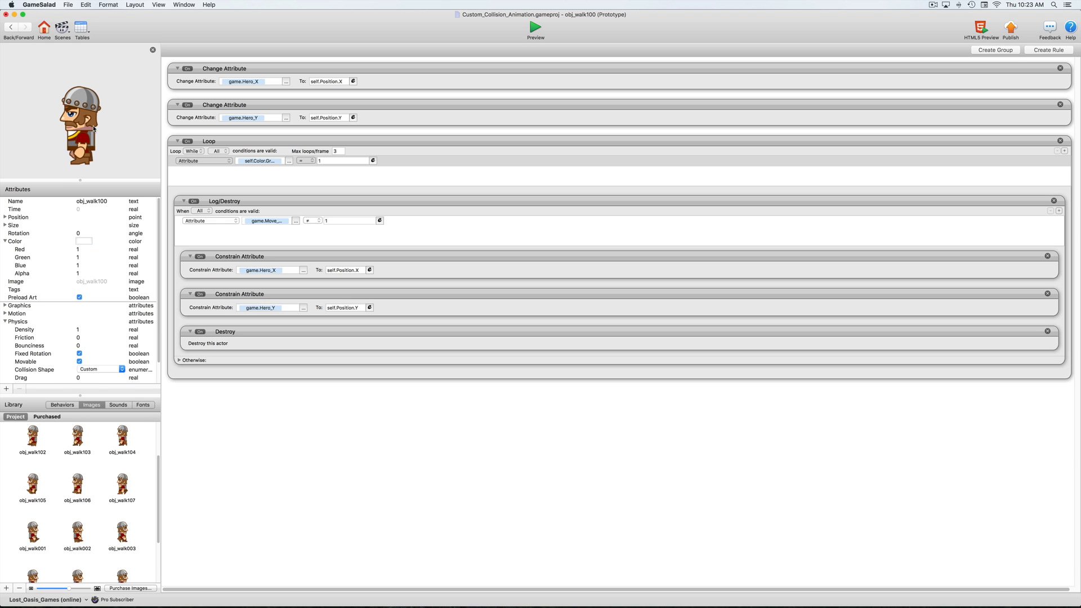
left_click(13, 30)
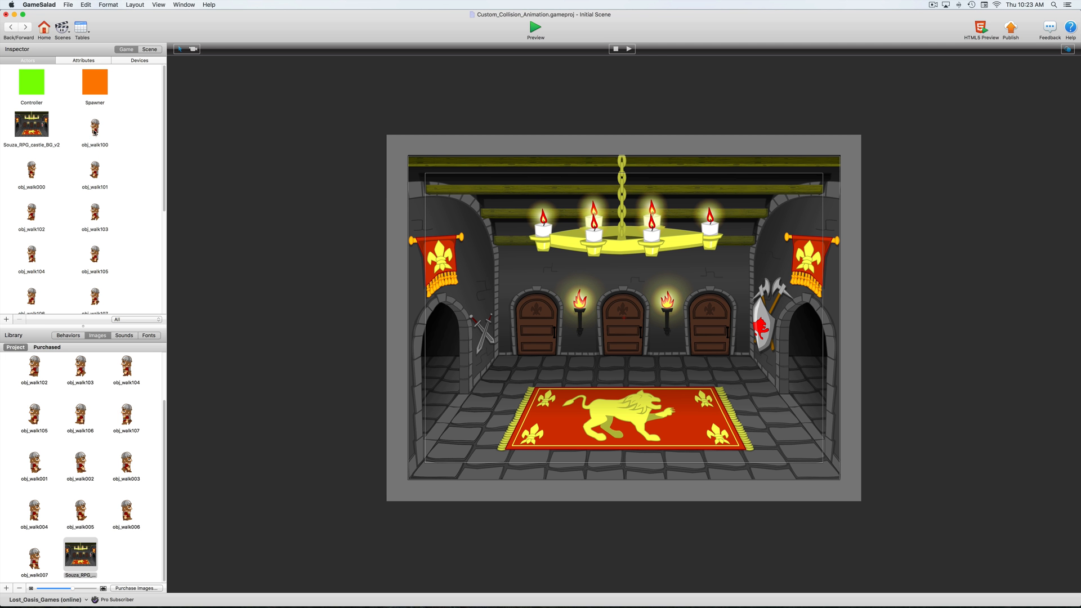
left_click_drag(94, 129, 667, 420)
left_click(401, 378)
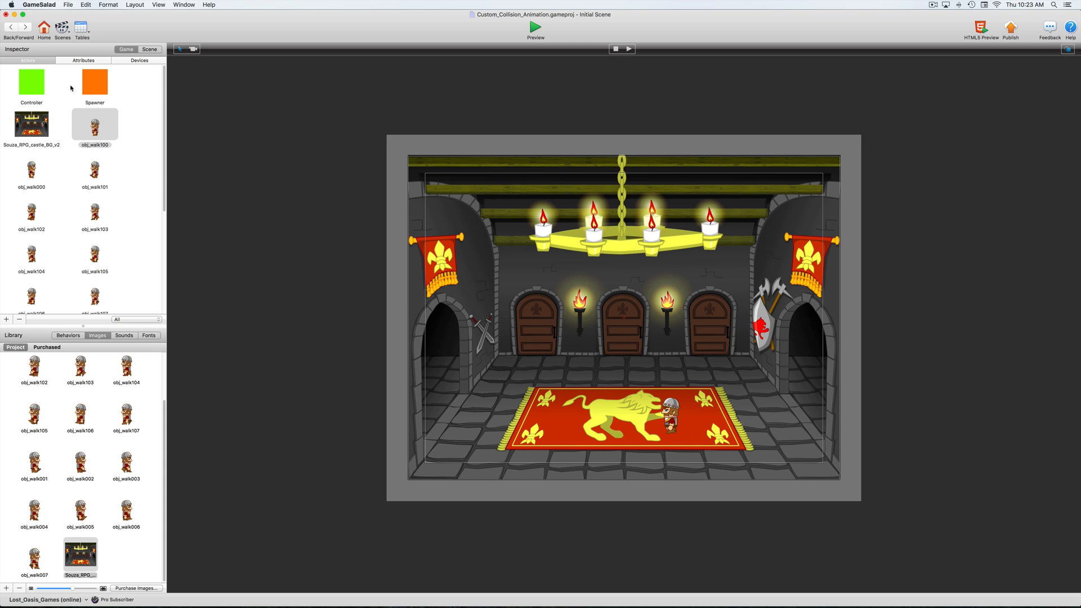
Place the Controller and Spawner actors just outside the scene's left edge, with the Spawner above the Controller.
left_click_drag(30, 88, 404, 214)
left_click(118, 99)
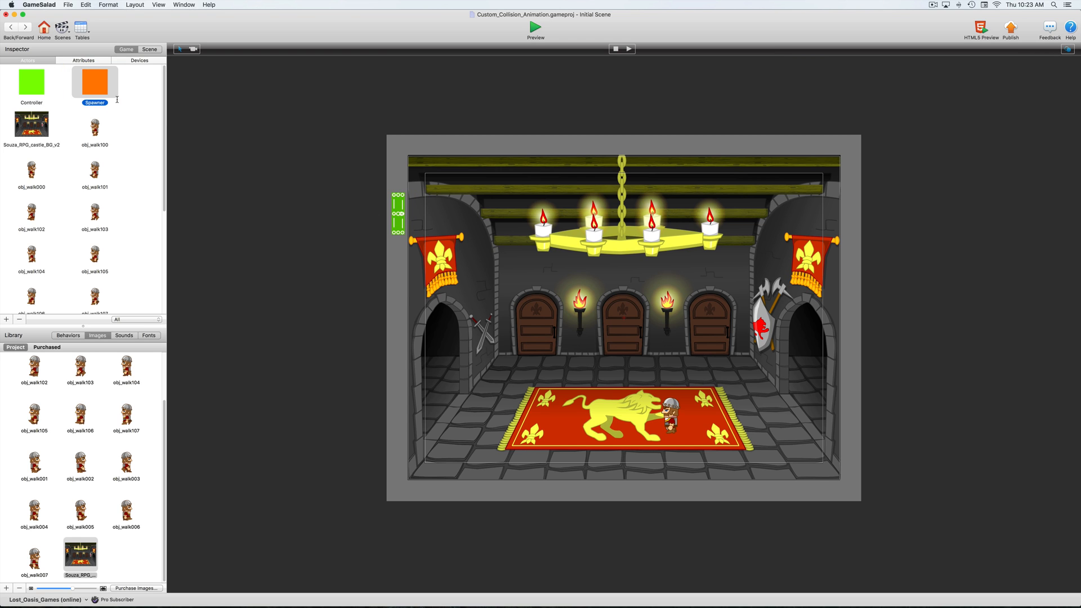
left_click_drag(99, 90, 403, 166)
left_click(223, 97)
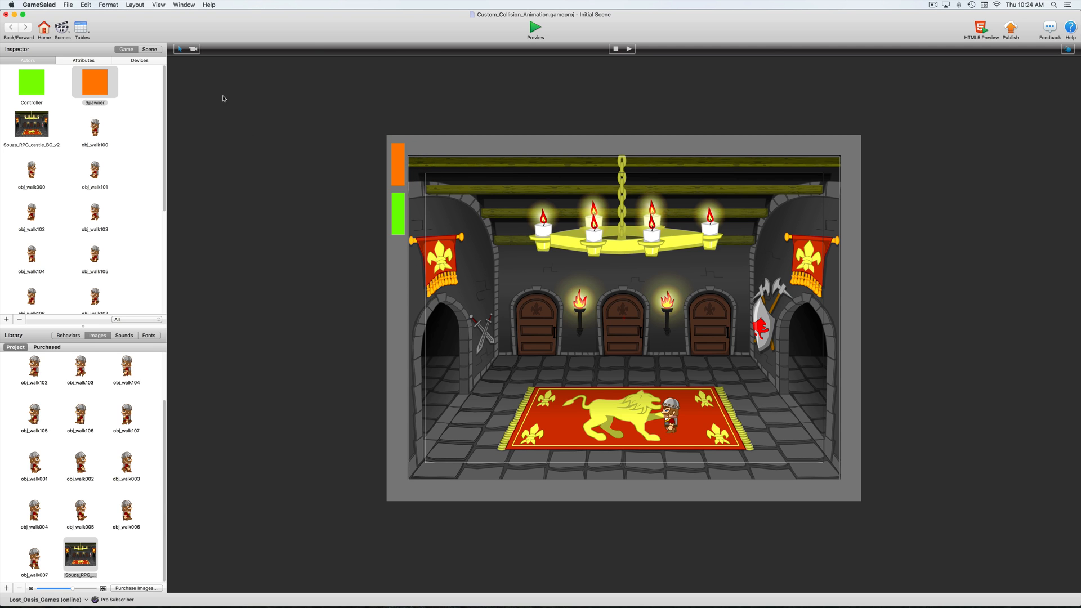
Move the Spawner, Controller and obj_walk100 from the Overlay layer into the Hero layer and save the project.
left_click(153, 49)
left_click(130, 62)
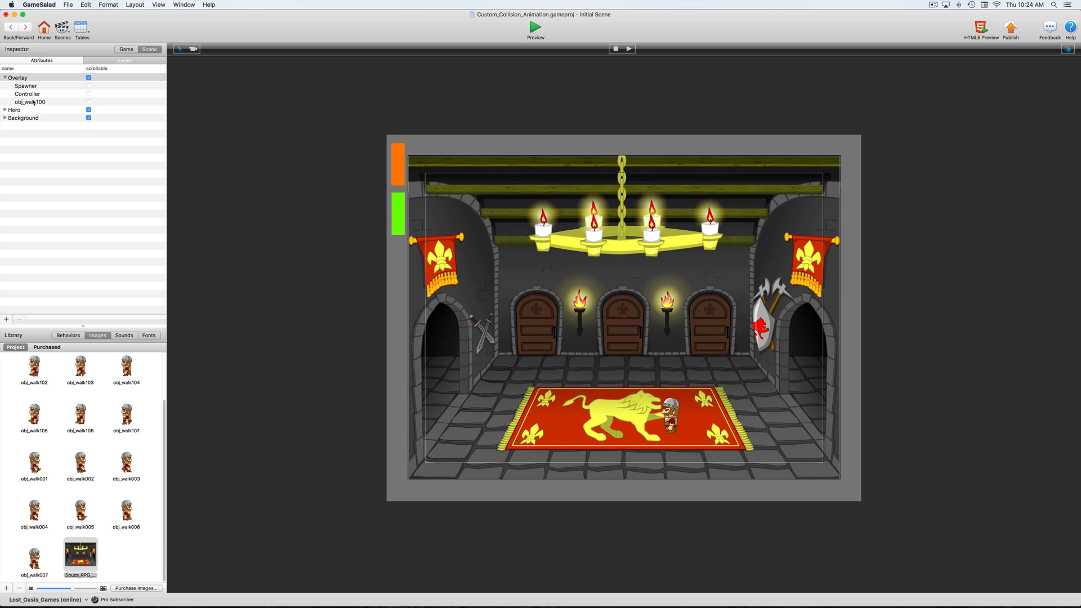
mouse_move(35, 101)
left_mouse_down()
mouse_move(32, 111)
mouse_move(33, 86)
mouse_move(35, 99)
left_mouse_up()
left_click(67, 5)
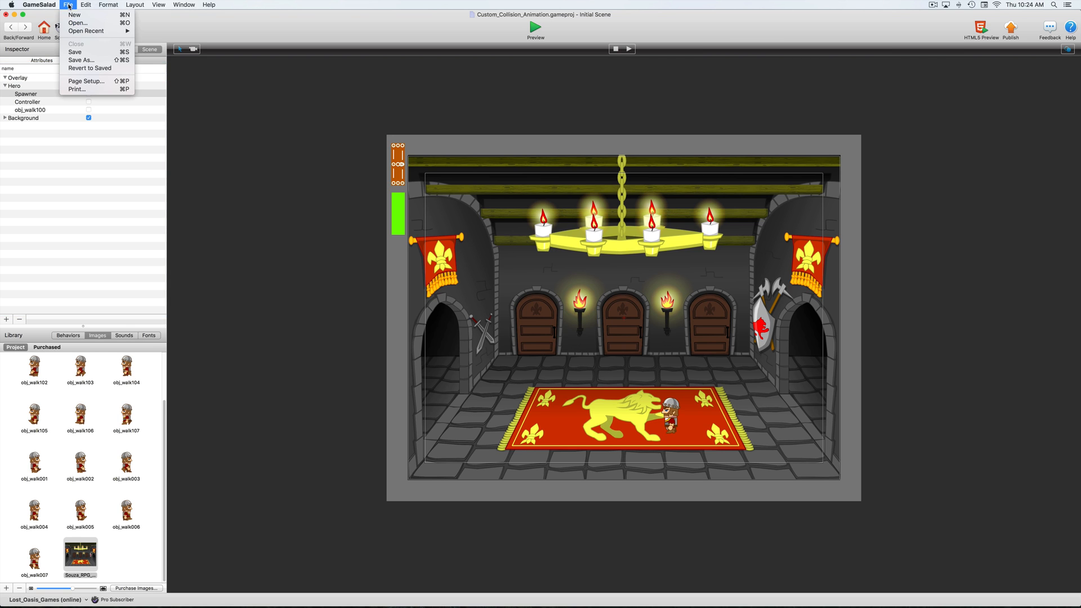
left_click(74, 51)
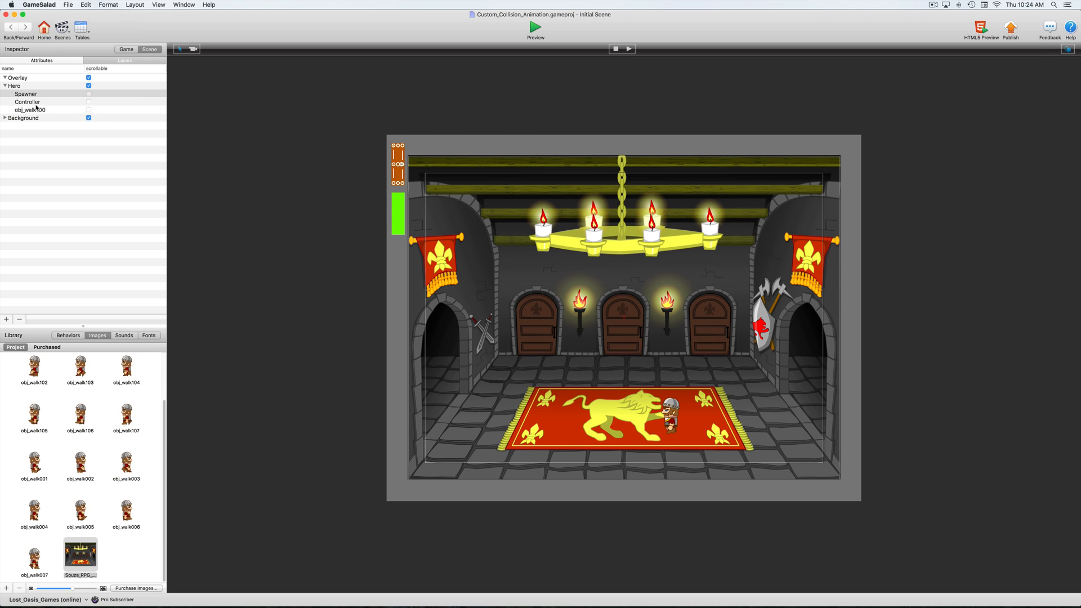
Review the scene's attributes and the game attributes for the hero's movement.
left_click(37, 60)
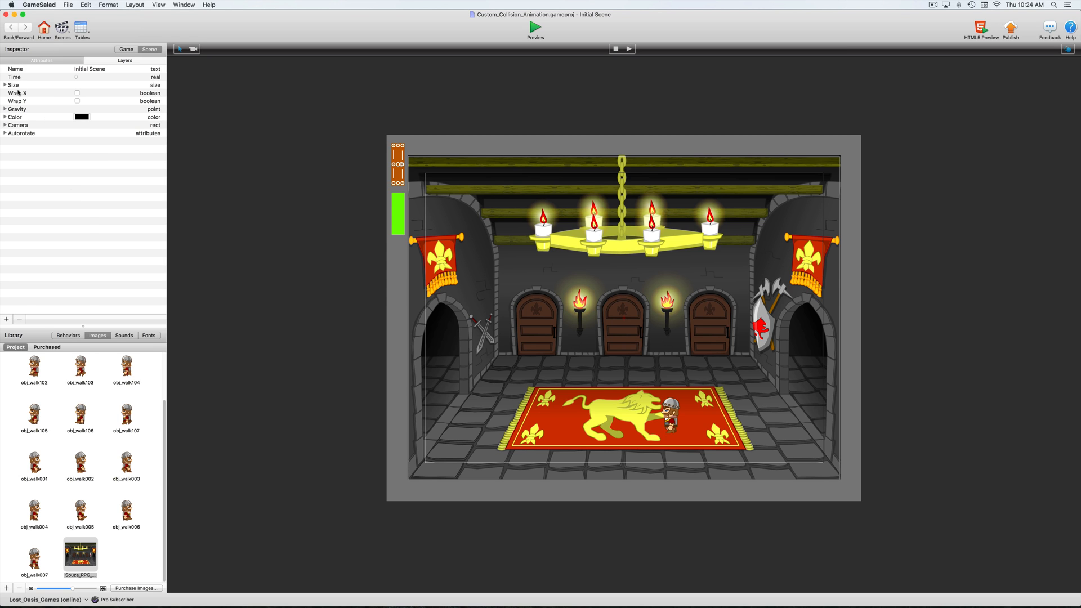
left_click(126, 49)
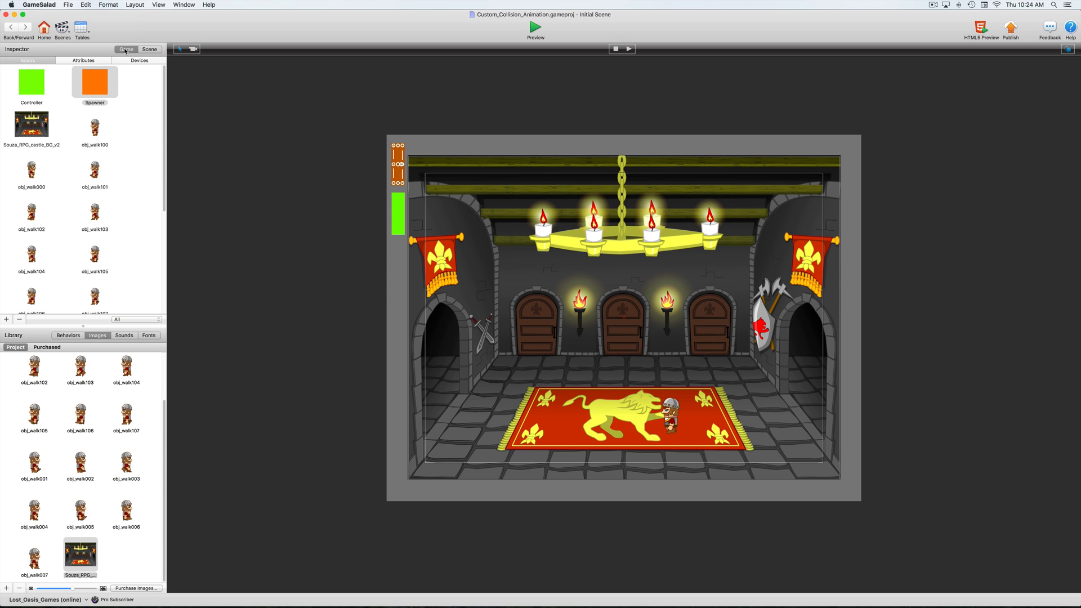
left_click(83, 60)
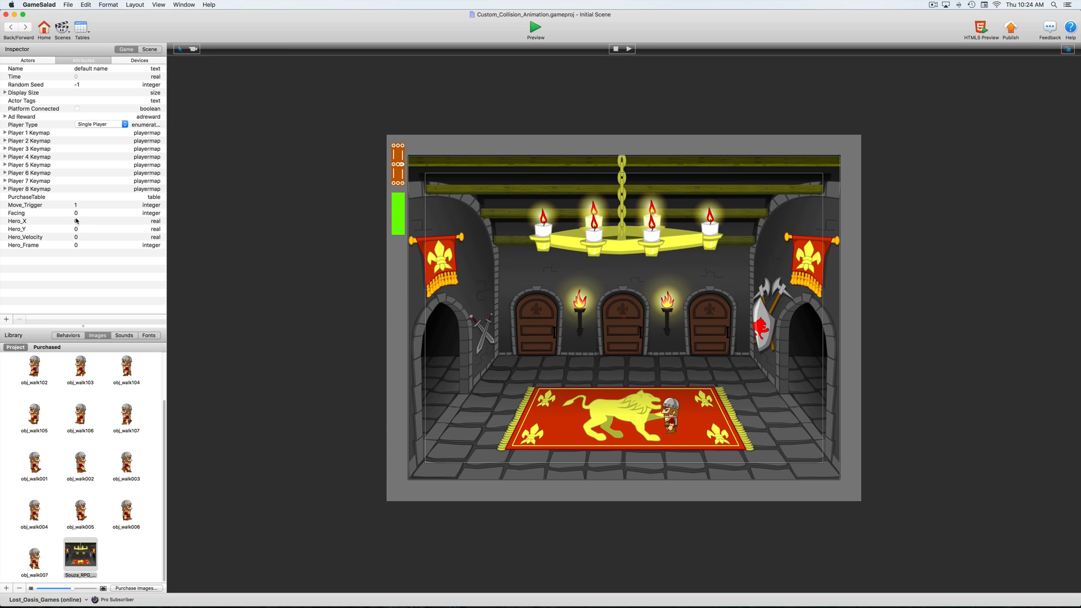
Reopen the Initial Scene, move obj_walk100 to the top of the Hero layer and preview the game.
left_click(11, 28)
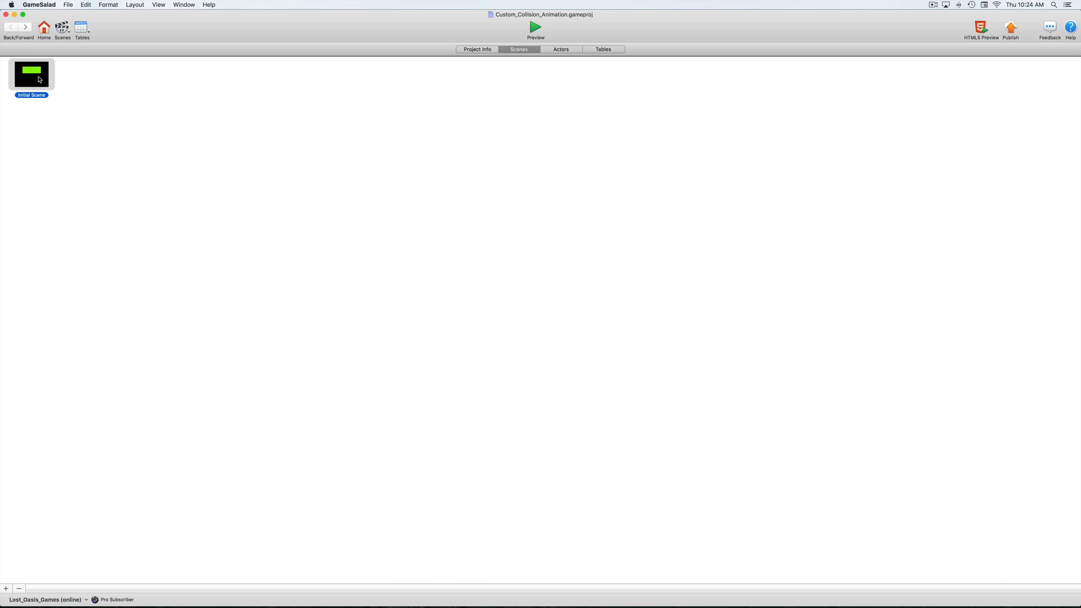
double_click(39, 79)
left_click(150, 49)
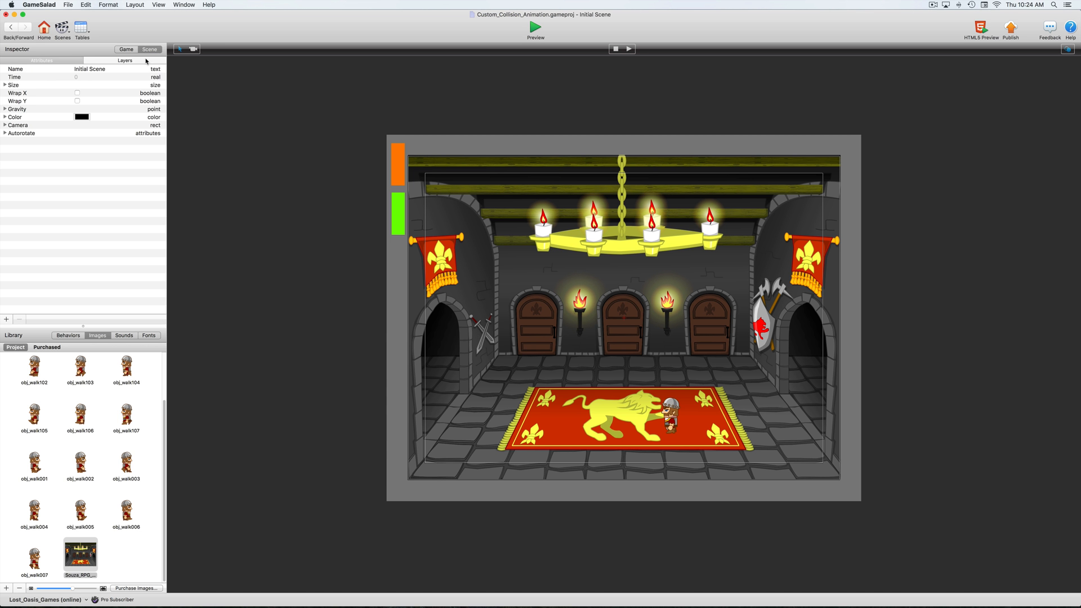
left_click(125, 61)
left_click(5, 86)
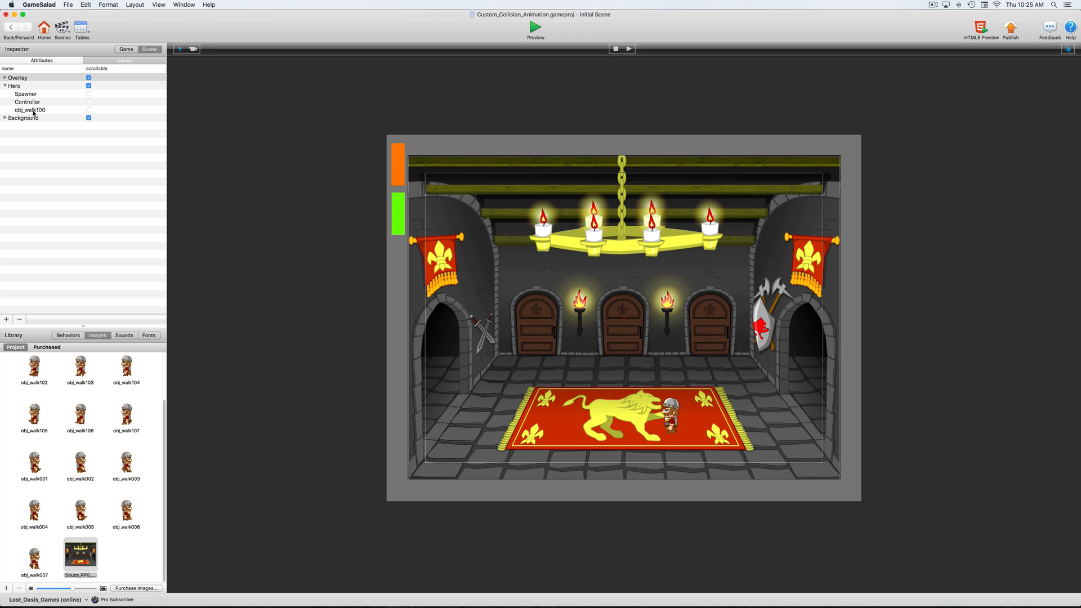
left_click_drag(41, 109, 40, 90)
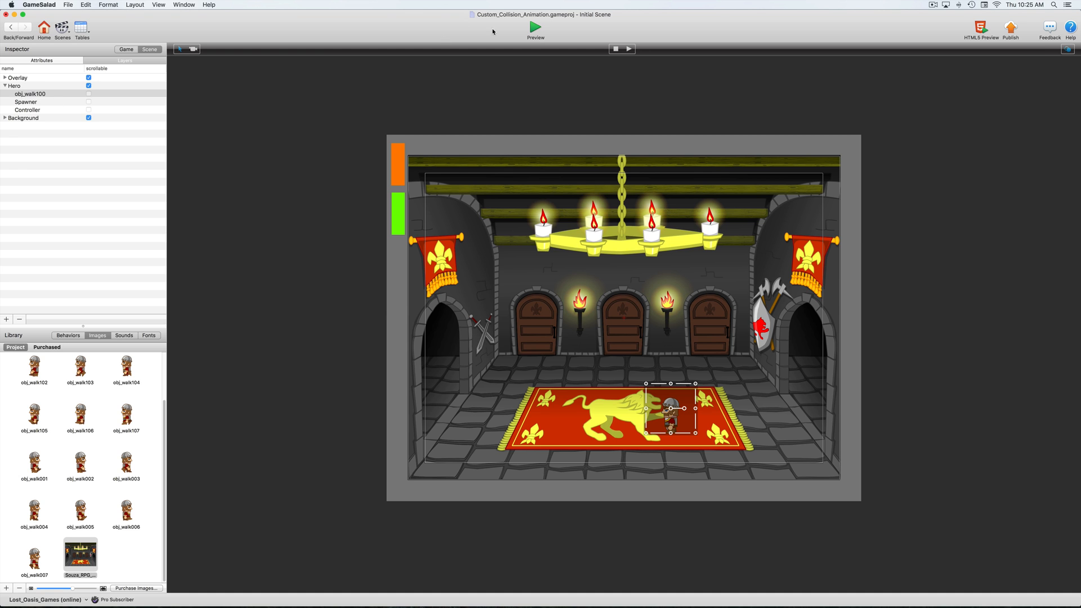
left_click(536, 28)
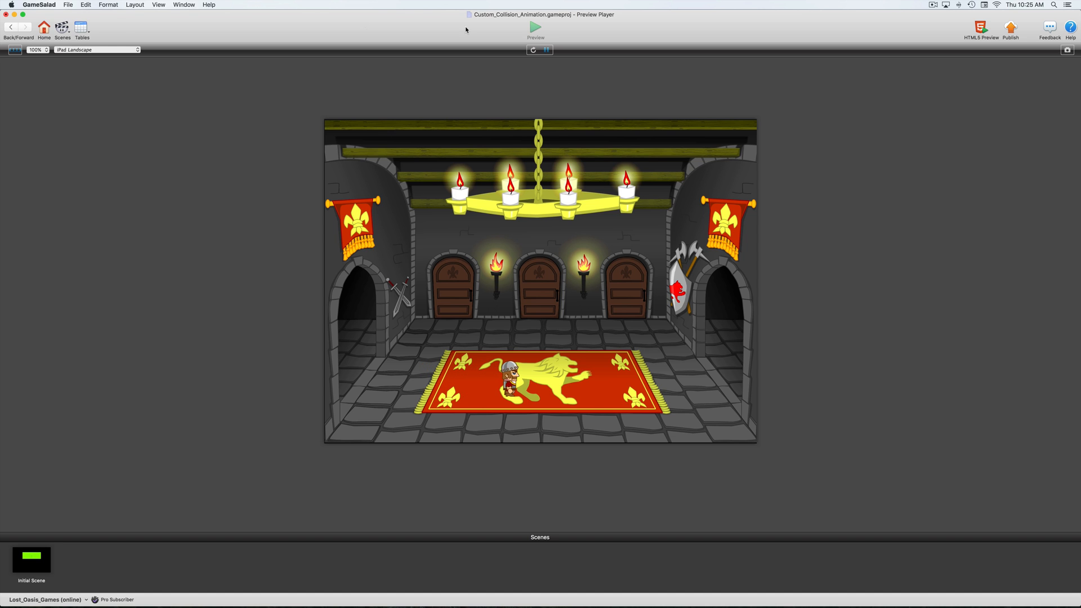
Return to the Initial Scene, reorder the Hero layer as Spawner, Controller, obj_walk100 and preview the game.
left_click(9, 27)
left_click(11, 27)
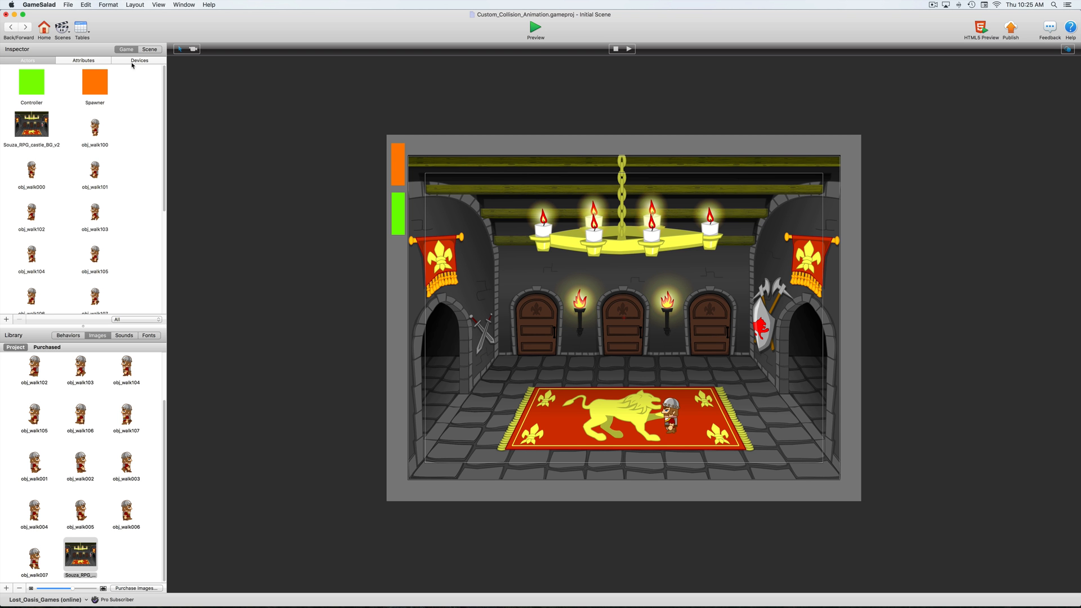
left_click(148, 50)
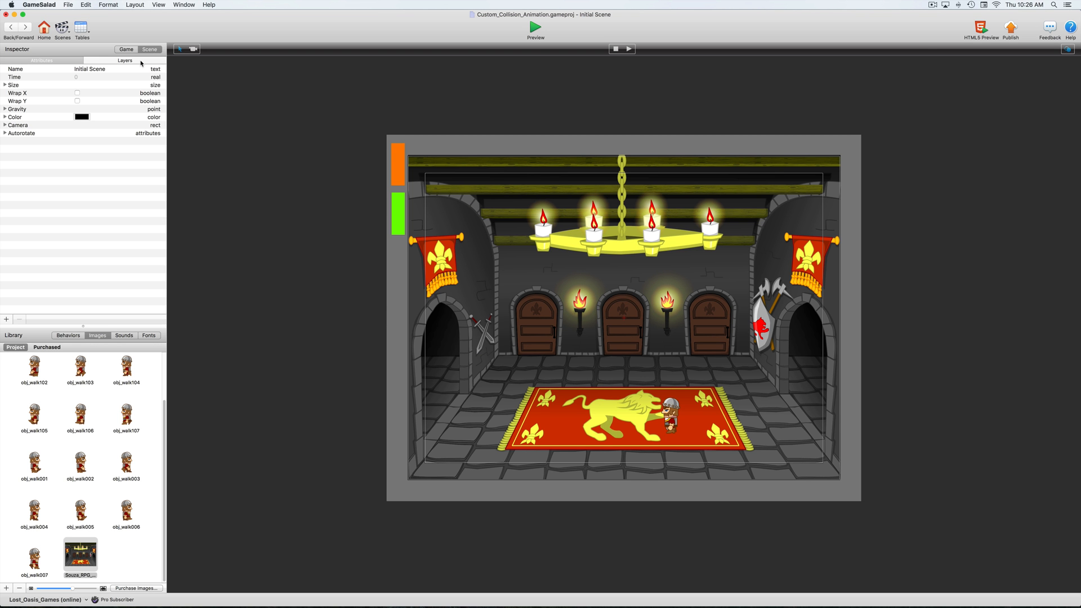
left_click(141, 63)
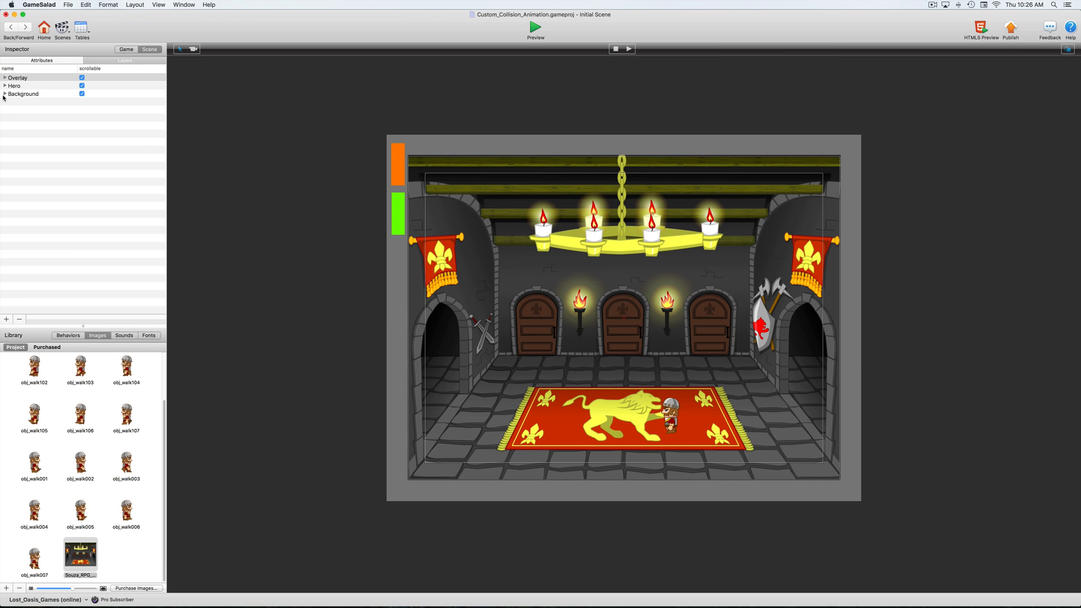
left_click(6, 86)
left_click(44, 94)
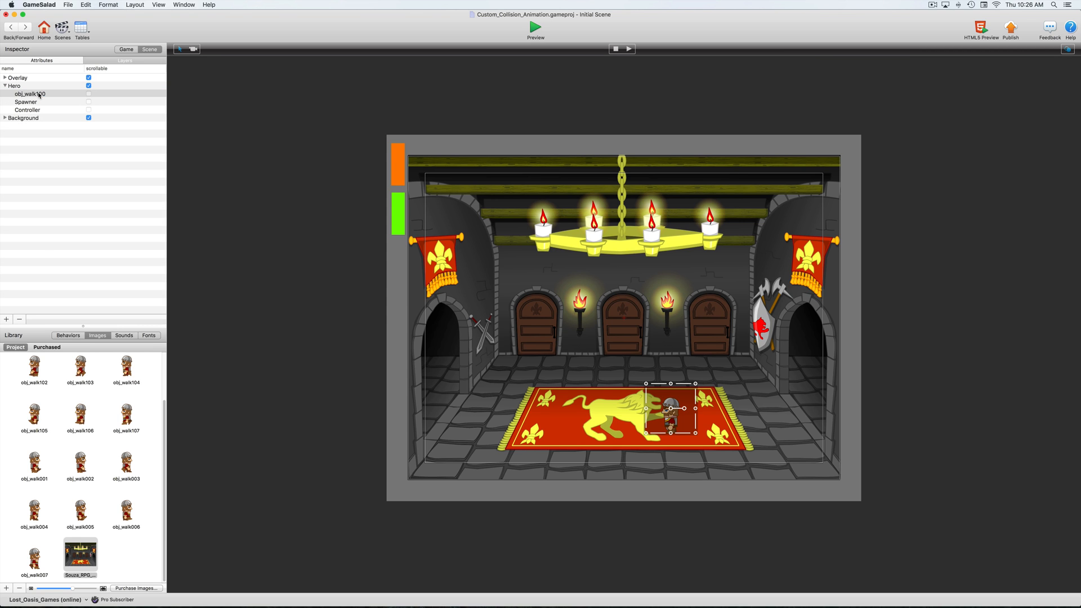
mouse_move(36, 109)
left_mouse_down()
mouse_move(44, 96)
mouse_move(44, 116)
mouse_move(34, 90)
left_mouse_up()
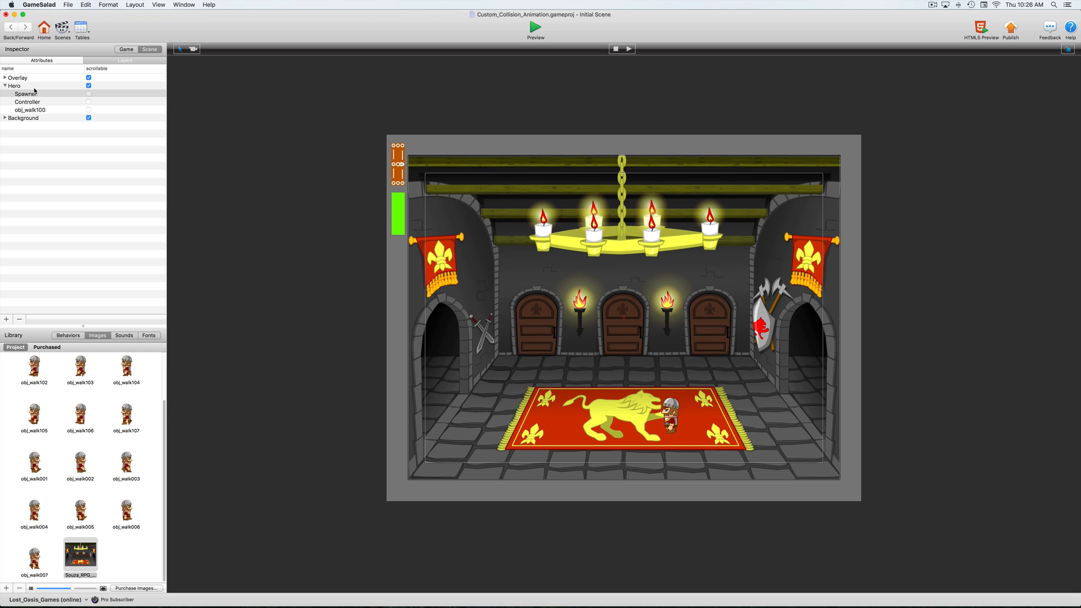
left_click(538, 27)
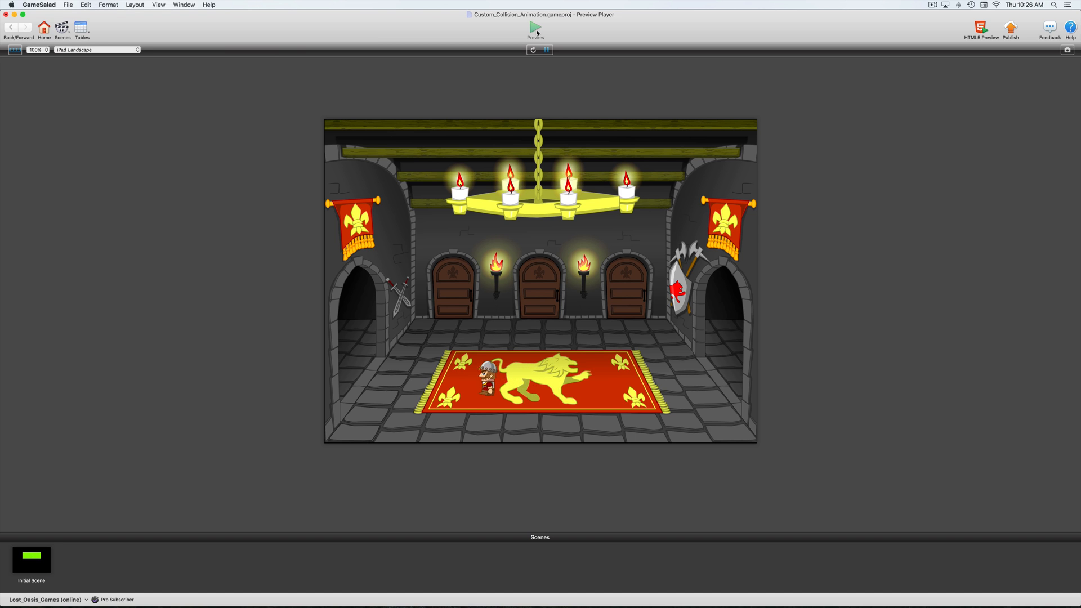
Return to the Initial Scene, move the Controller above the Spawner in the Hero layer and preview the game.
left_click(12, 28)
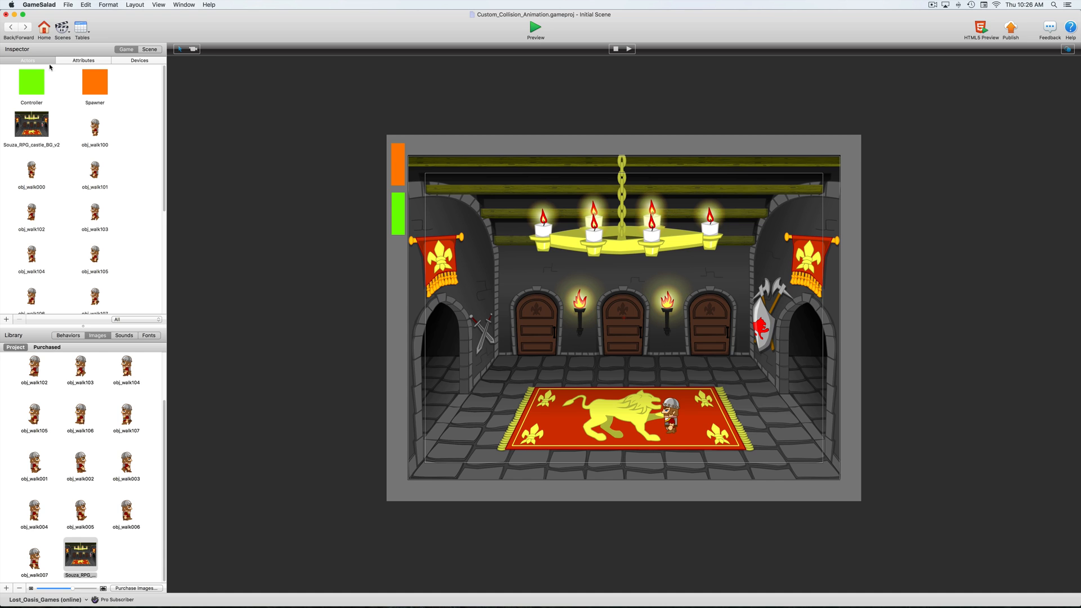
left_click(158, 50)
left_click(141, 61)
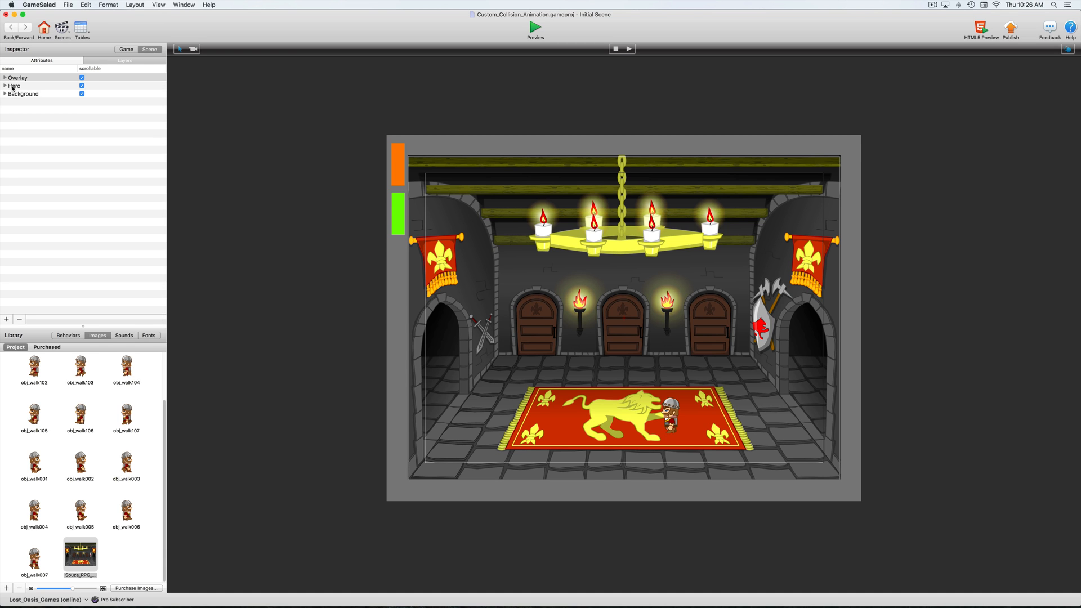
left_click(5, 86)
left_click(33, 102)
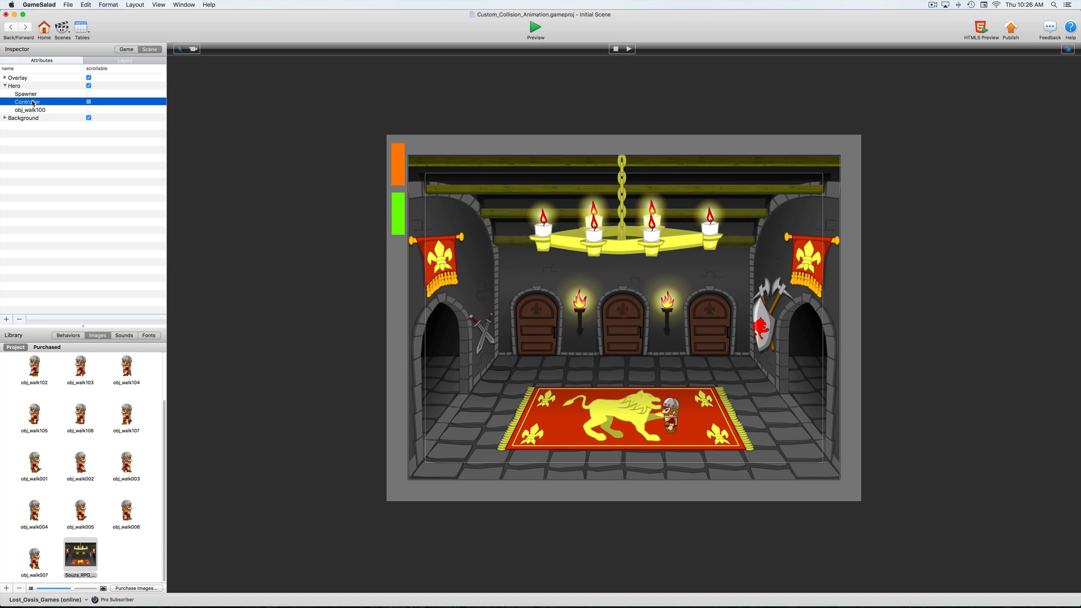
left_click_drag(33, 102, 35, 93)
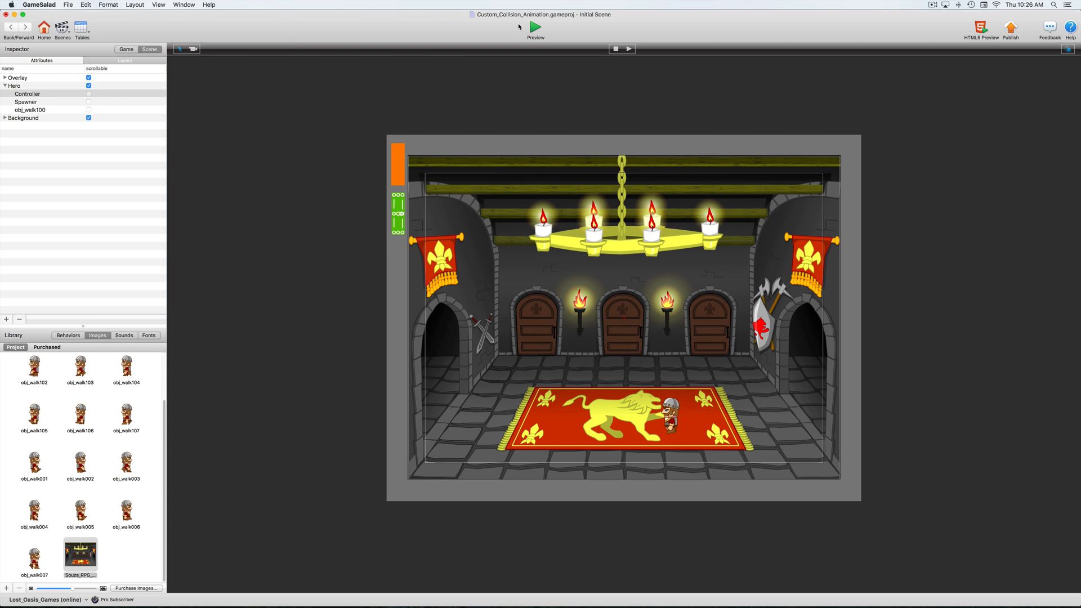
left_click(536, 29)
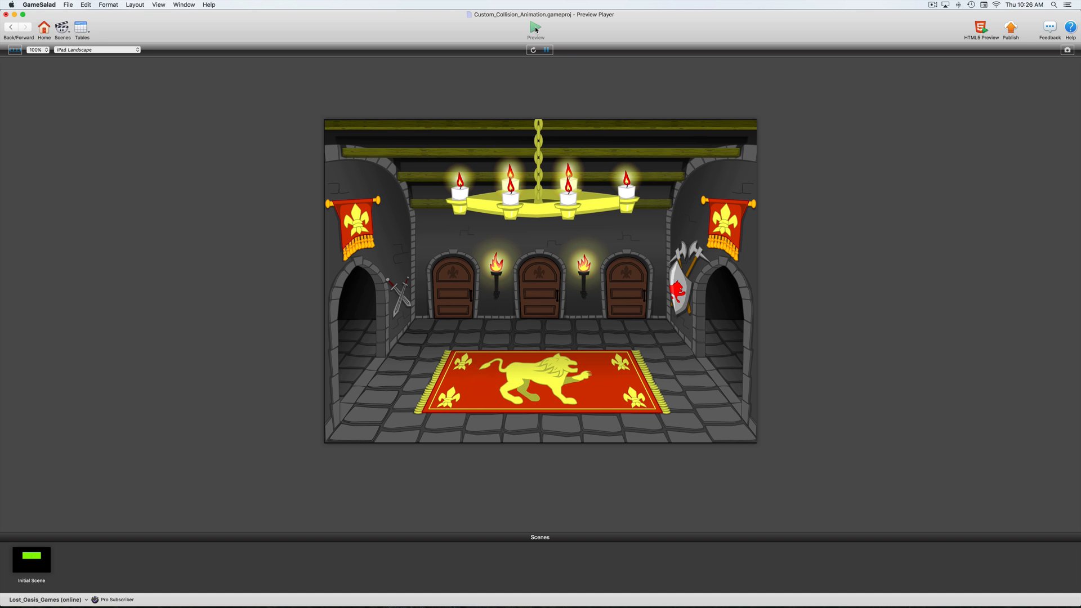
Return from the preview, open the Spawner actor and examine the Walk_Left rule's condition, Hero_Velocity change and Animate behavior.
left_click(12, 28)
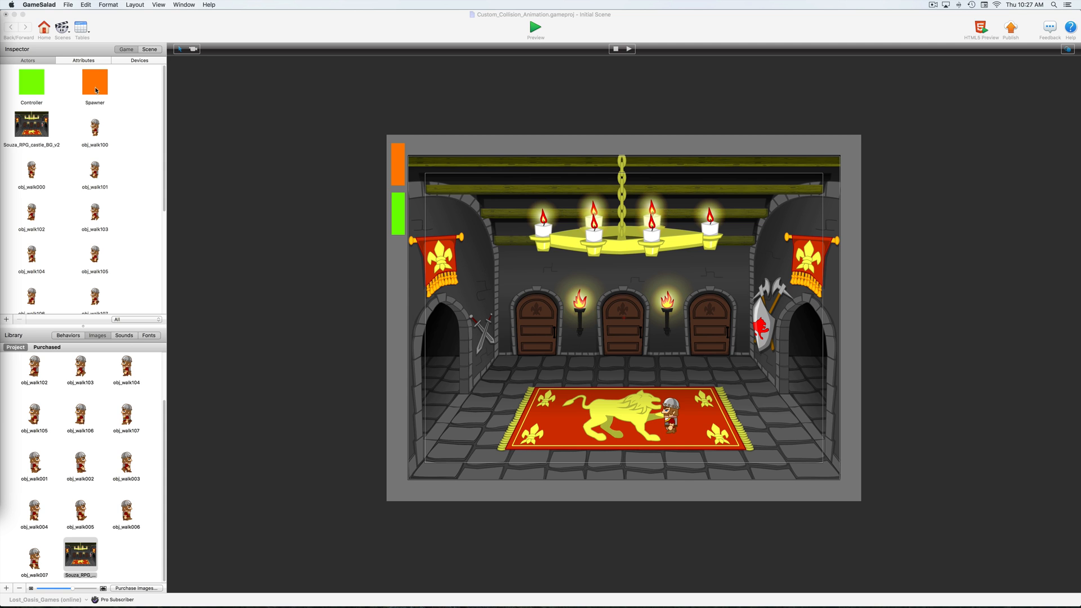
left_click(99, 91)
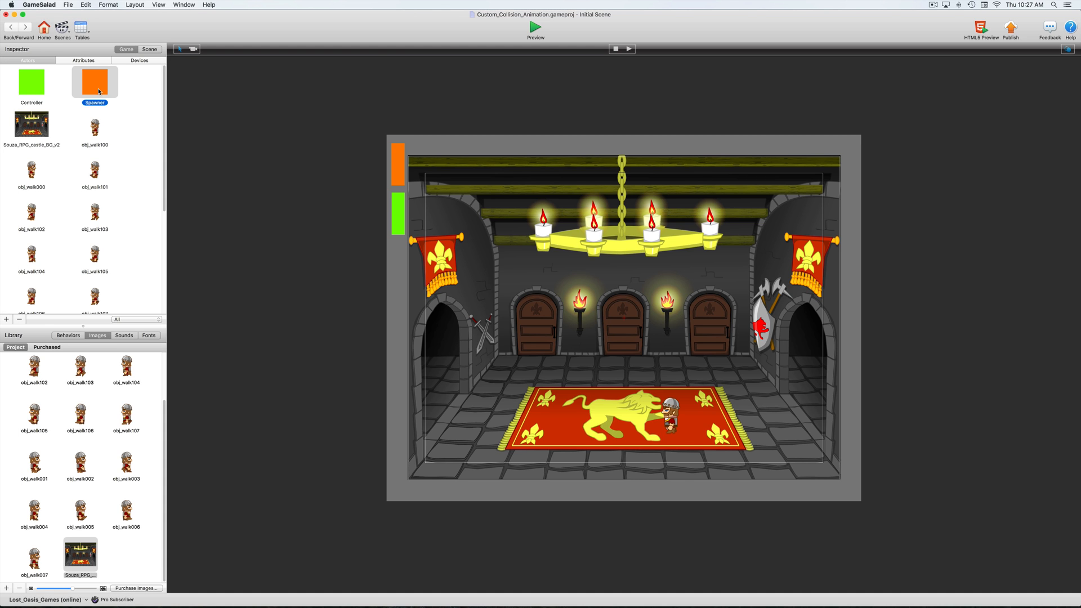
double_click(99, 91)
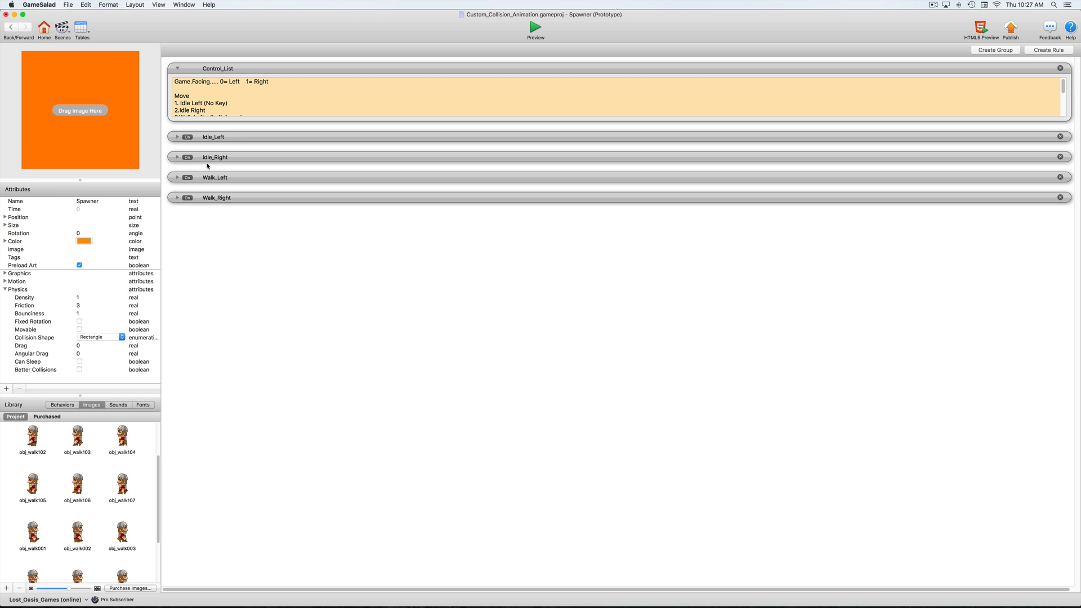
left_click(177, 178)
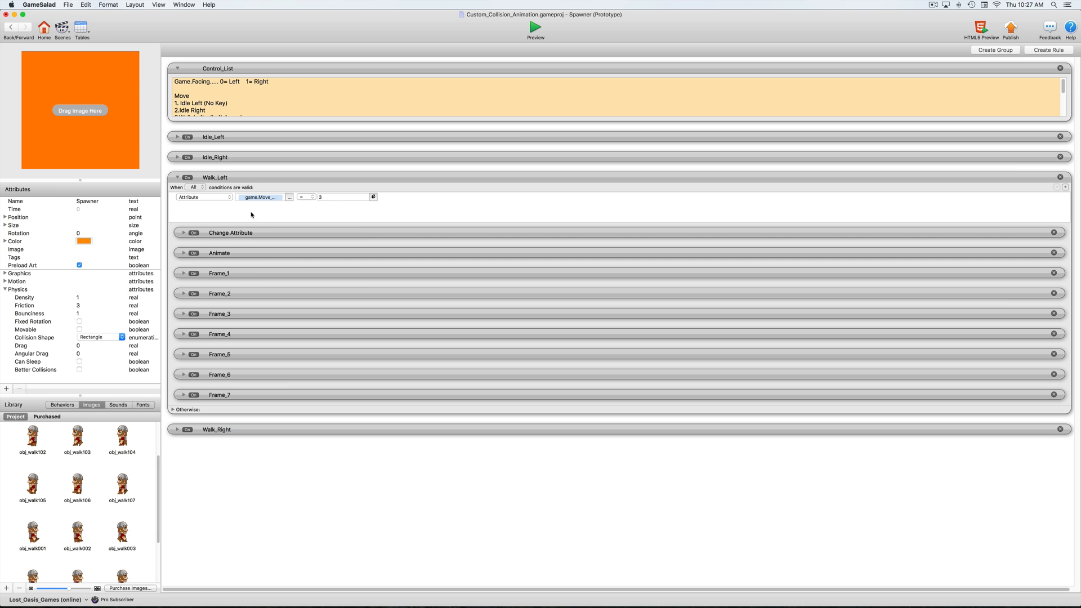
left_click(183, 233)
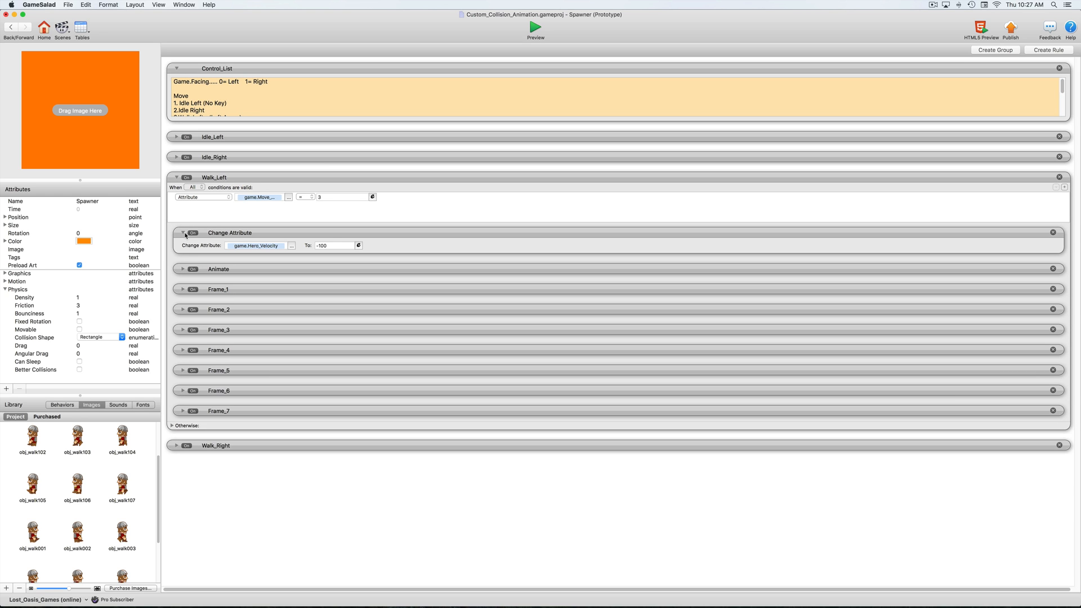
left_click(183, 269)
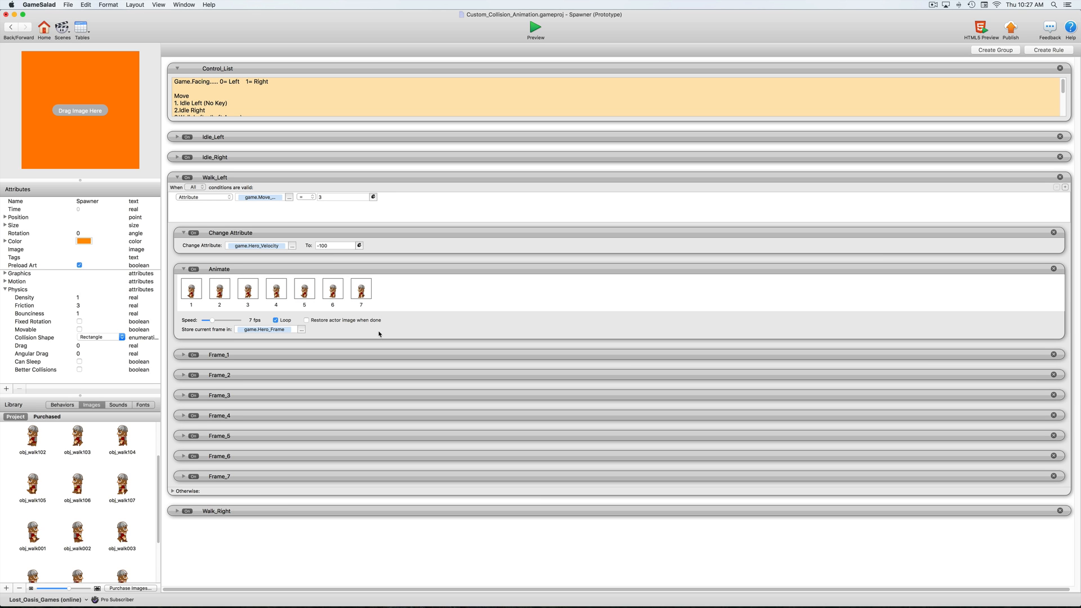
scroll(381, 335, "down", 1)
scroll(381, 339, "up", 1)
Check the frame conditions and Spawn Actor settings in the Walk_Left rules Frame_1, Frame_2 and Frame_3.
left_click(184, 355)
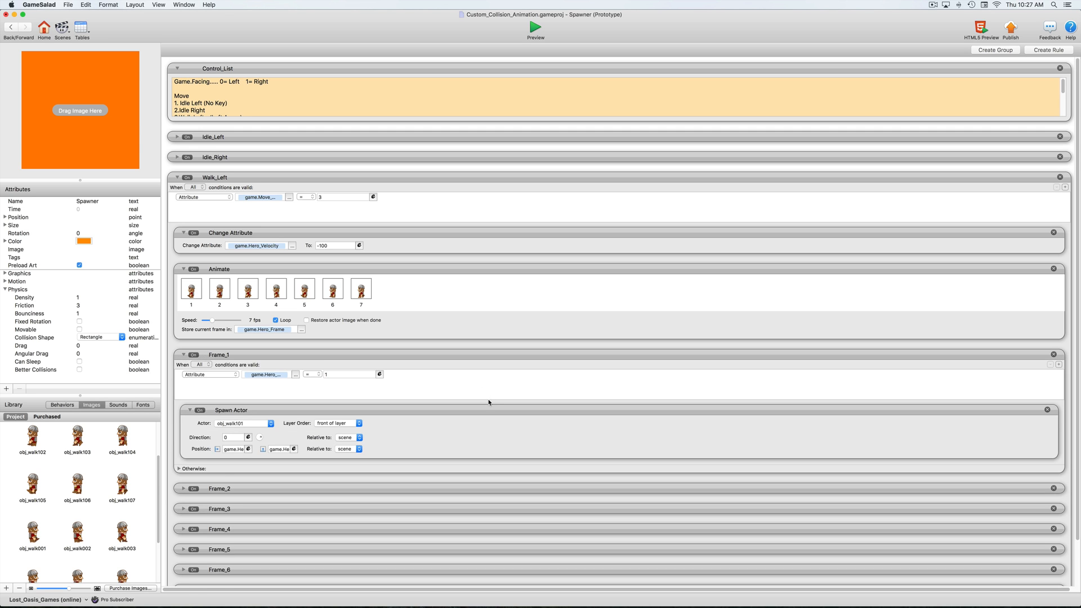
scroll(489, 403, "down", 3)
scroll(489, 403, "down", 4)
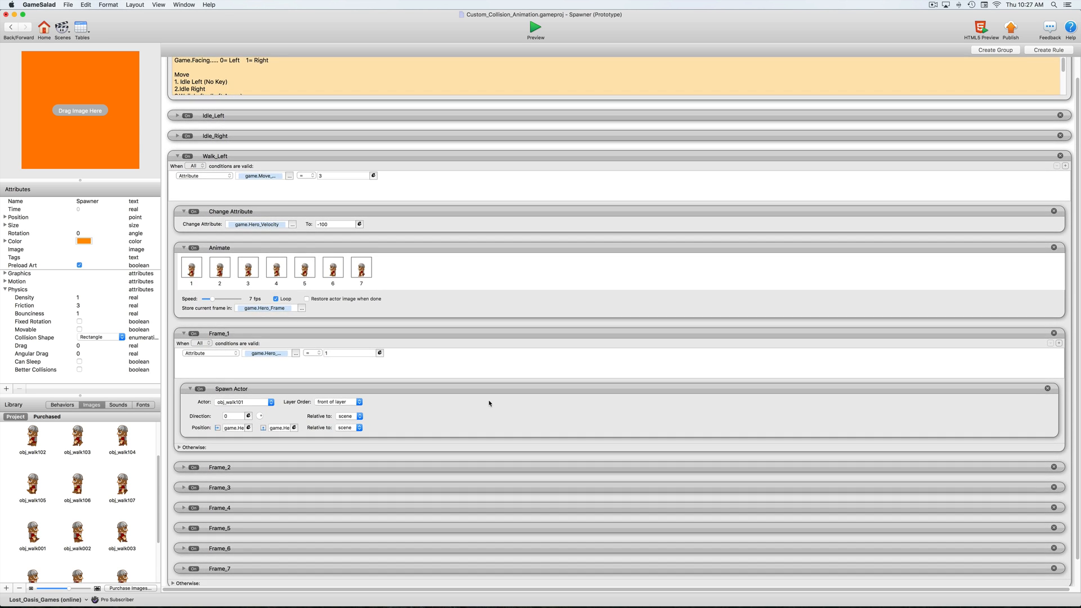
left_click(184, 461)
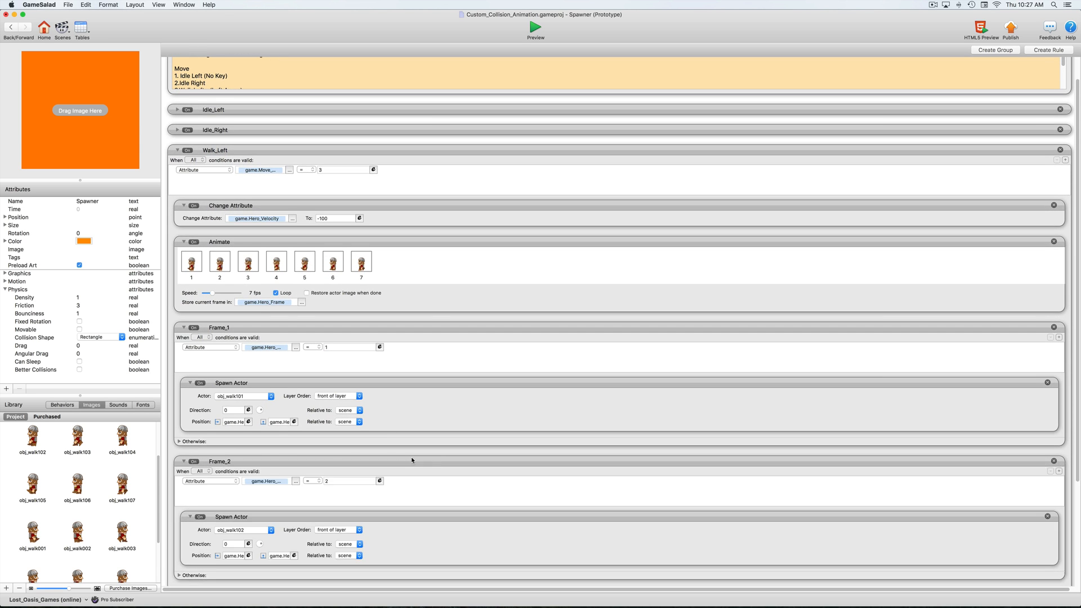
scroll(442, 460, "down", 2)
scroll(447, 504, "down", 4)
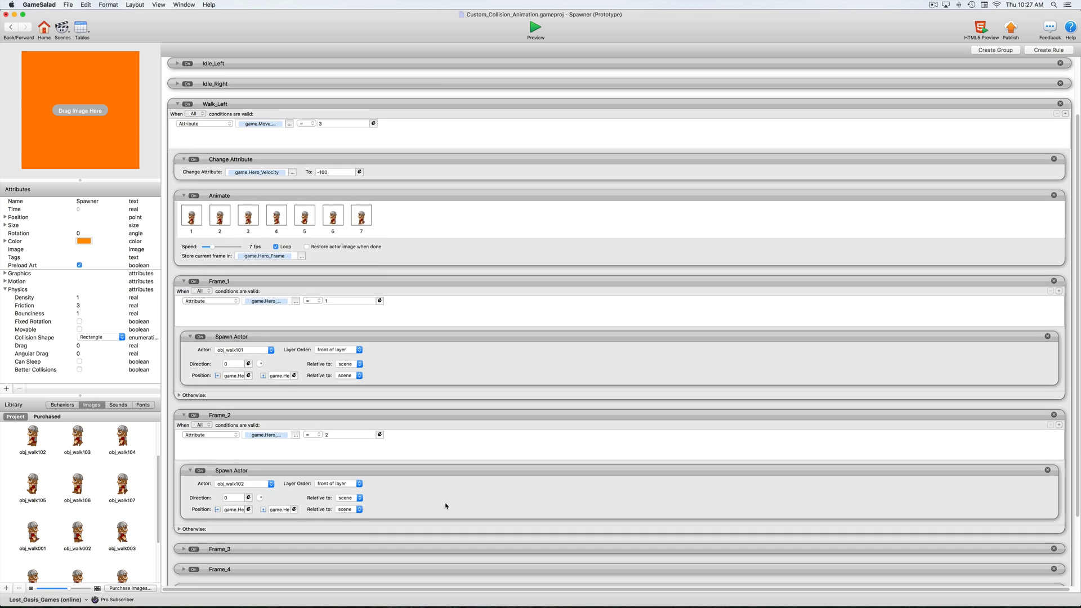
scroll(439, 506, "down", 4)
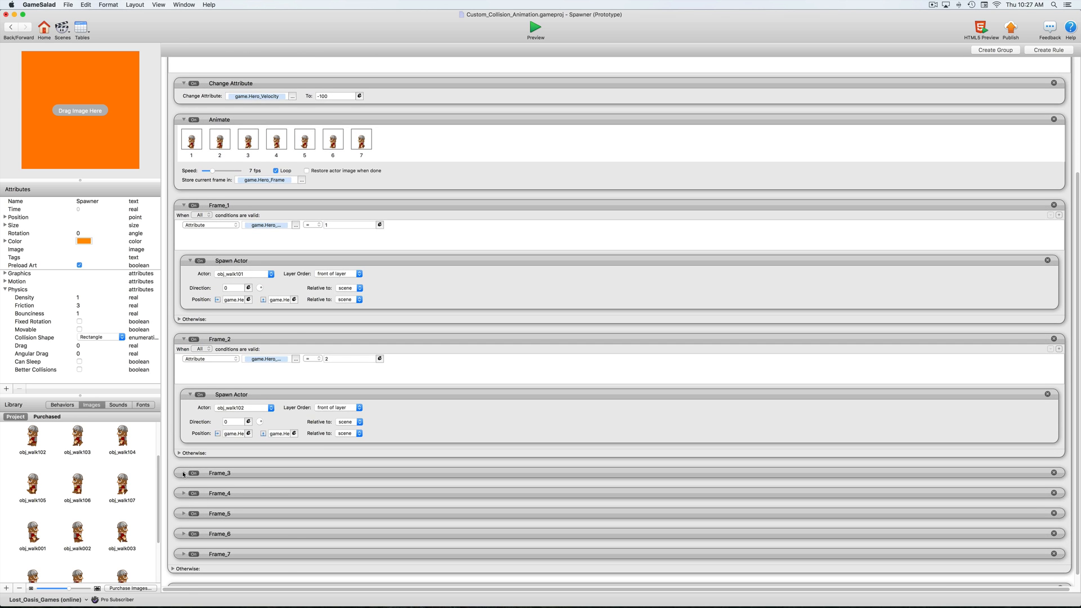
left_click(184, 474)
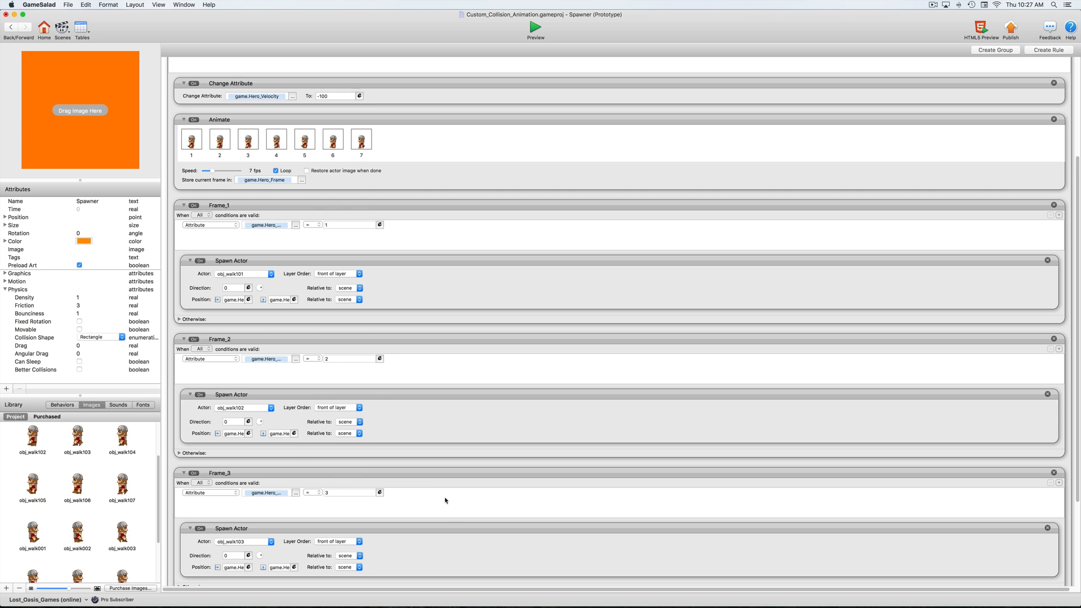
scroll(444, 512, "down", 3)
scroll(444, 525, "down", 4)
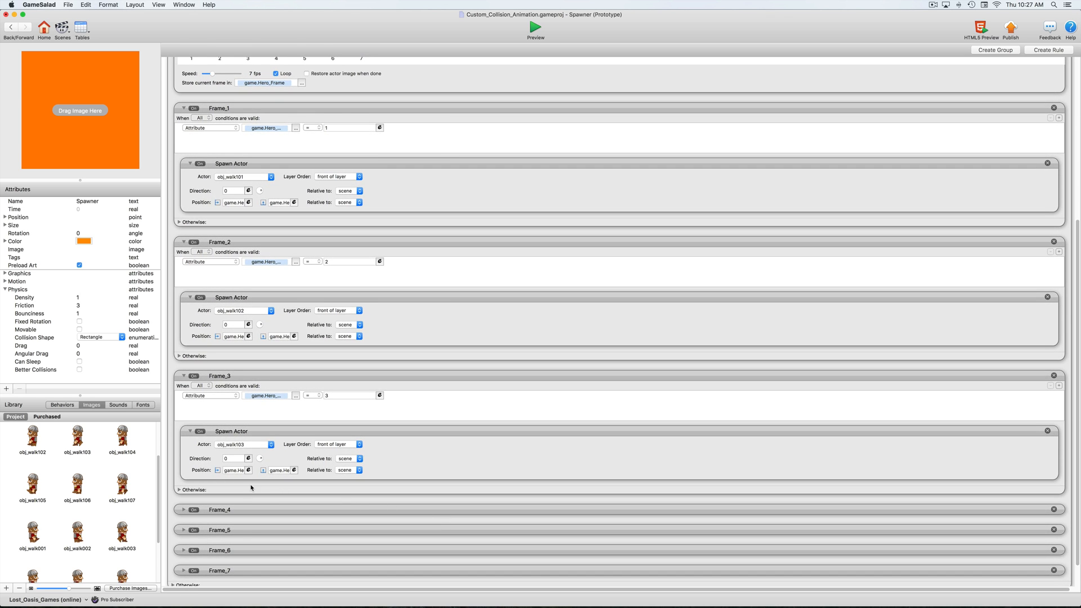
Check the frame conditions and Spawn Actor settings in the Walk_Left rules Frame_4, Frame_5 and Frame_6.
left_click(183, 510)
scroll(509, 484, "down", 5)
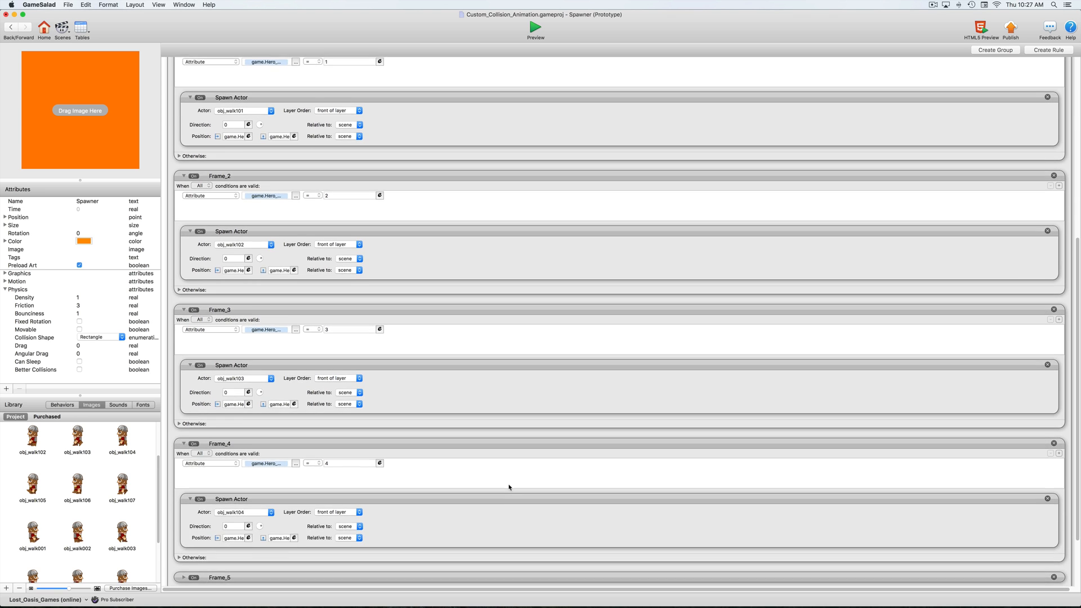
scroll(509, 487, "down", 2)
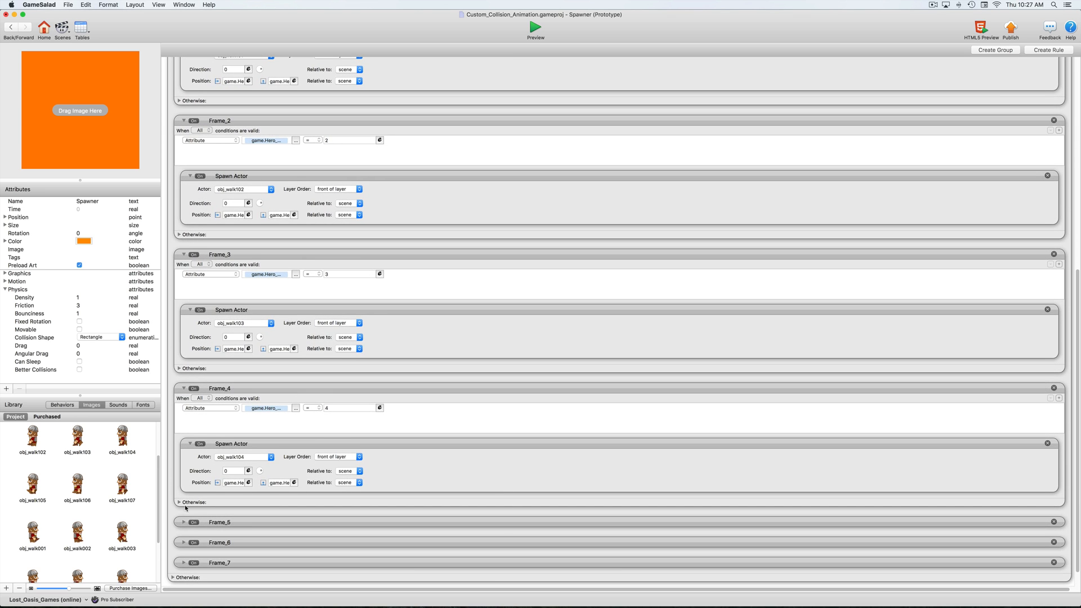
left_click(184, 523)
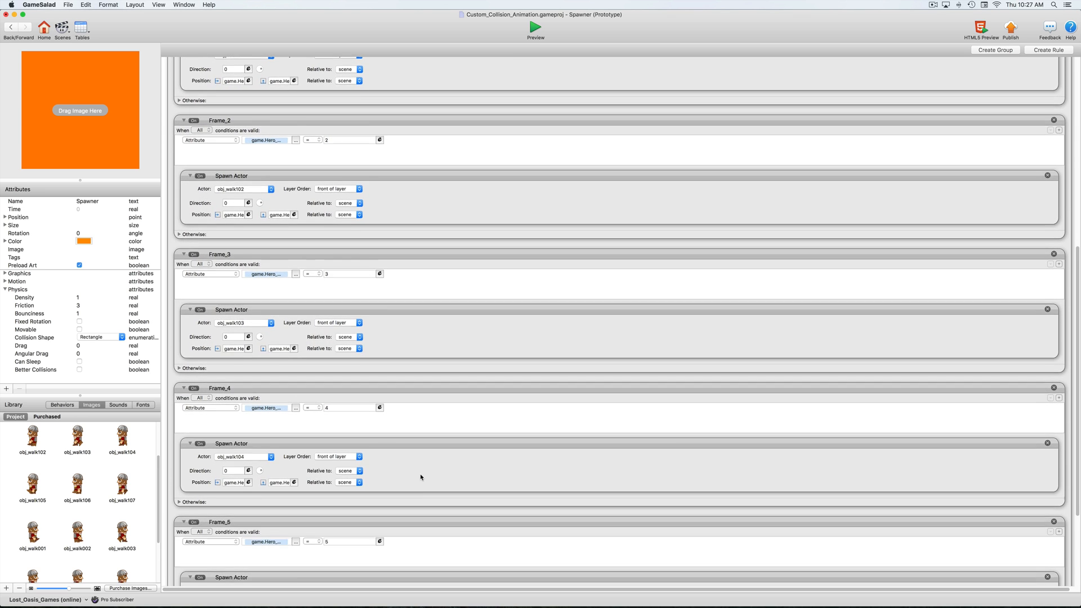
scroll(422, 475, "down", 6)
scroll(421, 478, "down", 1)
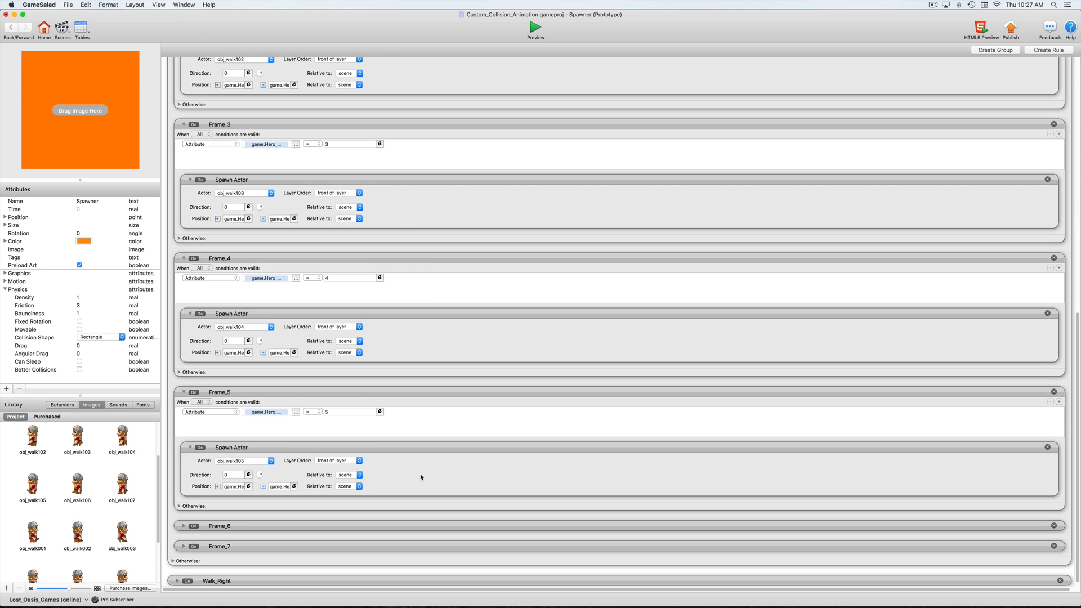
left_click(183, 525)
scroll(466, 471, "down", 5)
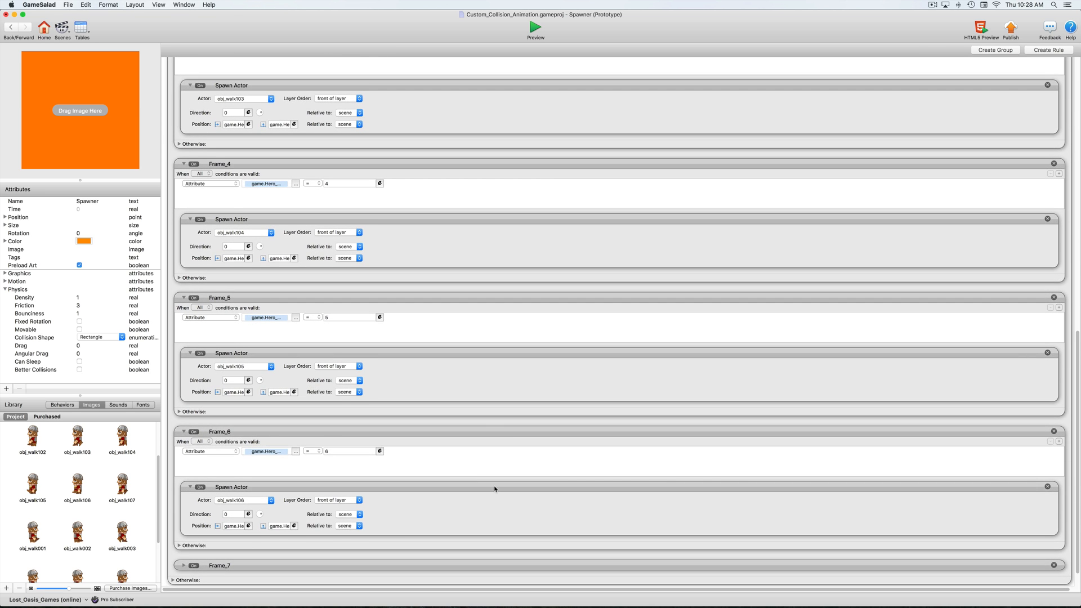
scroll(494, 485, "down", 1)
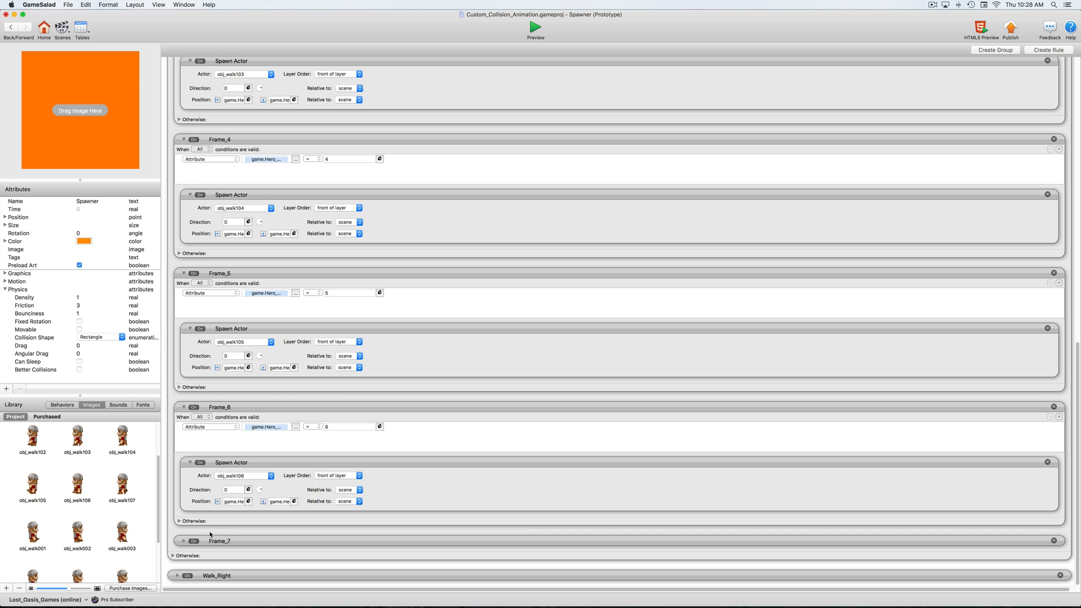
Expand Walk_Left's Frame_7 rule, set its frame condition value to 7 and collapse the rule again.
left_click(184, 540)
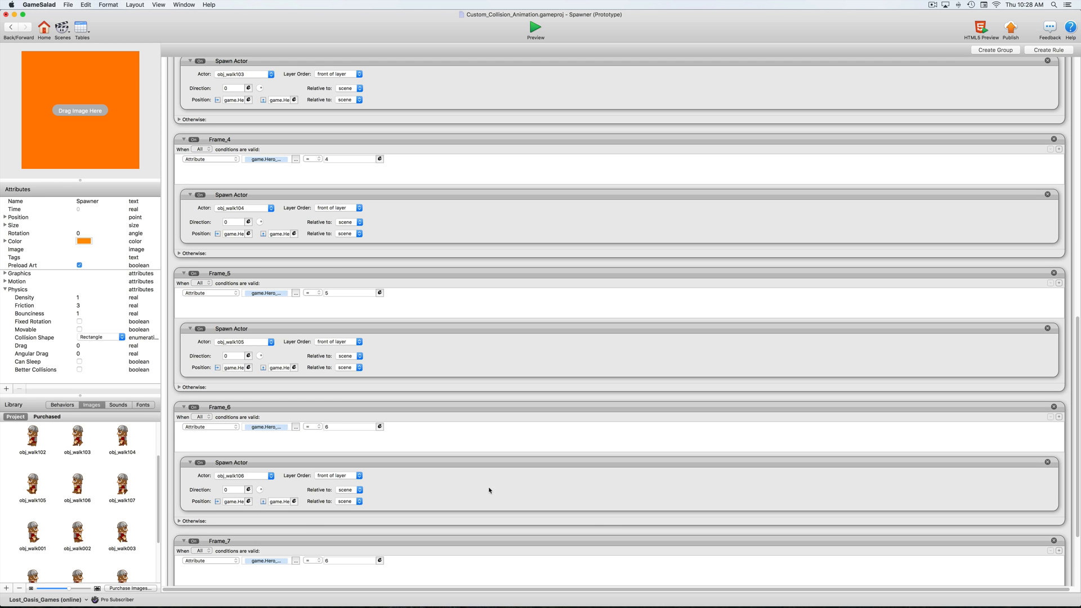
scroll(489, 490, "down", 3)
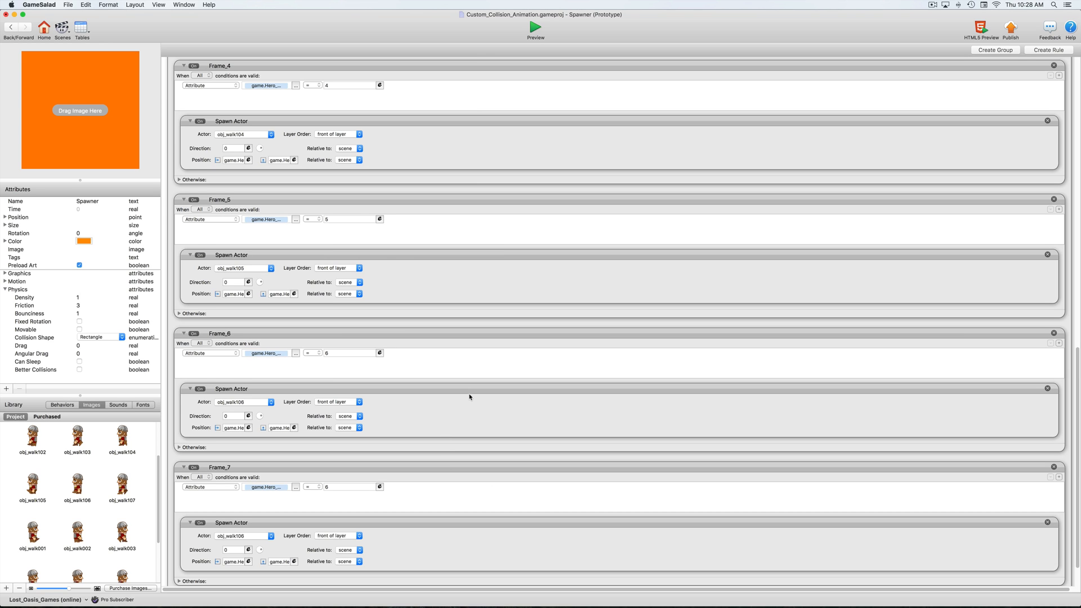
left_click(327, 488)
type("7")
left_click(428, 500)
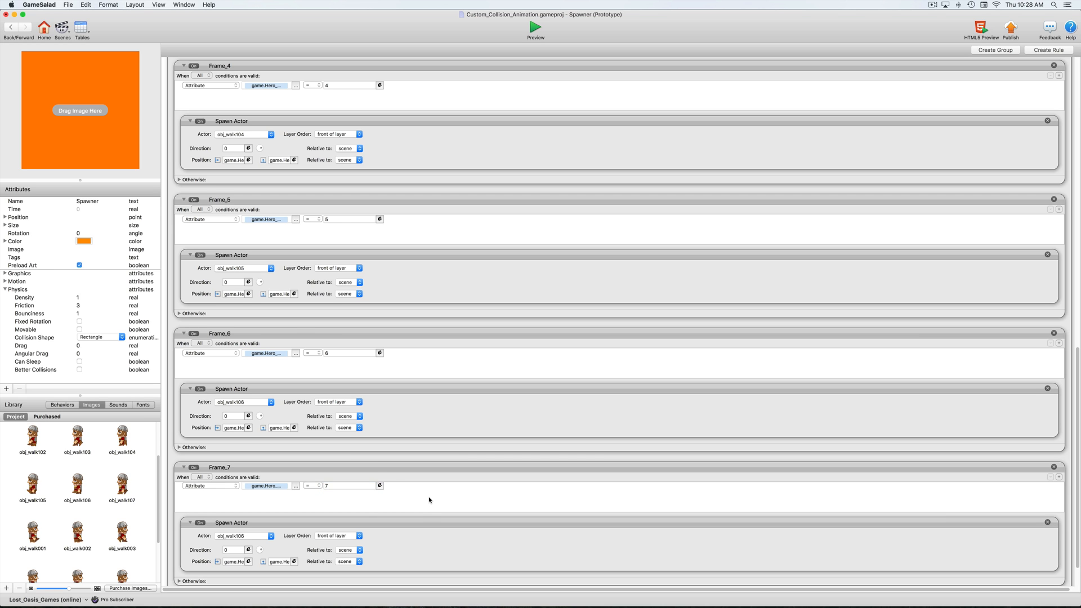
scroll(228, 378, "up", 1)
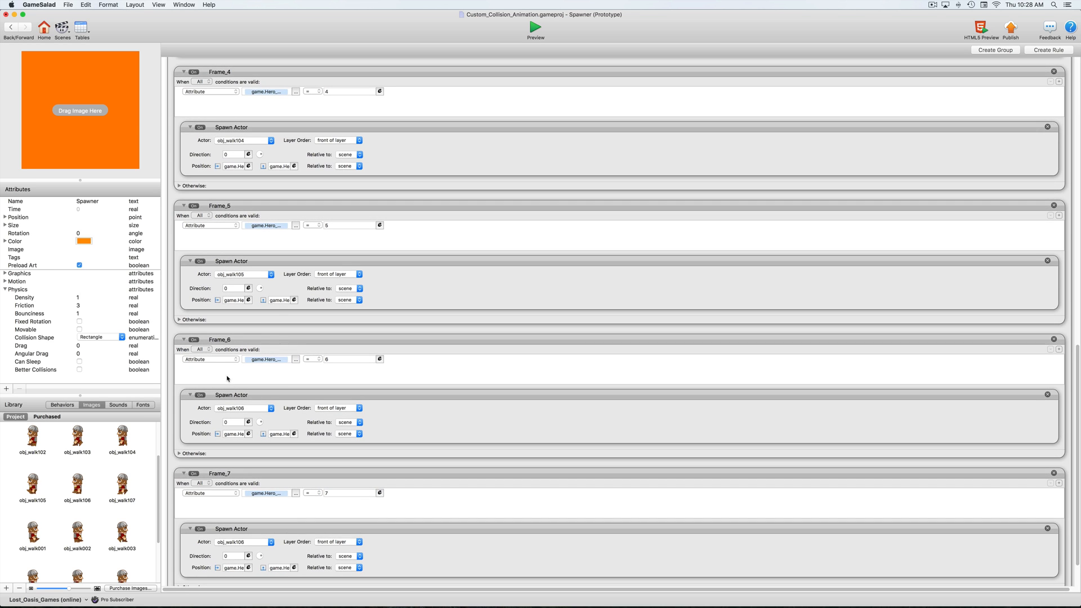
left_click(183, 474)
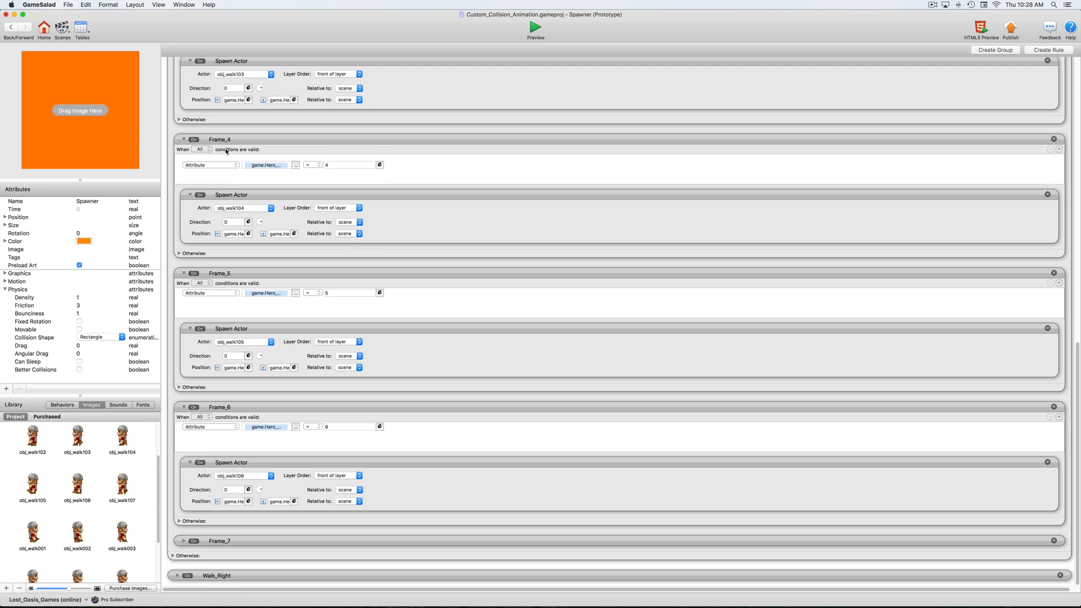
Collapse the Walk_Left rule, expand Walk_Right and set its Frame_7 rule's frame condition value to 7.
scroll(227, 151, "up", 10)
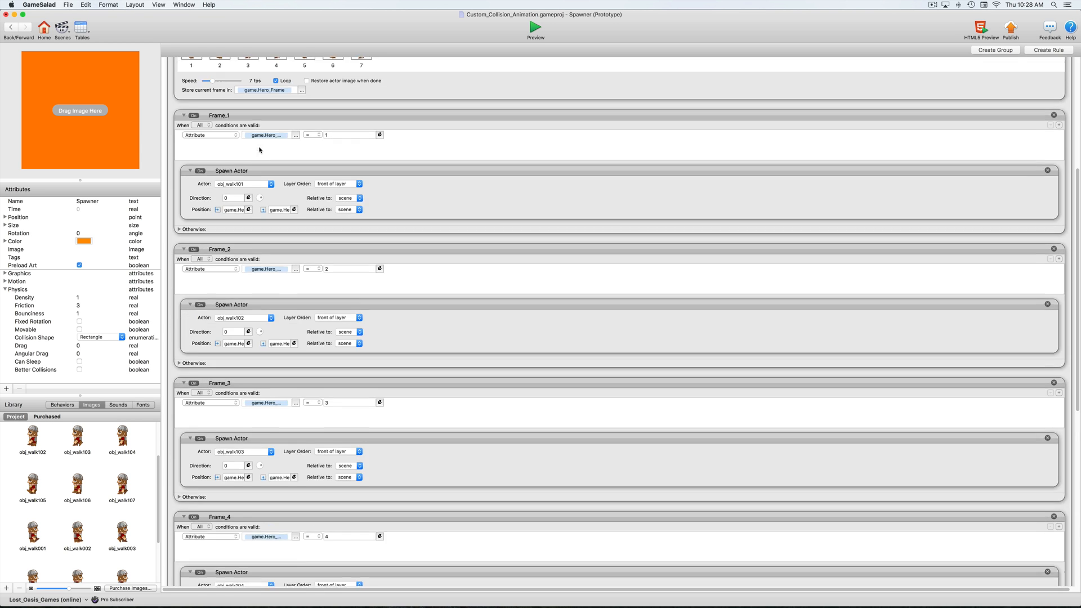
scroll(259, 149, "up", 8)
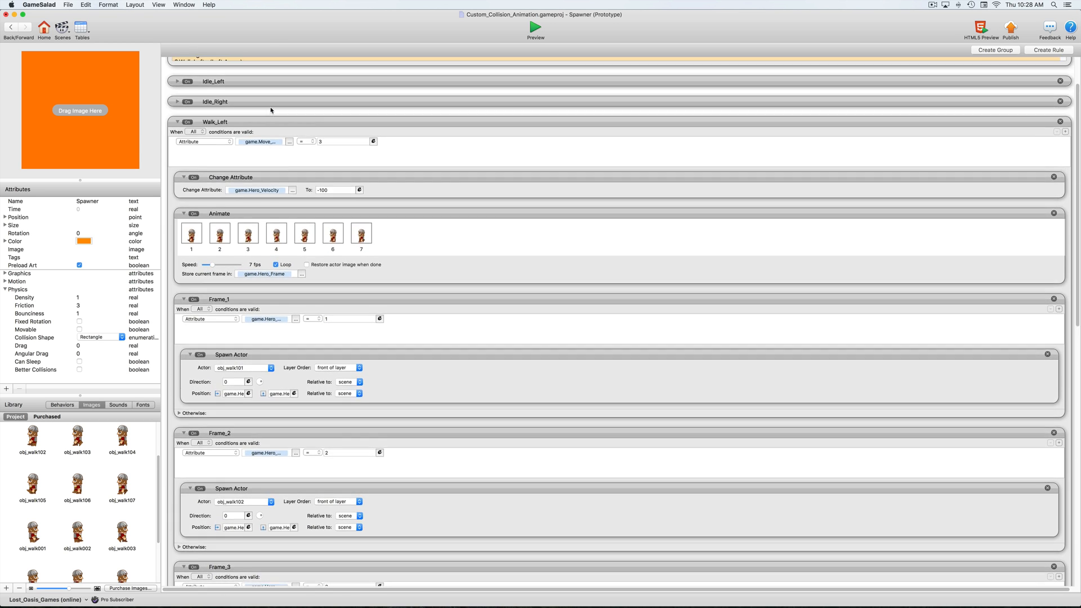
scroll(271, 110, "up", 2)
left_click(177, 162)
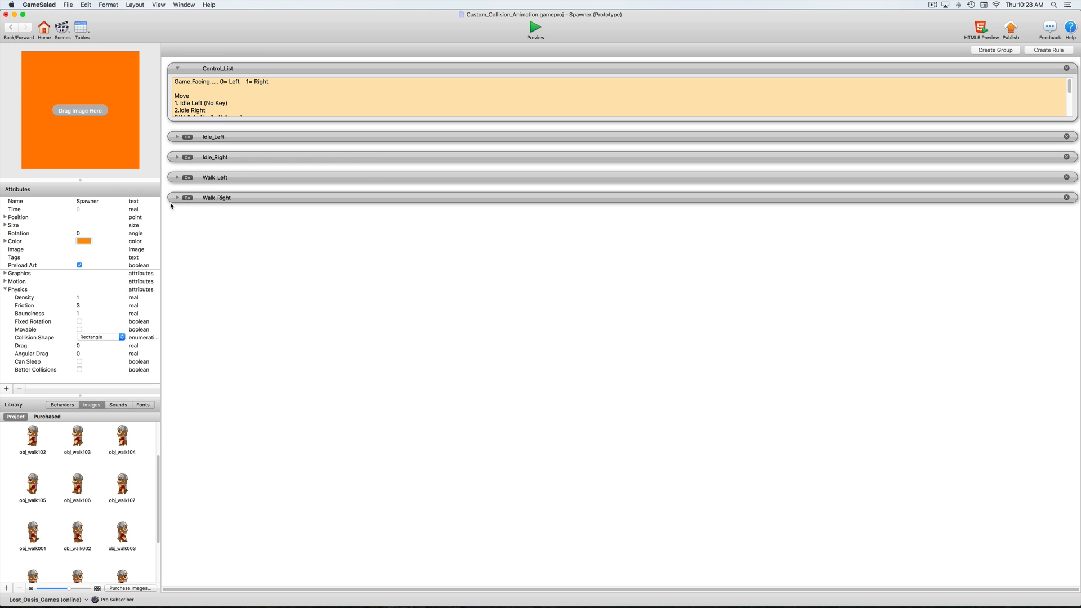
left_click(177, 197)
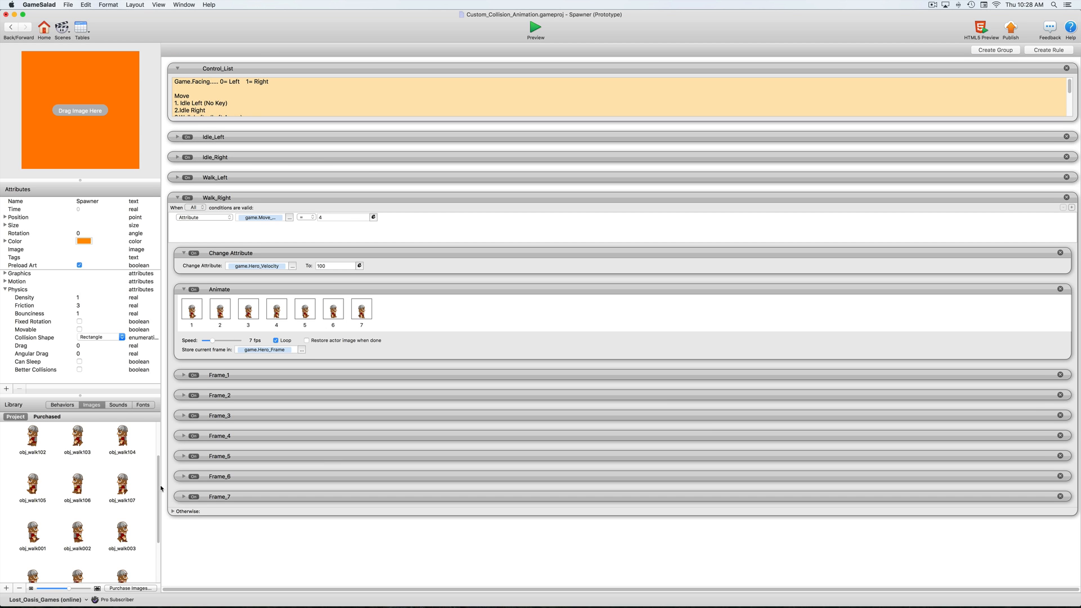
scroll(304, 497, "down", 1)
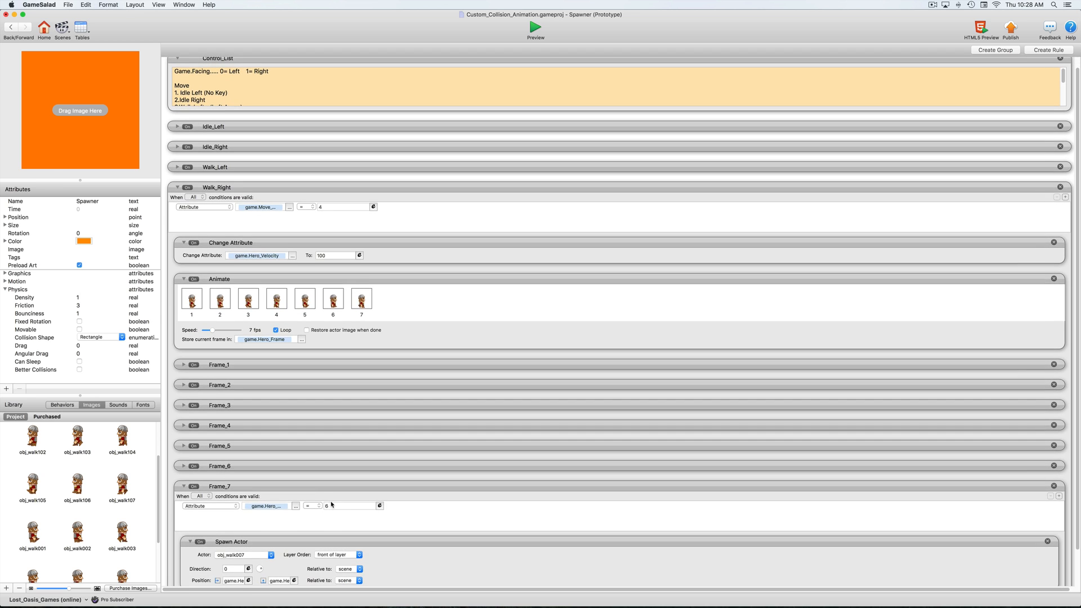
left_click(327, 506)
type("7")
left_click(404, 520)
Preview the scene from the Initial Scene editor, walk the hero left across the carpet and return to the scene.
left_click(11, 28)
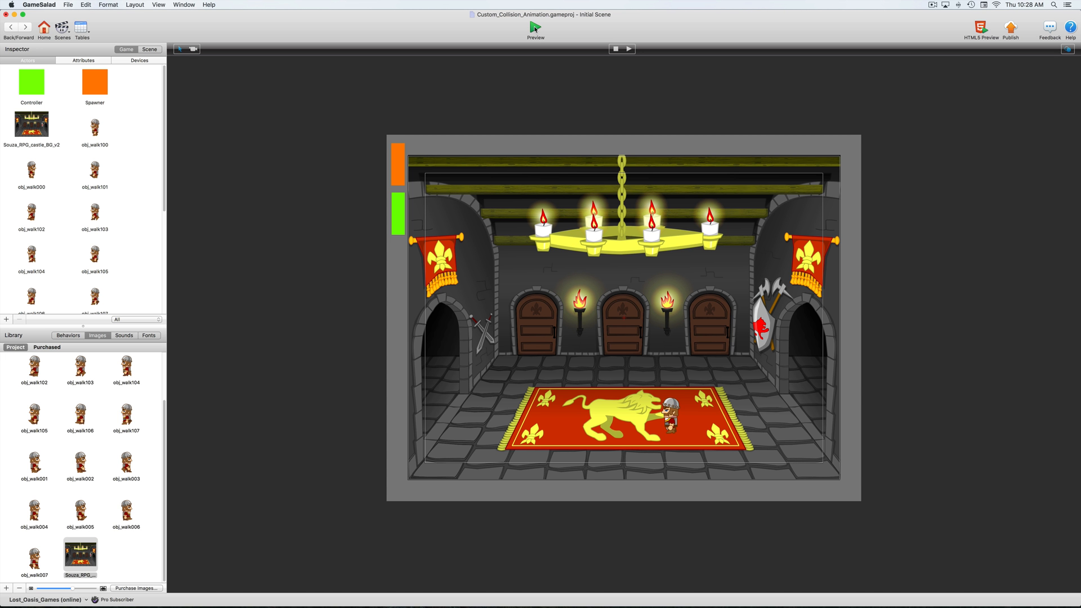
left_click(533, 29)
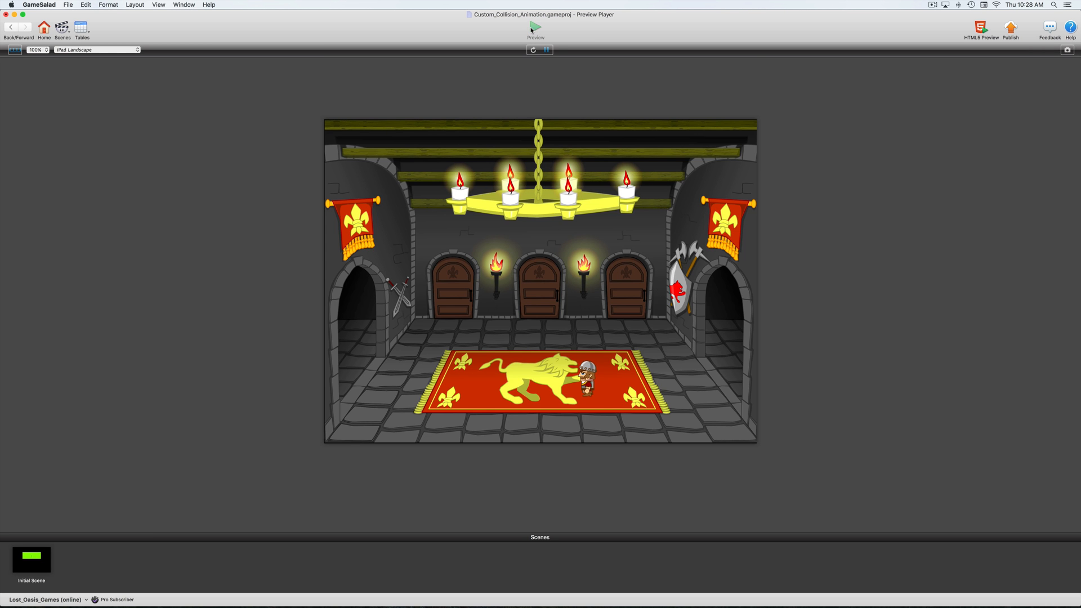
key("Left")
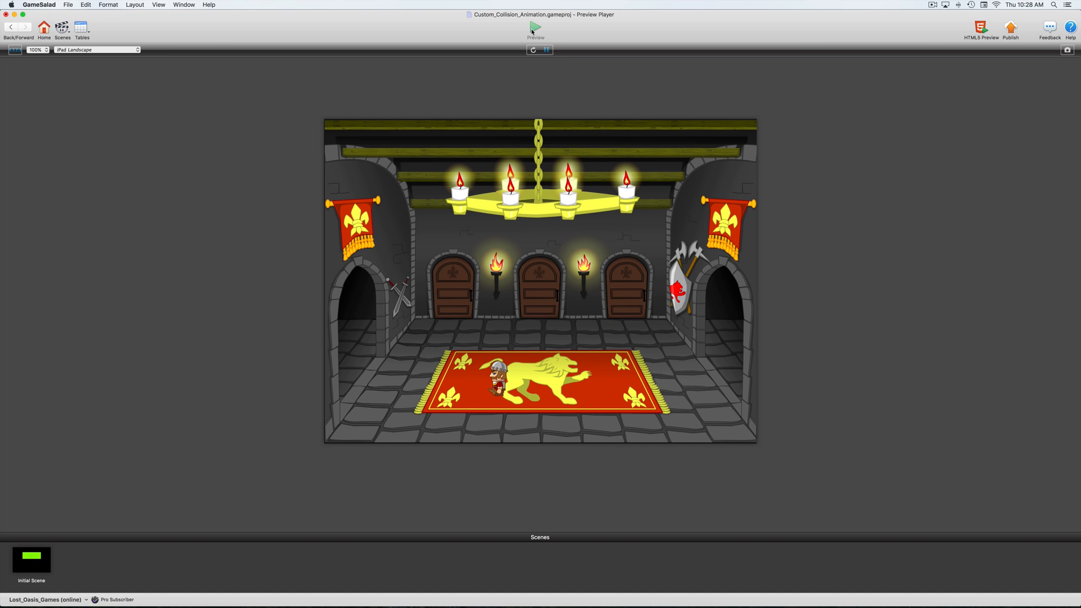
left_click(9, 27)
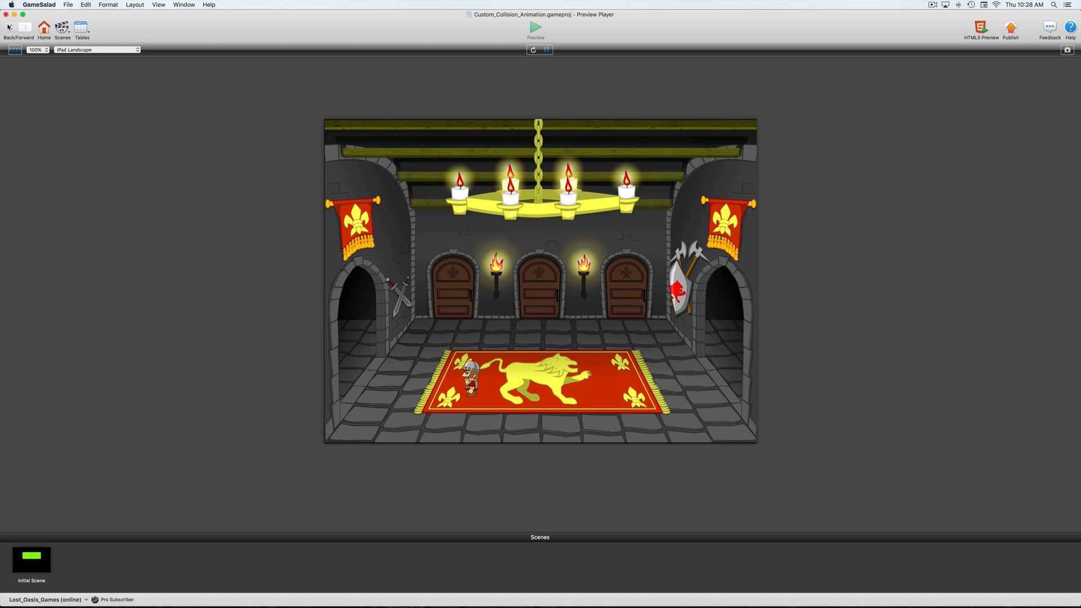
left_click(10, 26)
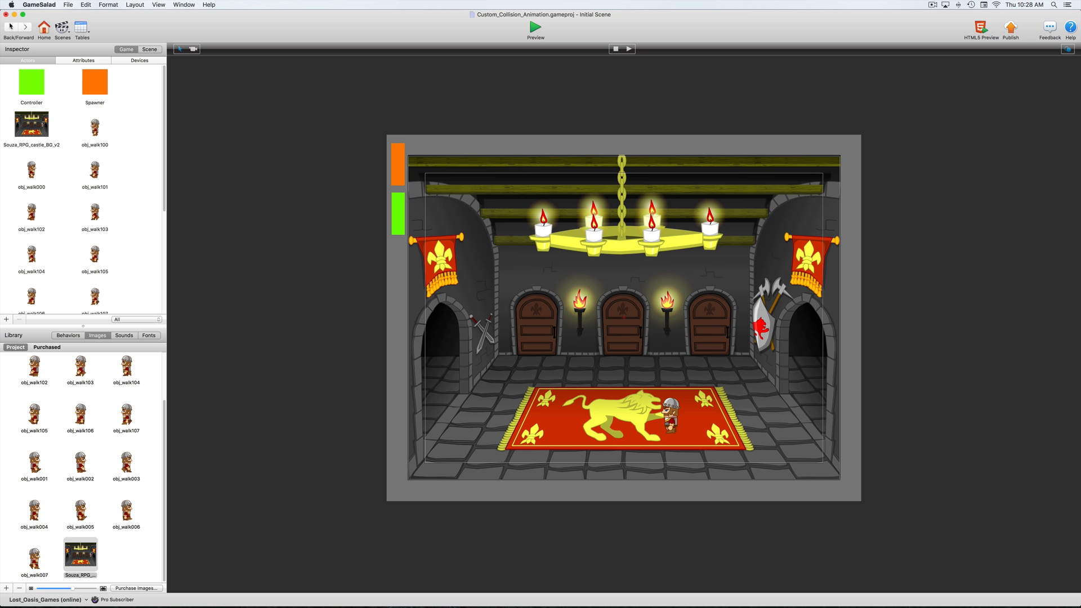
Add a new actor to the project, keeping the name Actor 1, and open it for editing.
scroll(135, 193, "down", 3)
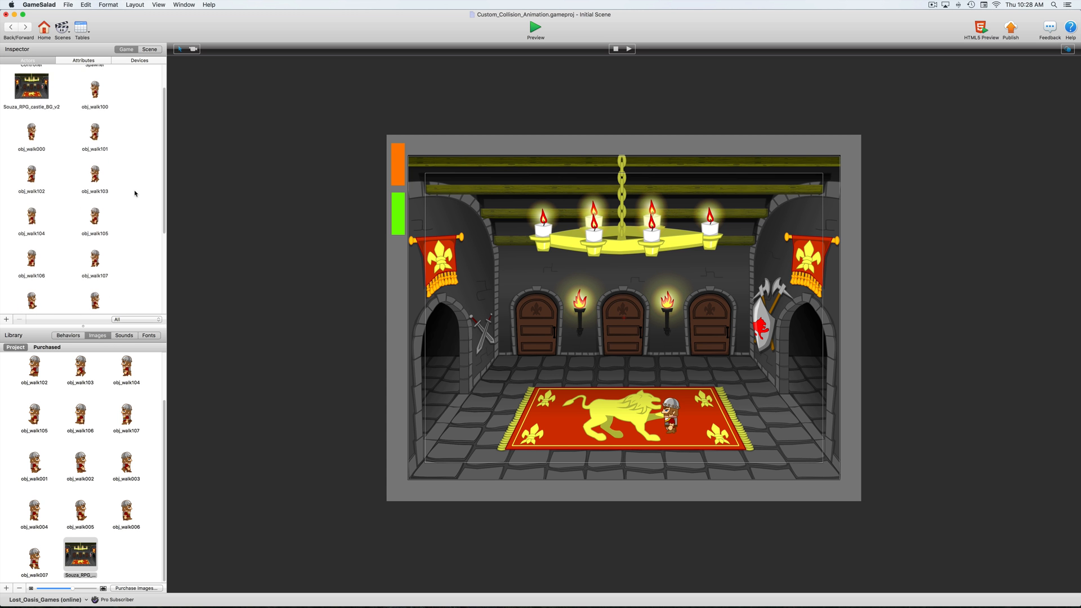
scroll(136, 193, "down", 2)
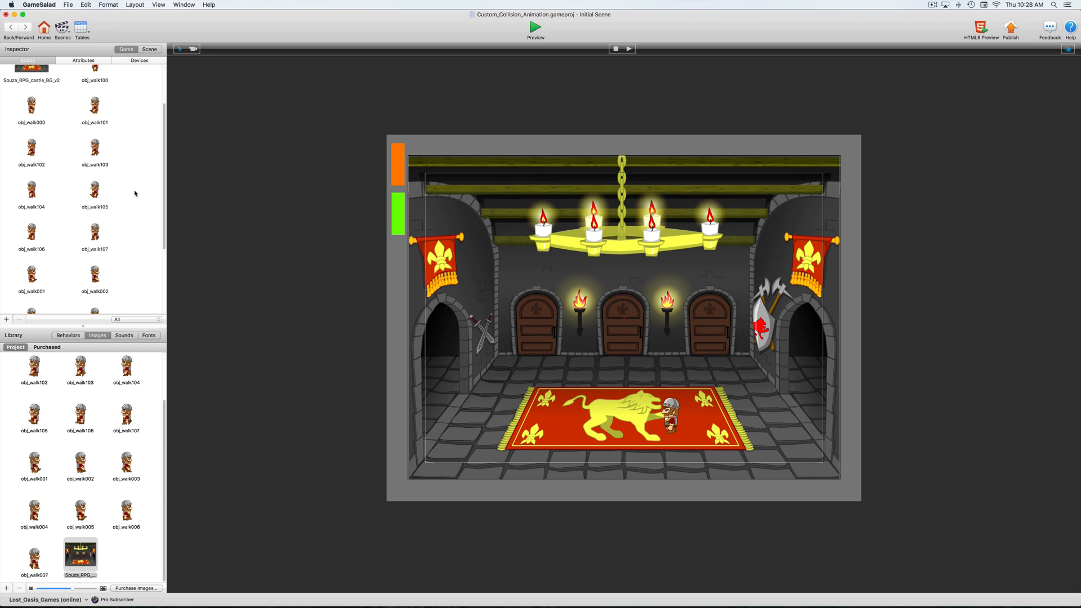
left_click(68, 5)
left_click(79, 52)
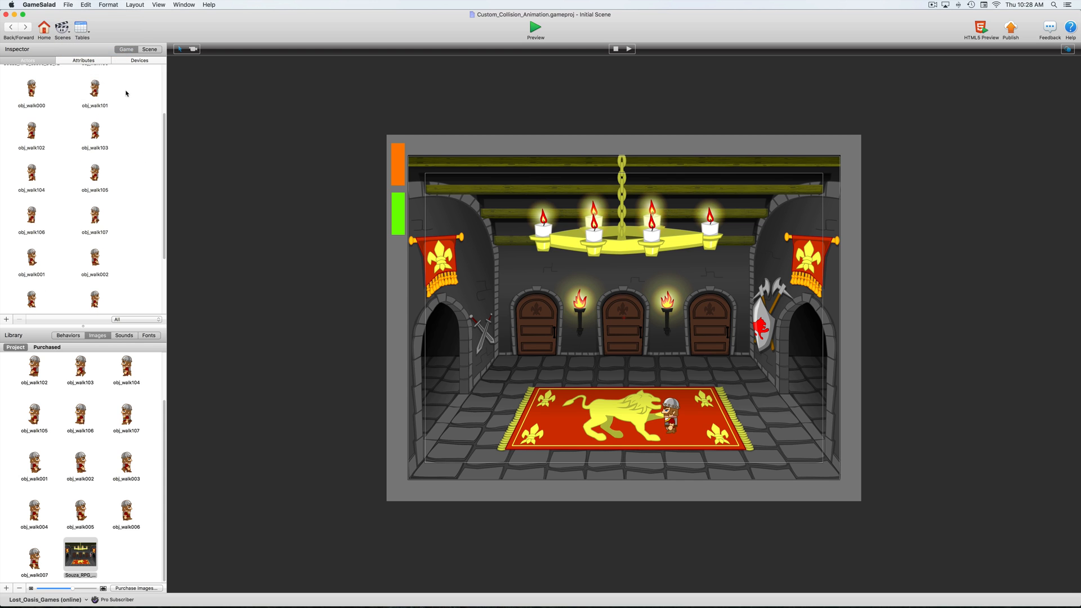
scroll(132, 115, "up", 2)
scroll(131, 115, "down", 1)
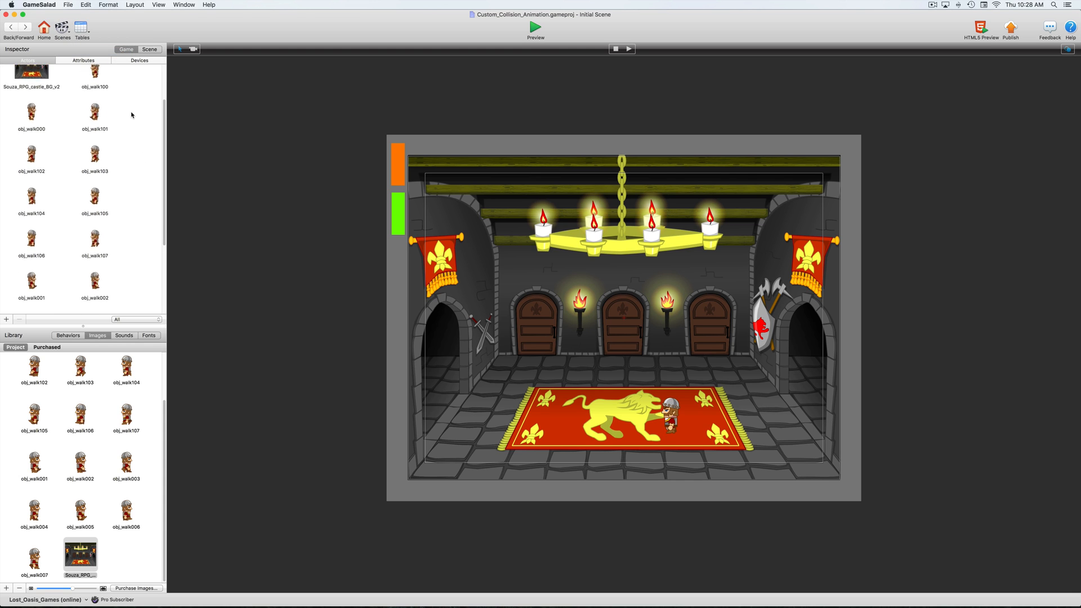
scroll(129, 116, "up", 2)
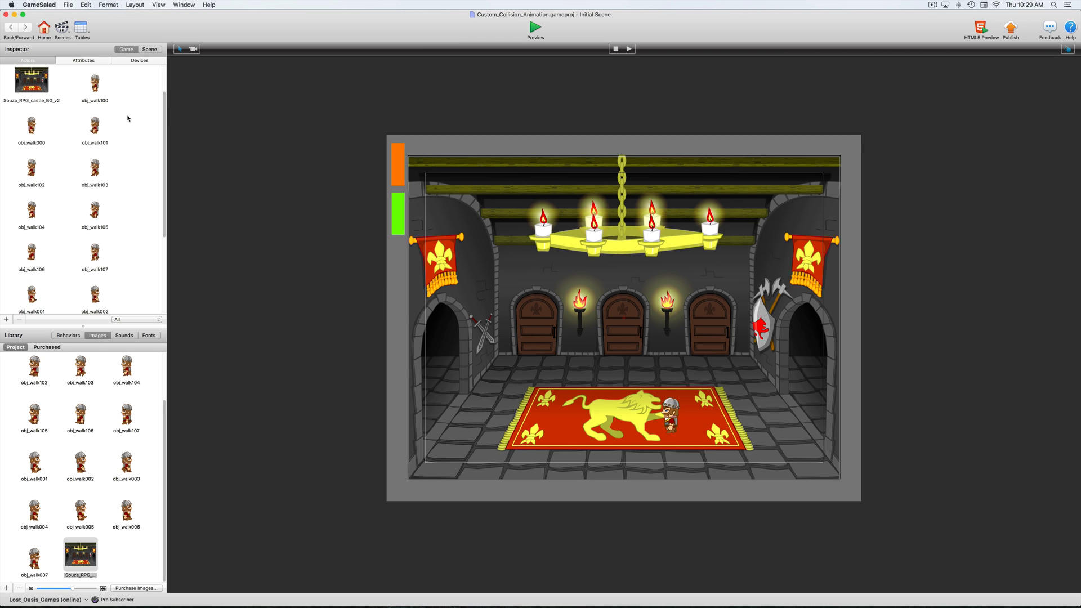
scroll(129, 121, "down", 6)
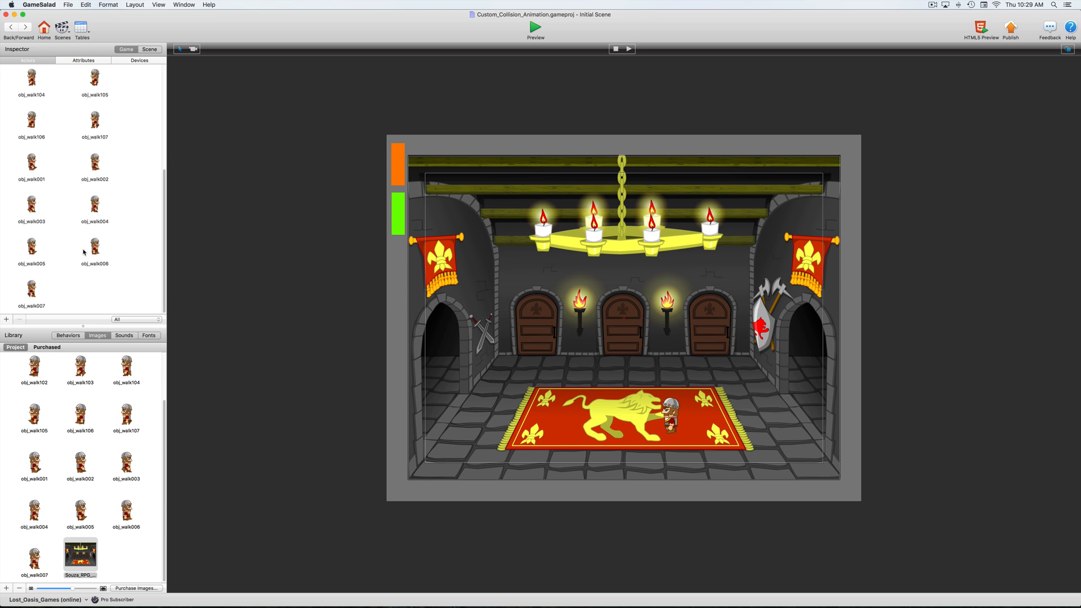
left_click(6, 319)
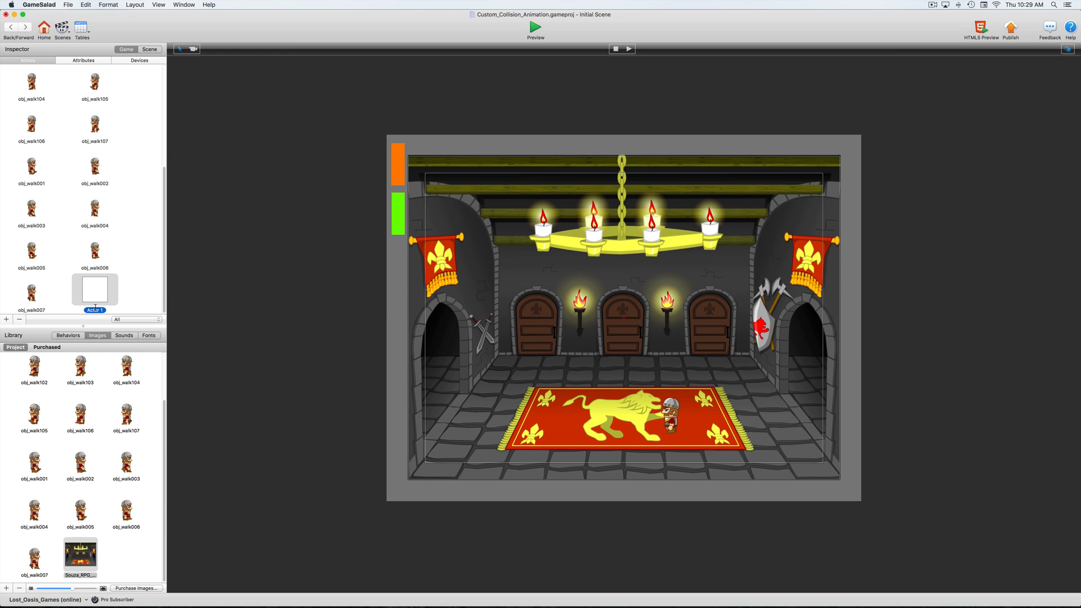
left_click(94, 310)
double_click(99, 300)
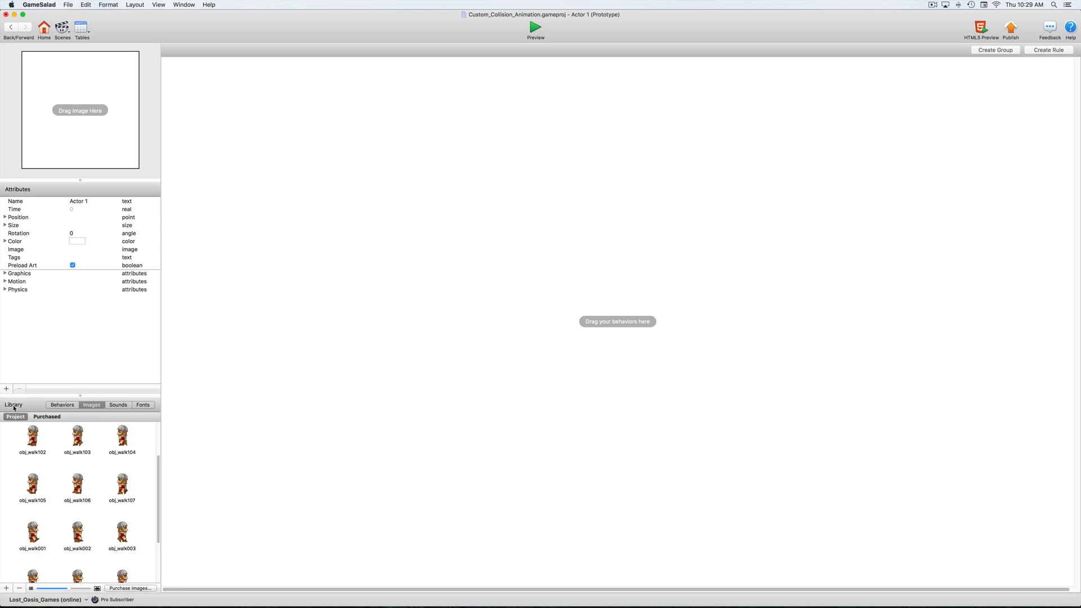
Add a Display Text behavior from the standard behaviors to Actor 1.
left_click(62, 405)
scroll(51, 515, "up", 10)
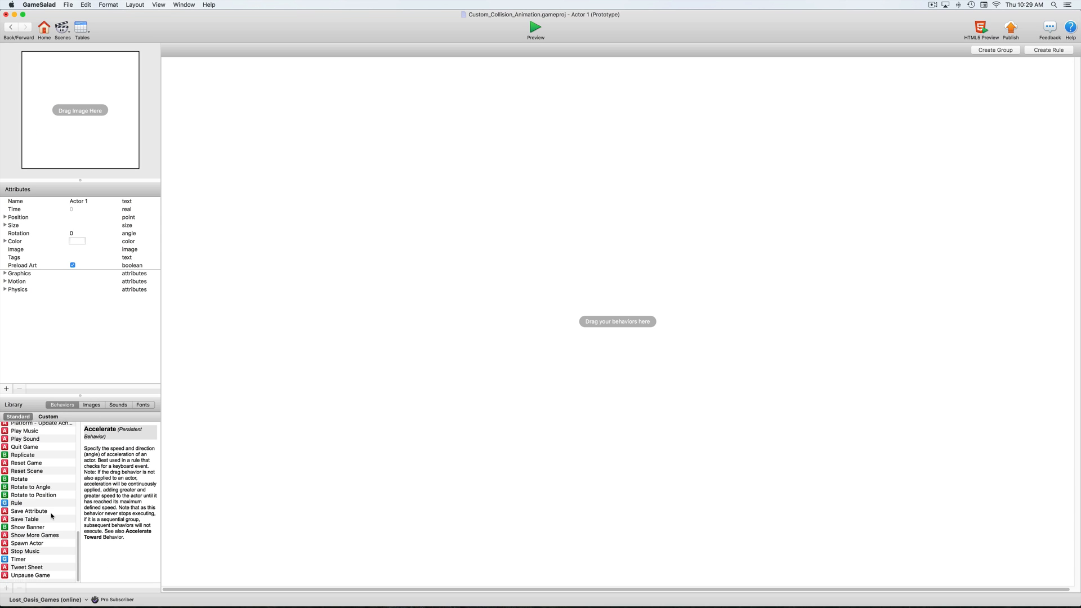
scroll(51, 515, "up", 6)
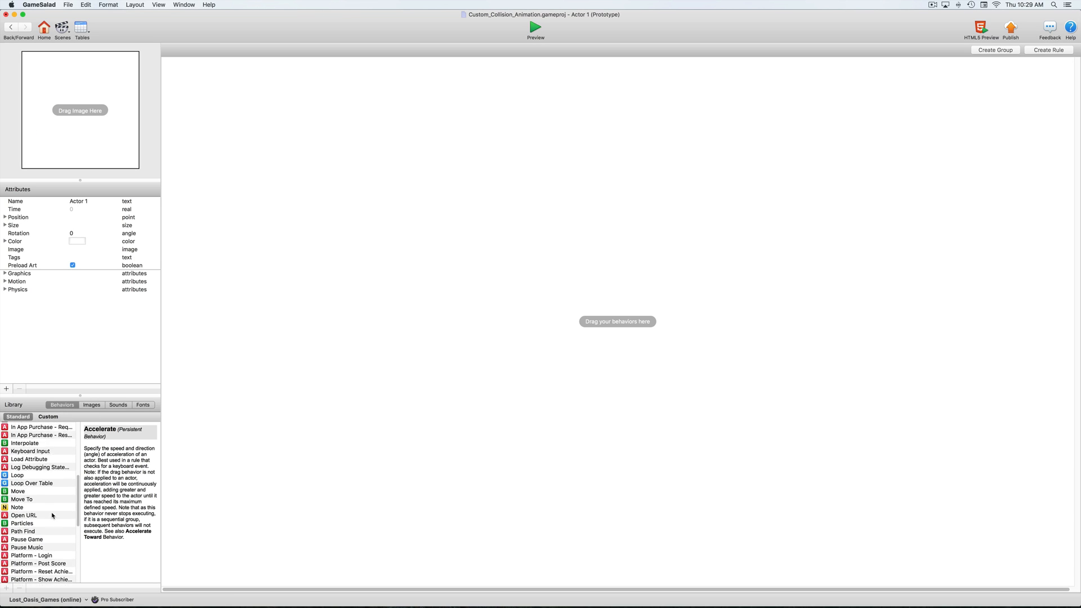
left_click_drag(6, 478, 261, 94)
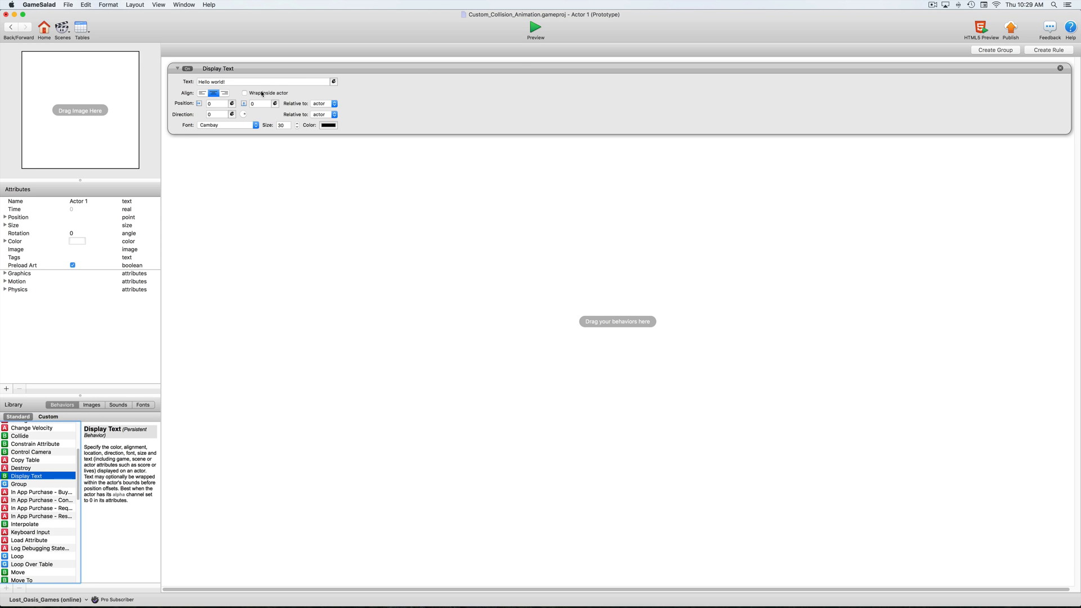
Set the Display Text behavior's text to the expression game.Hero_Frame.
left_click(333, 83)
left_click(203, 94)
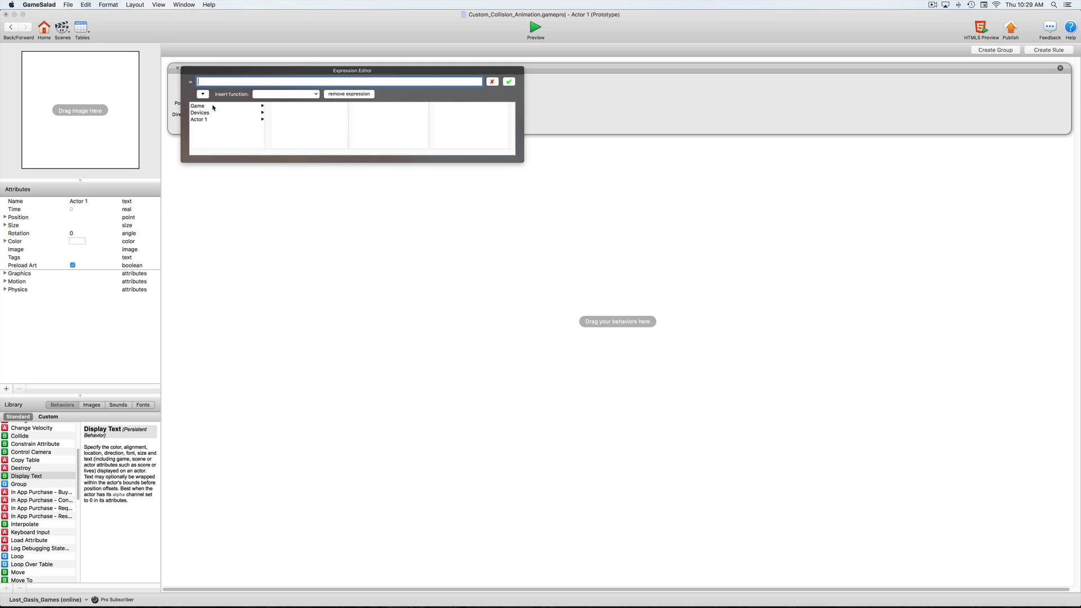
left_click(229, 107)
scroll(343, 125, "down", 10)
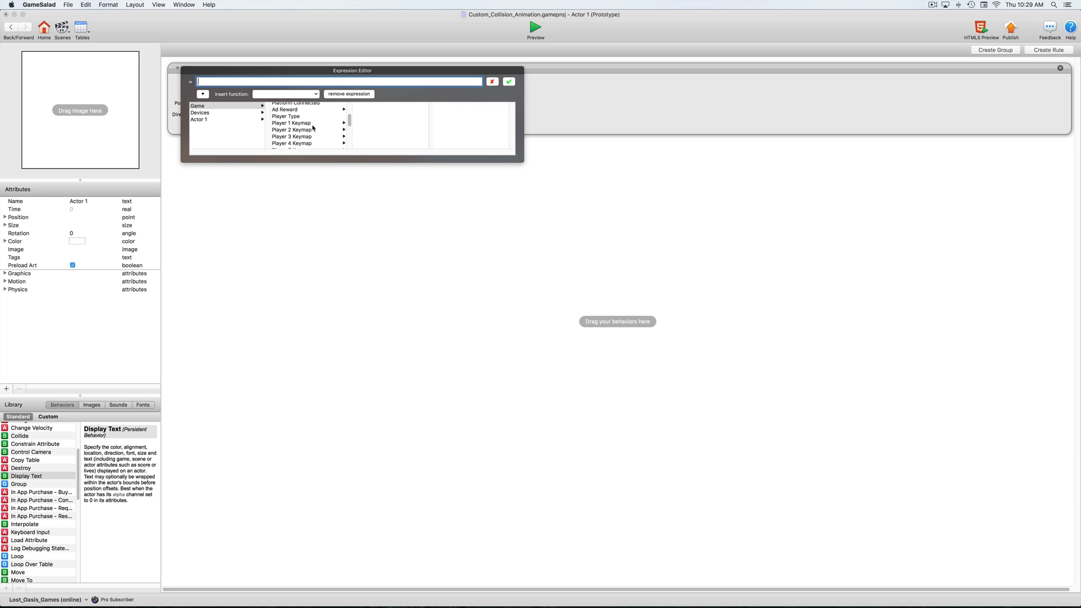
left_click(314, 144)
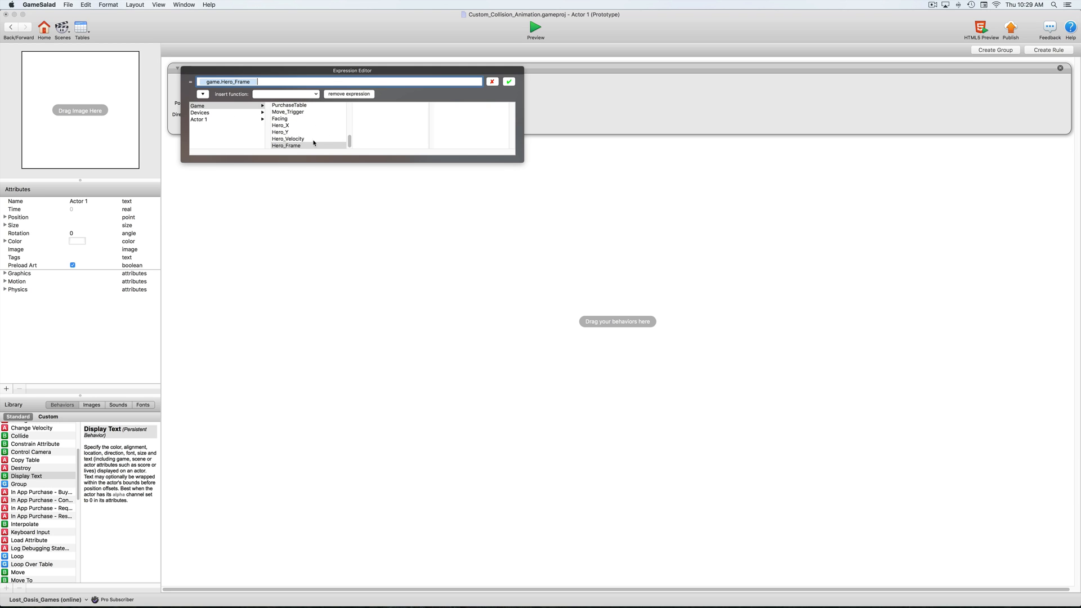
left_click(508, 82)
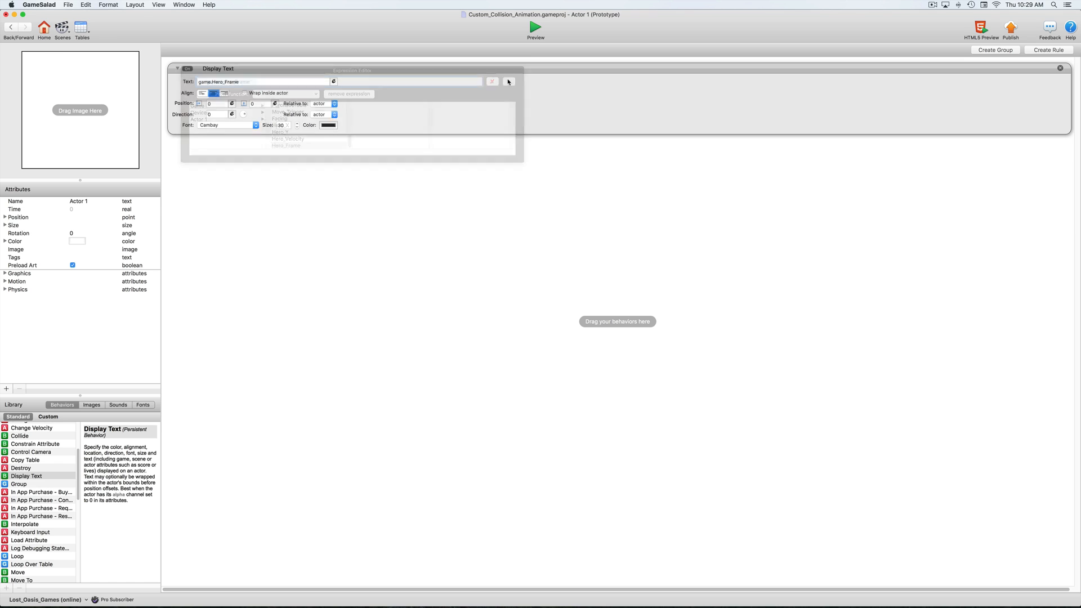
Place Actor 1 in the castle scene to the left of the chandelier, preview its frame number display and return to the scene.
left_click(10, 28)
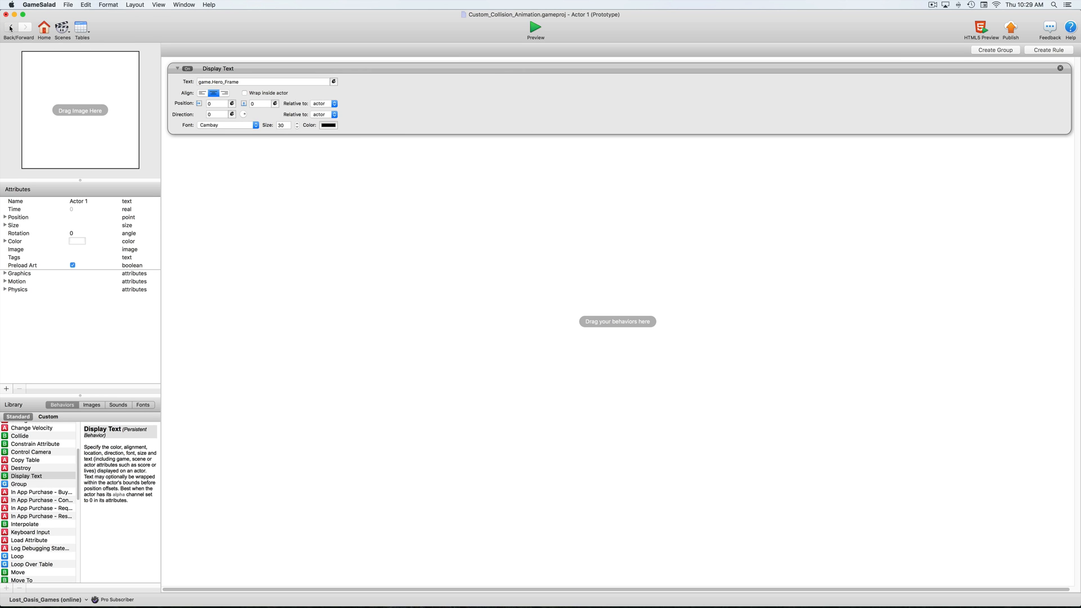
scroll(94, 253, "down", 10)
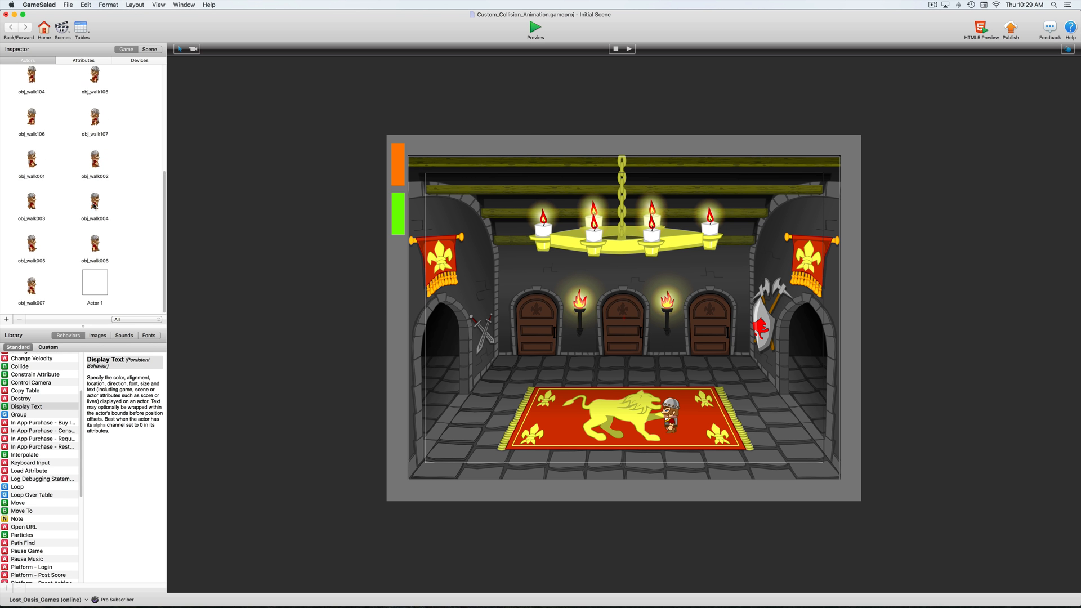
left_click_drag(94, 278, 481, 204)
left_click(537, 26)
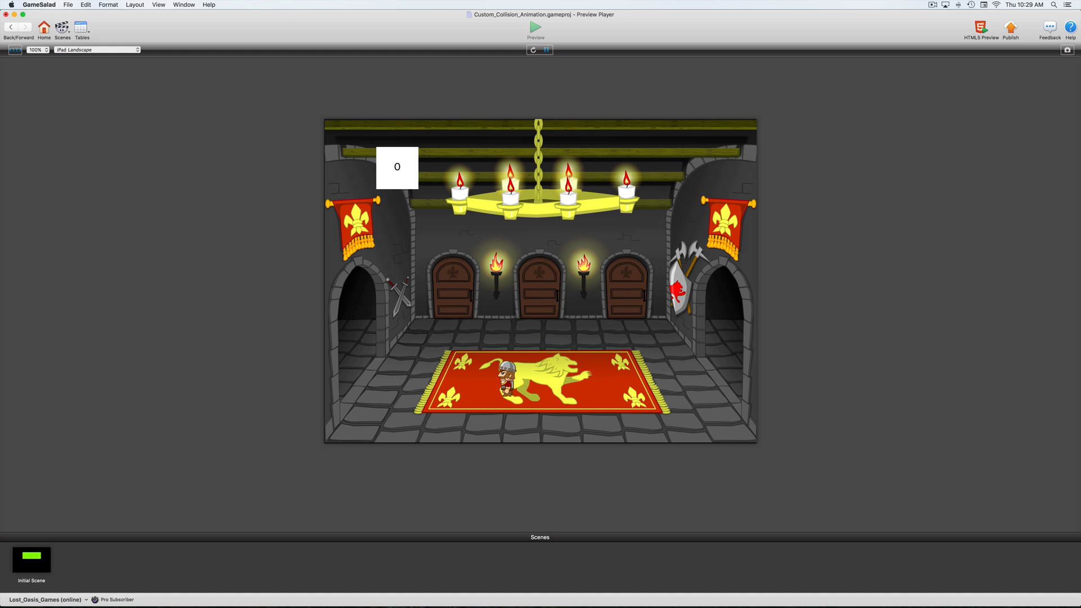
left_click(9, 27)
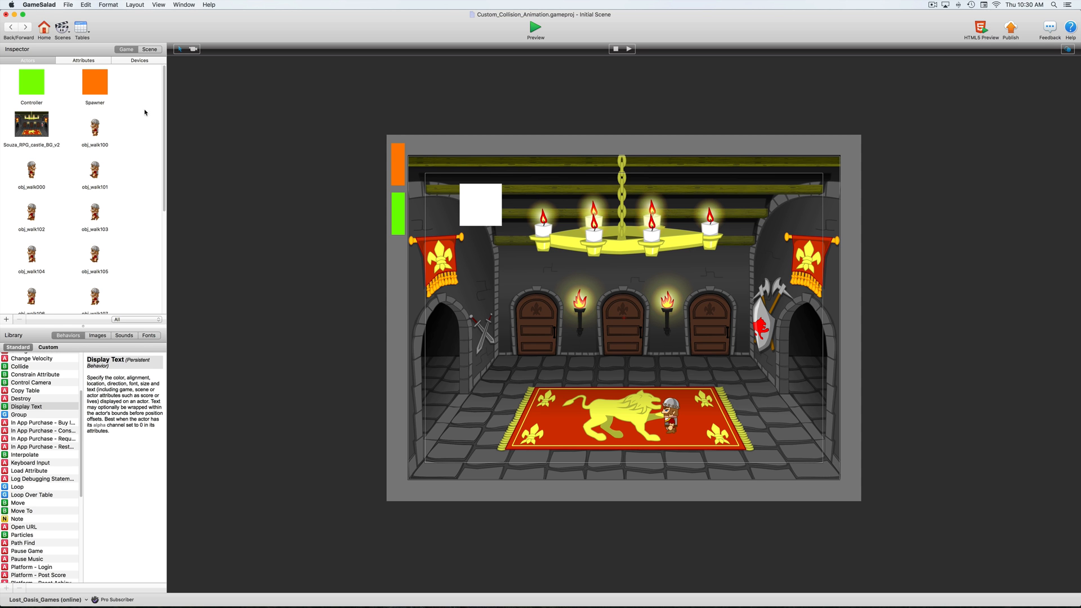
Open the Spawner actor, collapse Walk_Right, expand Walk_Left and examine its frame rules through Frame_7.
left_click(94, 91)
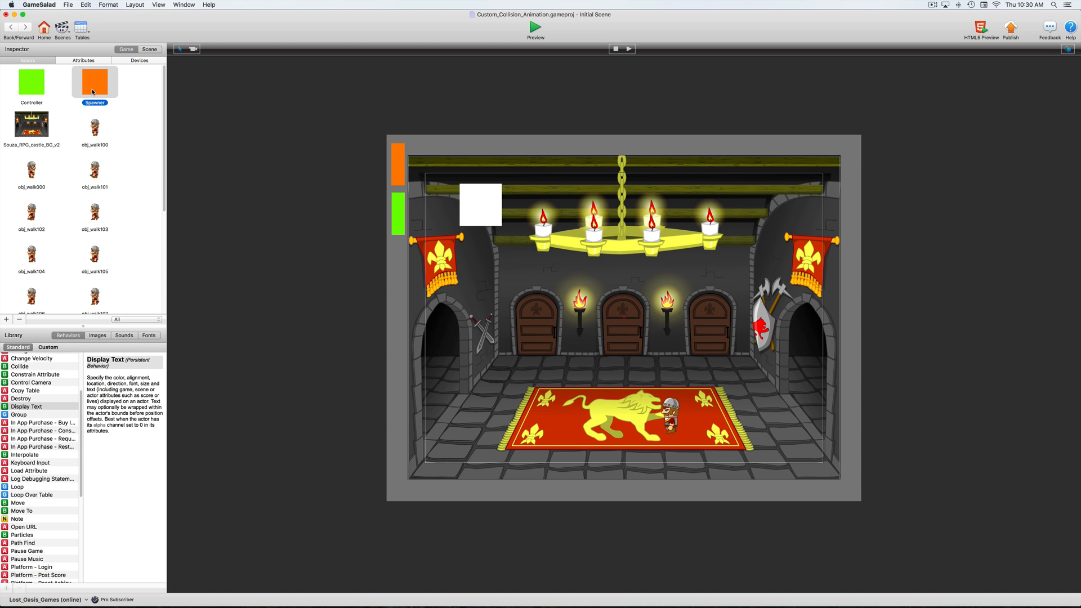
double_click(96, 92)
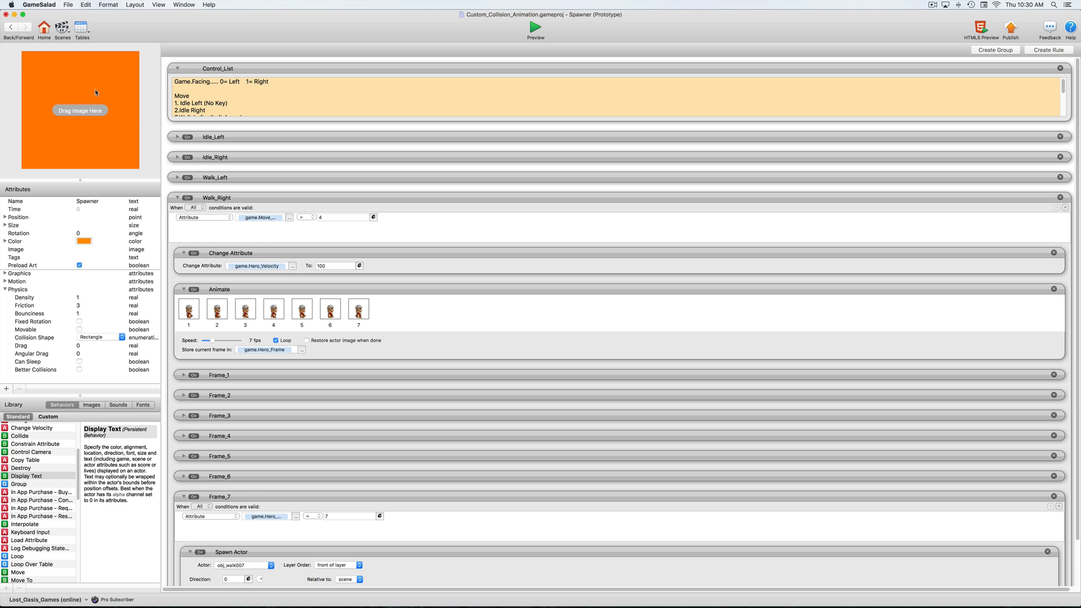
left_click(178, 198)
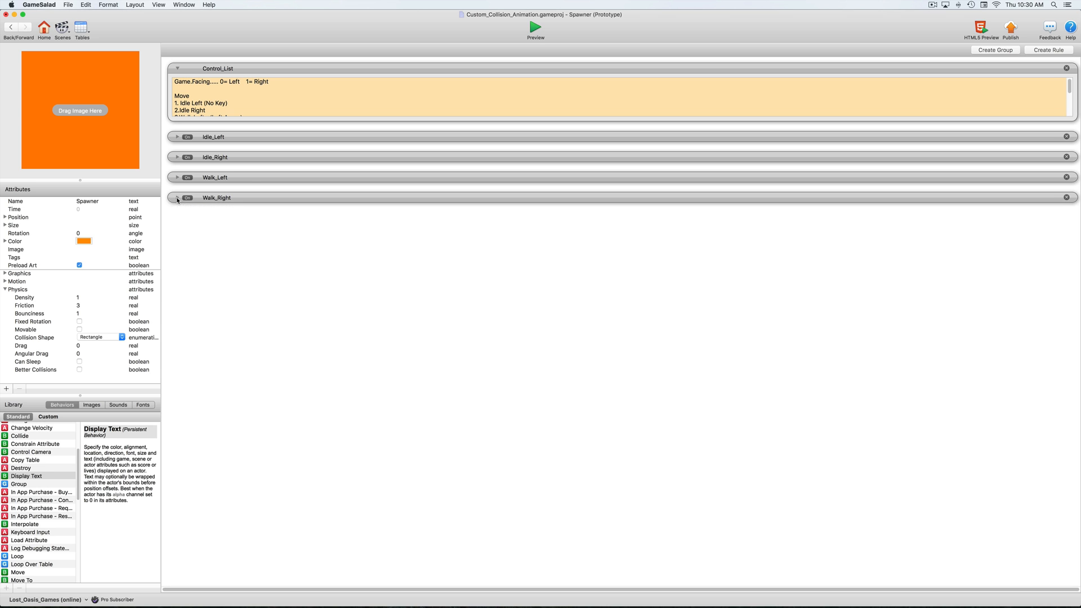
left_click(177, 178)
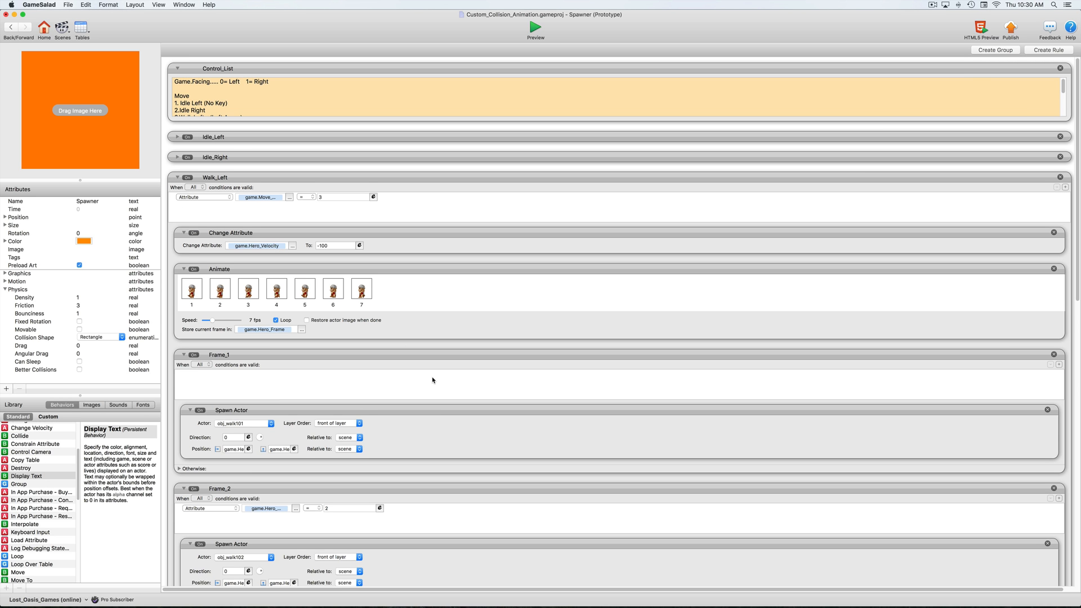
scroll(439, 394, "down", 3)
scroll(444, 439, "down", 10)
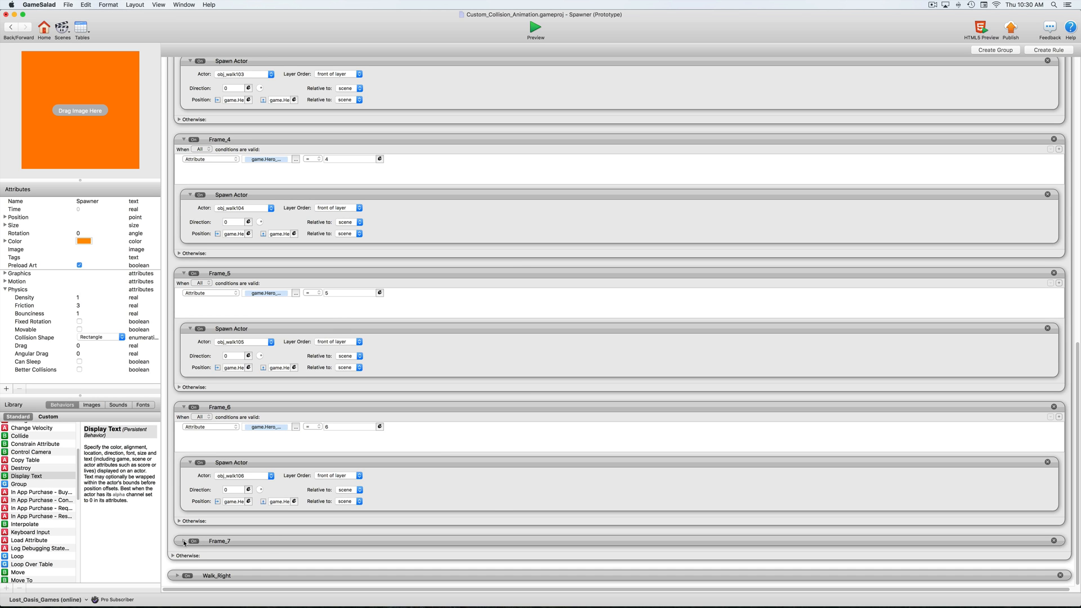
scroll(517, 508, "down", 3)
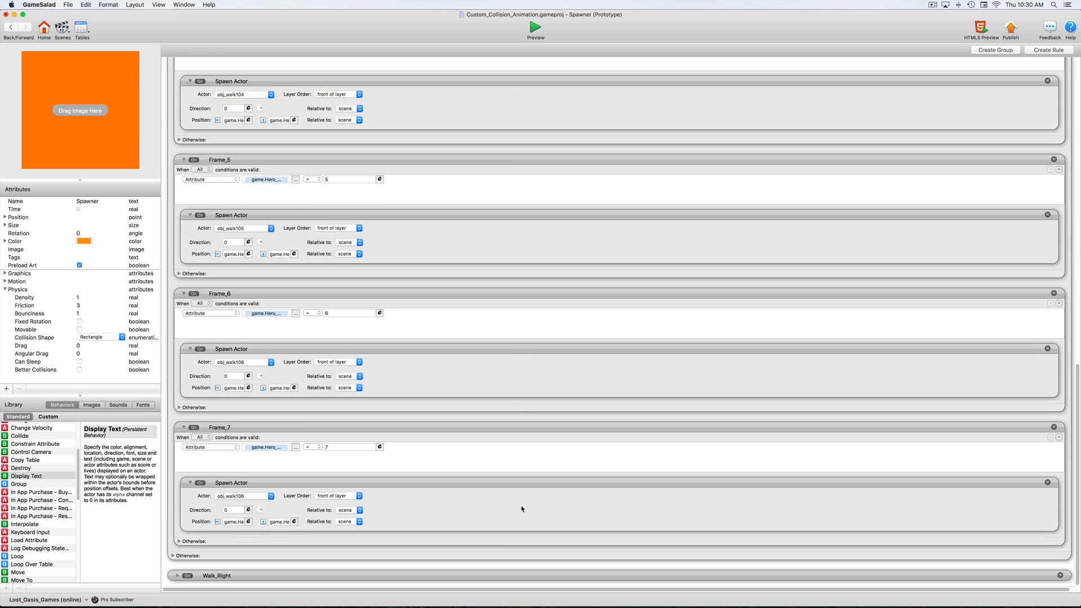
Set the spawned actor in Walk_Left's Frame_7 rule to obj_walk107 and save the project.
left_click(254, 498)
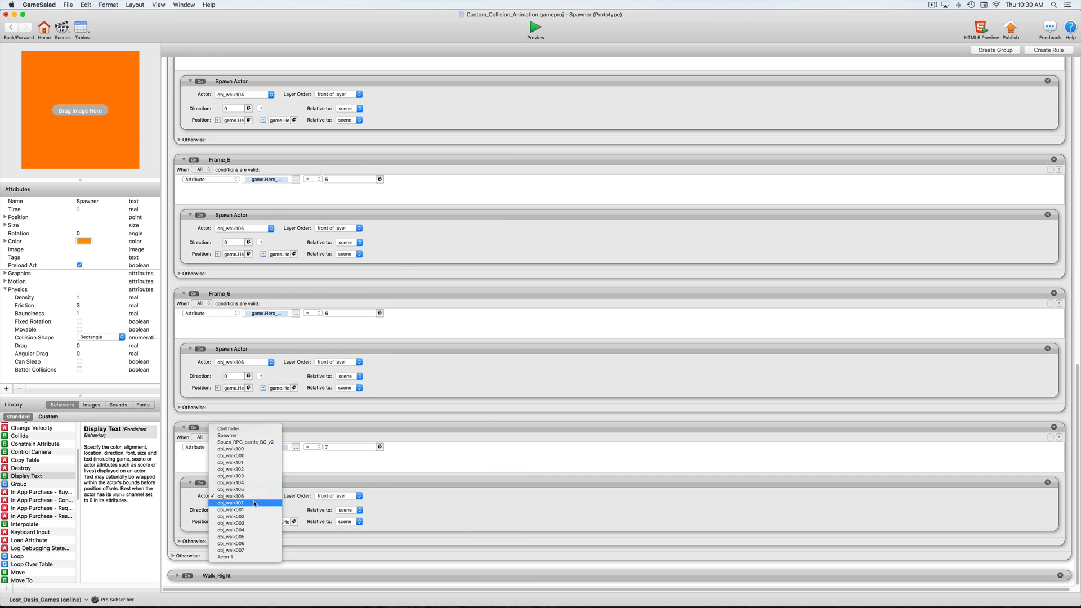
left_click(254, 503)
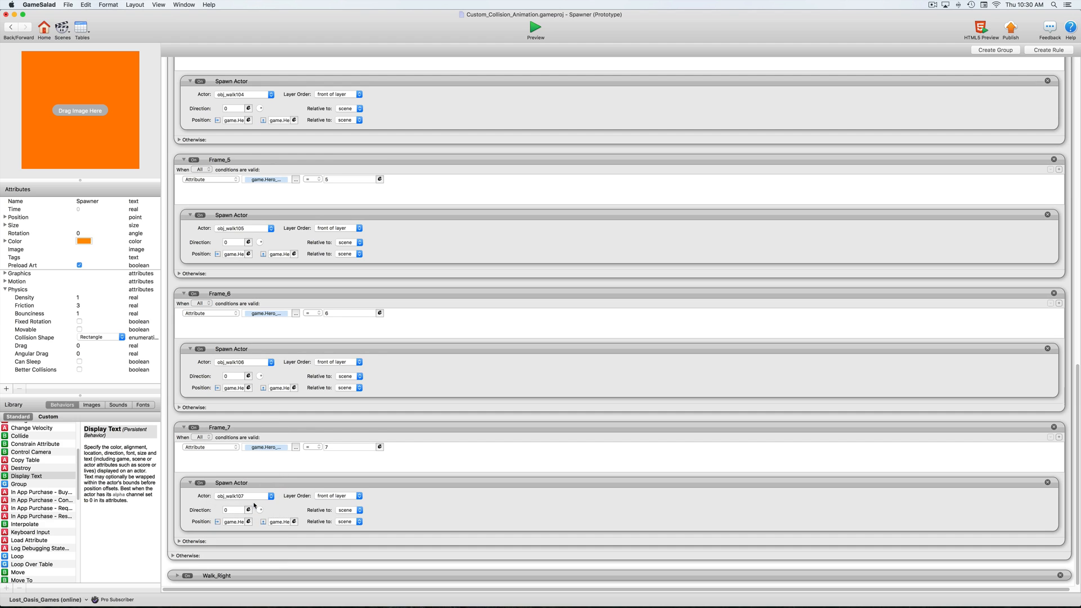
left_click(68, 5)
left_click(74, 52)
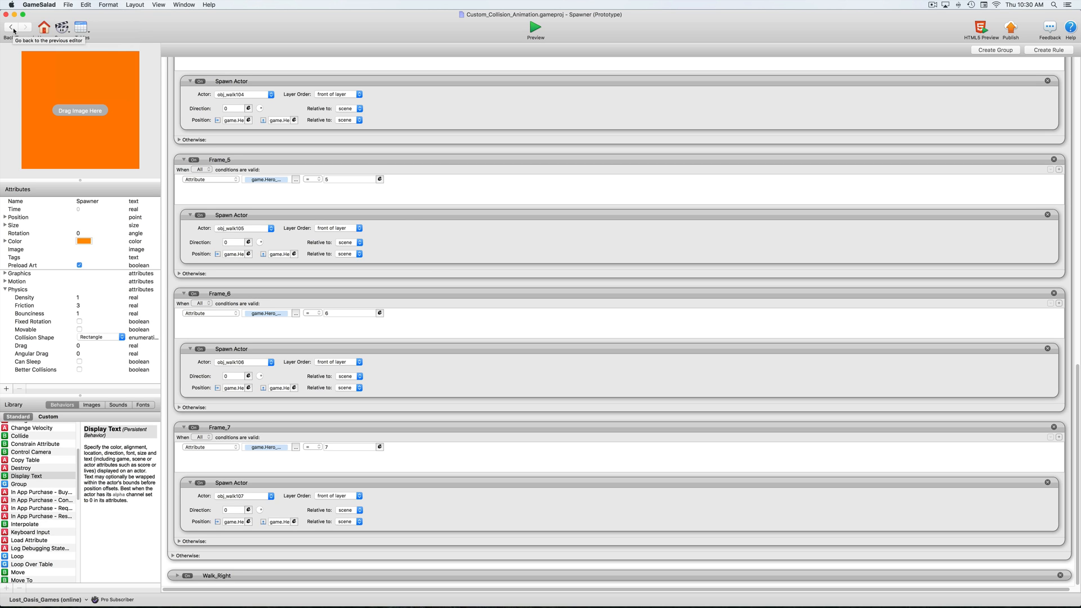
Return to the castle scene, preview the hero's walk animation with the frame number display, and go back to the scene.
left_click(14, 31)
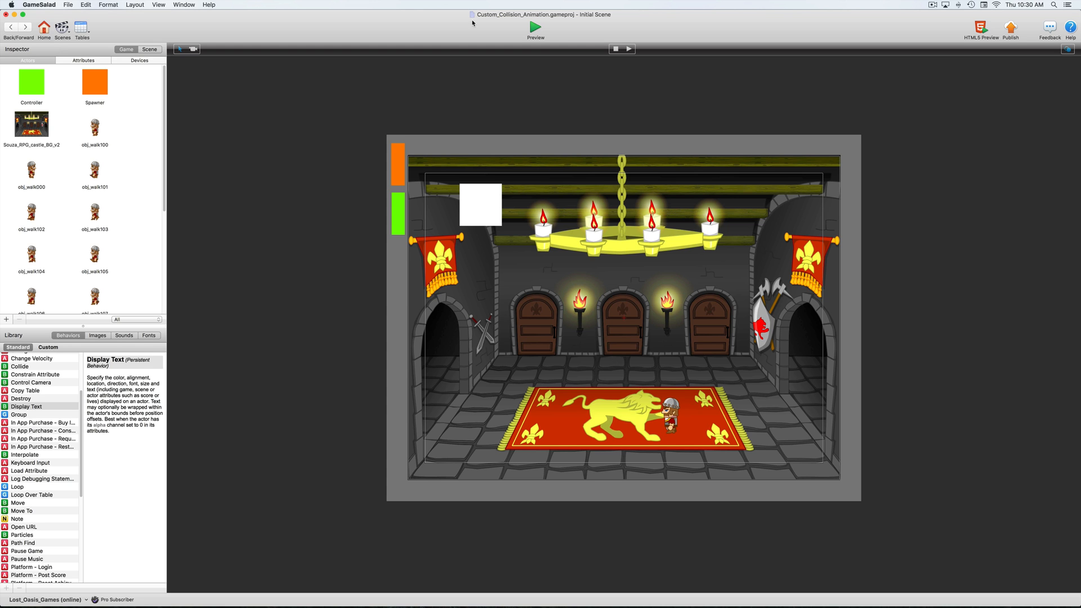
left_click(535, 31)
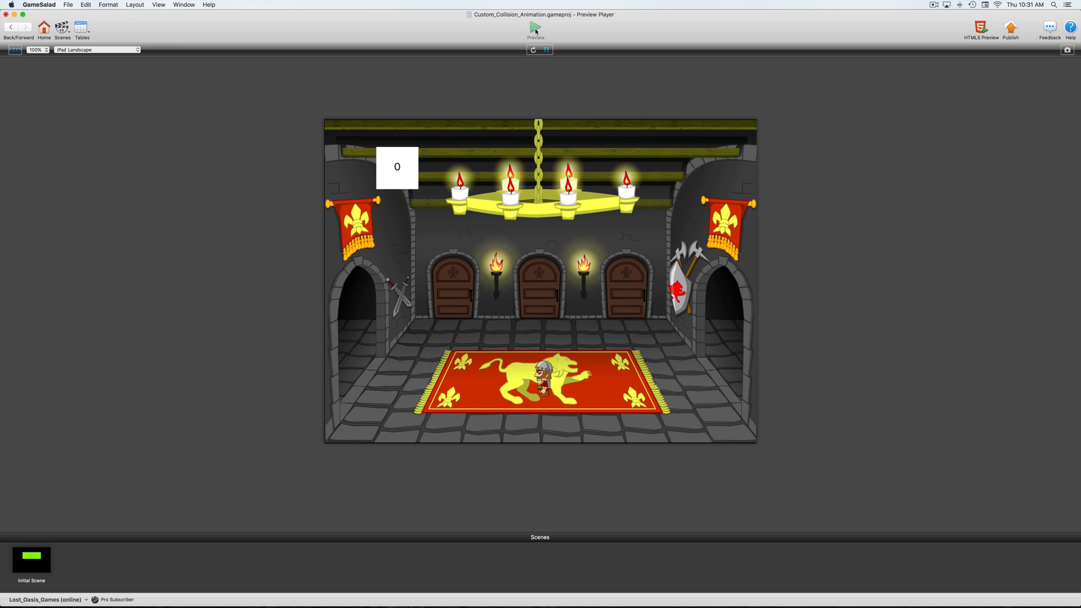
left_click(11, 29)
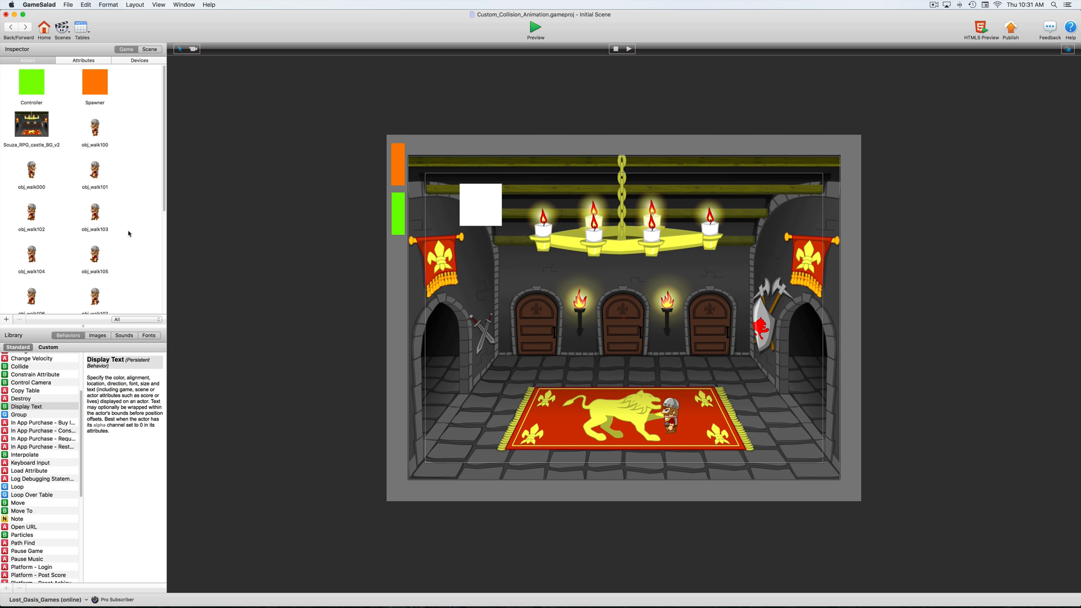
Import obj_idle000.png from the Idle folder inside Animate_Collide's Enemy folder into the project images.
scroll(127, 232, "down", 5)
left_click(97, 335)
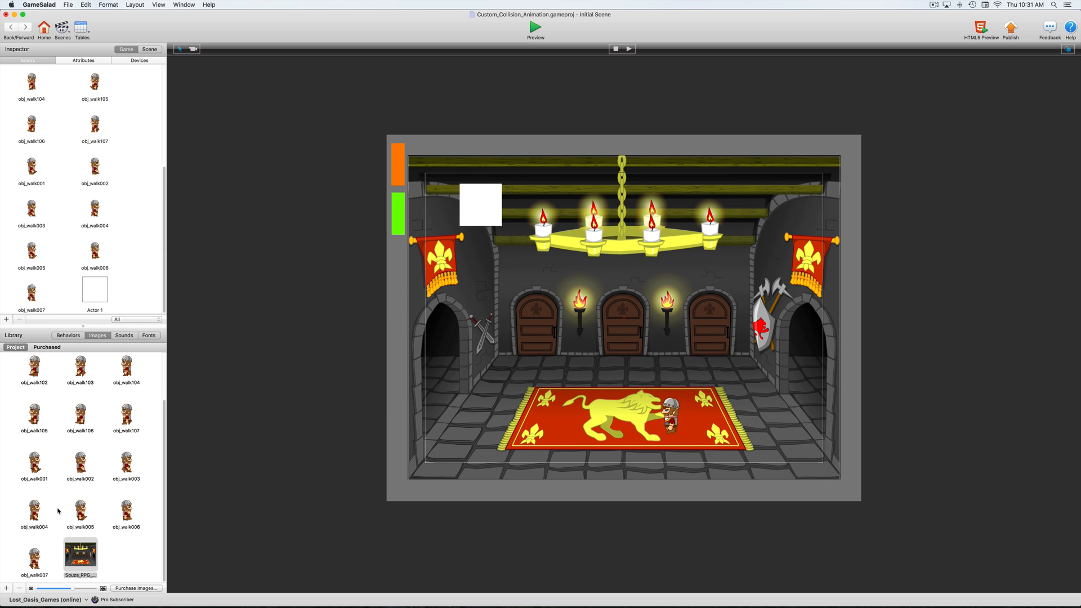
left_click(7, 588)
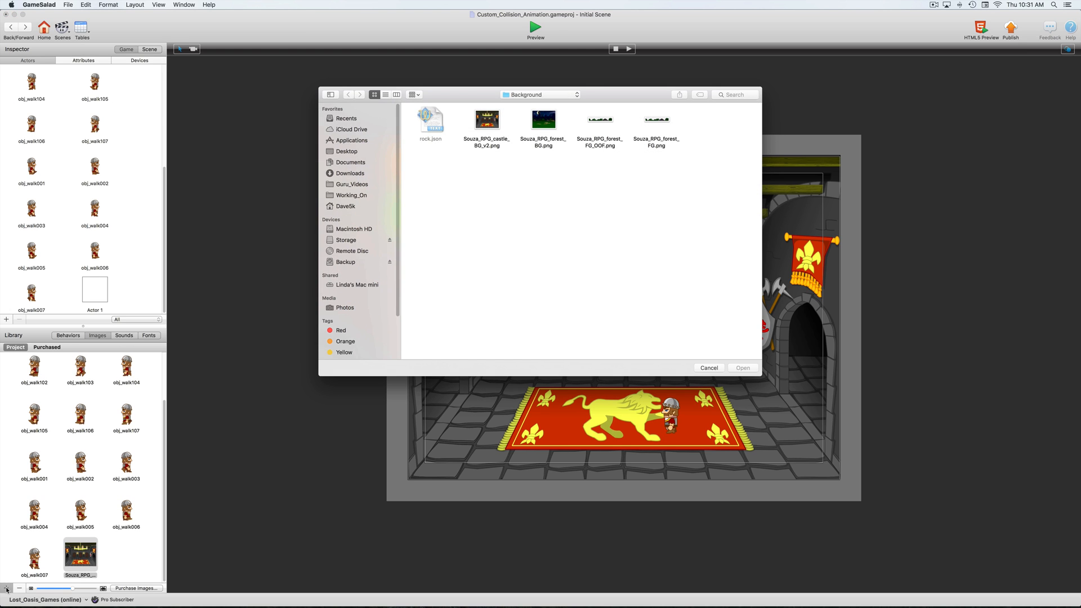
left_click(534, 94)
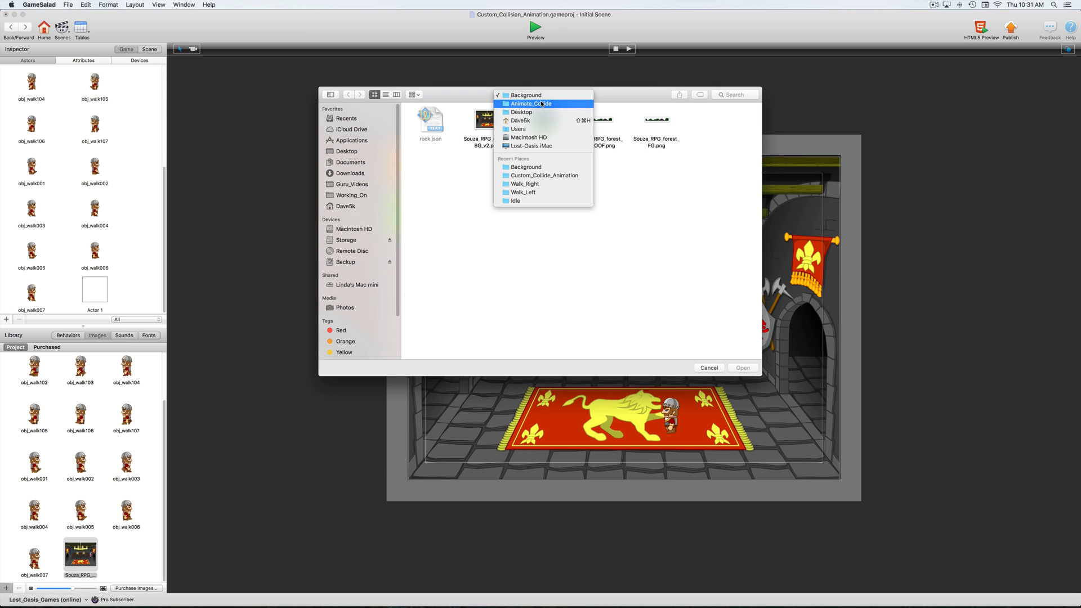
left_click(541, 103)
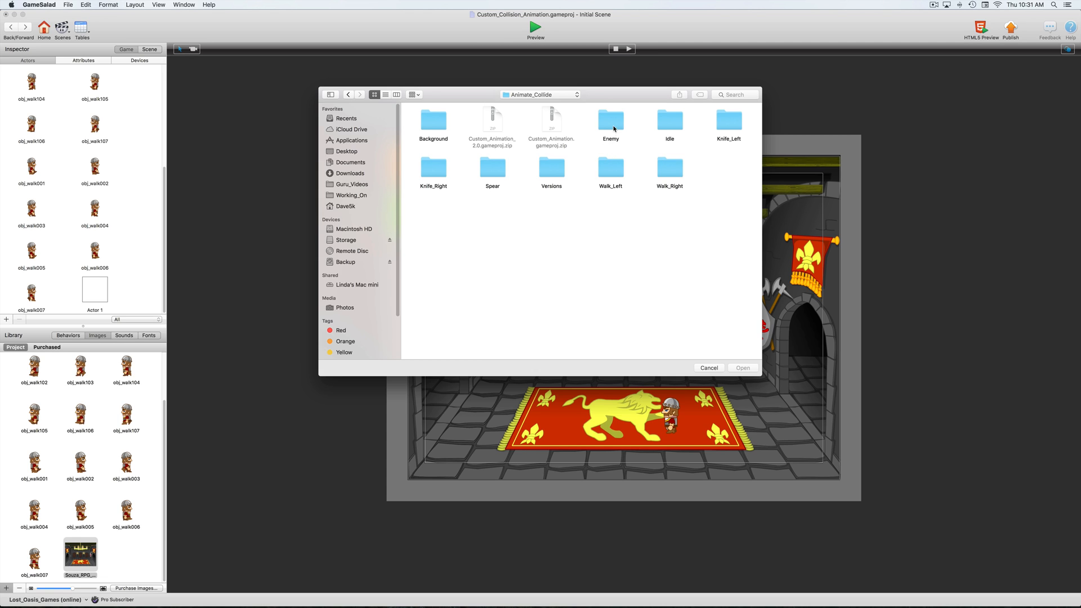
left_click(614, 128)
double_click(614, 128)
left_click(427, 124)
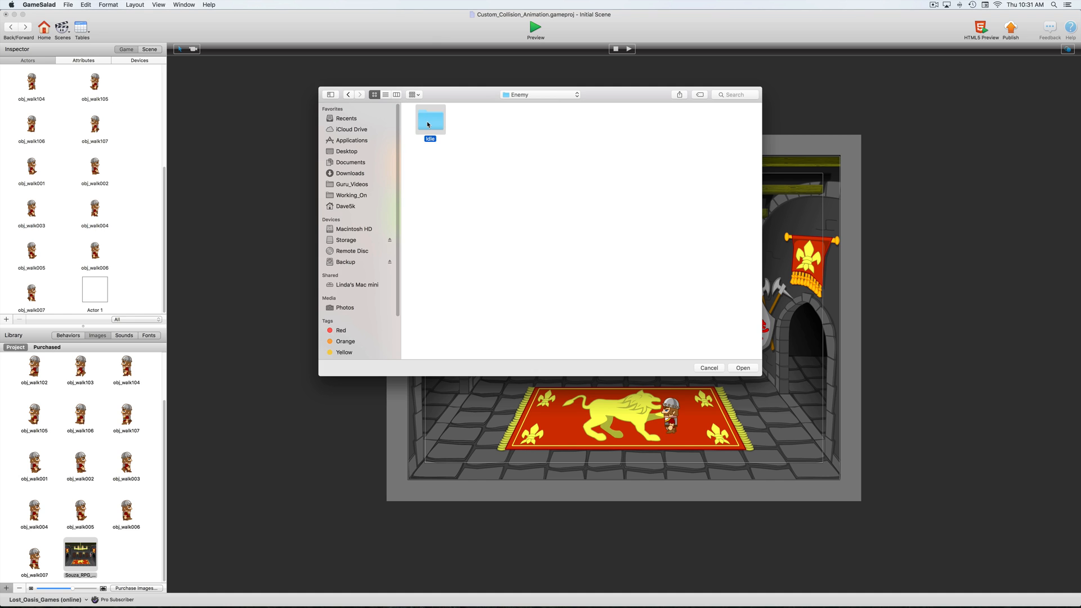
double_click(428, 125)
left_click(487, 125)
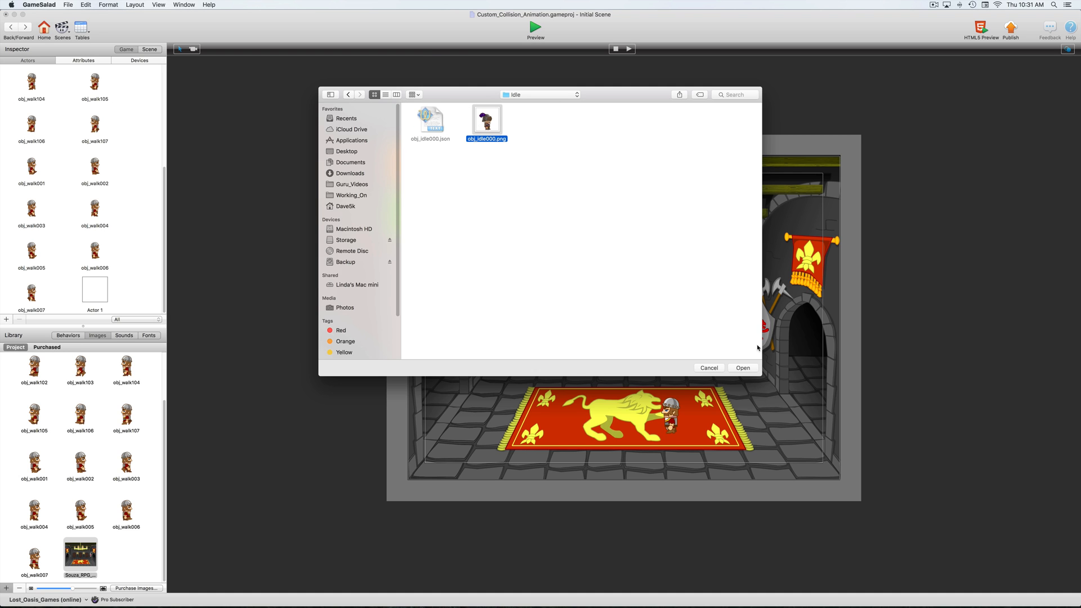
left_click(742, 368)
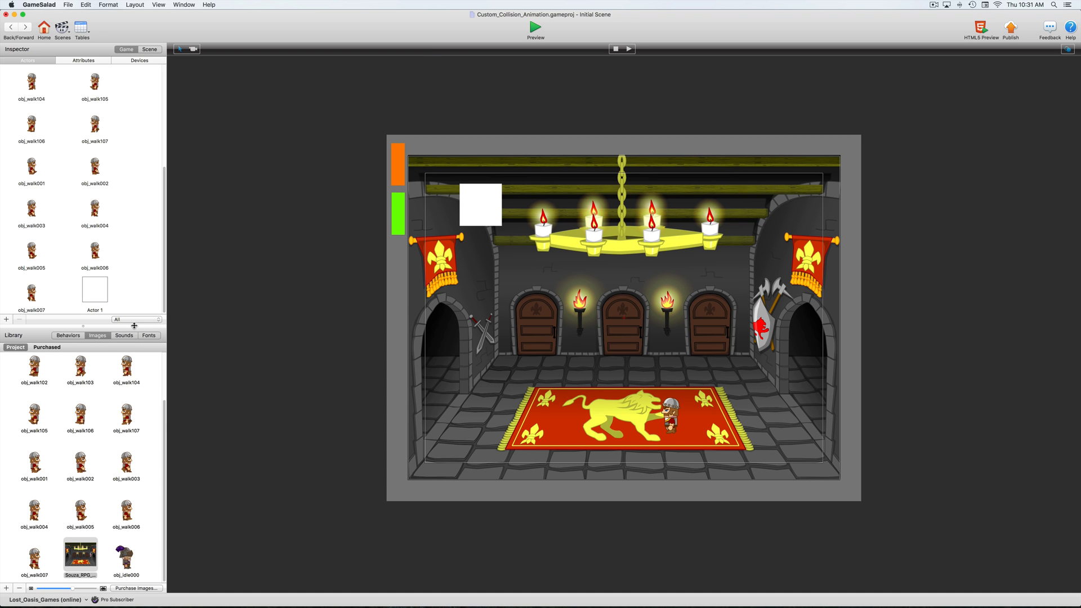
Create an actor from the imported obj_idle000 image and open it for editing.
scroll(126, 291, "down", 1)
left_click_drag(126, 556, 149, 297)
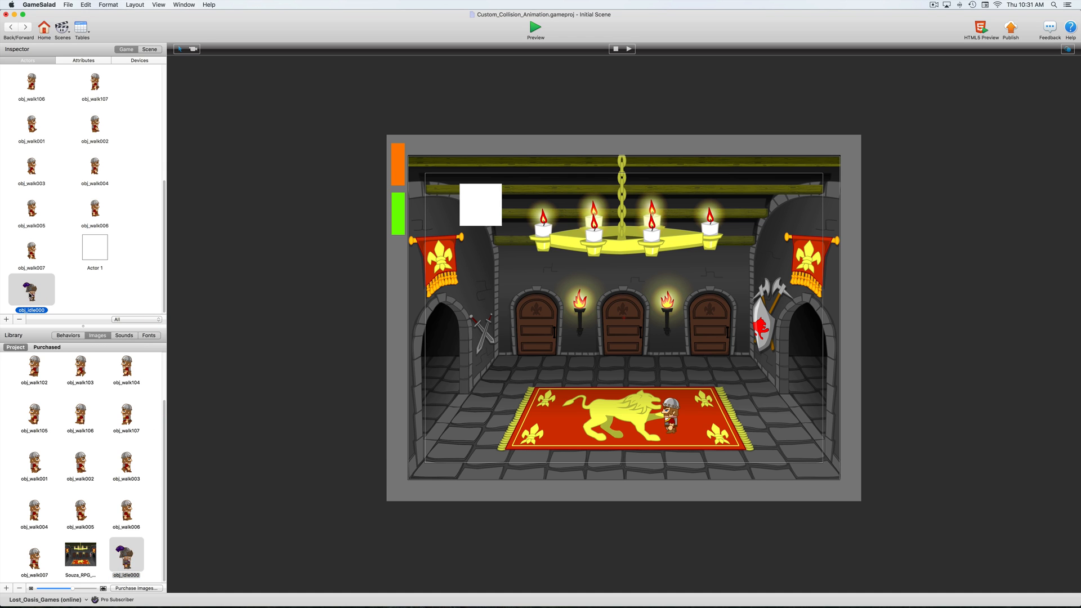
double_click(30, 294)
In obj_idle000's physics attributes, disable Movable and Can Sleep, enable Better Collisions, and set Bounciness to 0.
left_click(5, 289)
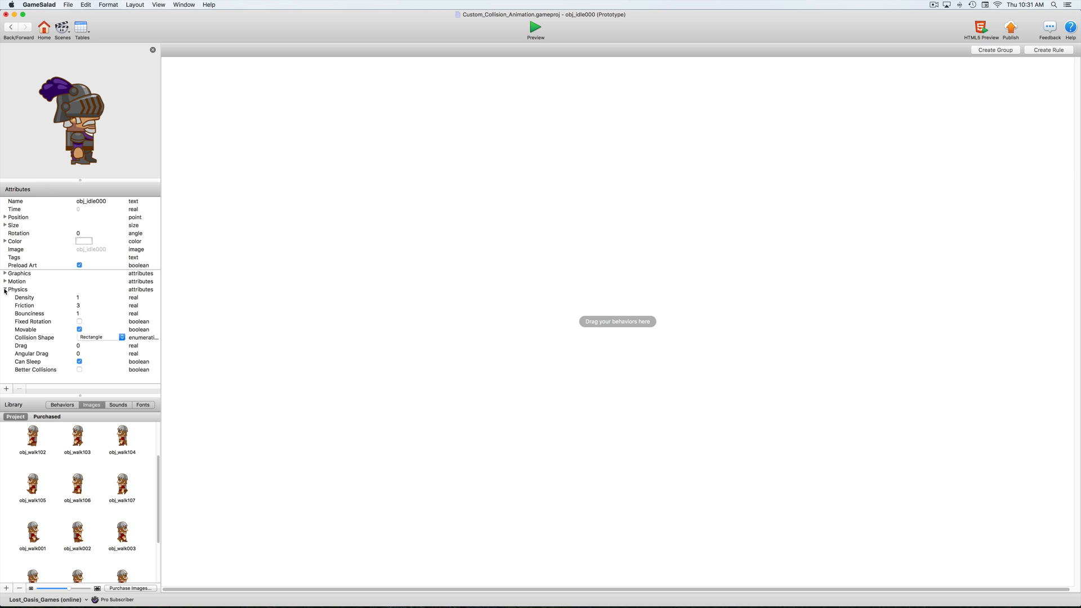
left_click(80, 329)
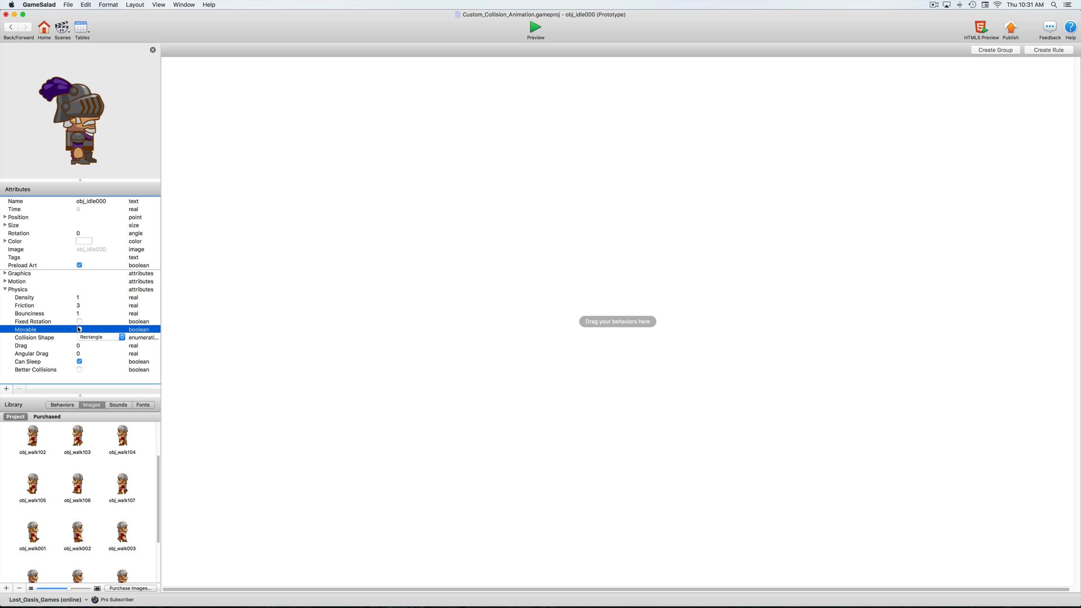
left_click(79, 362)
left_click(80, 370)
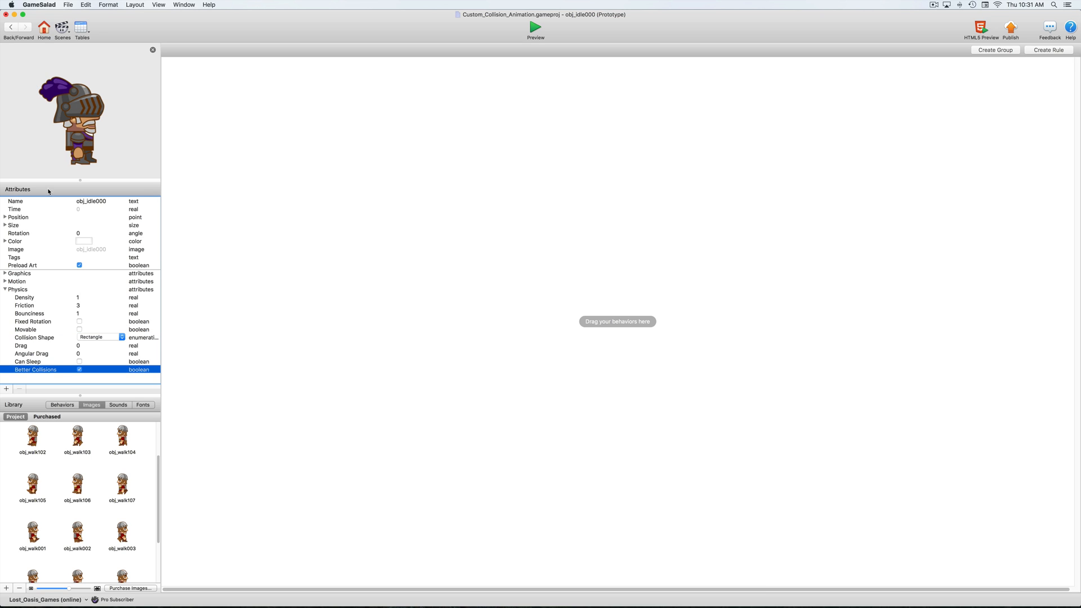
double_click(77, 313)
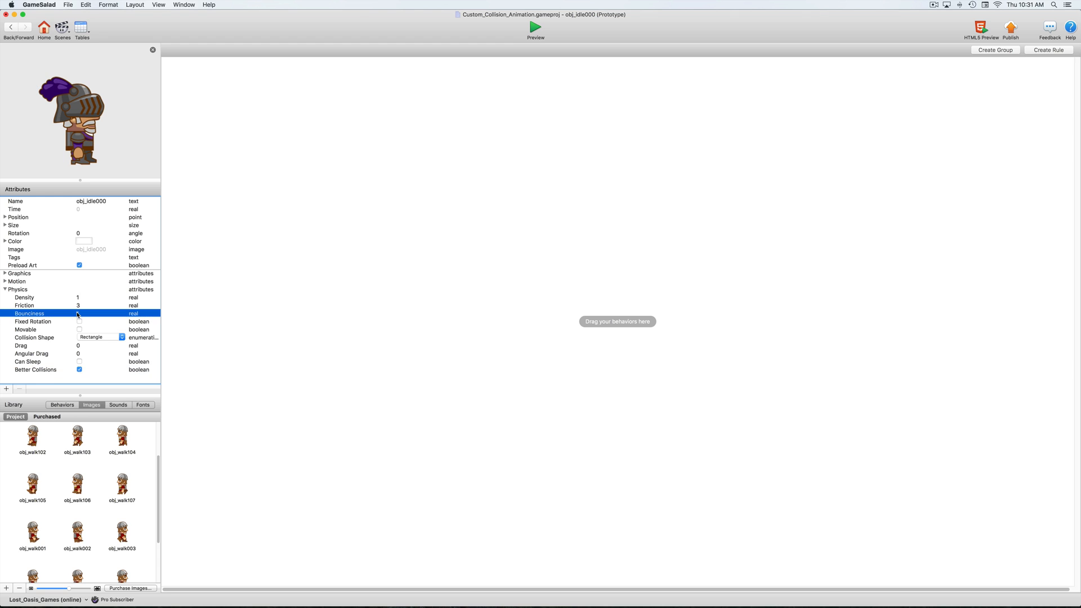
type("0")
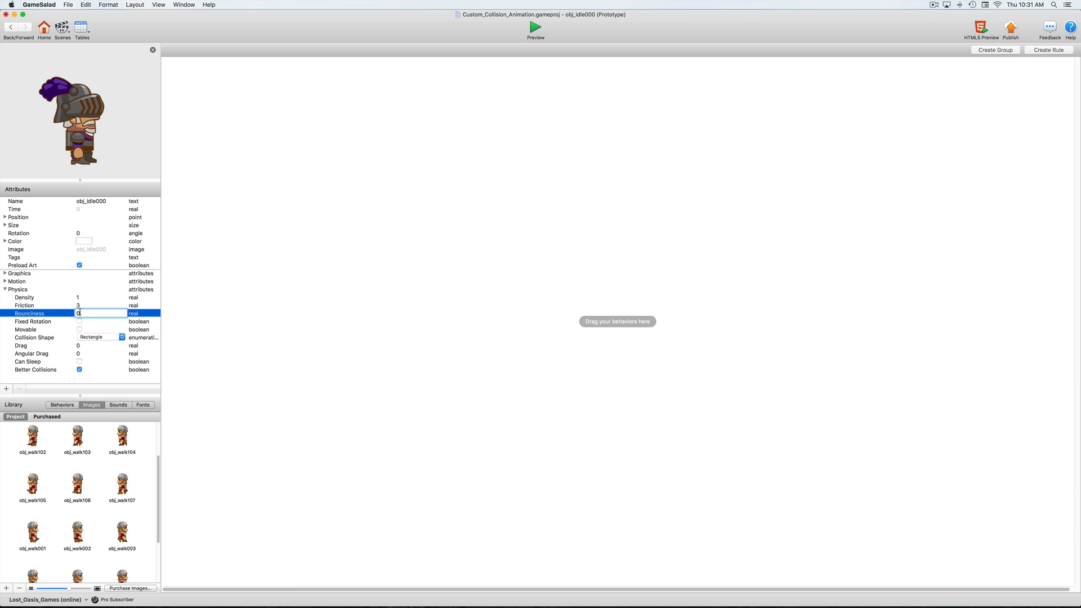
left_click(111, 290)
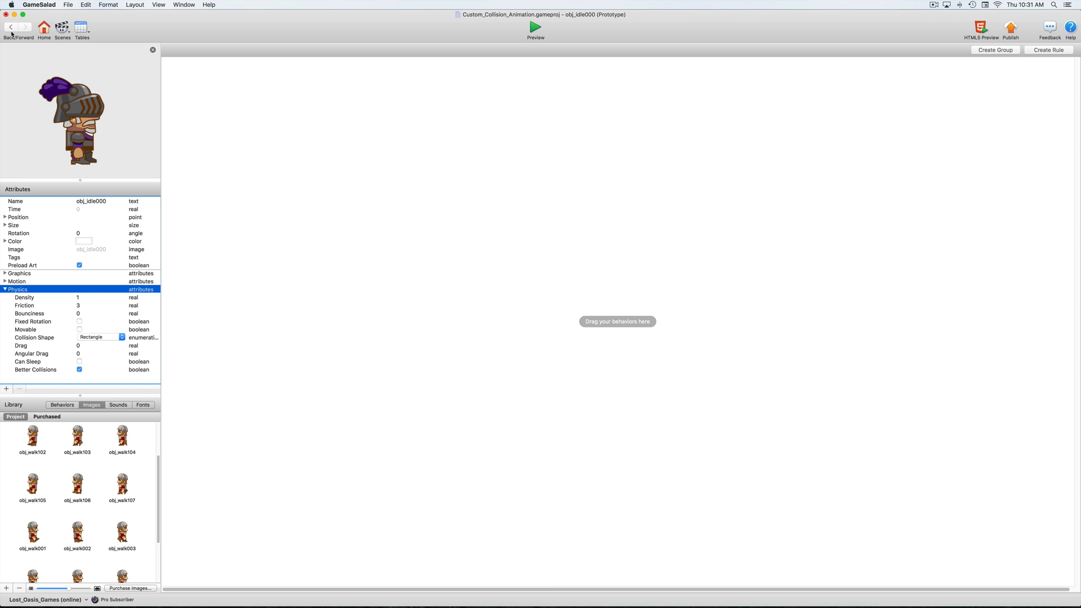
Add a Collide behavior from the standard behaviors to the obj_idle000 actor.
left_click(62, 404)
scroll(63, 479, "up", 6)
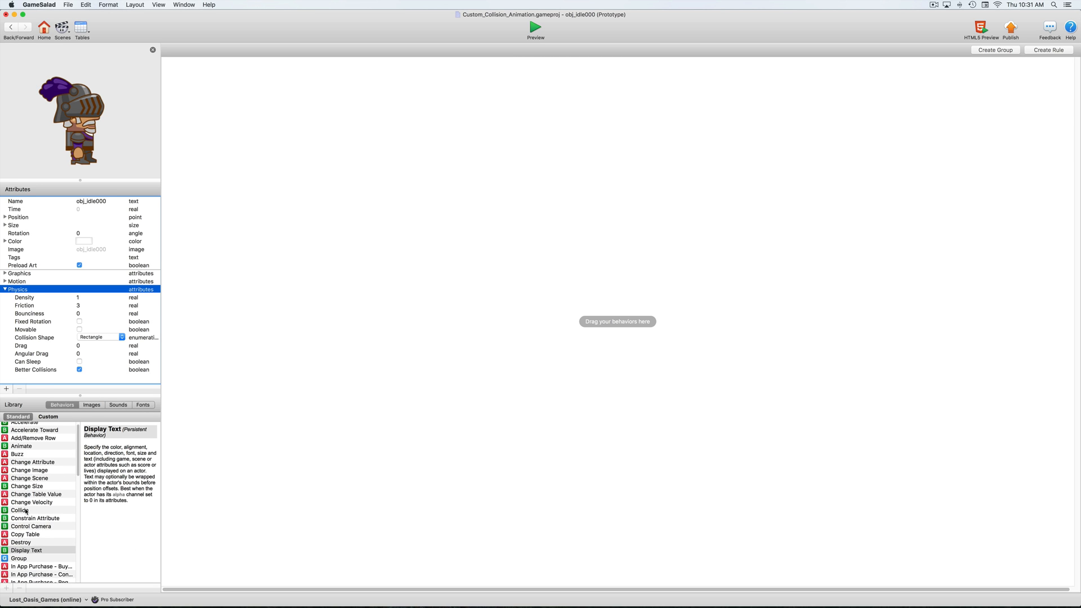
left_click_drag(8, 510, 278, 239)
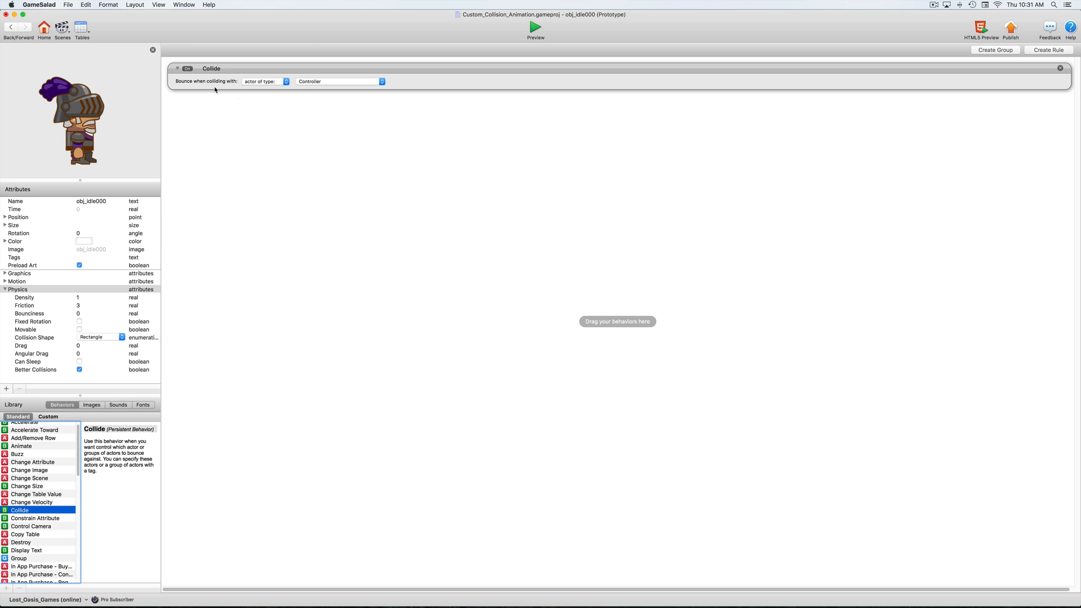
Open the project's actor overview, add an actor tag named Collide, and show all actors.
left_click(11, 27)
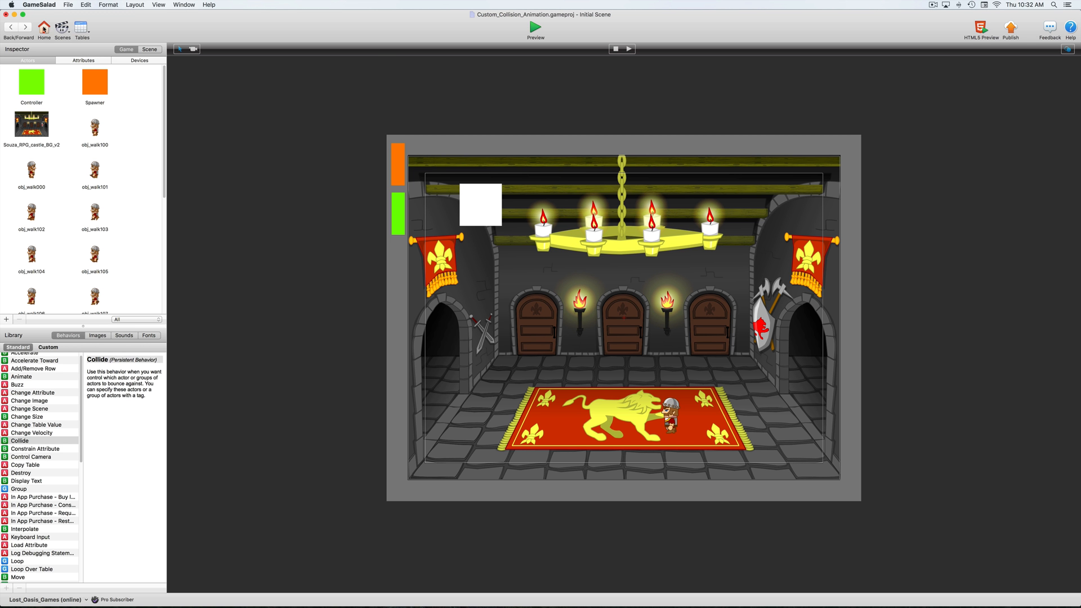
left_click(43, 28)
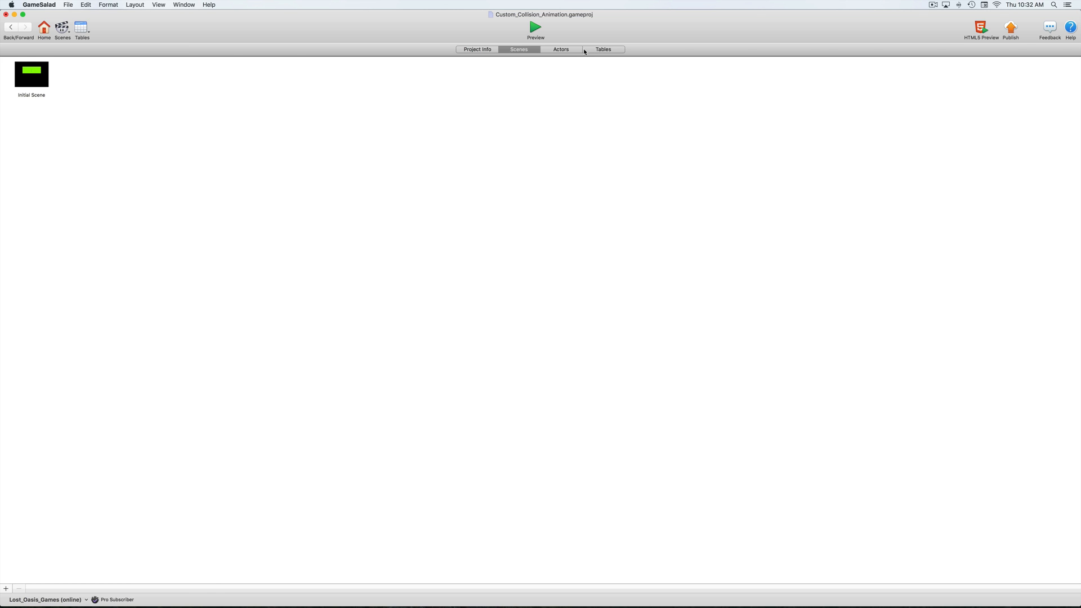
left_click(579, 50)
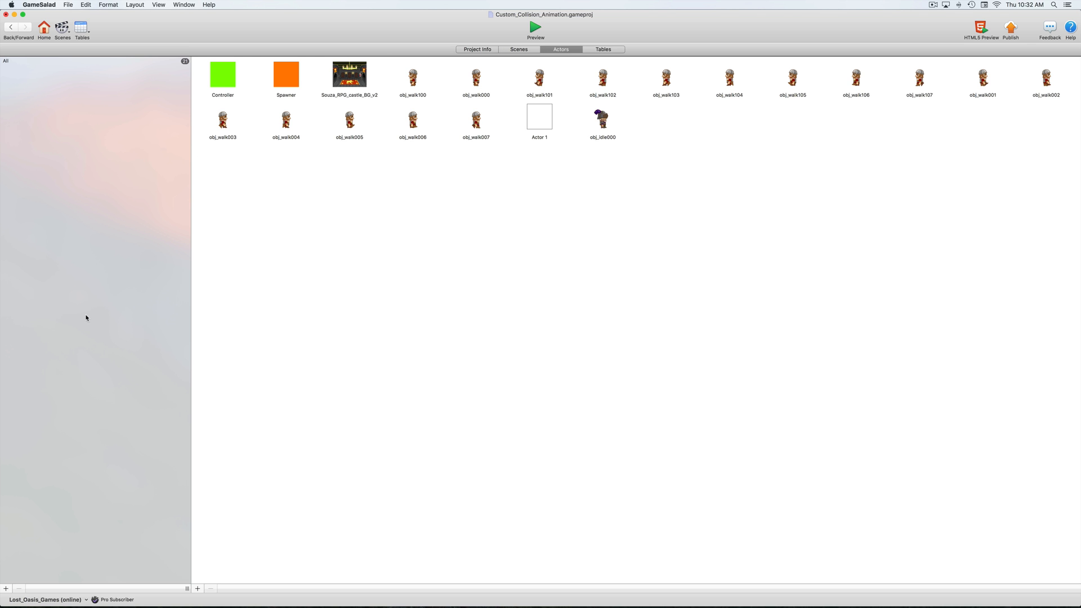
left_click(6, 588)
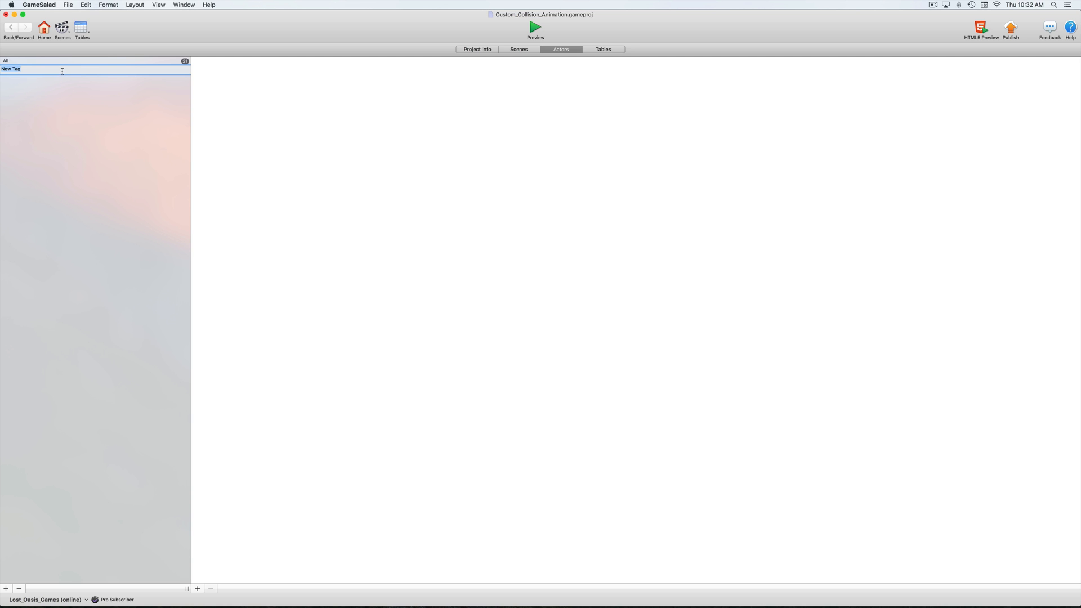
type("collide")
key("Return")
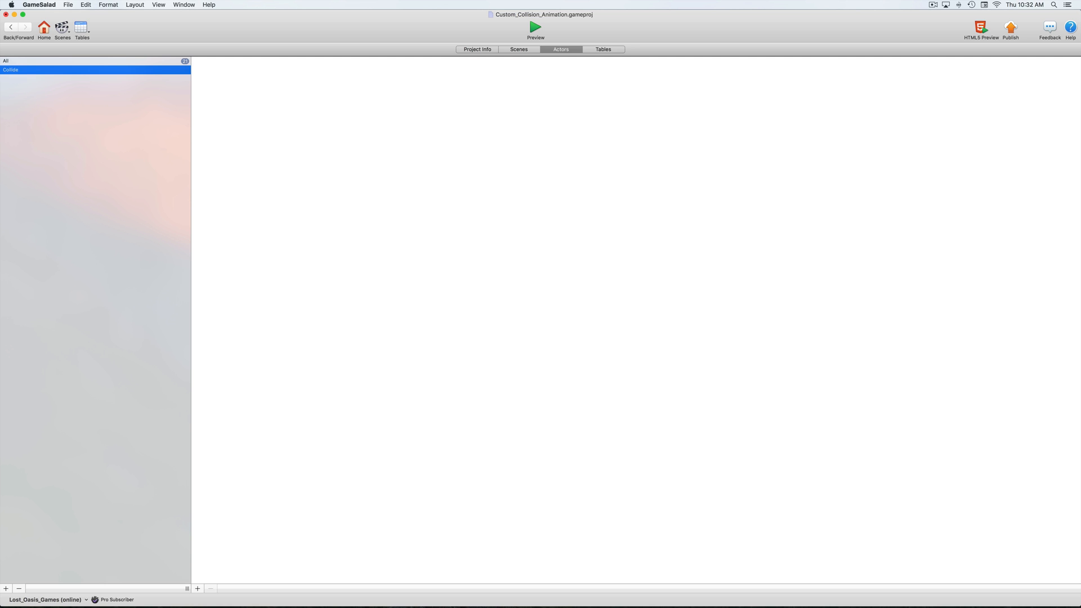
left_click(63, 61)
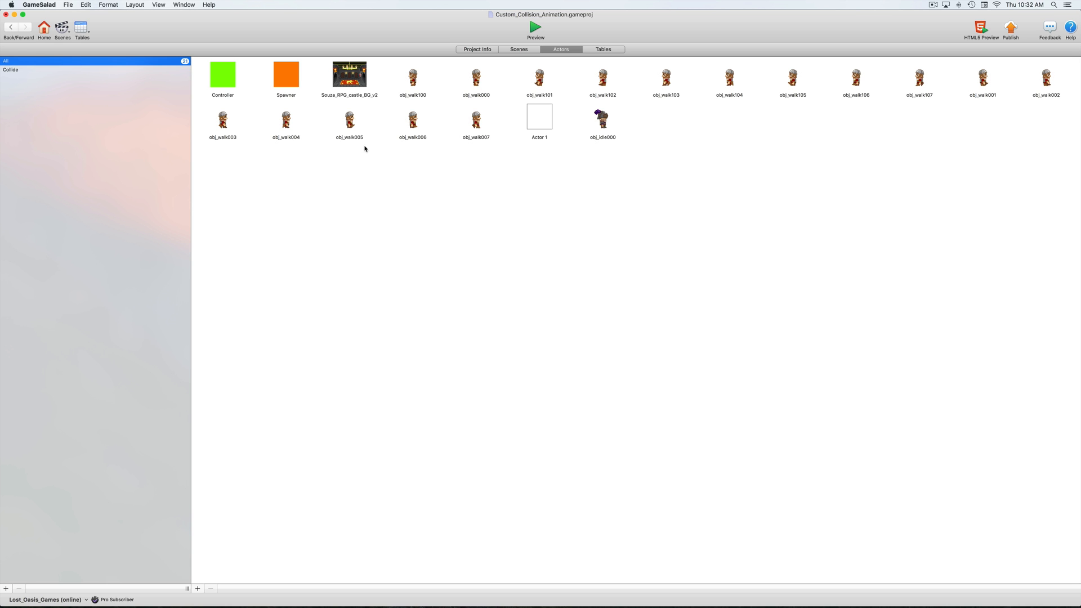
left_click(414, 83)
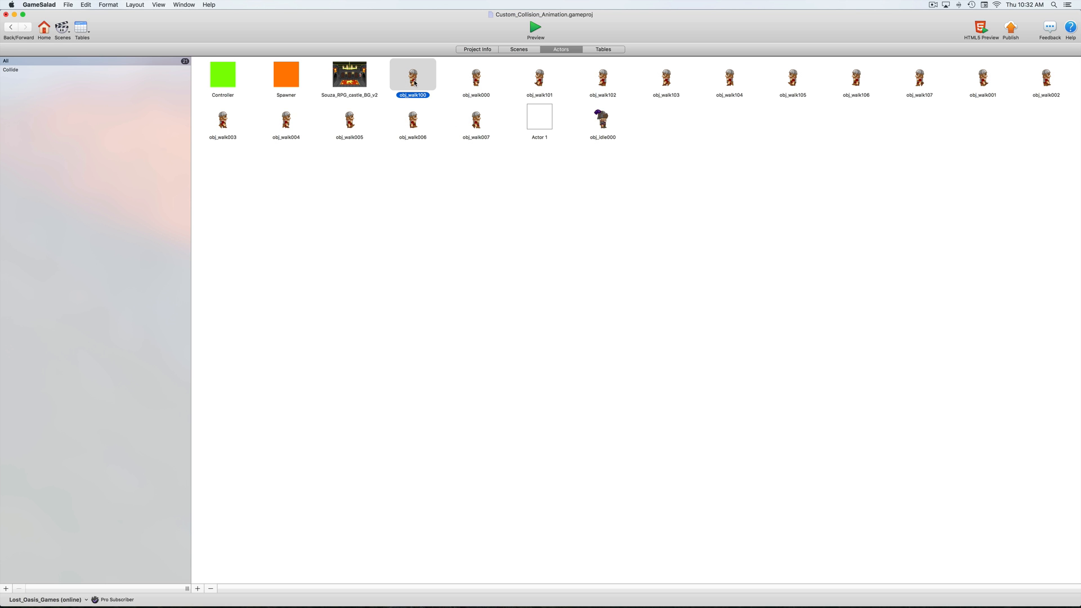
left_click(477, 125, "super")
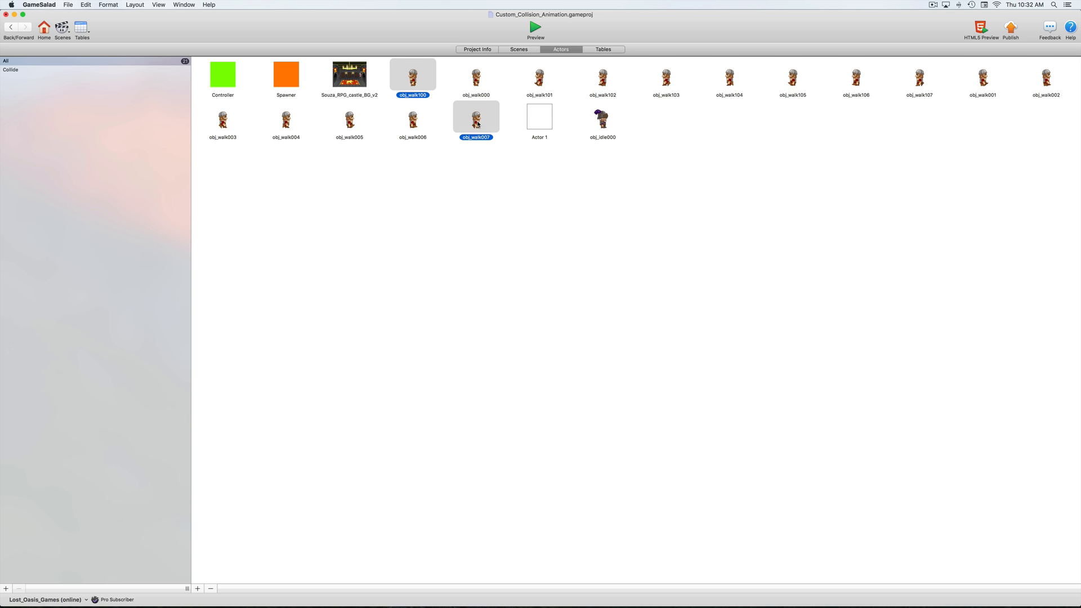
left_click(417, 123)
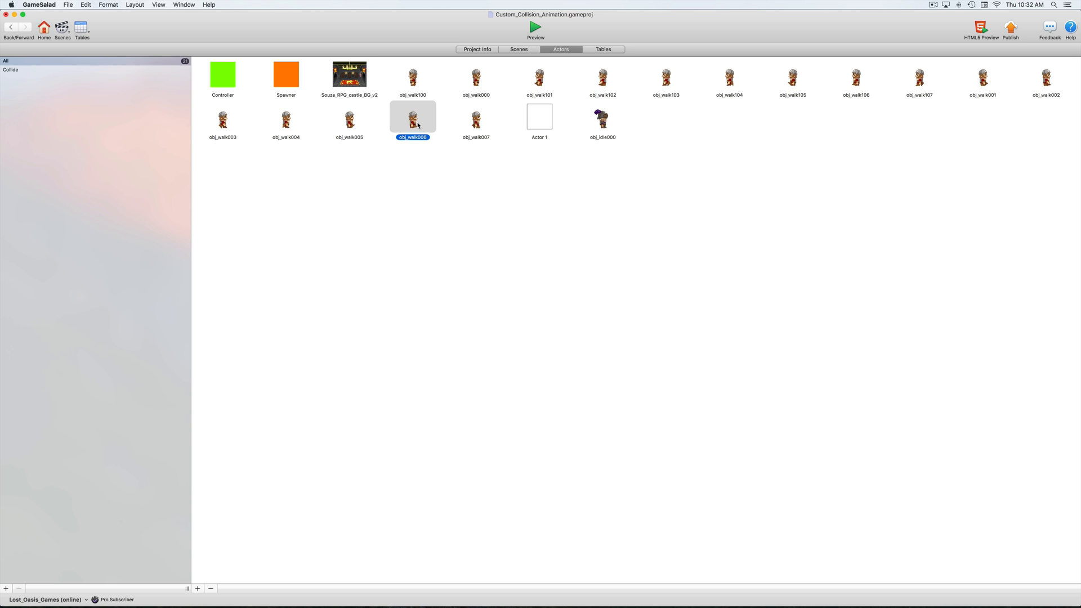
left_click(409, 85)
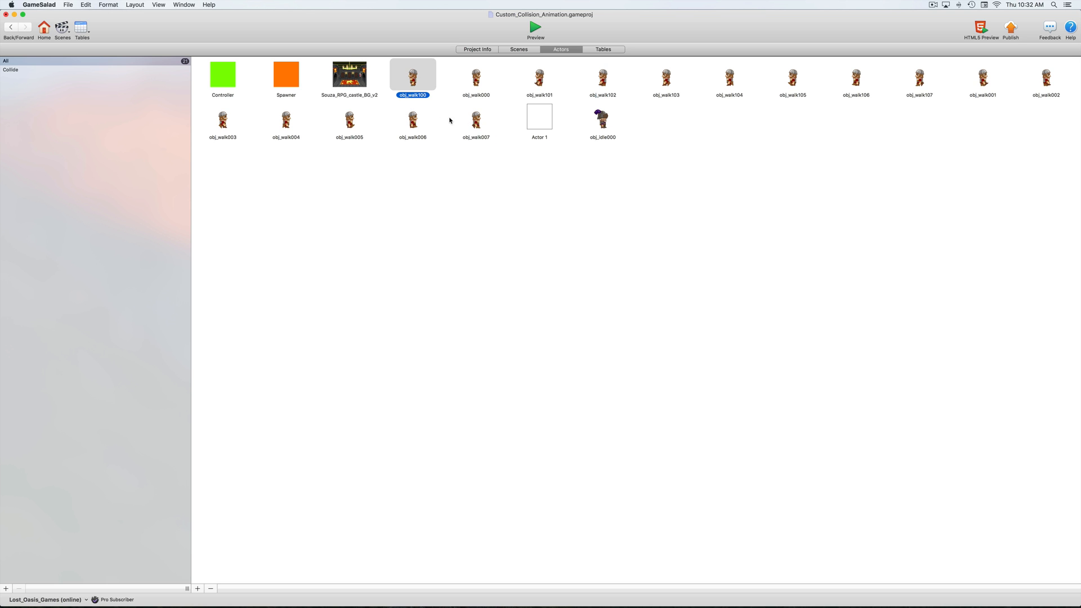
Select all the hero's obj_walk actors, from both the 00x and 10x series, and assign them to the Collide tag.
left_click(471, 121)
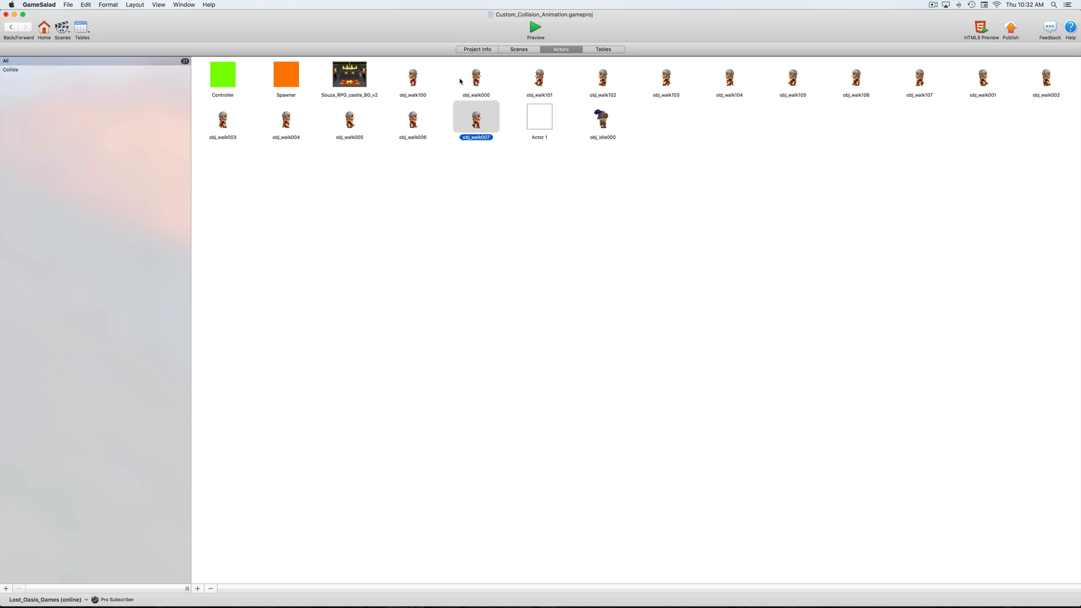
left_click(413, 78, "super")
left_click(476, 78, "super")
left_click(539, 77, "super")
left_click(608, 82, "super")
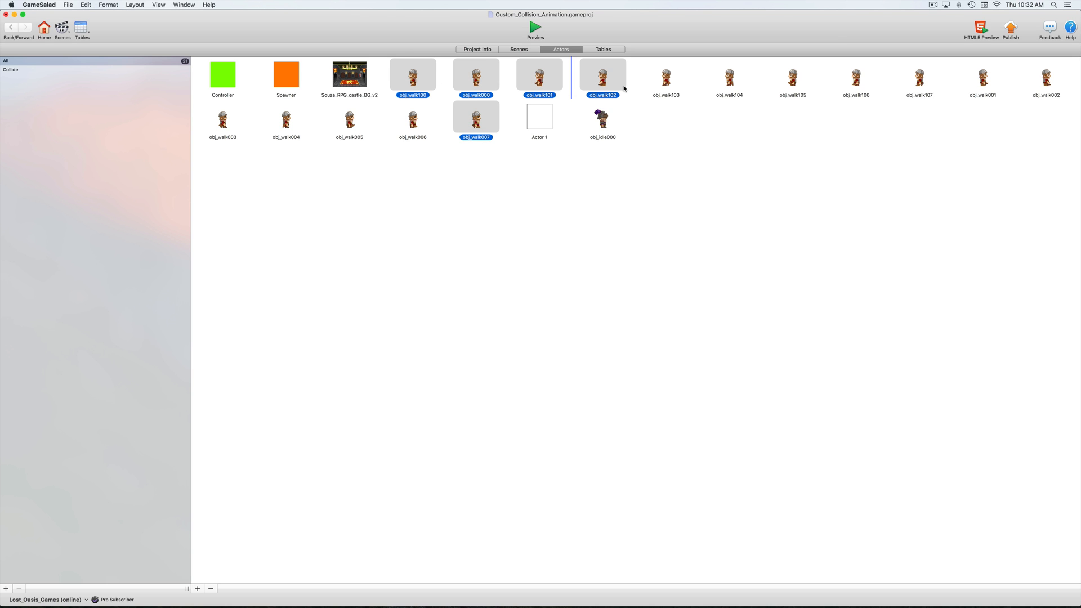
left_click_drag(624, 89, 732, 82)
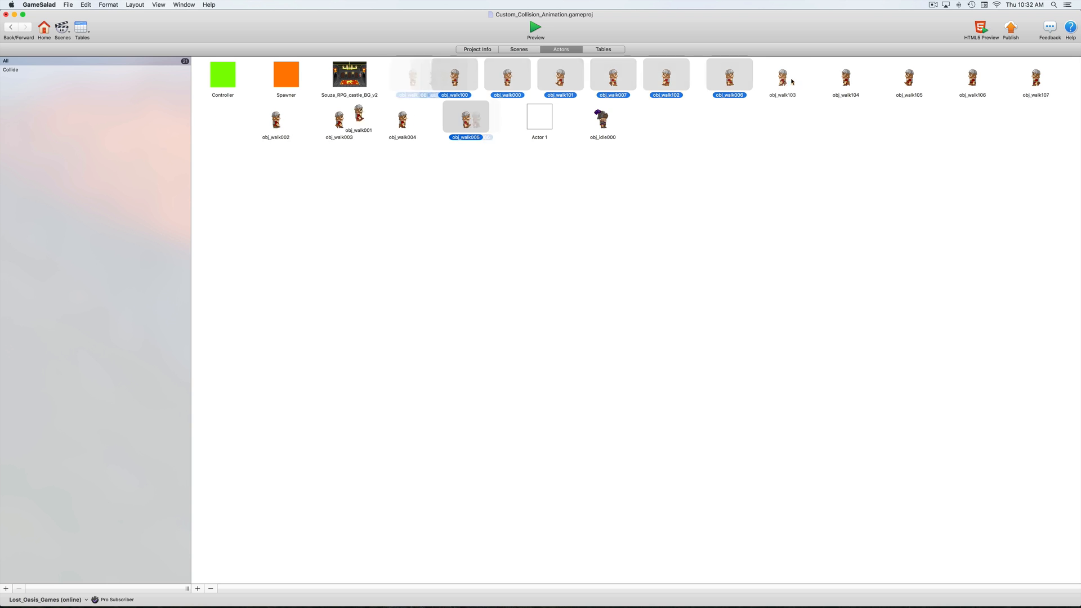
left_click(791, 82, "super")
left_click(855, 82, "super")
left_click(919, 81, "super")
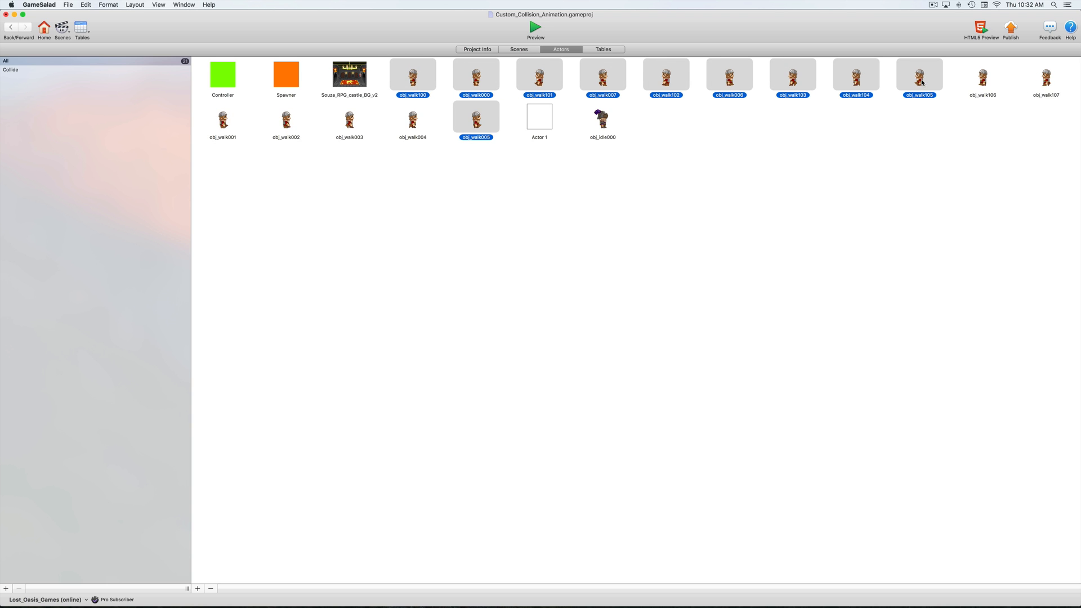
left_click(989, 83, "super")
left_click(1046, 79, "super")
left_click_drag(219, 121, 286, 122, "super")
left_click(349, 121, "super")
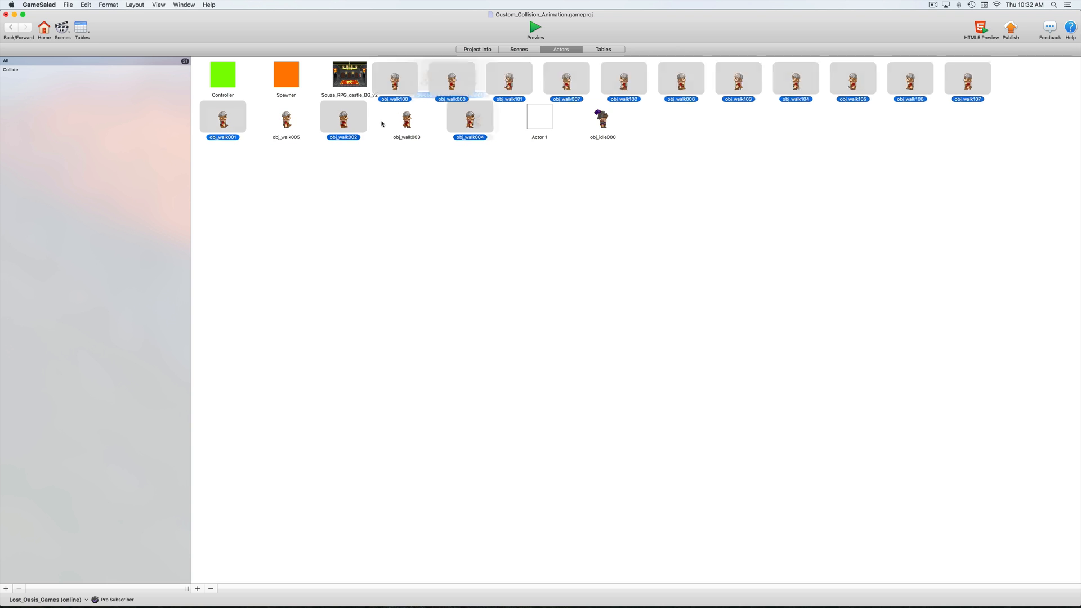
left_click(287, 119, "super")
left_click(411, 119, "super")
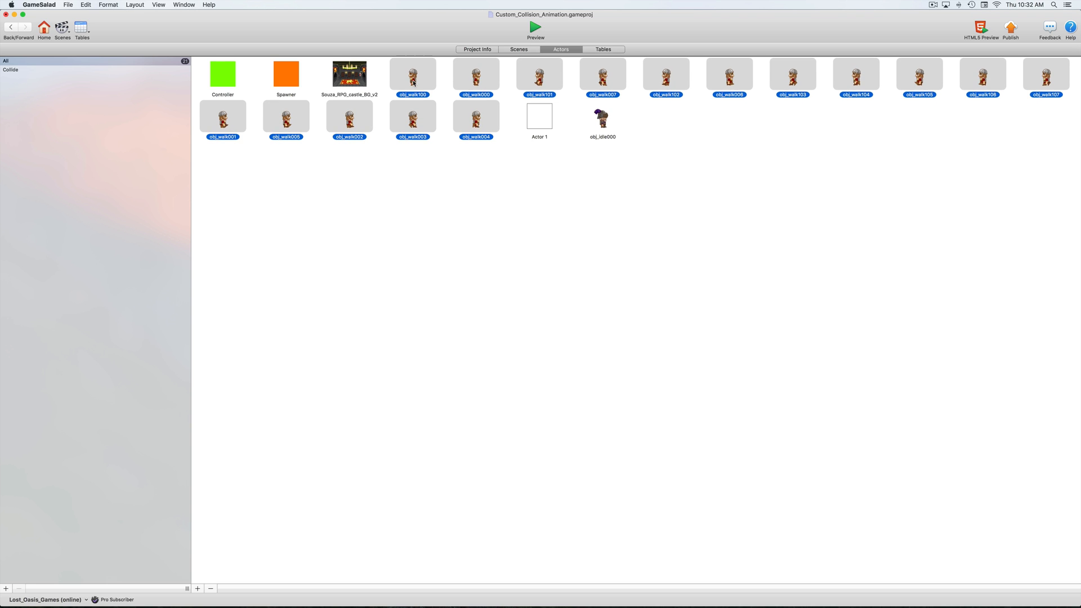
left_click_drag(413, 81, 126, 71)
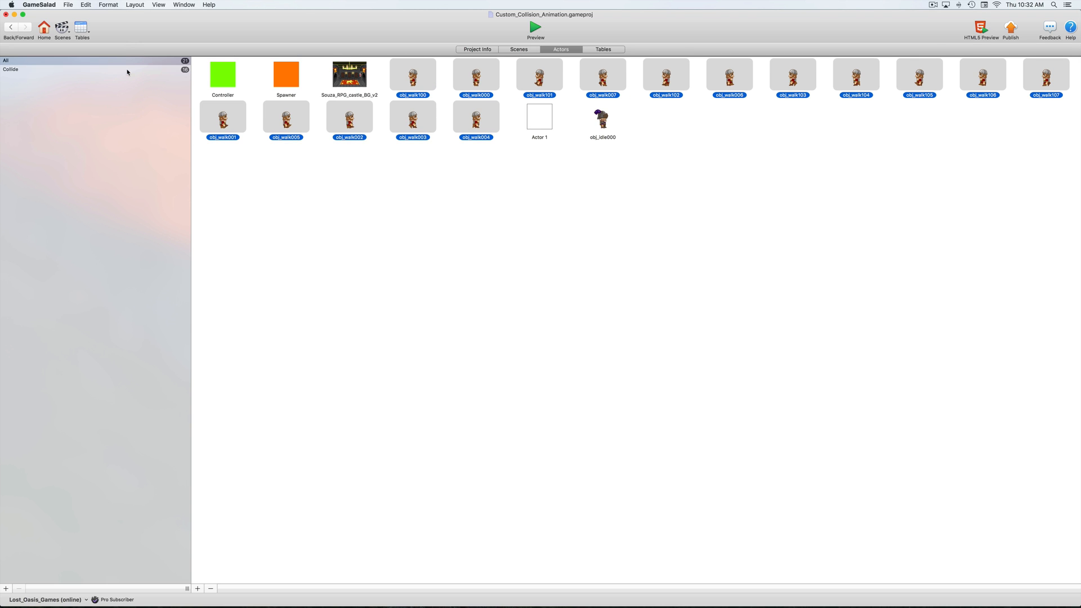
left_click(331, 200)
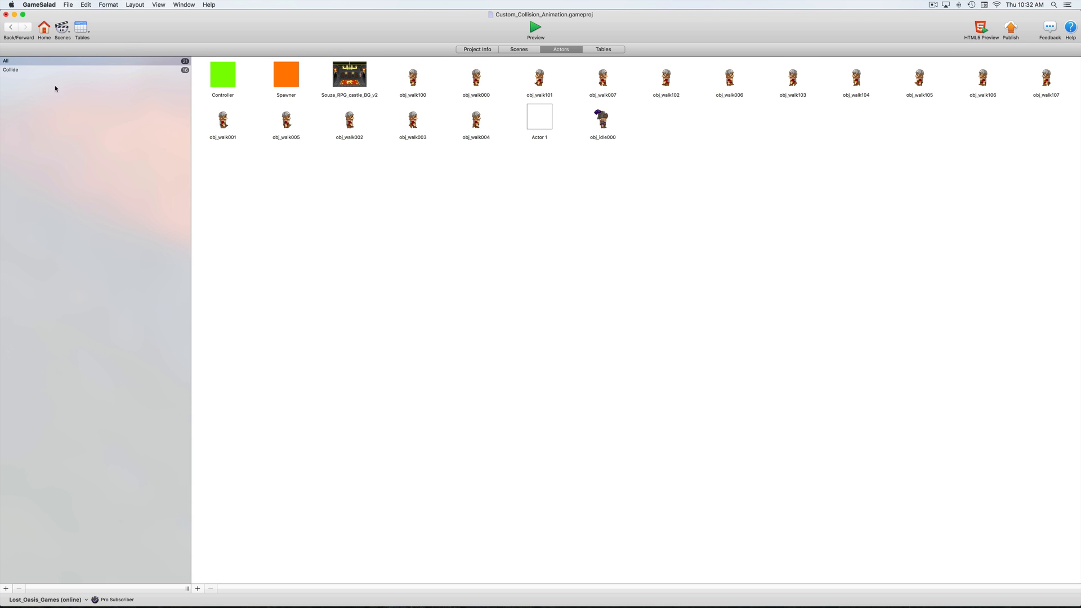
Open the obj_idle000 actor, set its Collide behavior to bounce against actors with the tag Collide, and save the project.
left_click(9, 27)
scroll(125, 193, "down", 5)
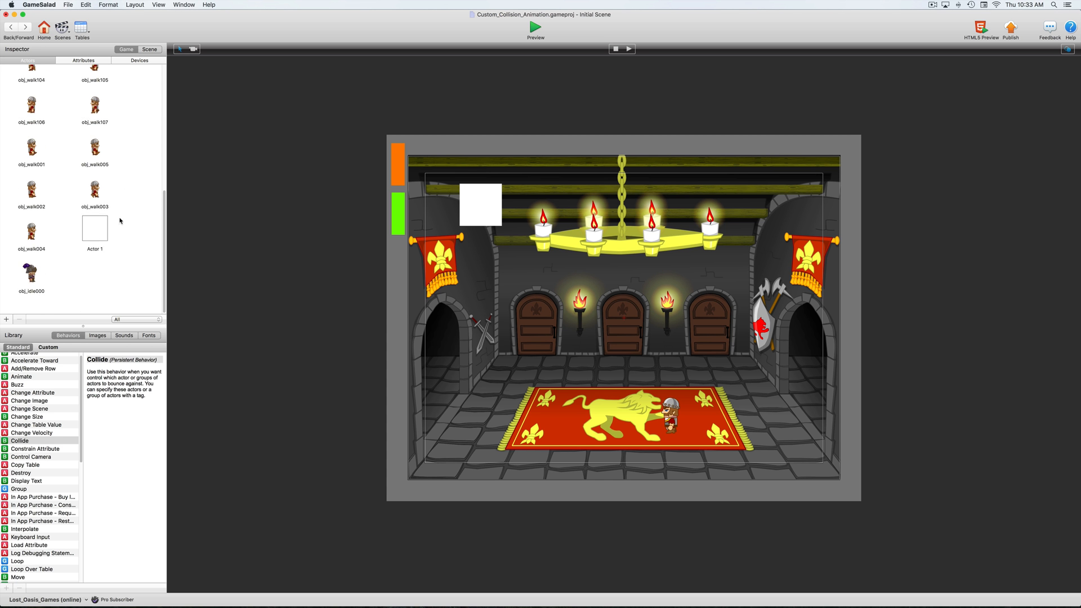
left_click(32, 290)
double_click(32, 293)
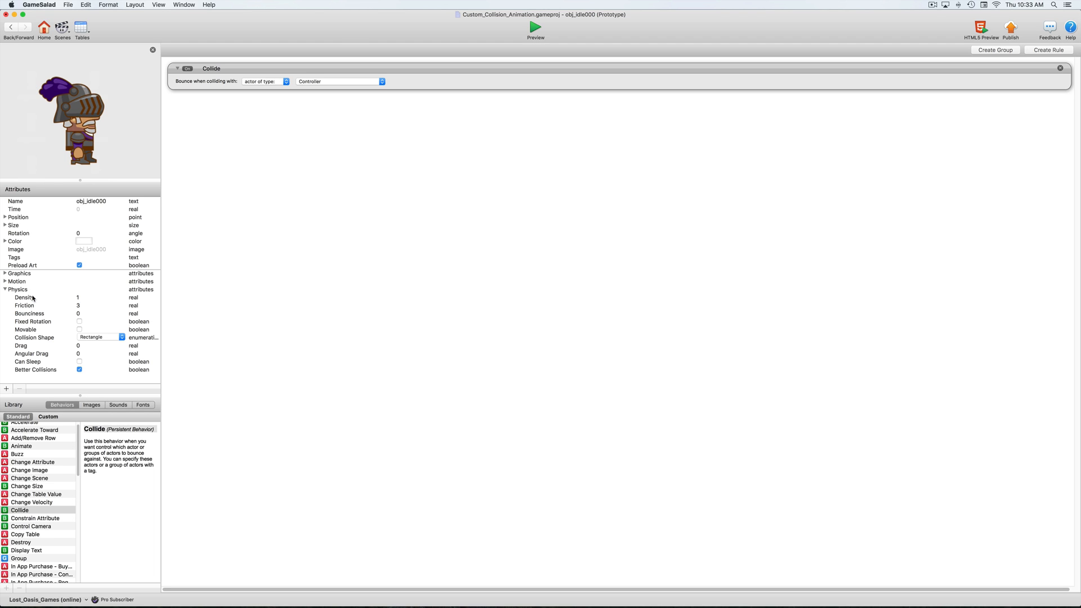
left_click(264, 82)
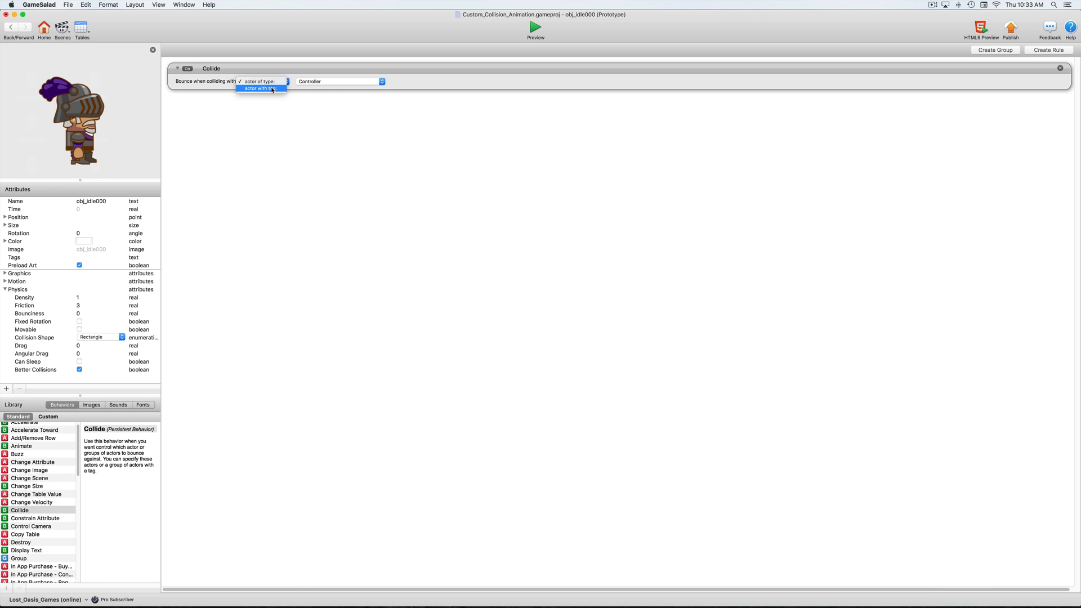
left_click(263, 89)
left_click(347, 82)
left_click(345, 80)
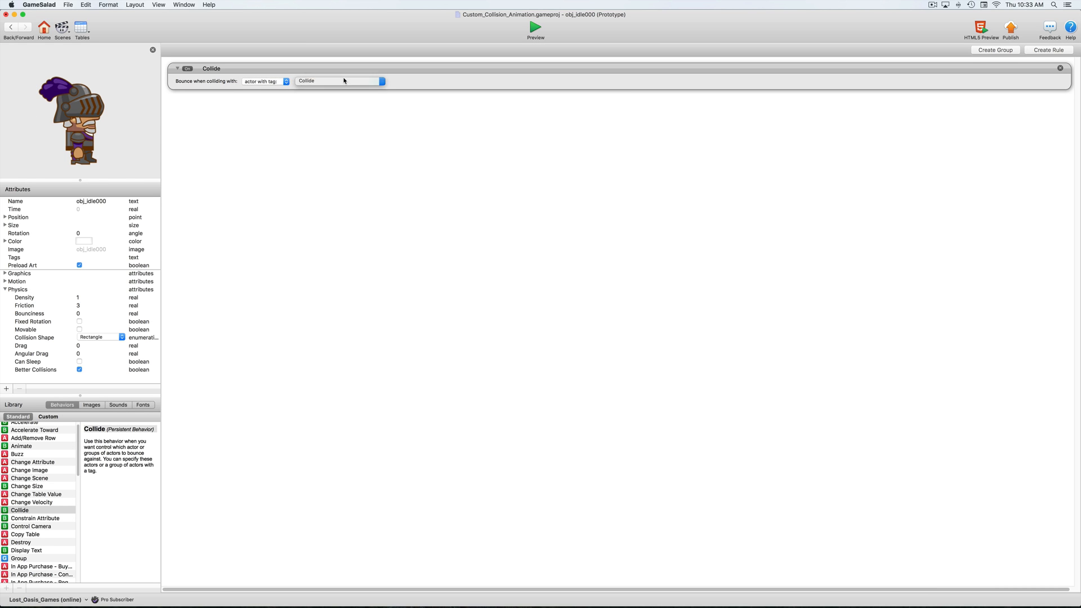
left_click(67, 4)
left_click(78, 53)
Return to the castle scene and place an obj_idle000 enemy on the floor just left of the red carpet.
left_click(12, 28)
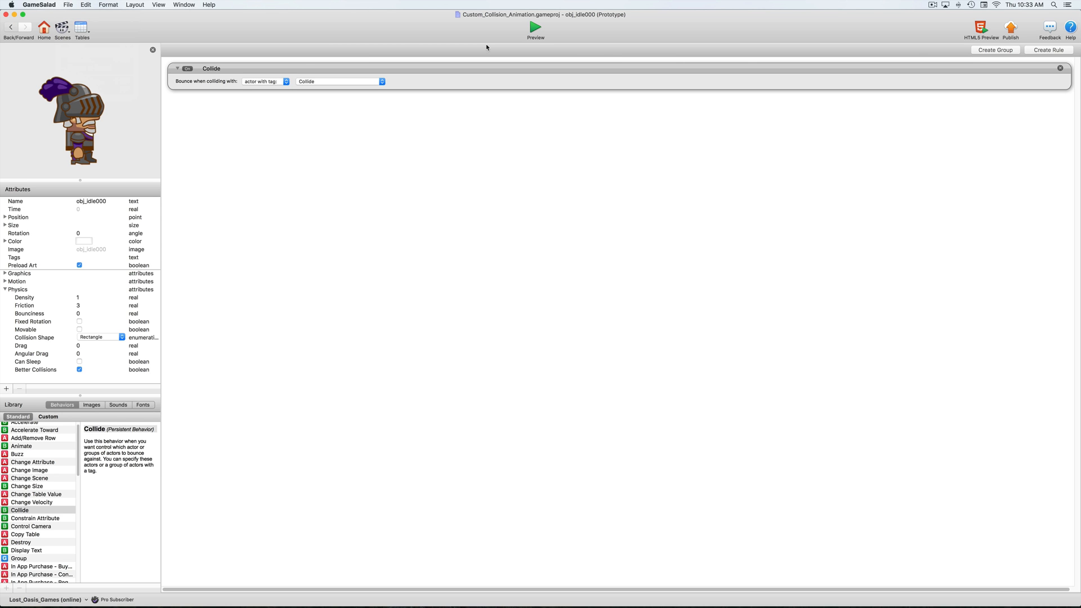
scroll(47, 270, "down", 10)
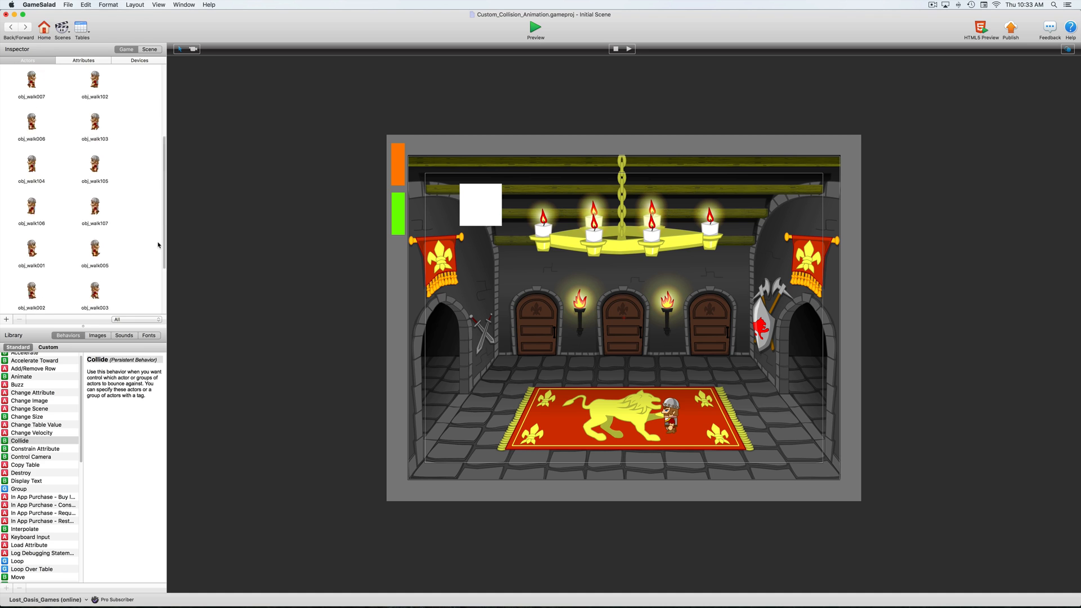
left_click_drag(33, 292, 494, 419)
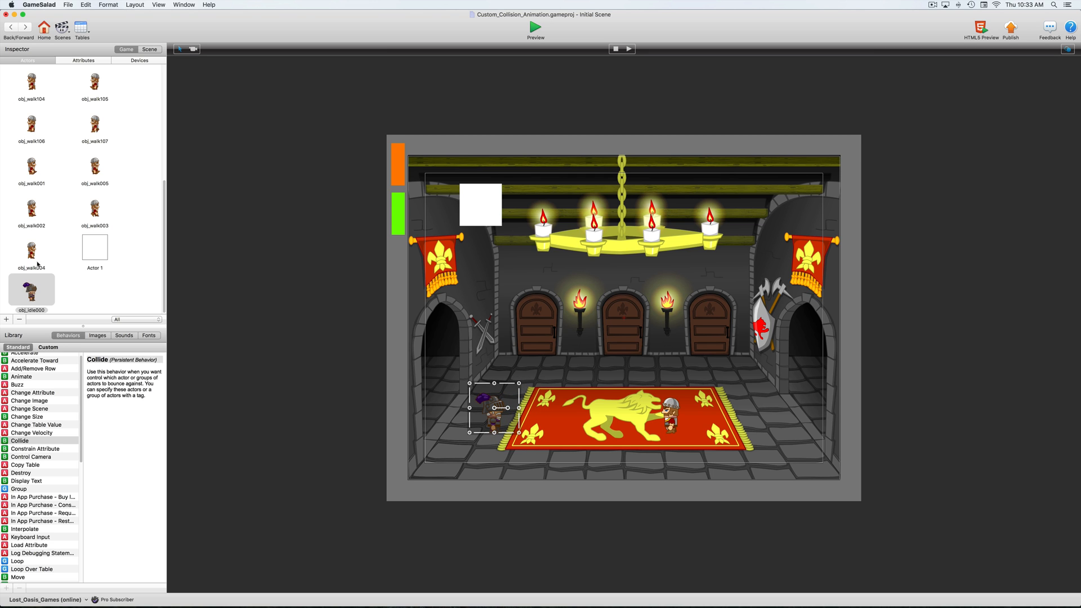
Set obj_idle000's Collision Shape to Custom, load obj_idle000.json as its collision data, and return to the scene.
double_click(29, 296)
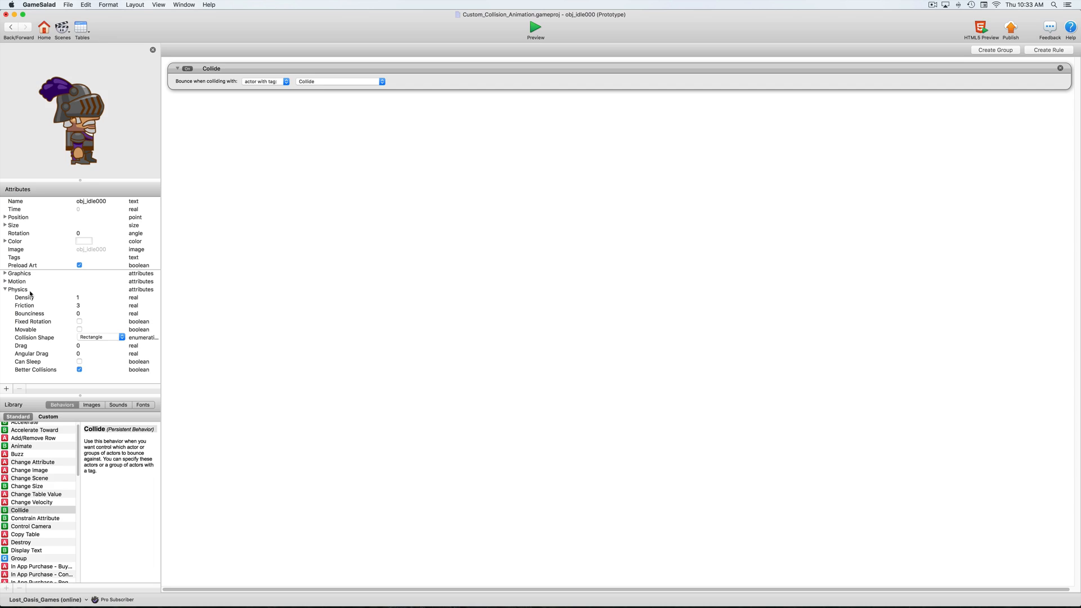
left_click(100, 338)
left_click(100, 351)
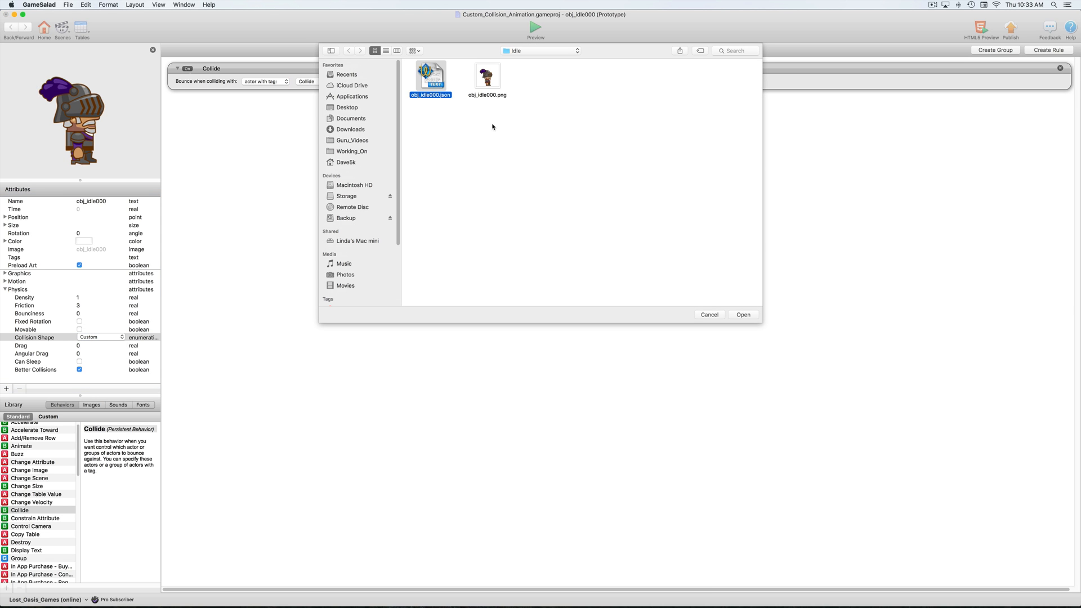
left_click(743, 315)
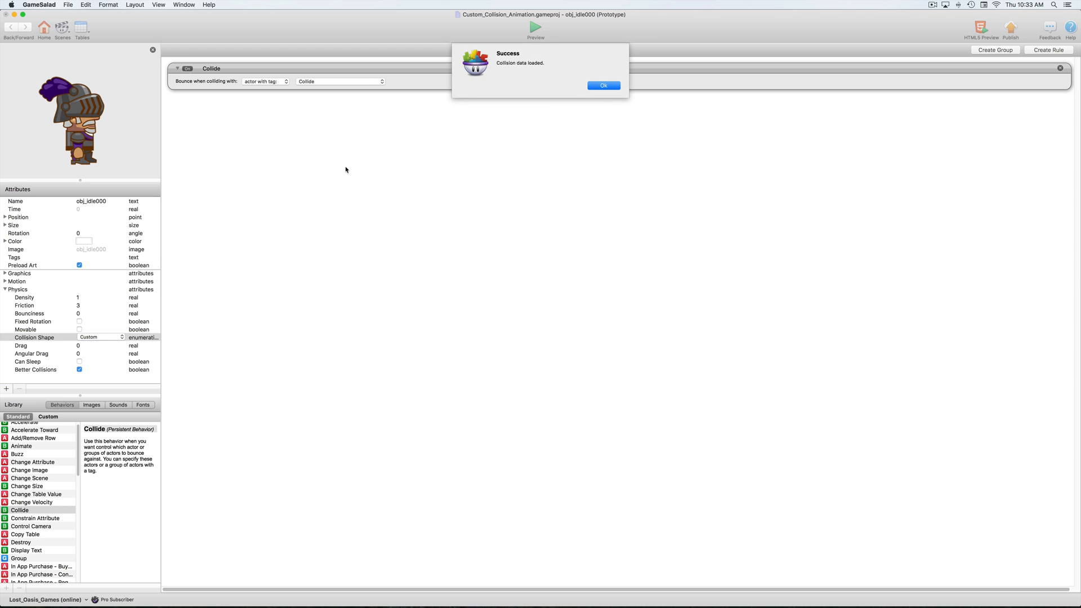
left_click(603, 86)
left_click(11, 28)
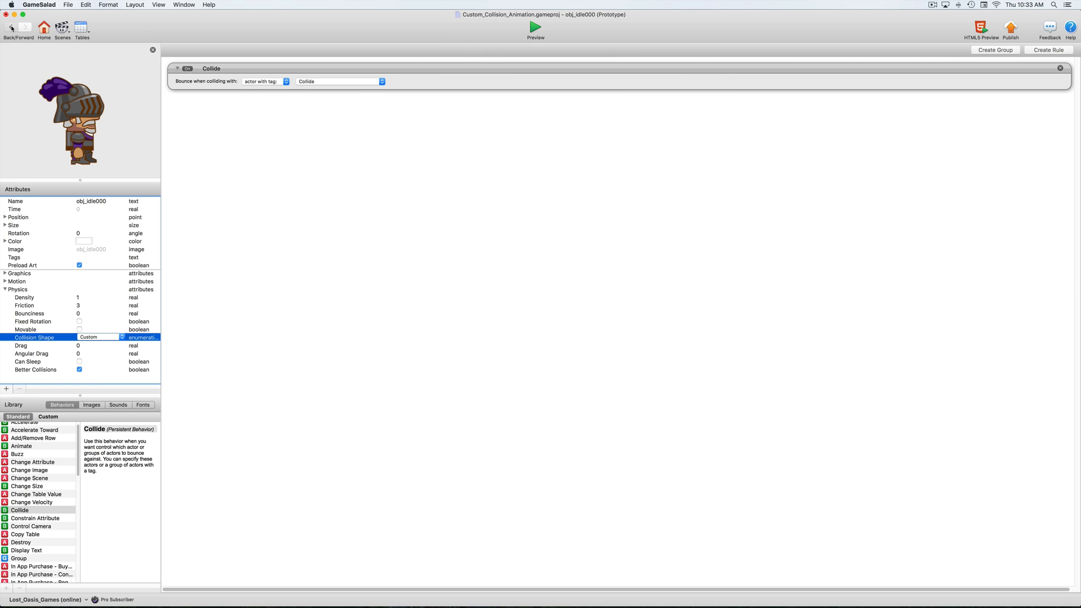
left_click(11, 27)
Duplicate the placed obj_idle000 enemy to the floor just right of the red carpet, at about the same height.
scroll(106, 212, "down", 10)
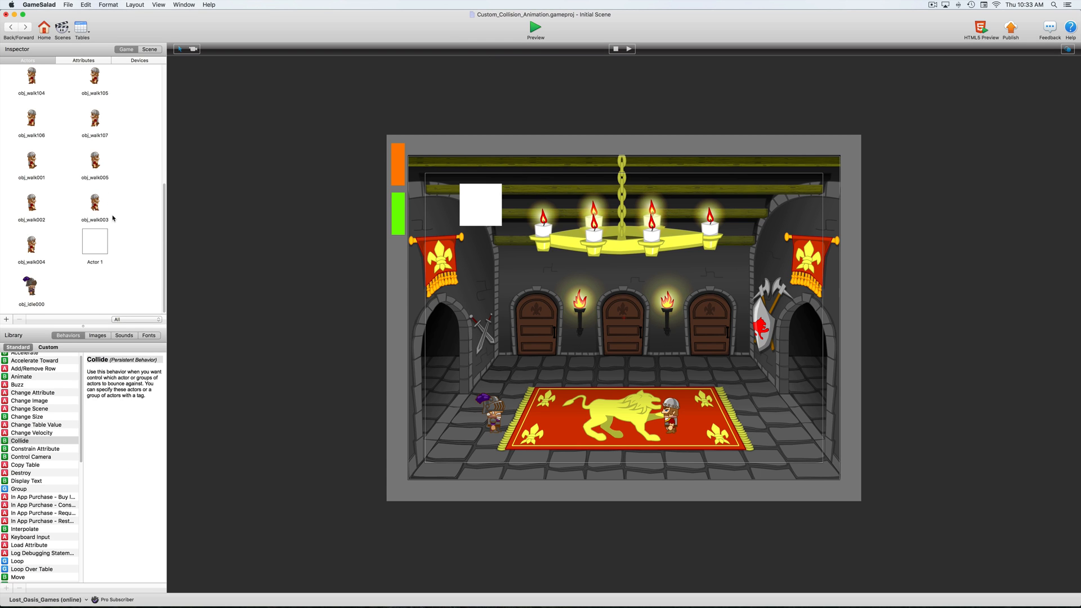
left_click(491, 416)
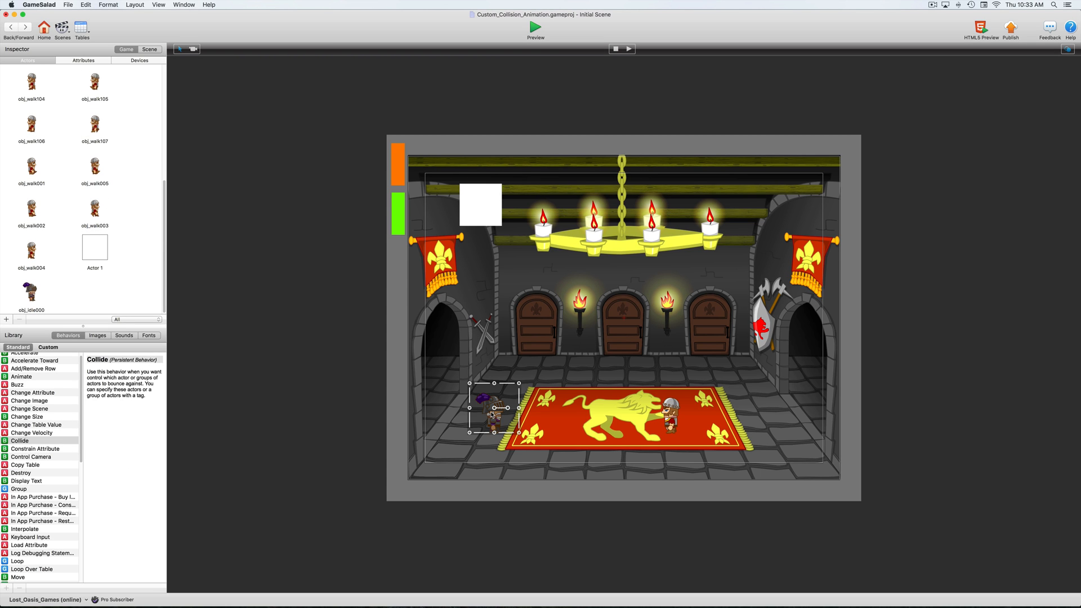
left_click_drag(490, 416, 782, 418, "alt")
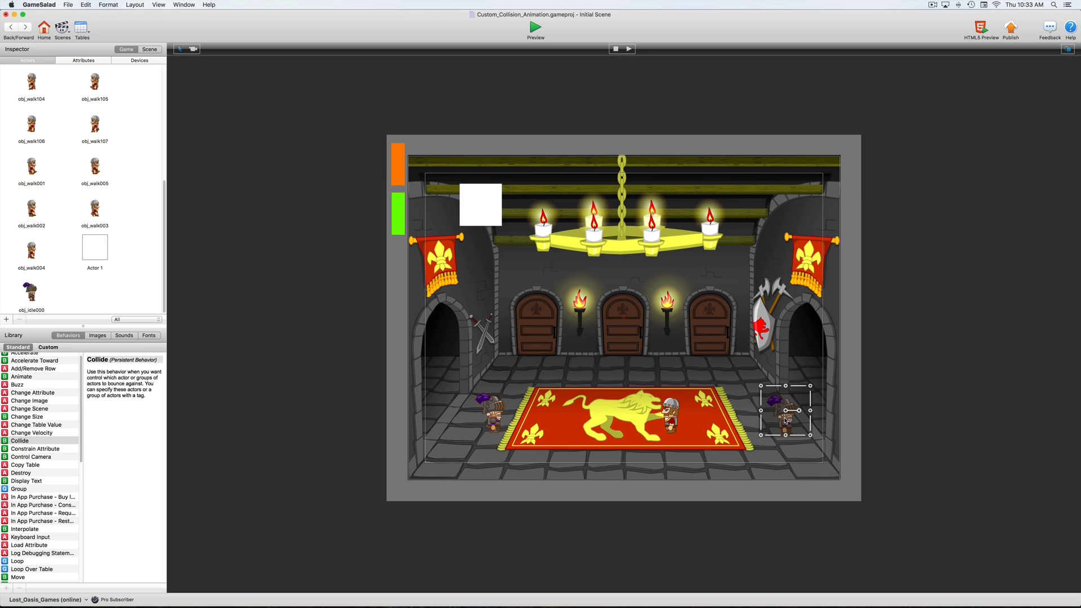
left_click(584, 145)
Preview the scene, walk the hero to test its collisions with the enemy knights, and return to the scene editor.
left_click(530, 29)
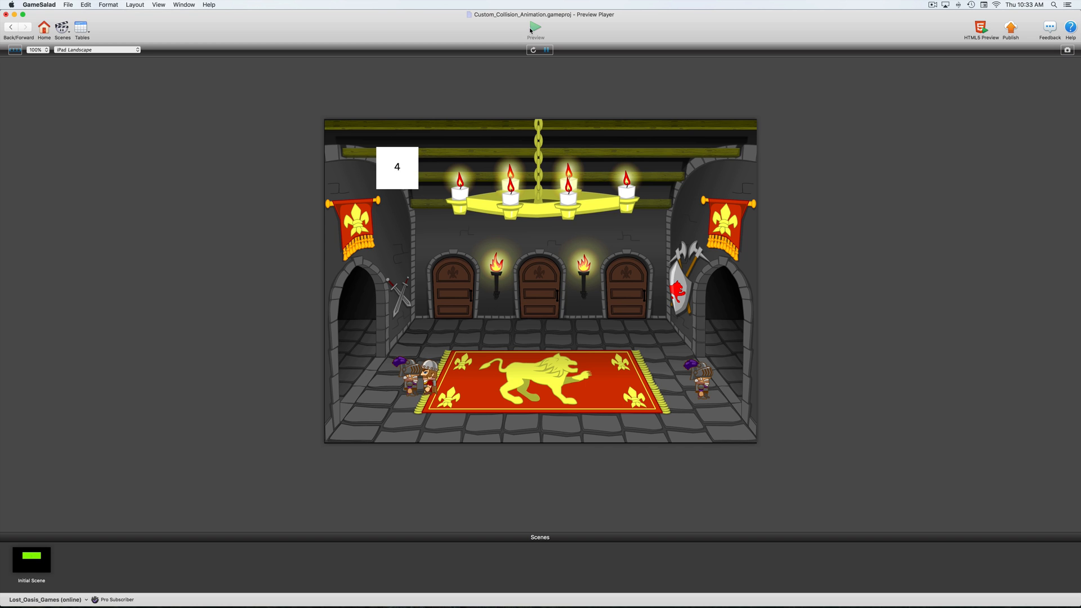
key("Right")
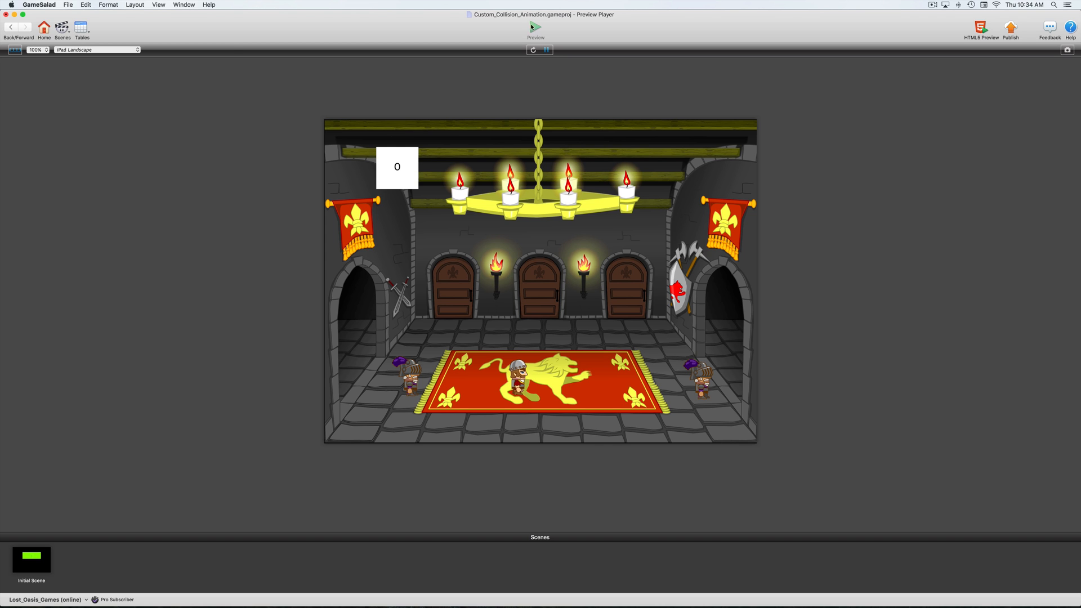
left_click(11, 28)
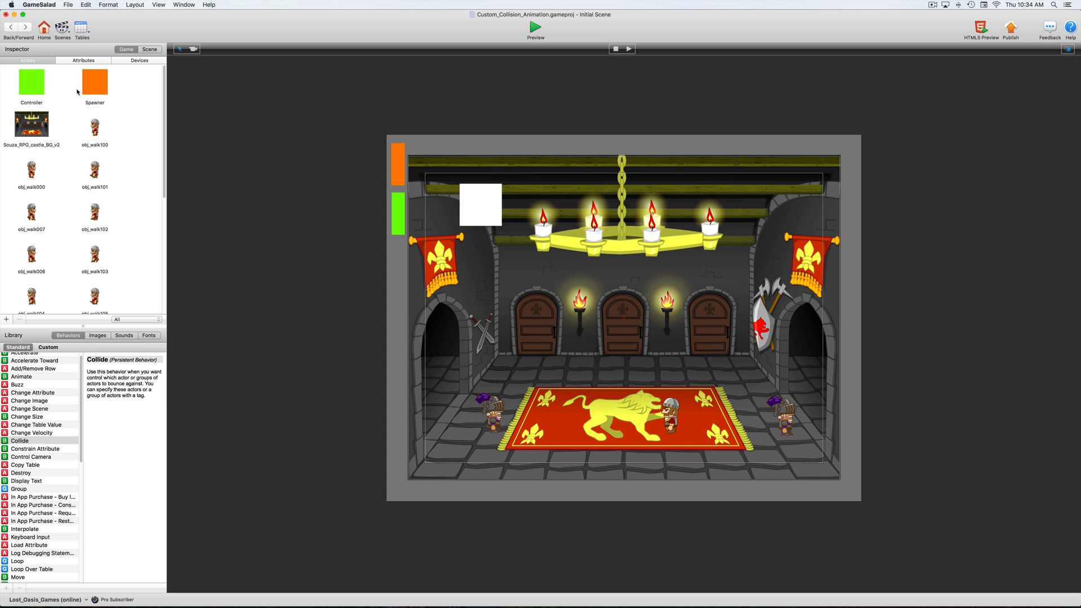
Open the Controller actor and examine how its Facing_Left and Facing_Right rules change the game.Facing attribute.
left_click(34, 88)
double_click(33, 87)
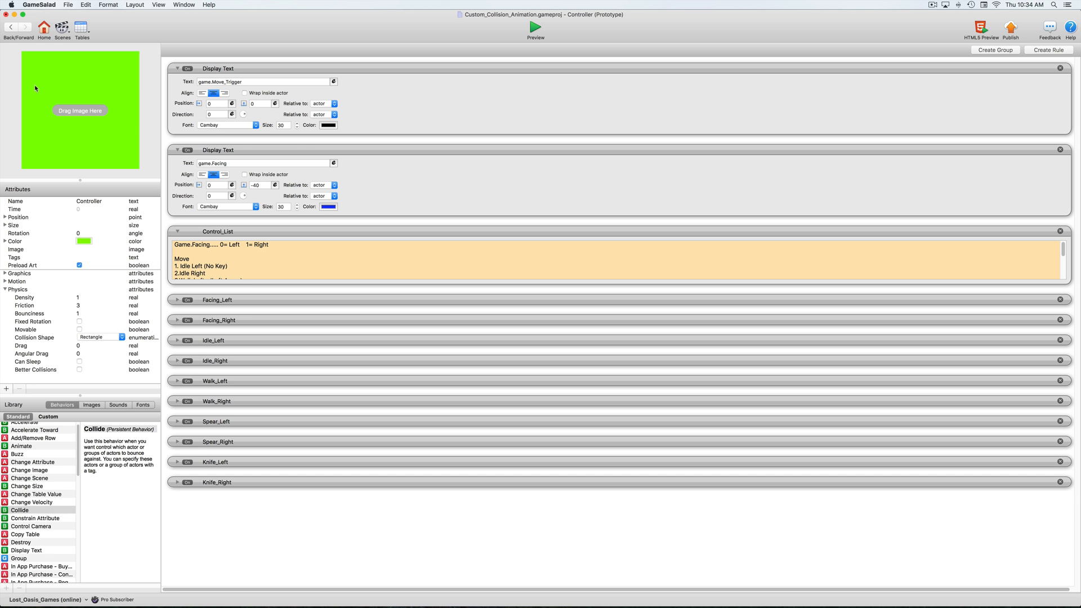
left_click(176, 301)
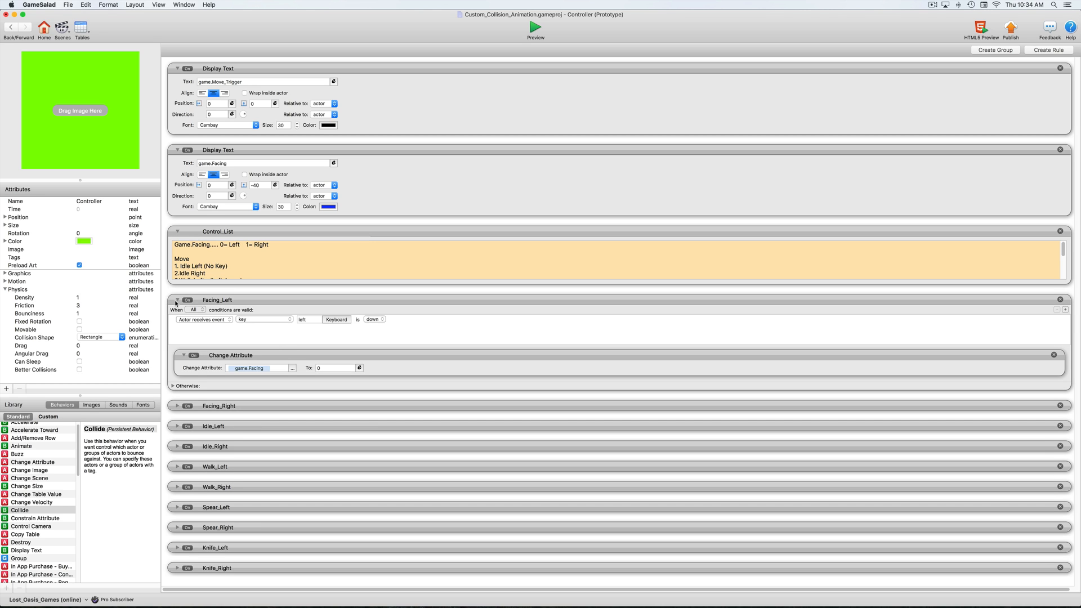
left_click(177, 300)
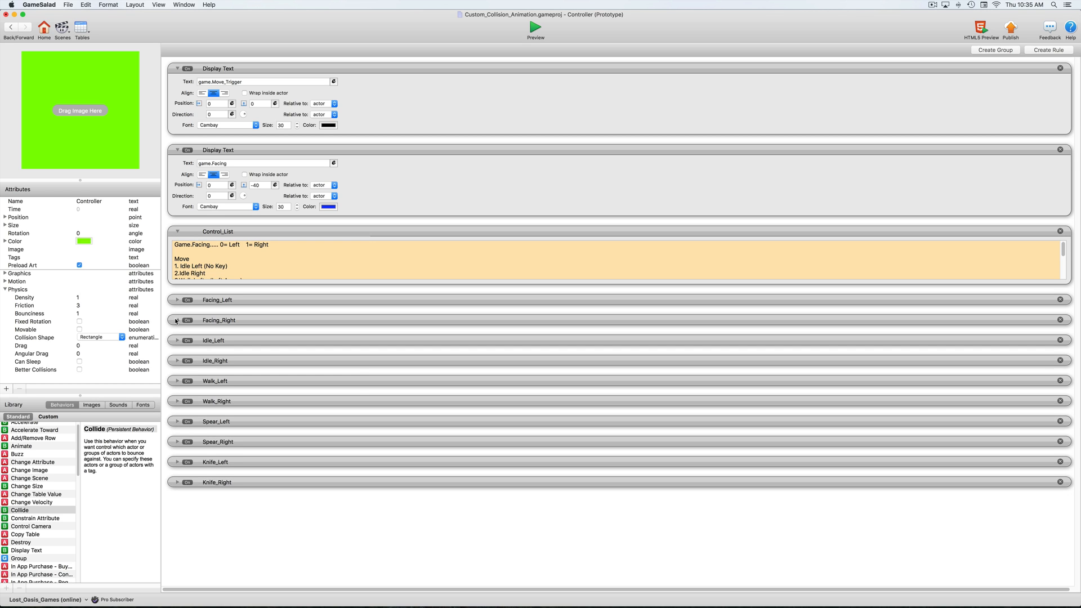
left_click(177, 320)
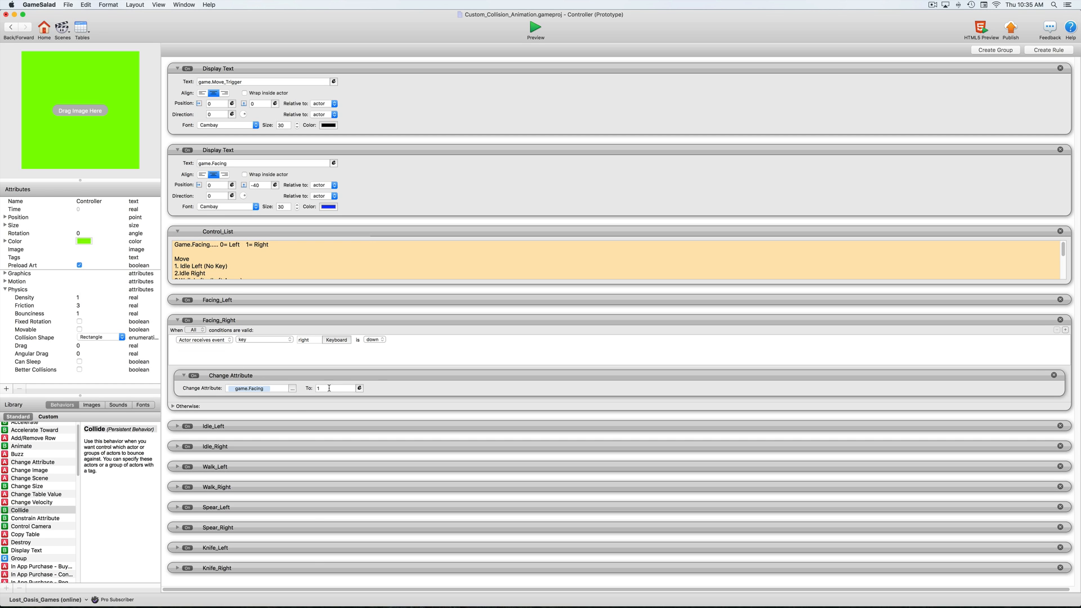
left_click(178, 300)
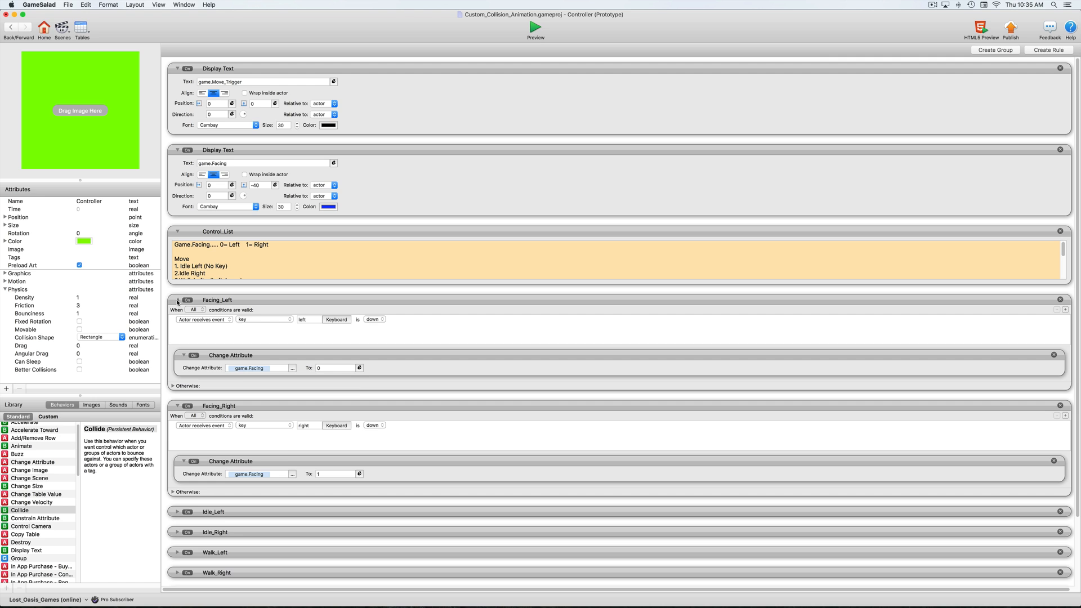
left_click(178, 300)
left_click(177, 317)
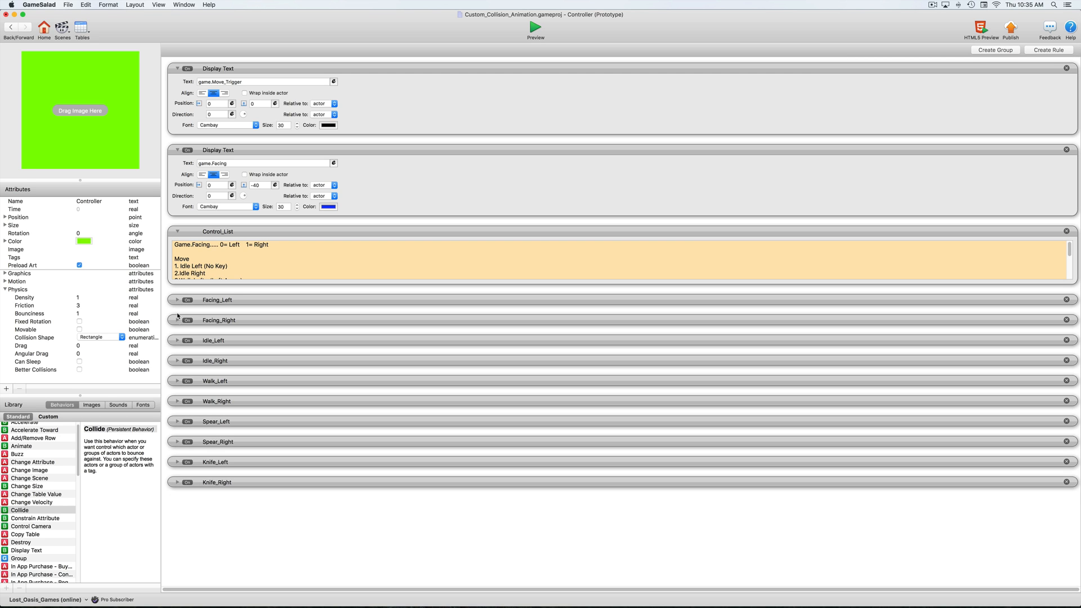
Expand the Controller's Idle_Right rule and review its full list of conditions and its game.Move_Trigger change.
left_click(178, 361)
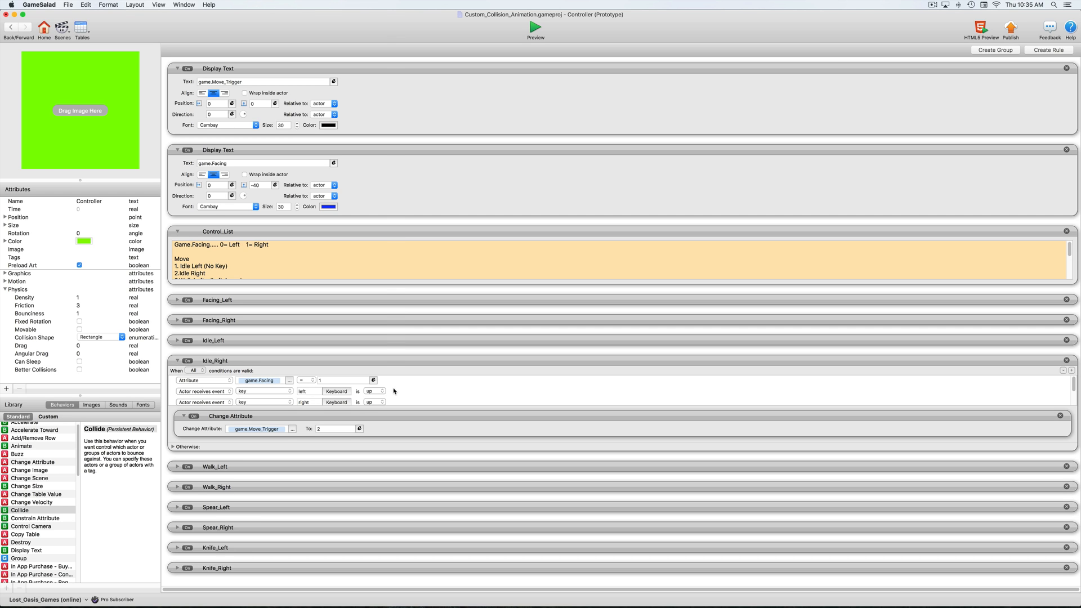
scroll(396, 391, "down", 3)
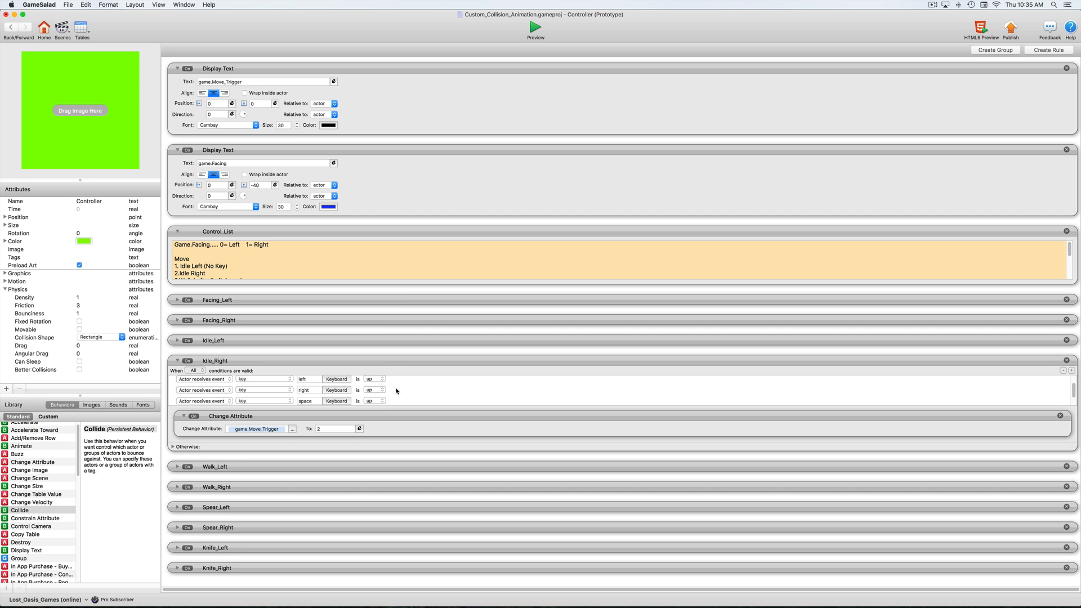
scroll(396, 391, "up", 3)
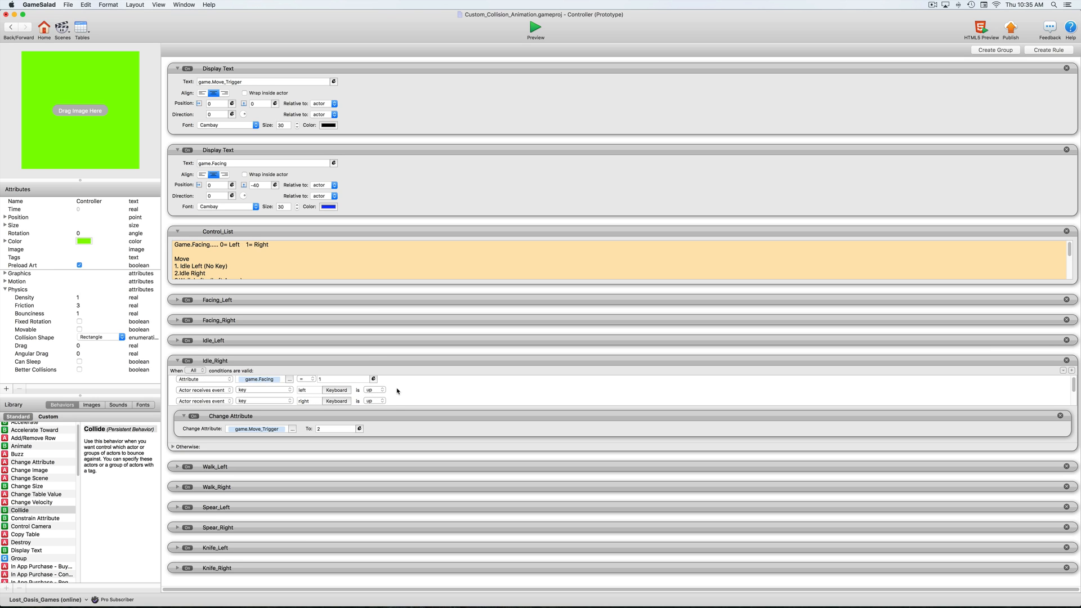
scroll(397, 390, "down", 2)
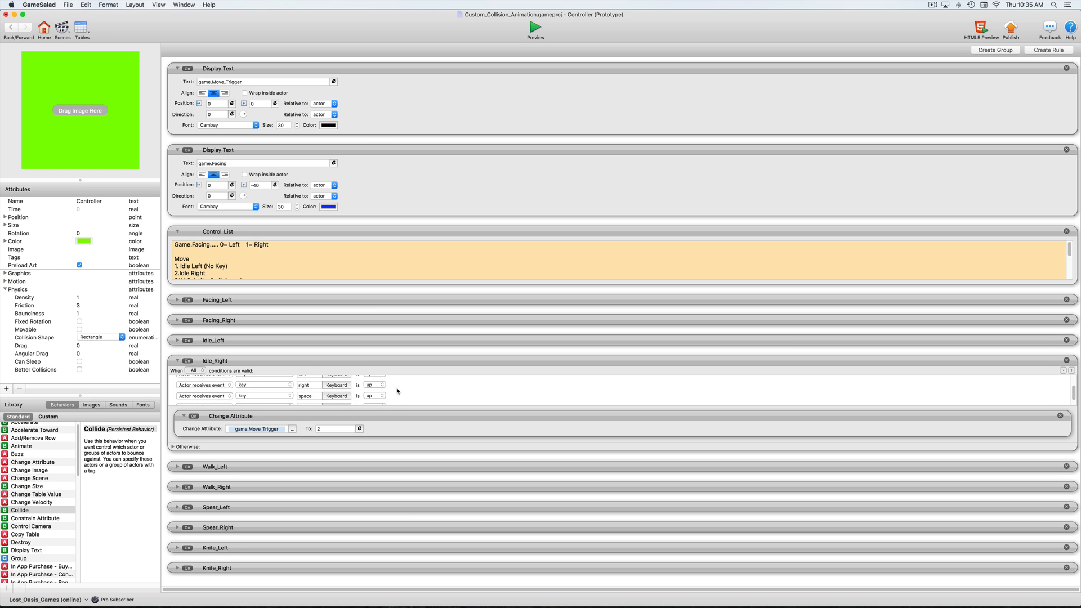
Recheck the first Idle_Right conditions and examine how the Facing_Right rule changes game.Facing.
scroll(397, 391, "up", 2)
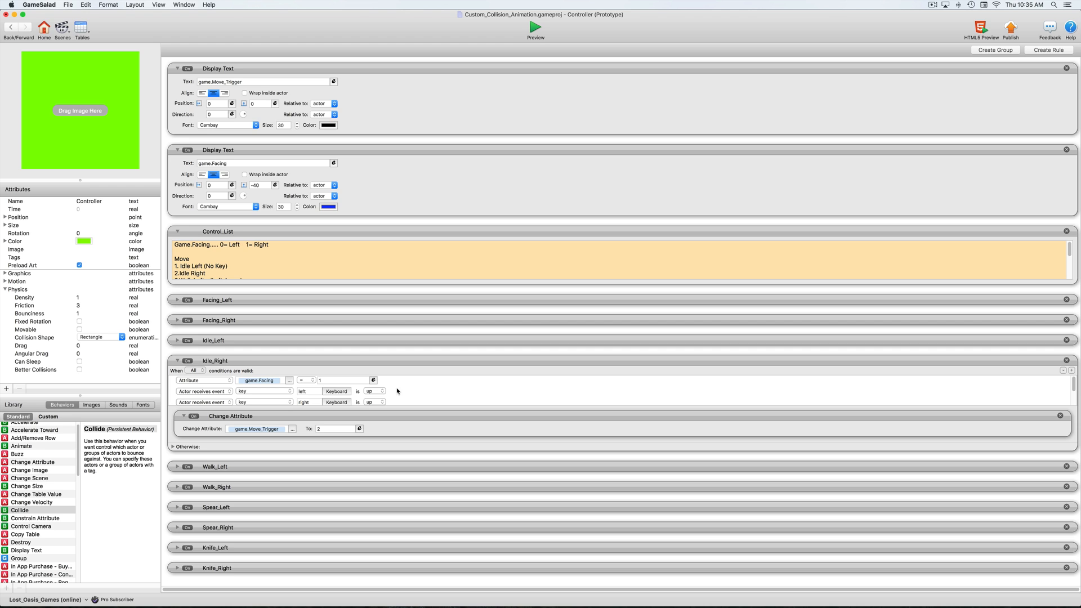
left_click(177, 320)
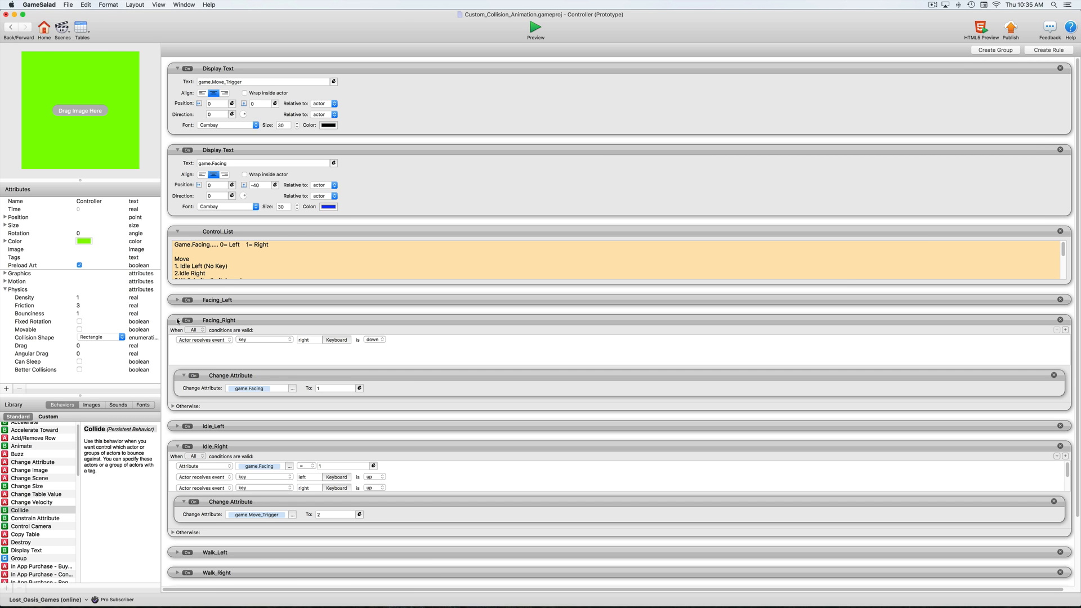
left_click(177, 320)
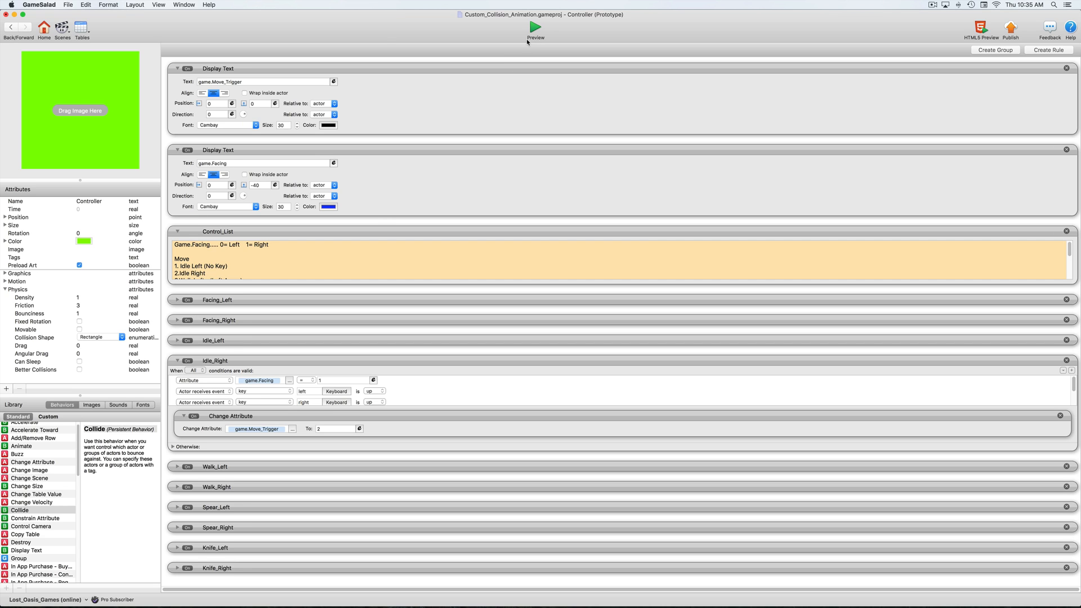
Open the white Actor 1 in the scene and set its Display Text expression to game.Facing.
left_click(12, 29)
left_click(481, 207)
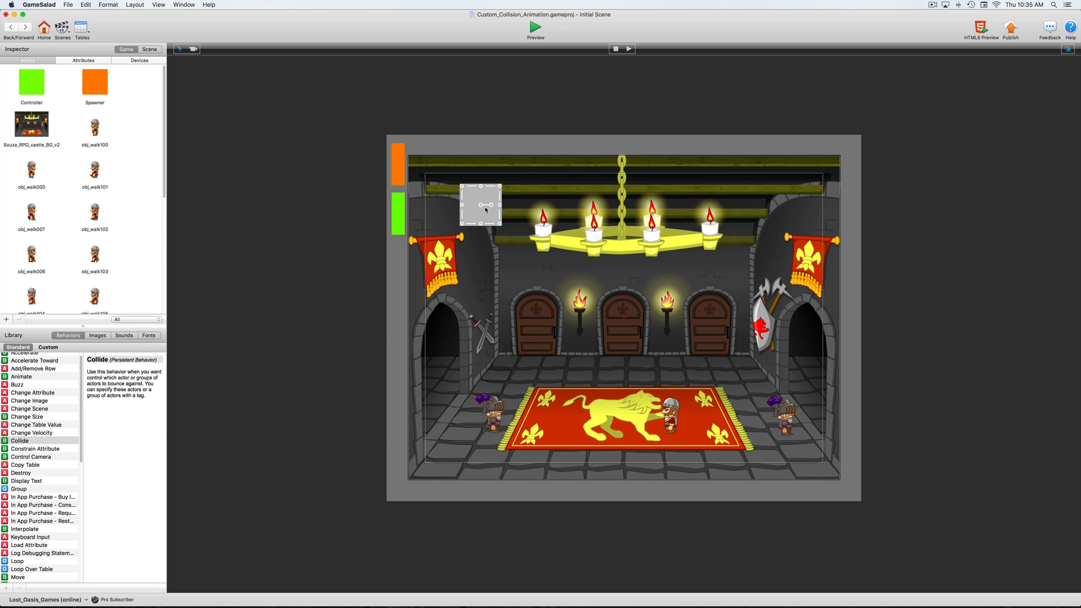
double_click(480, 208)
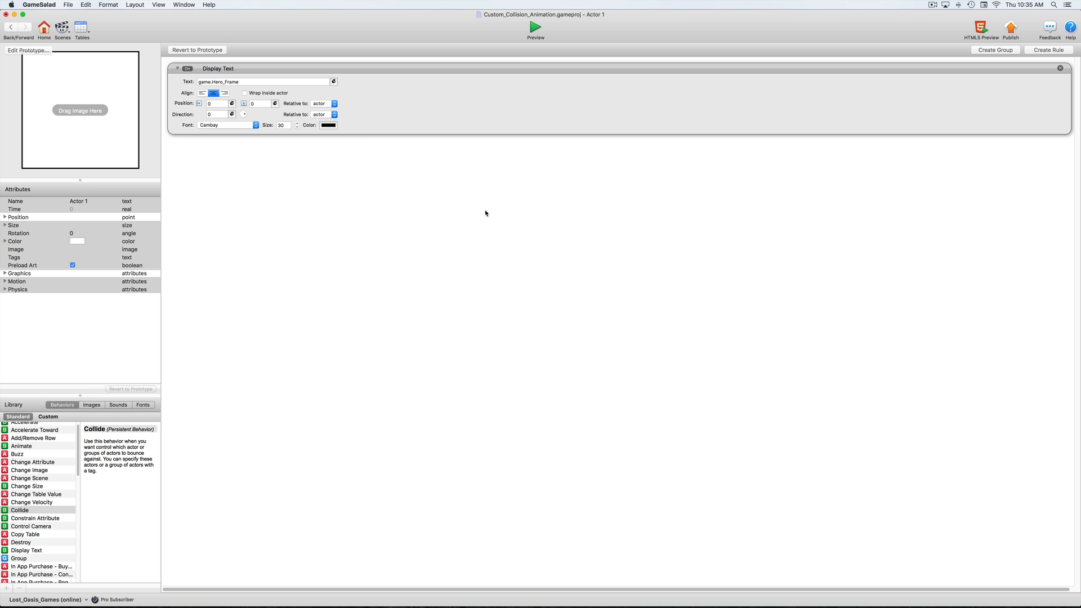
left_click(332, 83)
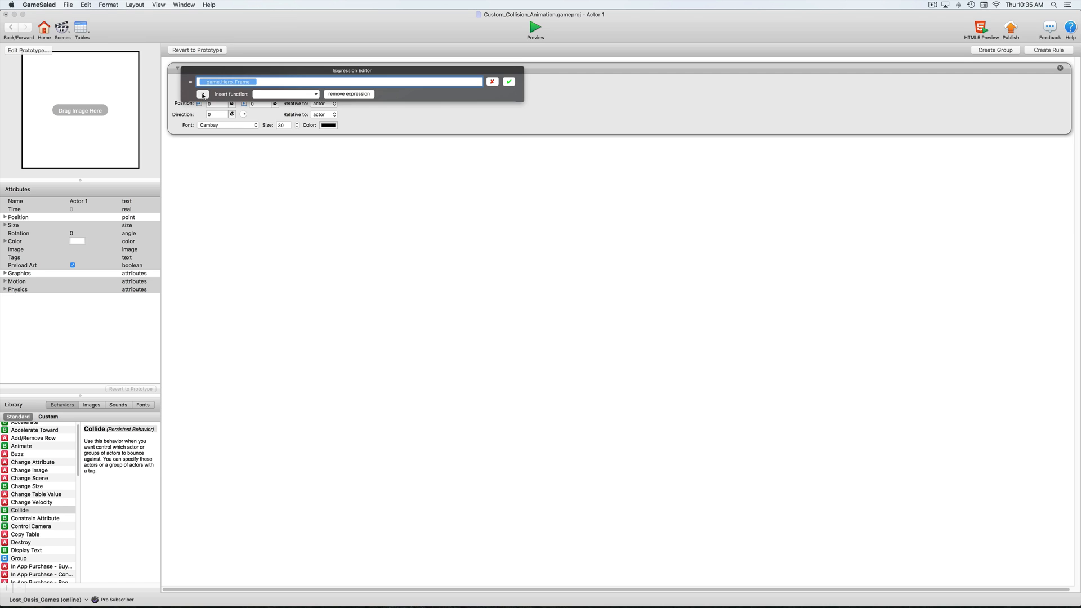
left_click(203, 94)
left_click(200, 106)
scroll(291, 135, "down", 2)
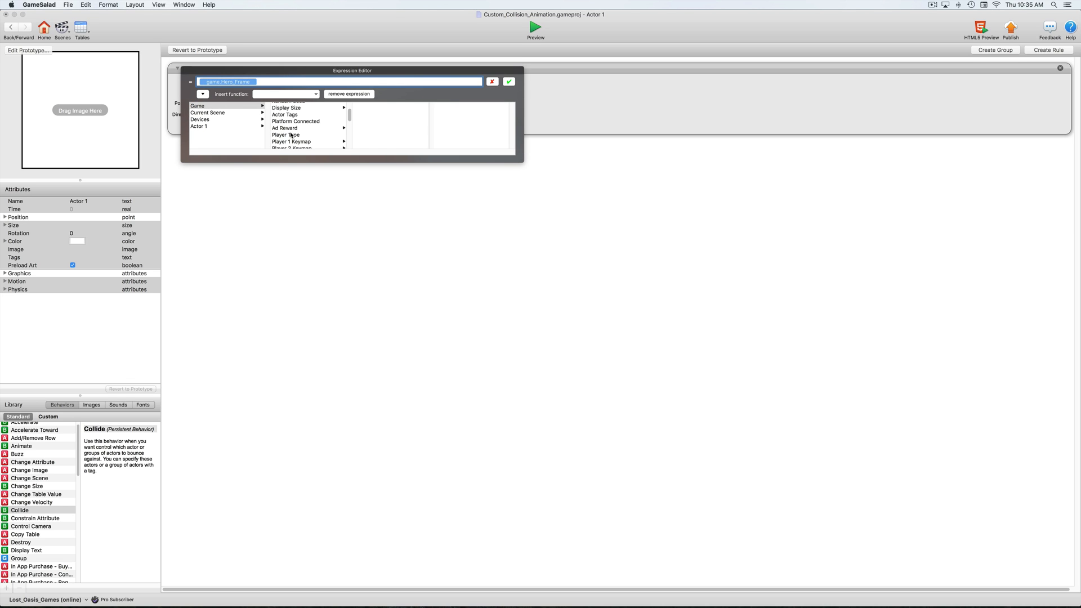
scroll(293, 135, "down", 5)
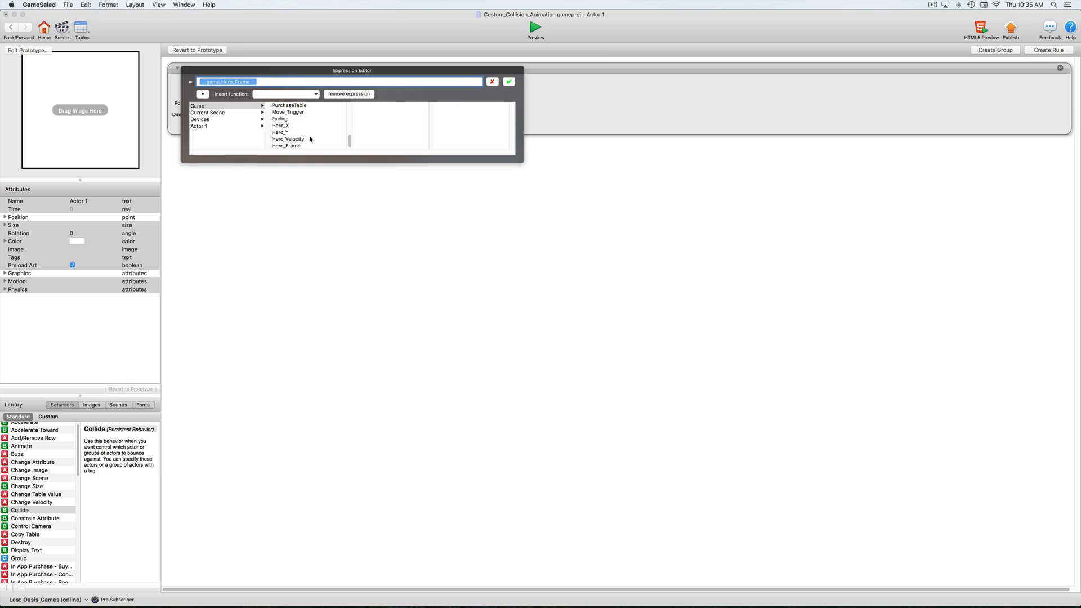
scroll(310, 139, "down", 2)
left_click(284, 119)
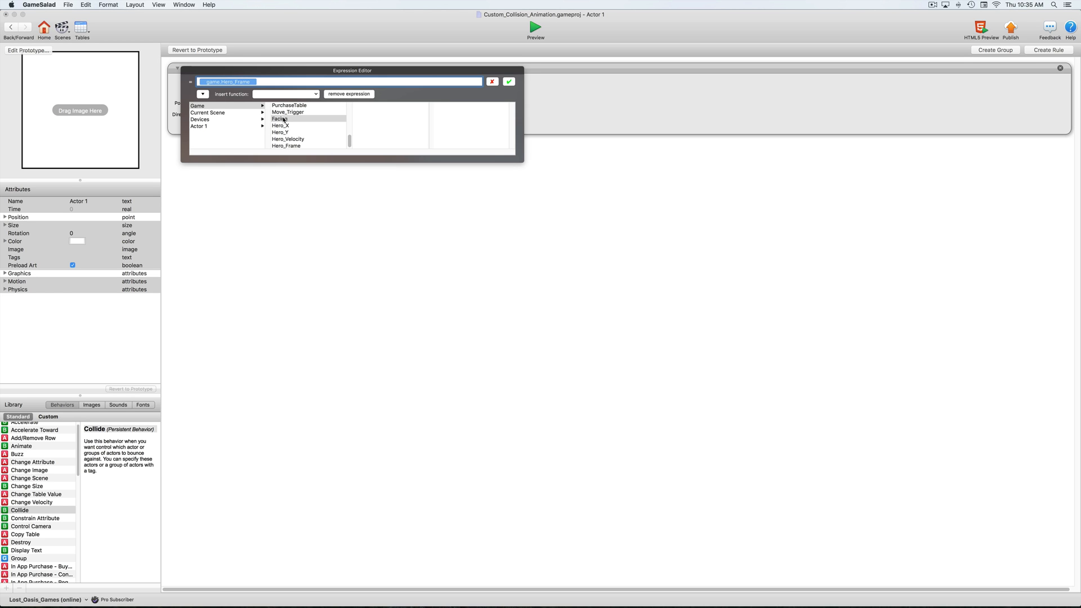
left_click(509, 82)
Preview the scene, walk the hero left and right while watching the displayed facing value, and return to the scene editor.
left_click(535, 28)
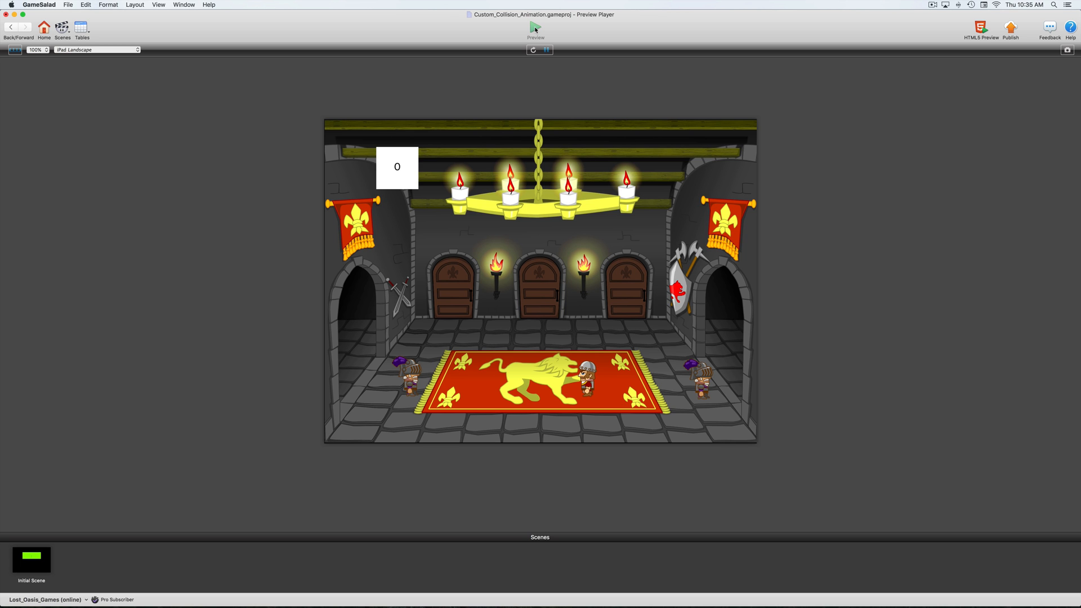
key("Left")
key("Left")
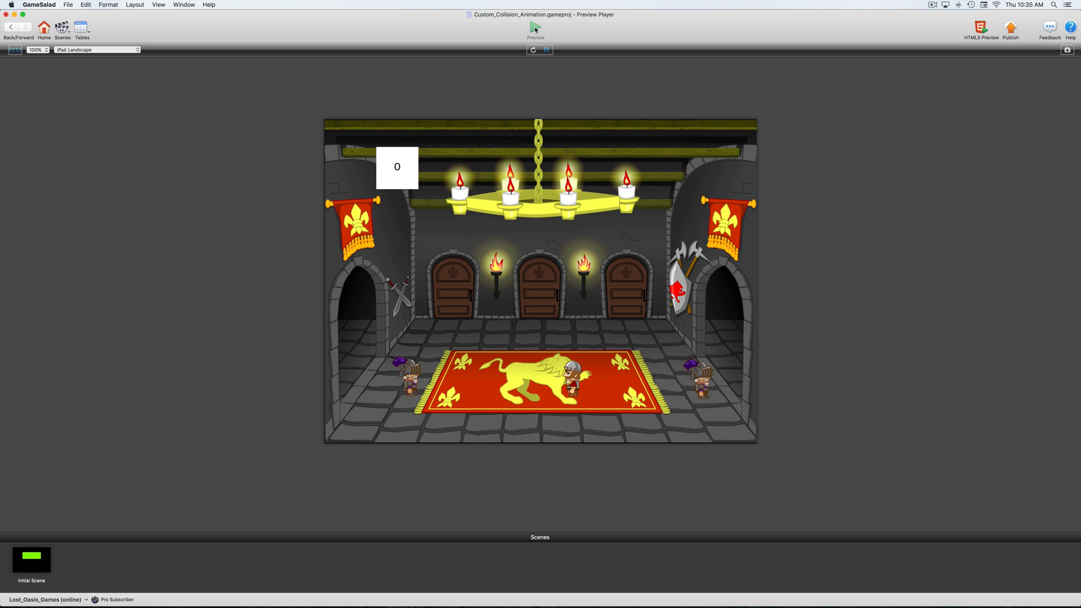
key("Right")
key("Left")
key("Right")
key("Left")
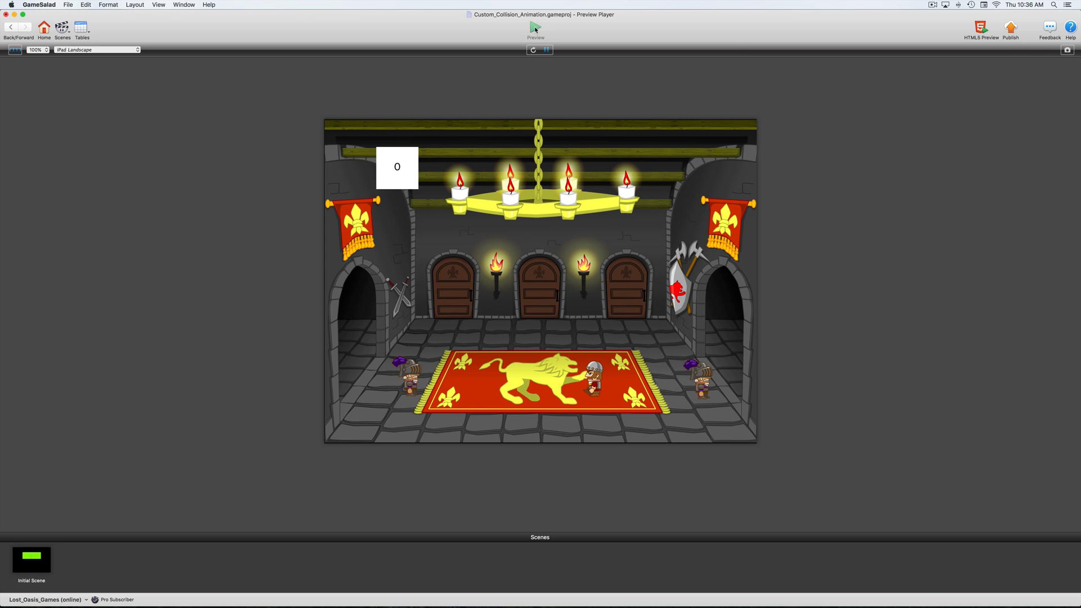
key("Right")
key("Left")
key("Right")
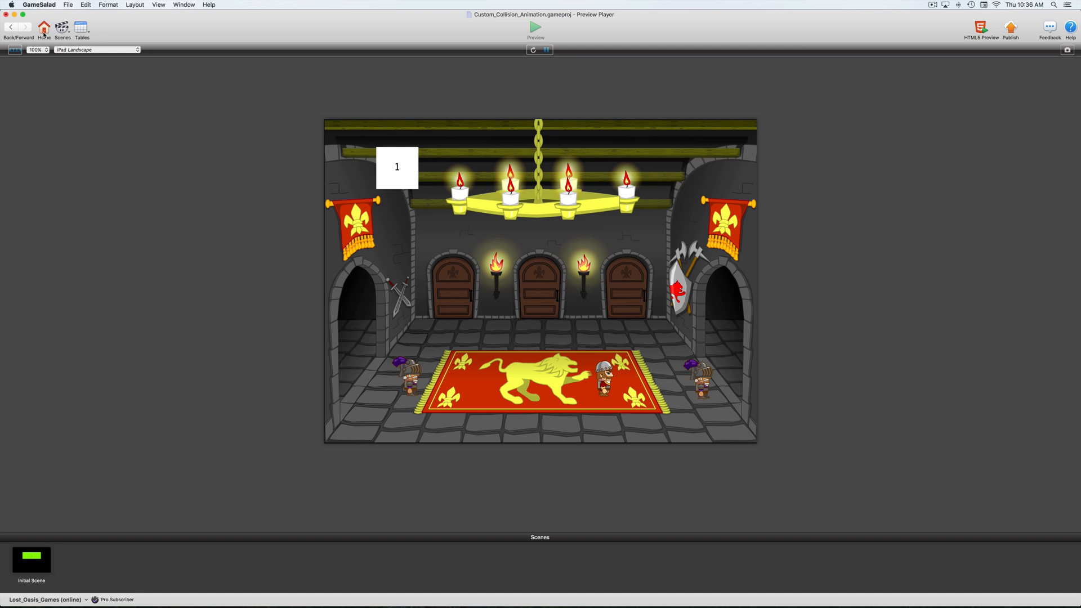
left_click(13, 29)
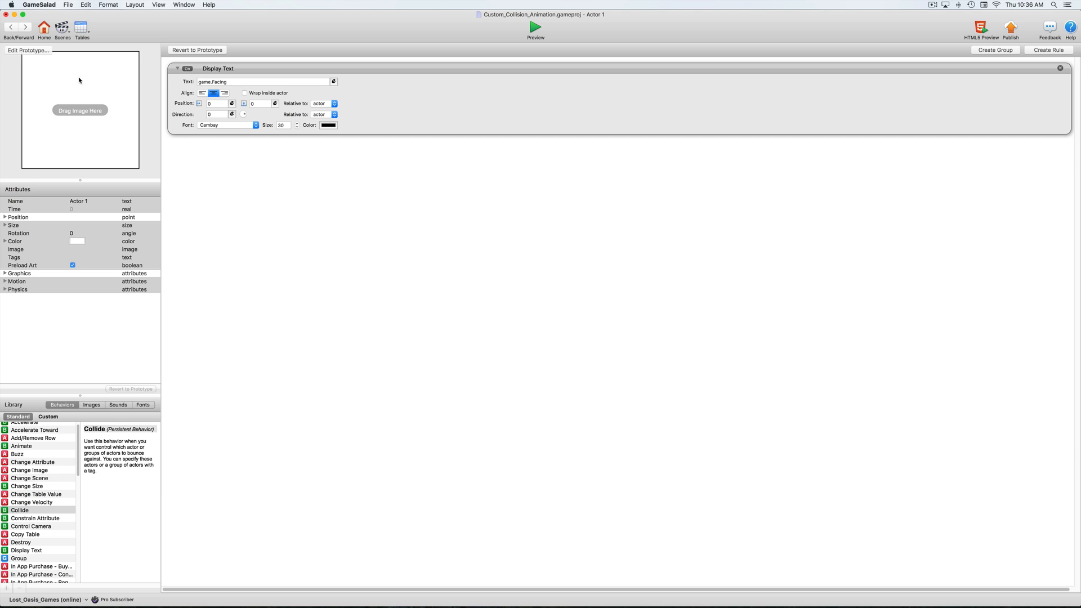
left_click(14, 31)
left_click(13, 31)
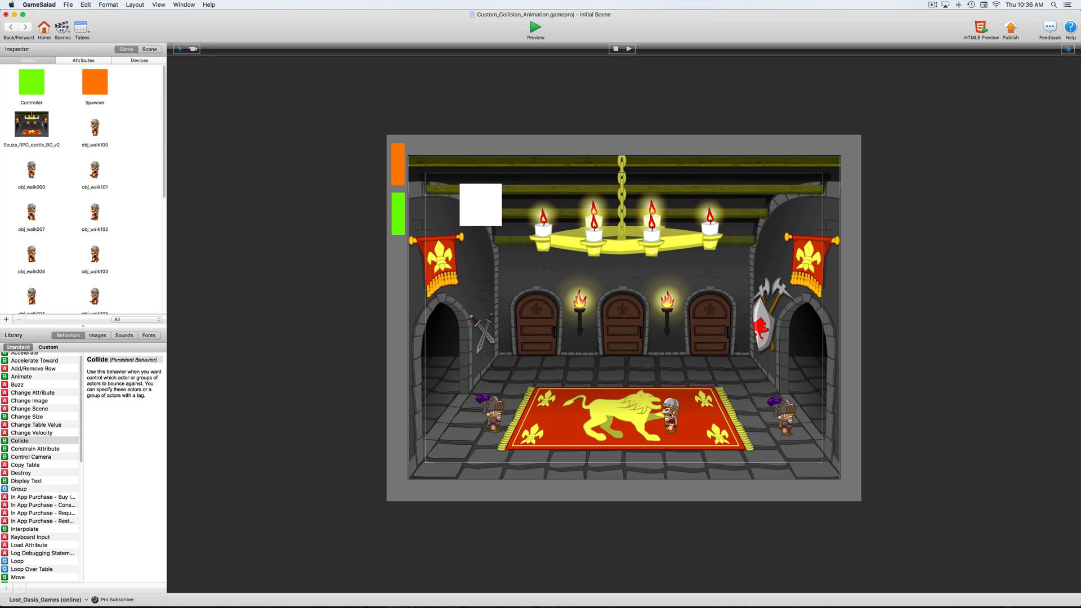
Open the Controller actor and collapse its Idle_Right rule.
left_click(32, 91)
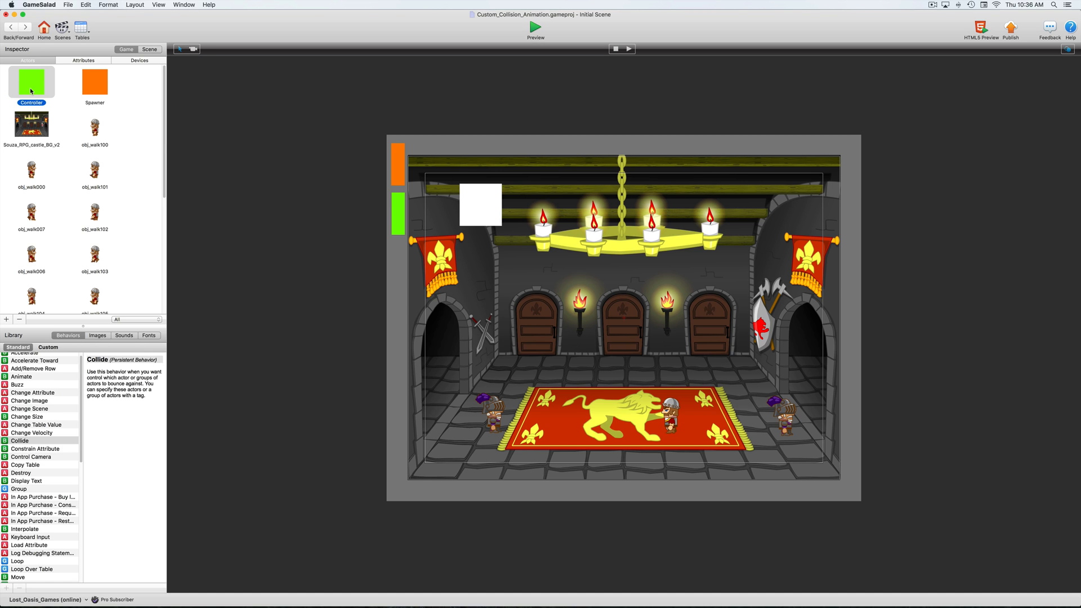
double_click(31, 90)
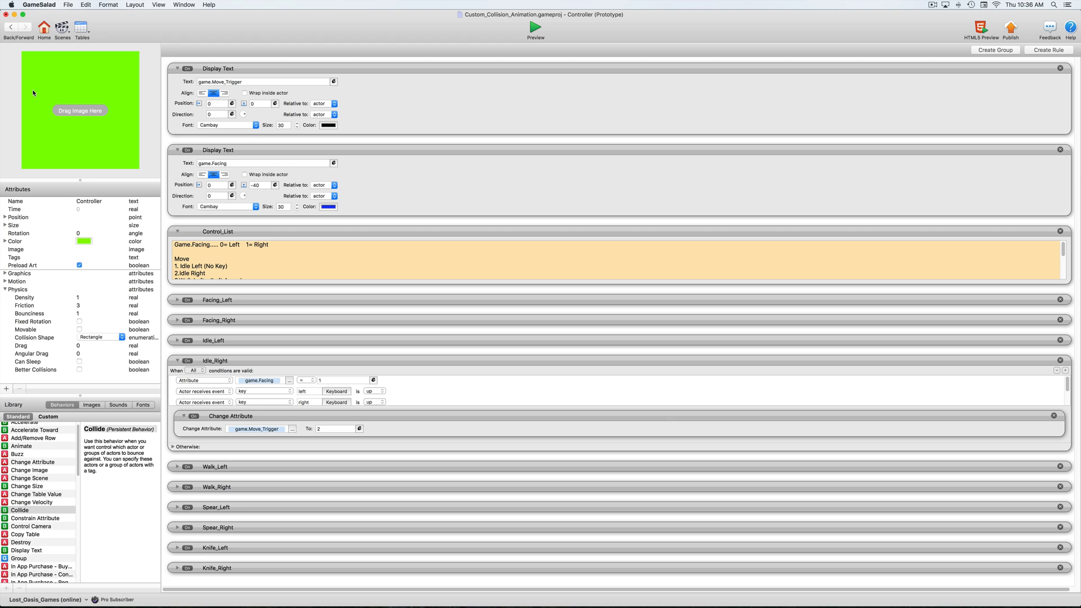
left_click(179, 361)
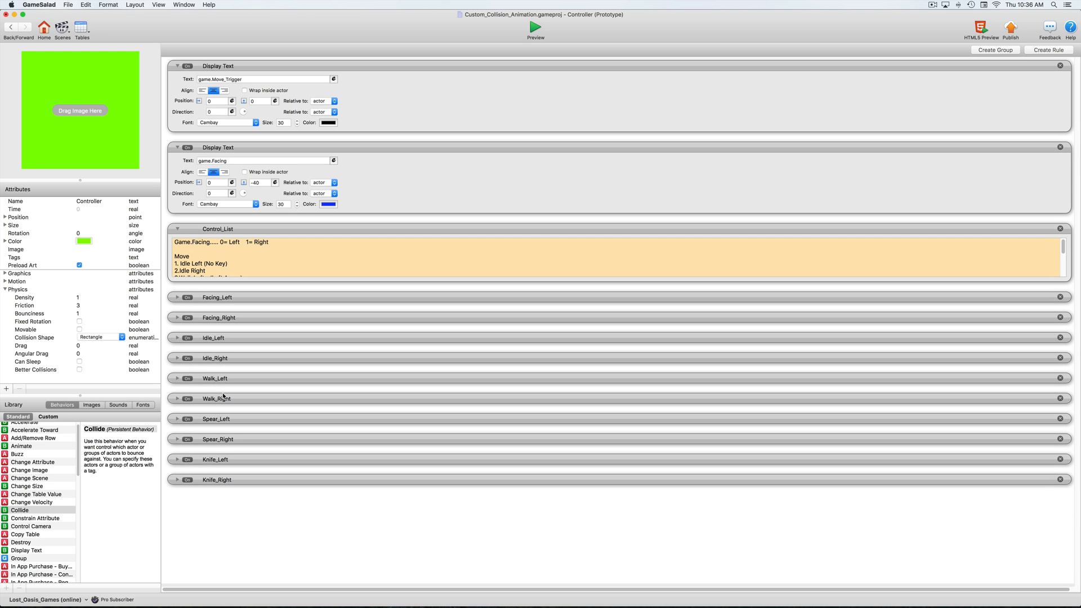
scroll(221, 397, "up", 1)
scroll(195, 386, "right", 1)
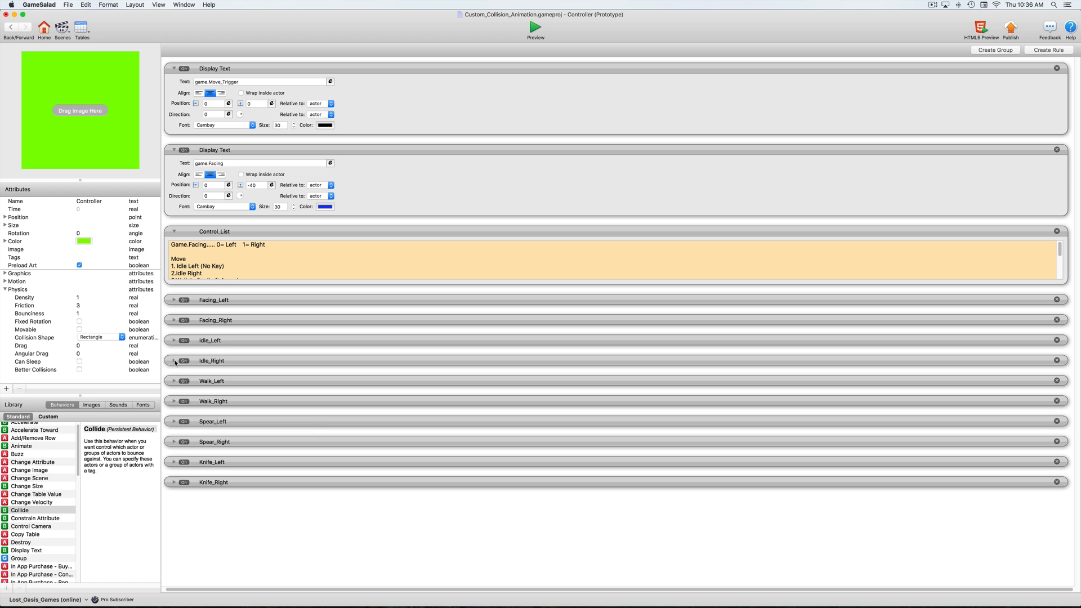
left_click(174, 361)
left_click(175, 361)
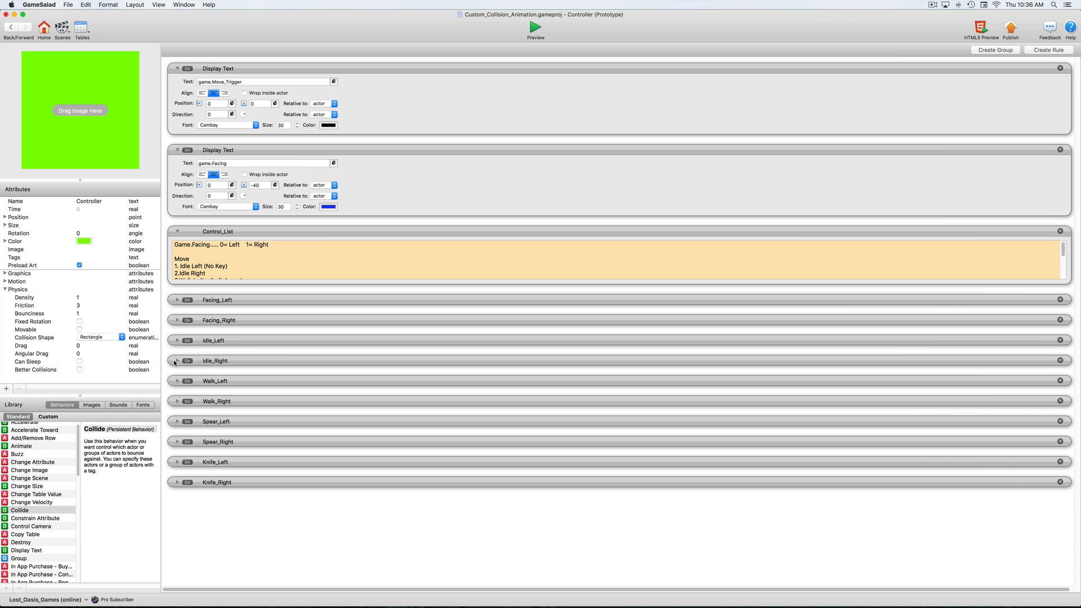
Set the game.Facing condition in the Controller's Walk_Right rule to 1 and save the project.
left_click(177, 400)
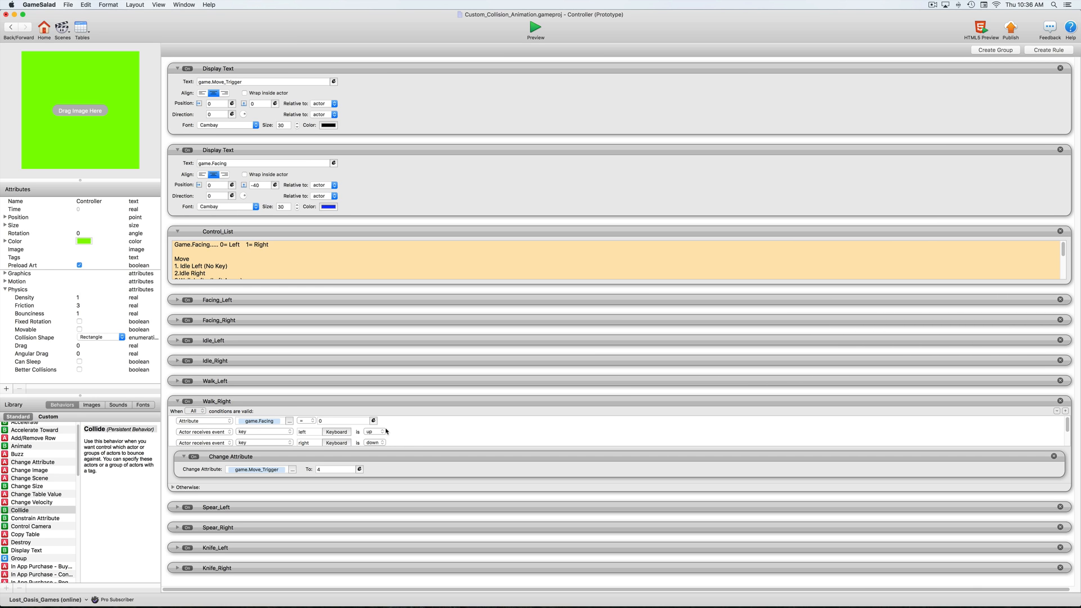
left_click(322, 422)
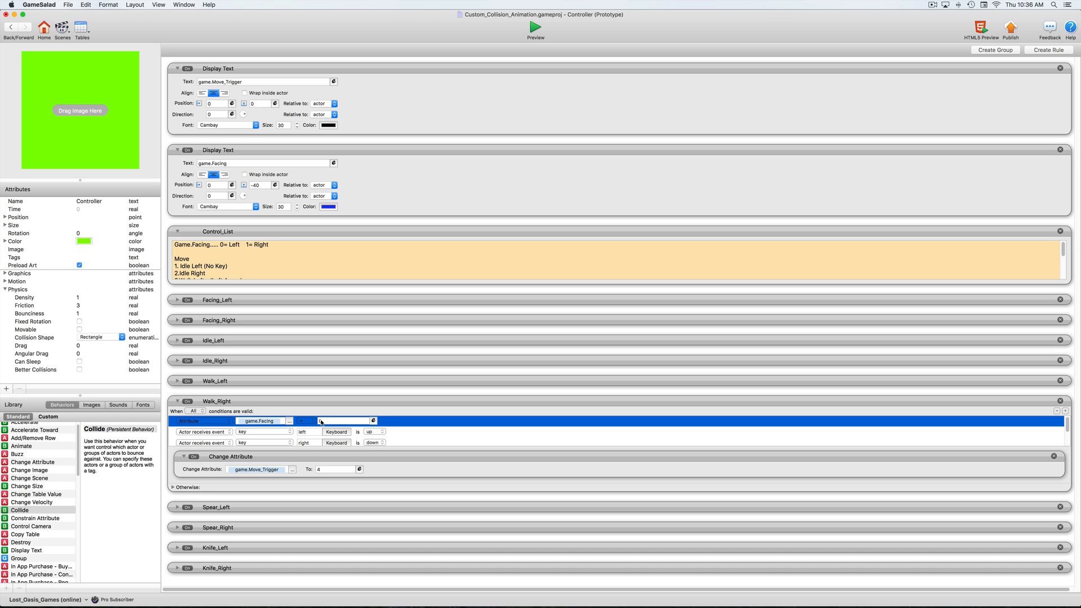
left_click(321, 421)
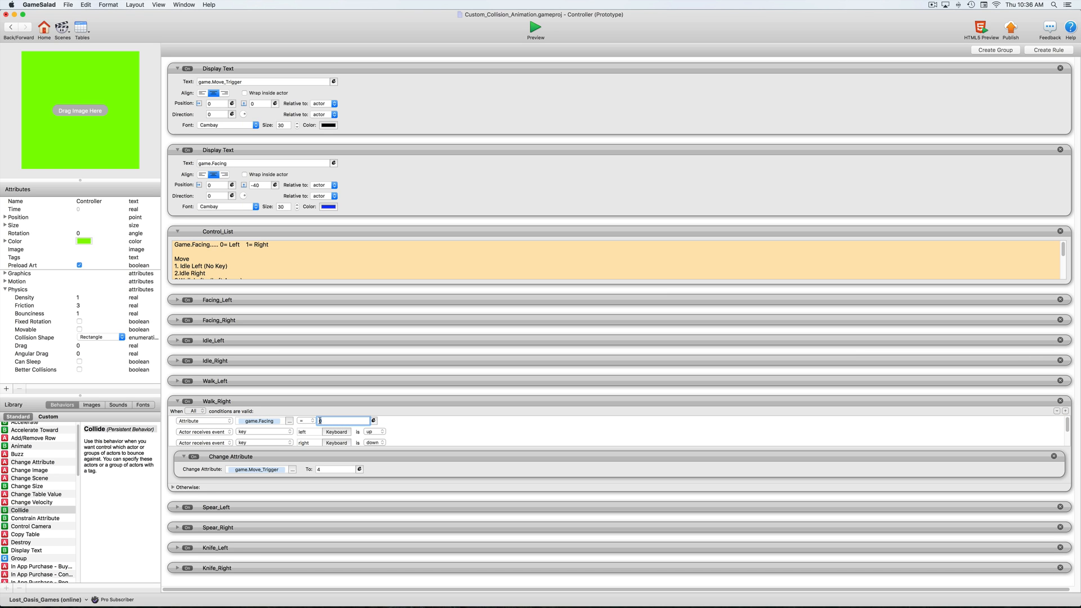
left_click(432, 426)
scroll(432, 430, "down", 4)
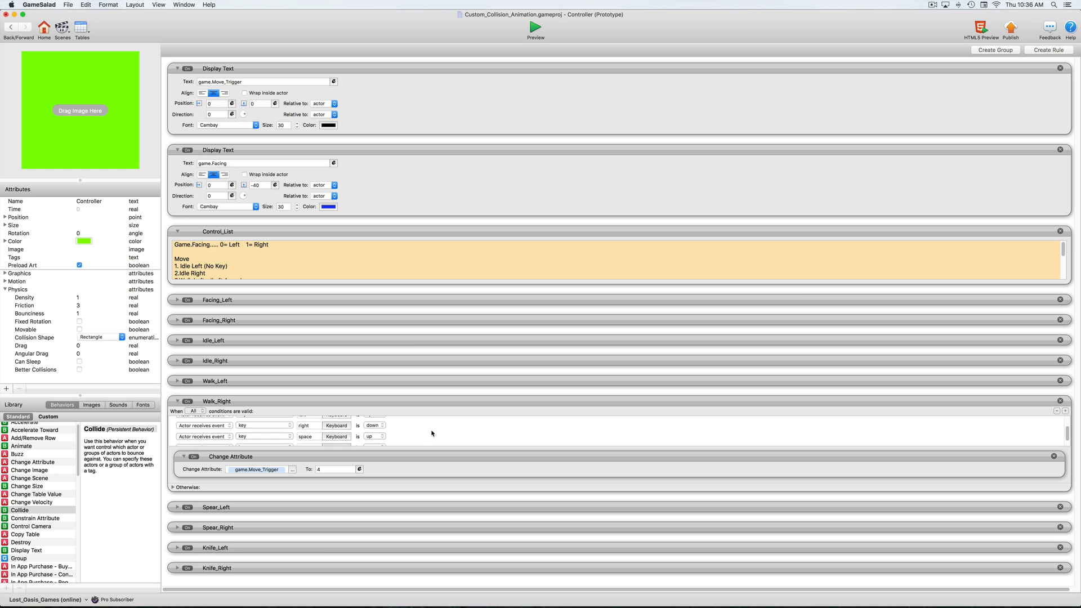
scroll(432, 430, "up", 4)
left_click(69, 4)
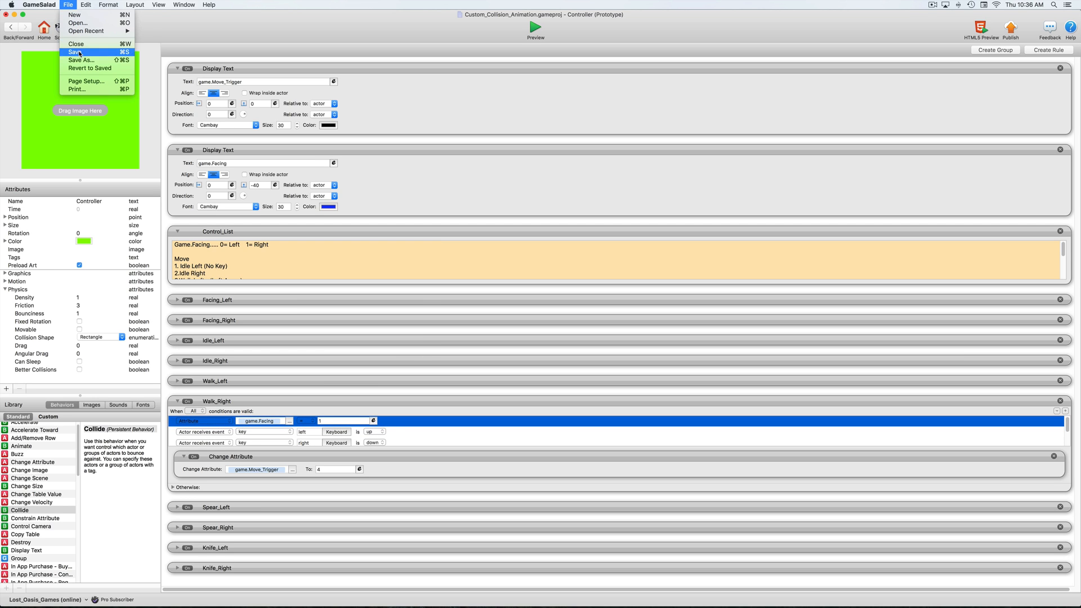
left_click(80, 53)
Preview the scene to test the corrected Walk_Right rule and return to the scene editor.
left_click(12, 28)
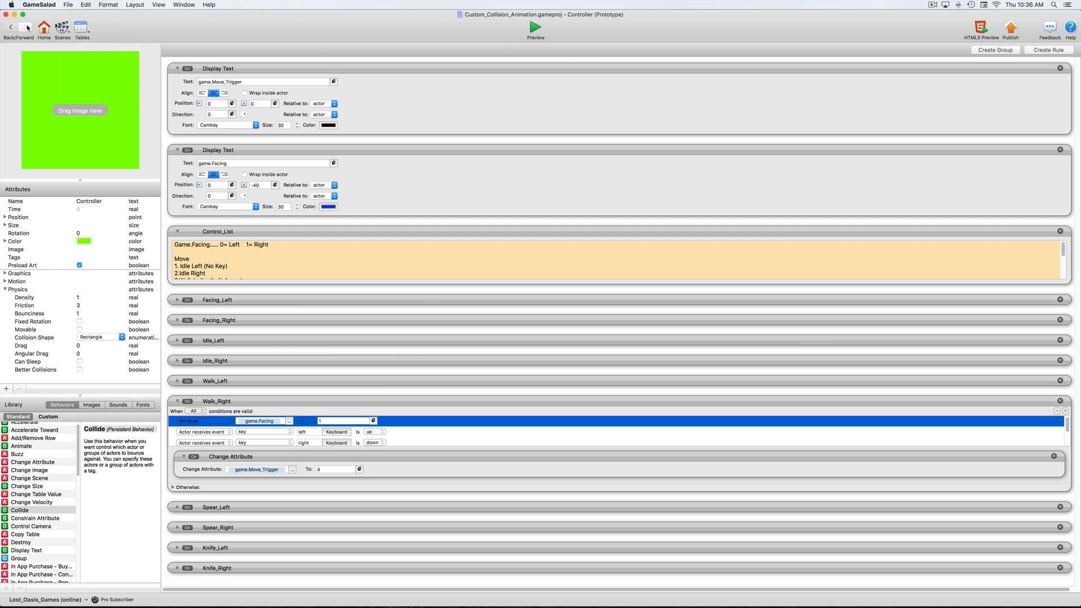
left_click(535, 29)
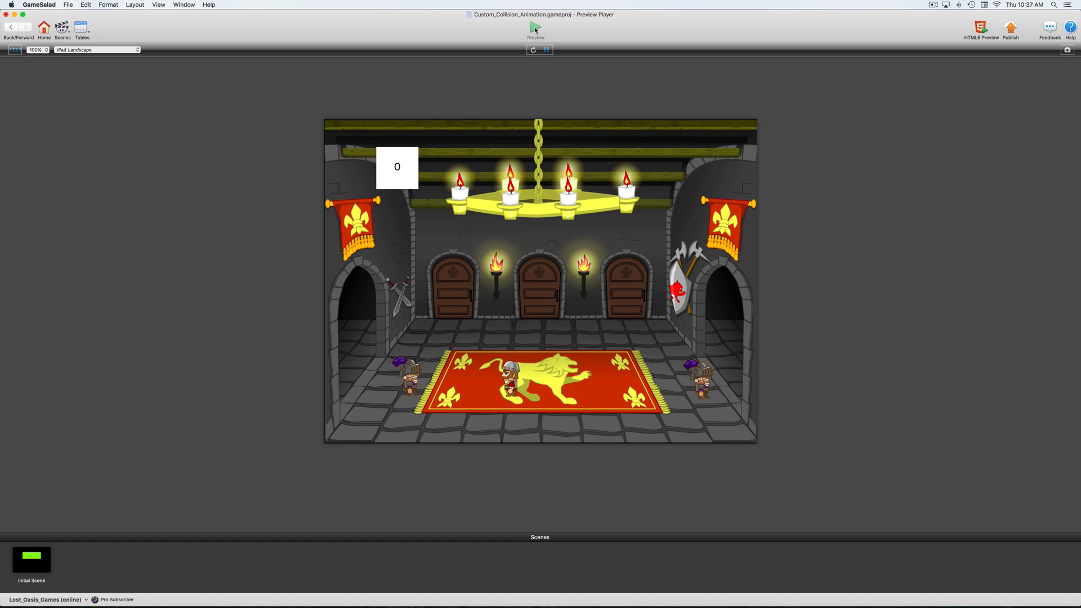
left_click(11, 28)
left_click(12, 28)
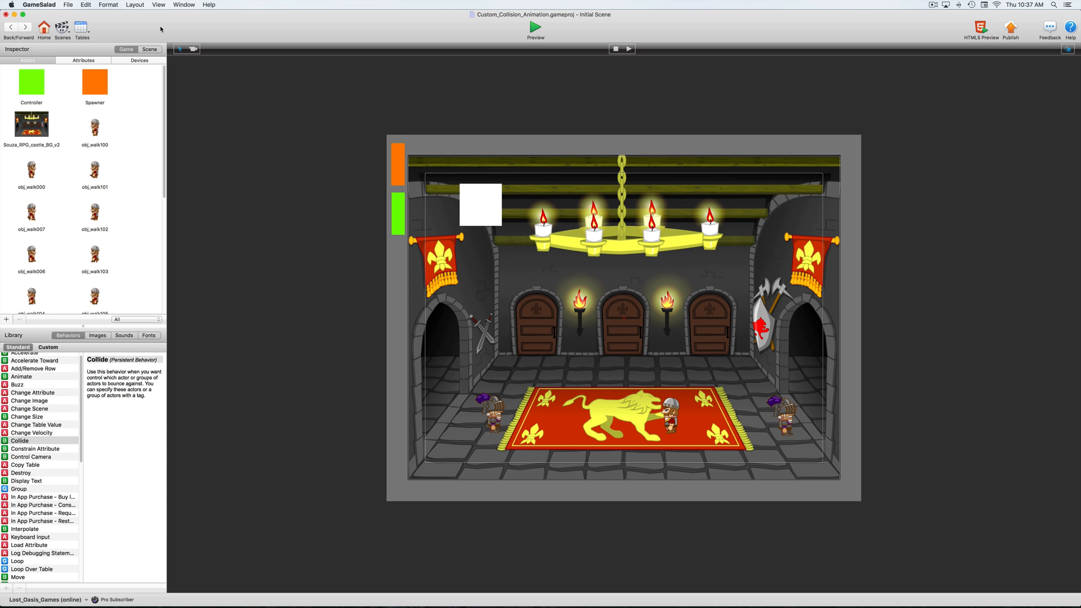
Move the Controller below the Spawner in the scene's Hero layer and preview the effect.
left_click(150, 50)
left_click(142, 61)
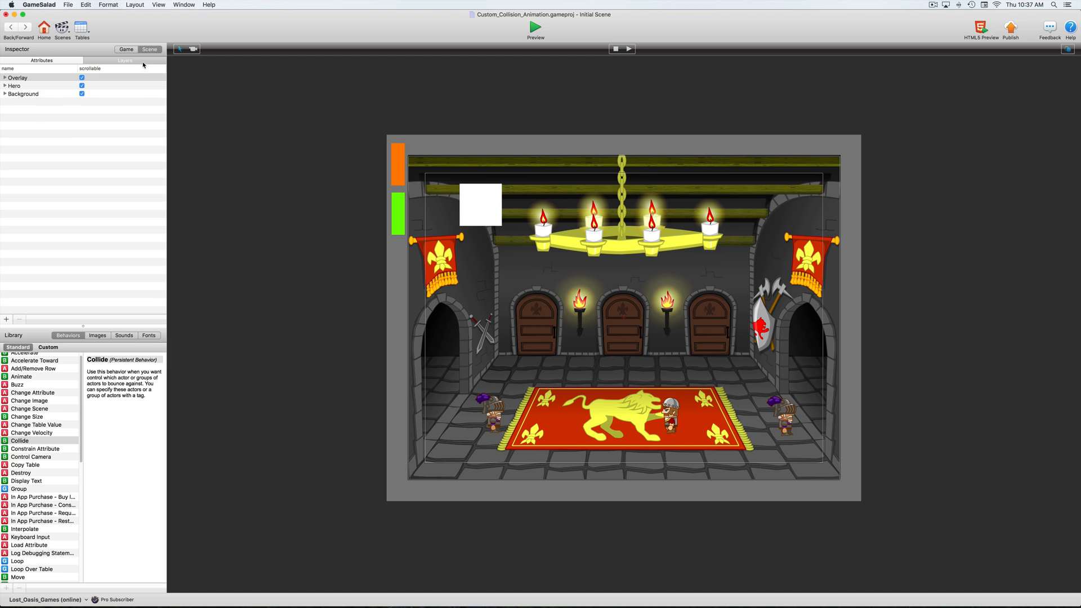
left_click(4, 86)
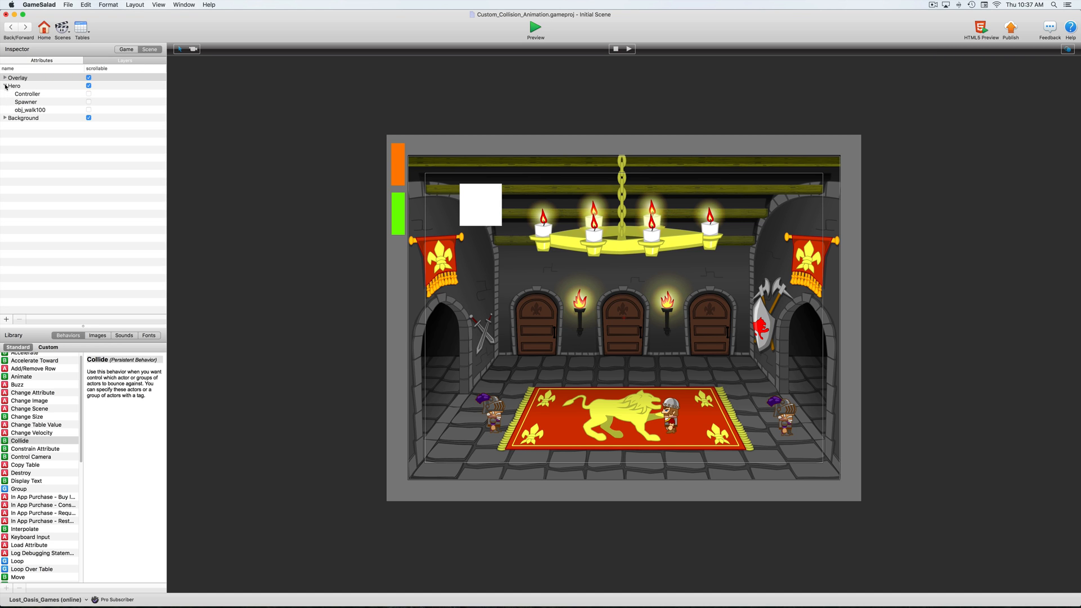
left_click(41, 95)
left_click_drag(40, 95, 41, 105)
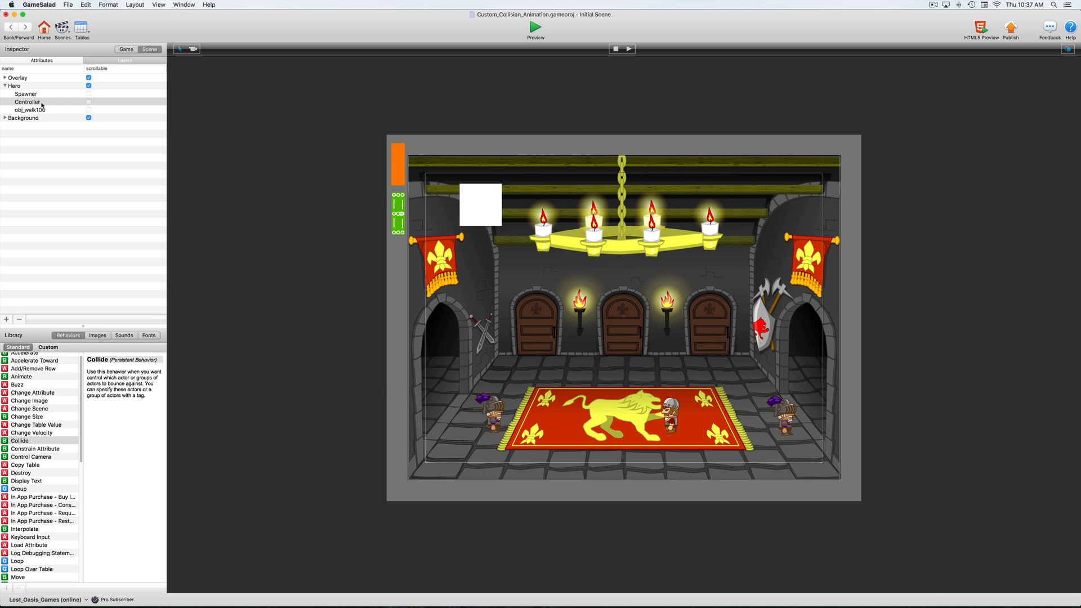
left_click(535, 27)
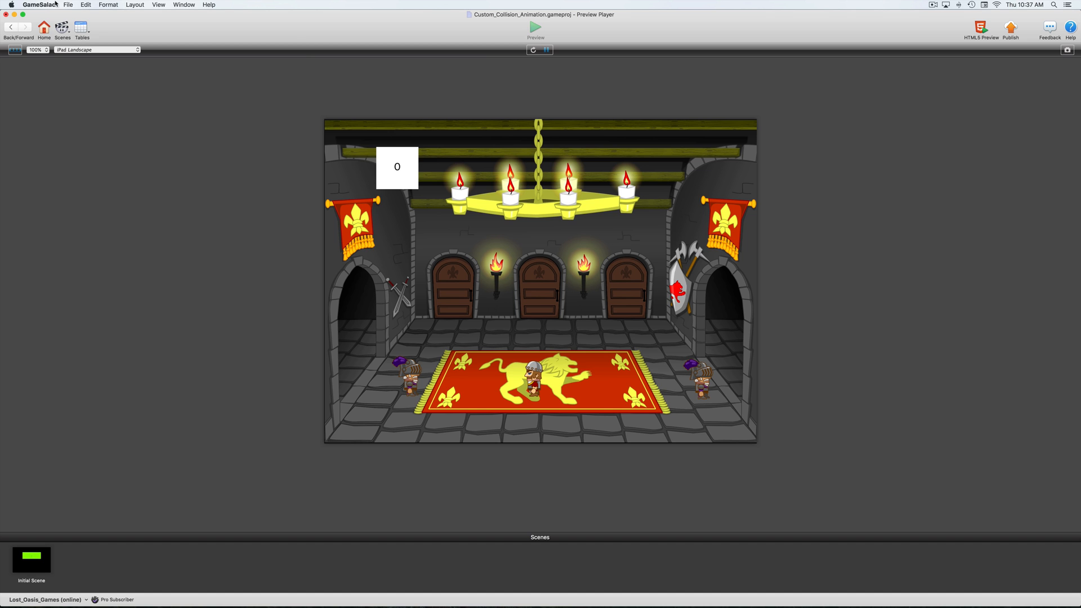
left_click(13, 28)
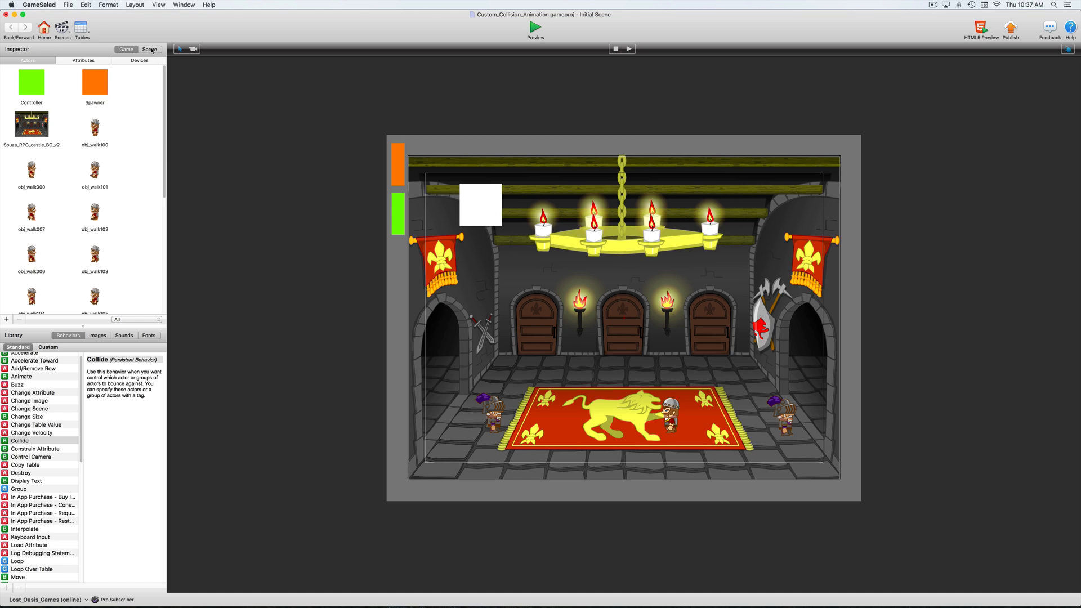
Move the Controller back above the Spawner in the Hero layer and preview the scene again.
left_click(149, 49)
left_click(135, 61)
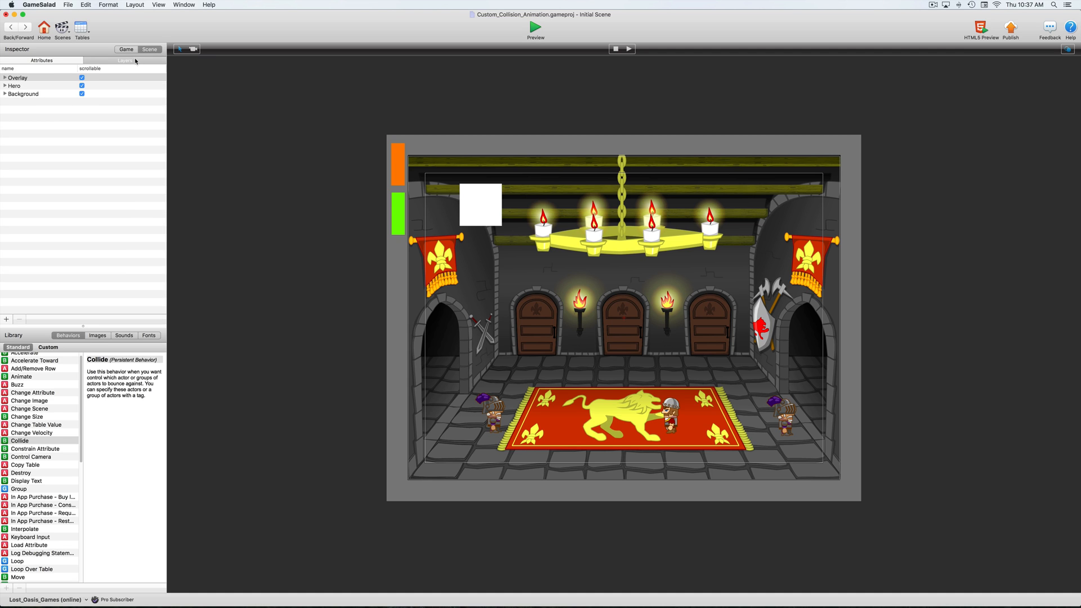
left_click(5, 85)
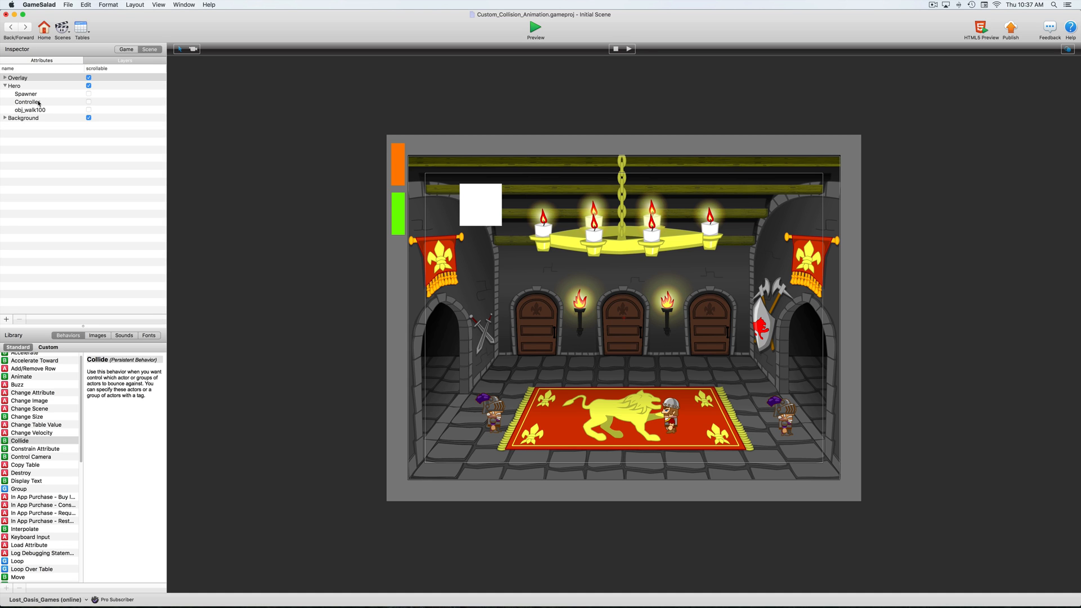
left_click_drag(39, 101, 39, 94)
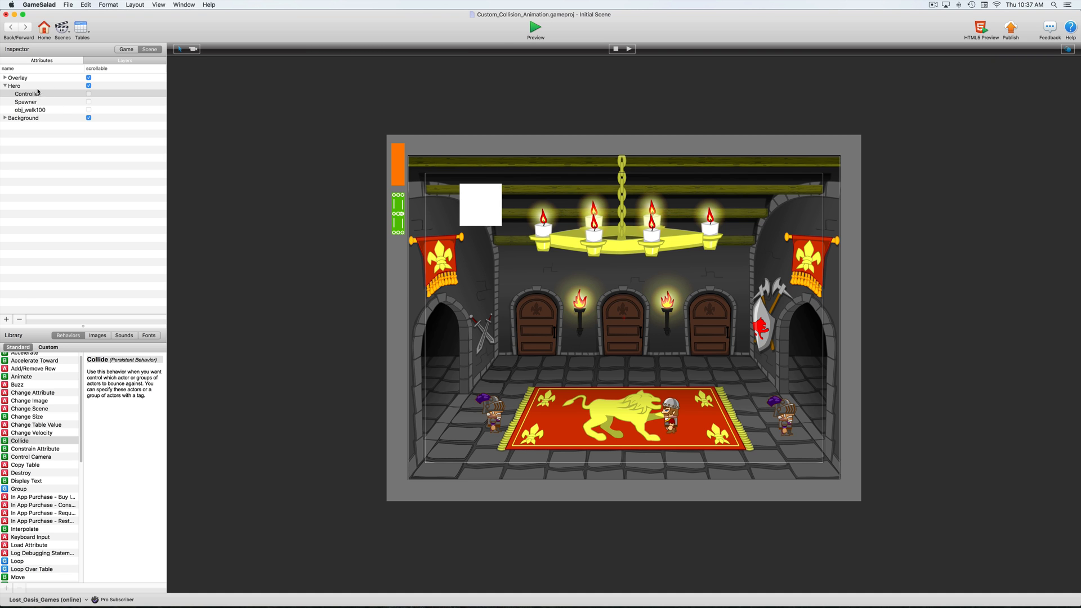
left_click(535, 27)
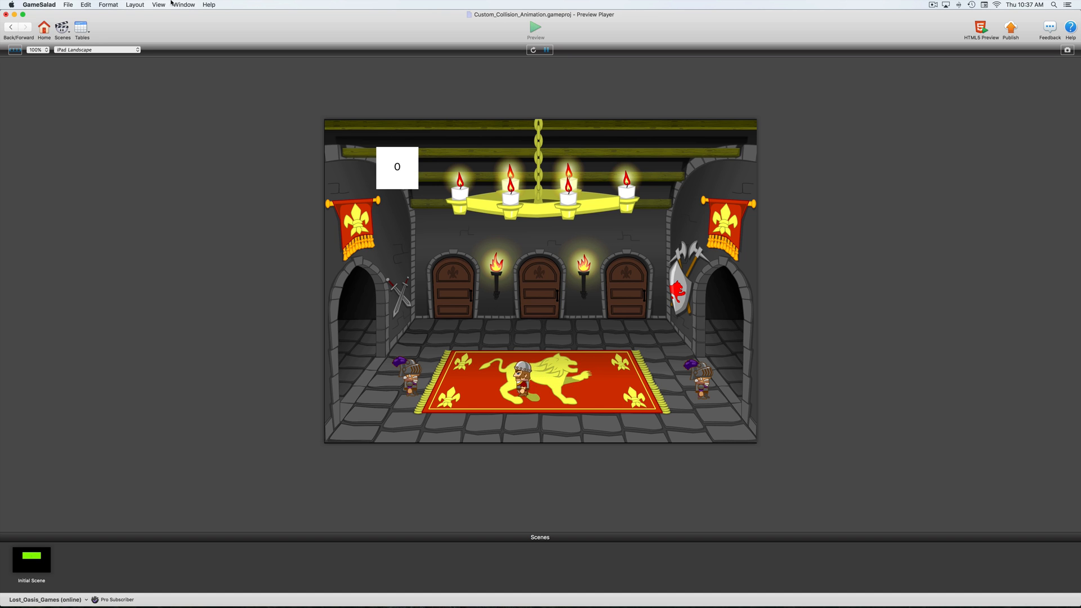
left_click(12, 28)
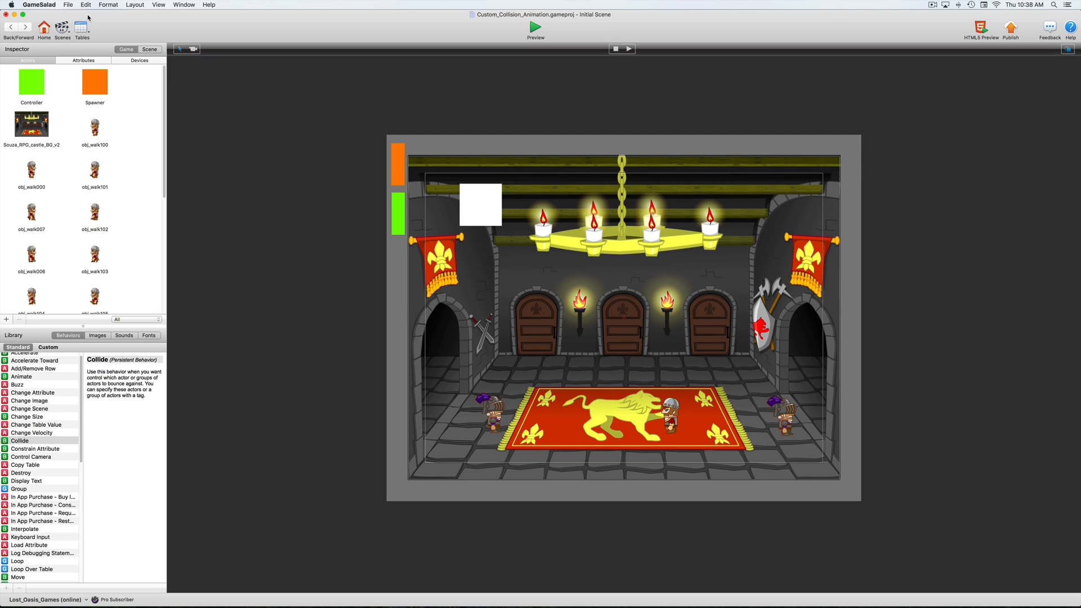
Save the project.
left_click(68, 5)
left_click(77, 52)
scroll(103, 165, "down", 10)
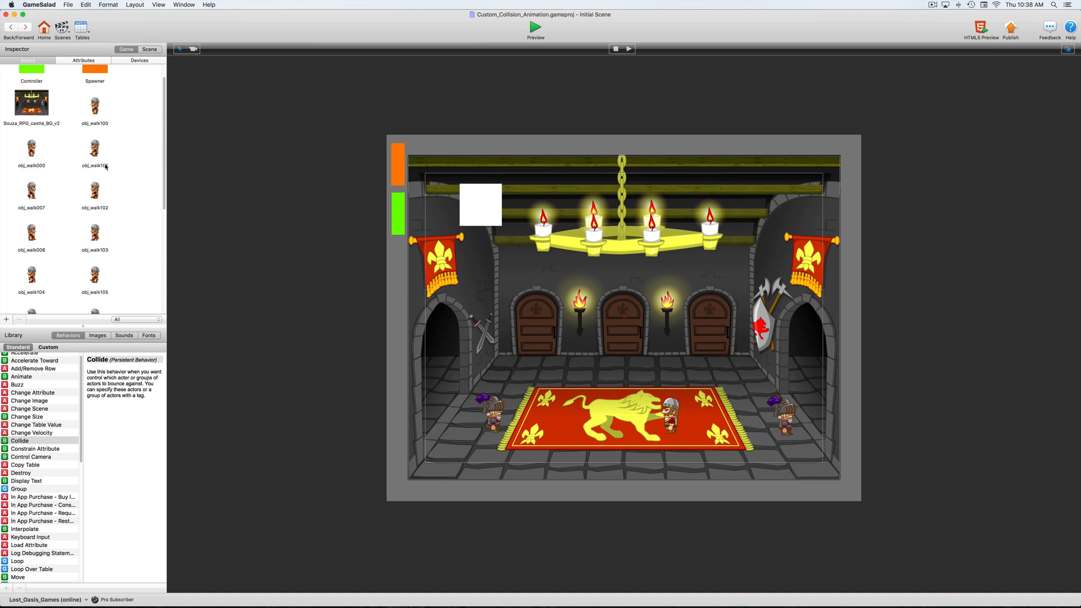